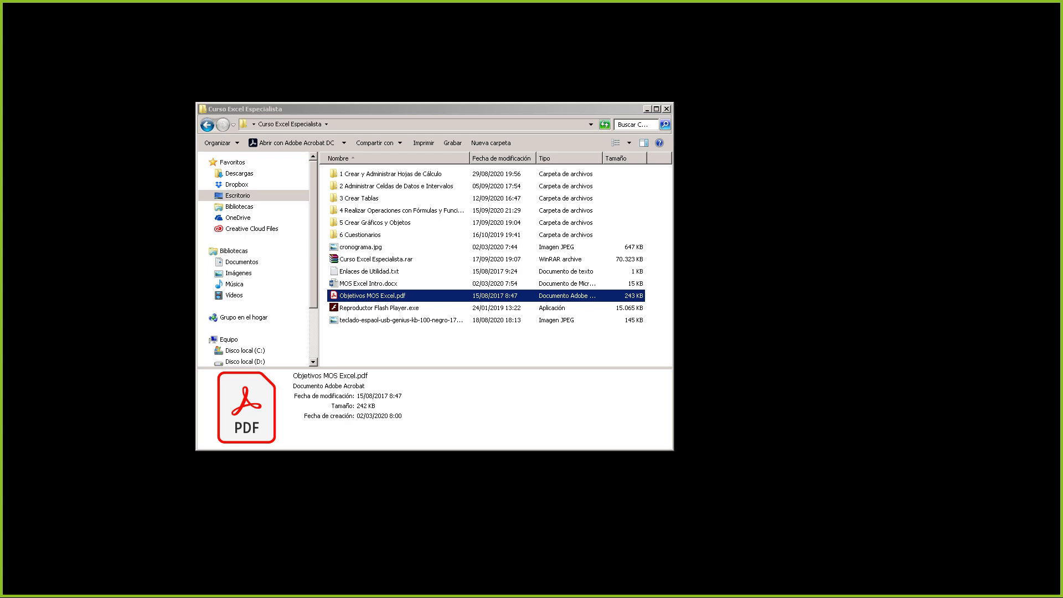
Review the exam objectives in Objetivos MOS Excel.pdf through the section on creating charts and objects, and return to the course folder
drag(2, 57, 579, 59)
double_click(576, 58)
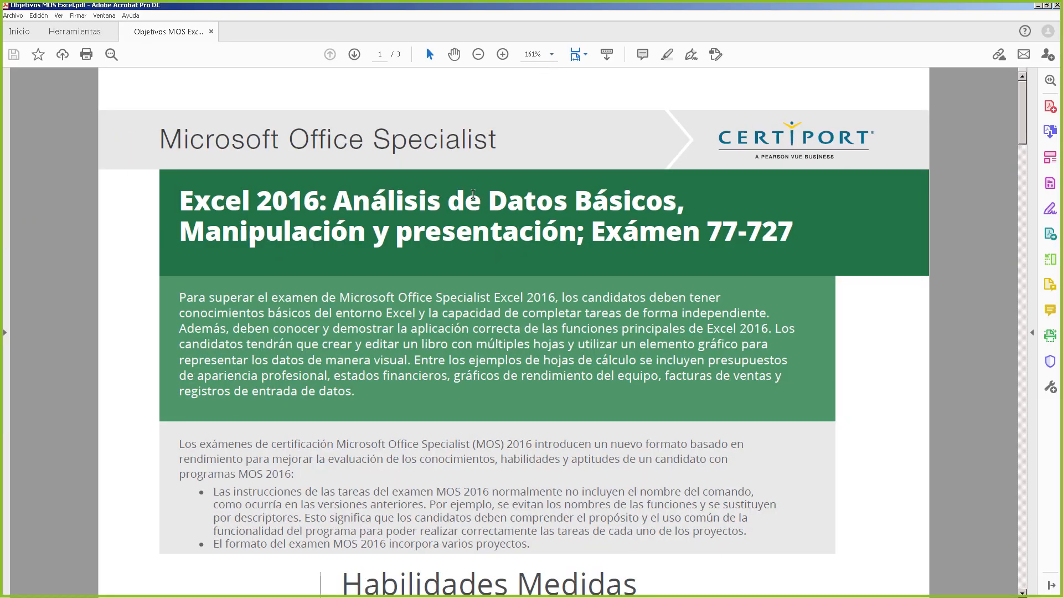
scroll(489, 216, down, 15)
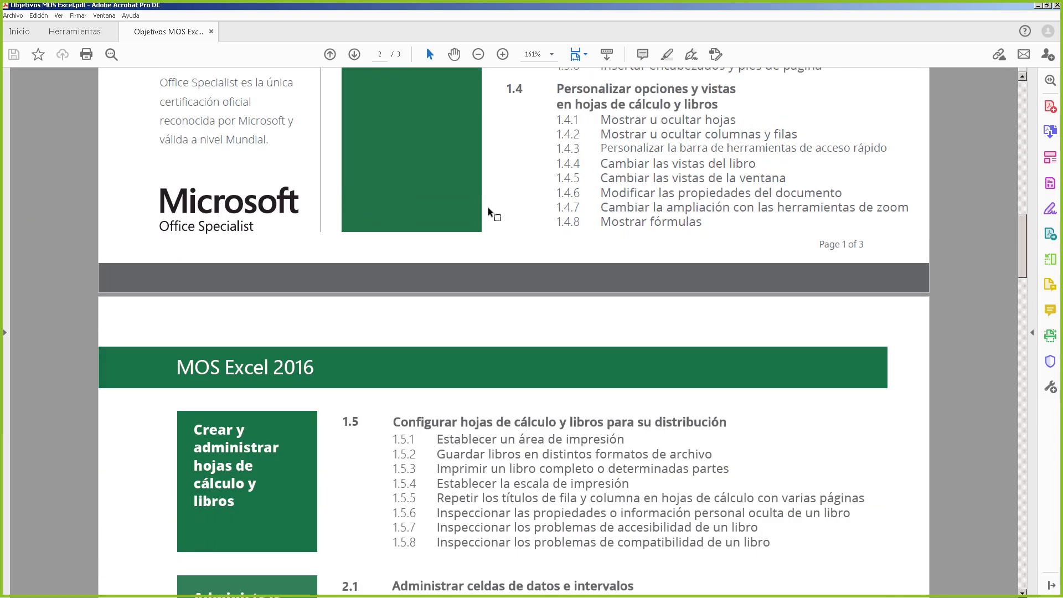
scroll(489, 213, down, 8)
scroll(546, 380, down, 6)
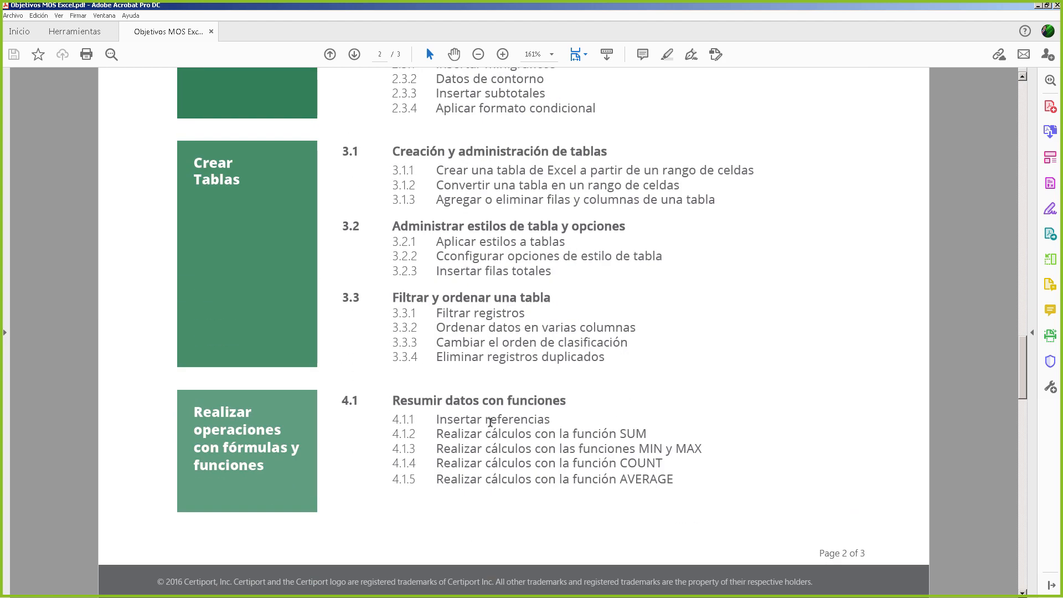
ctrl+scroll(490, 422, up, 2)
scroll(491, 419, down, 10)
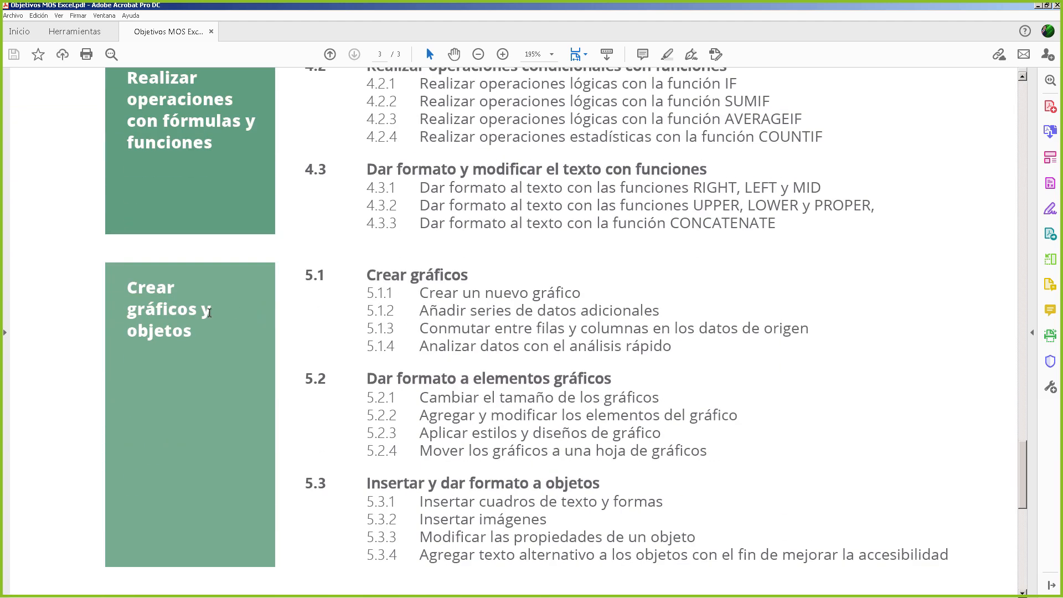
scroll(450, 318, down, 2)
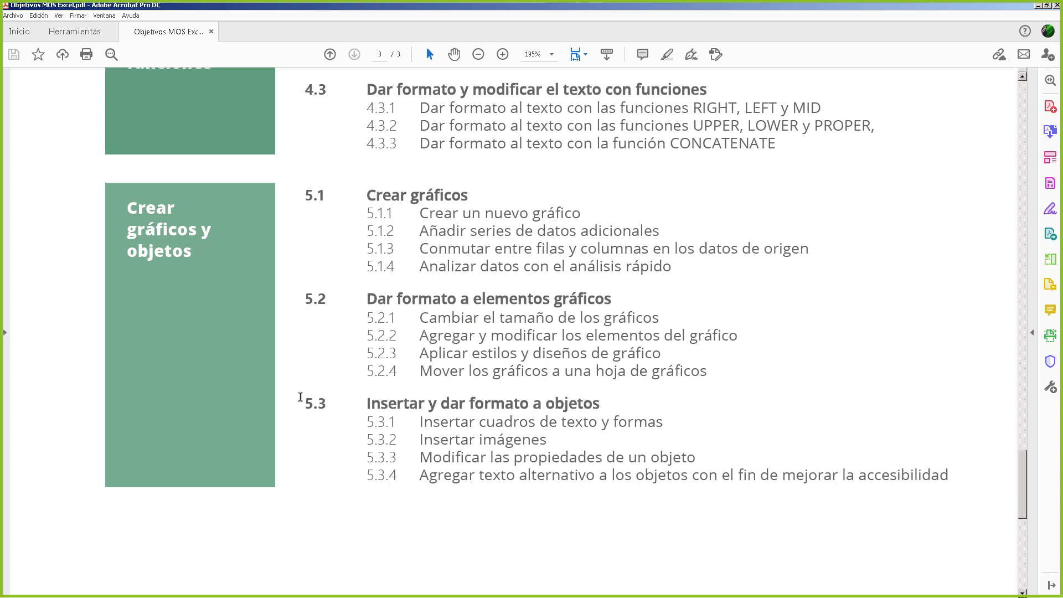
click(1037, 7)
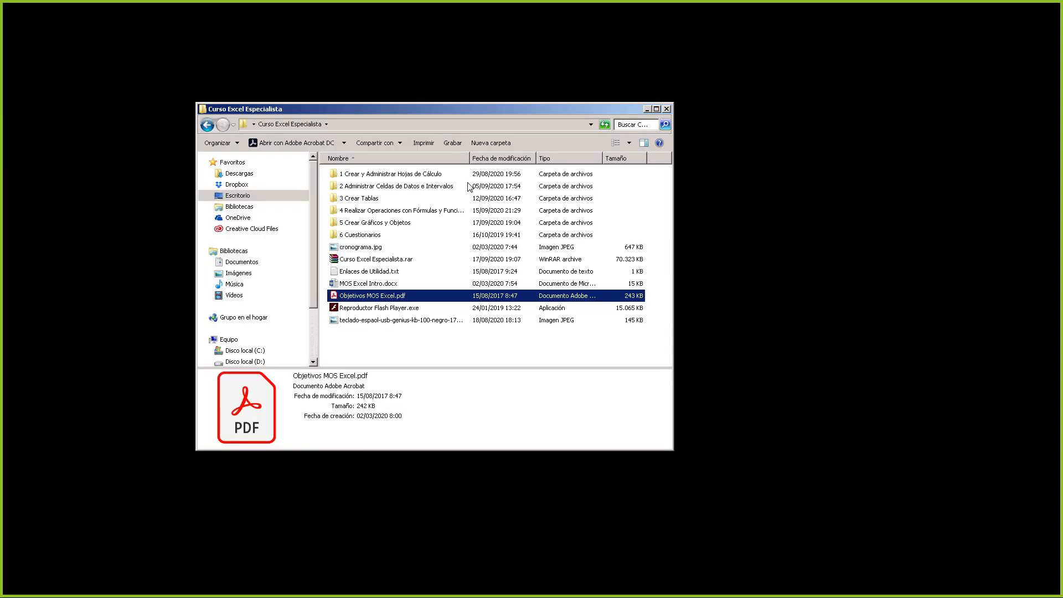
Open the workbook 05_01 Graficos.xlsx from the folder 5 Crear Gráficos y Objetos
double_click(357, 227)
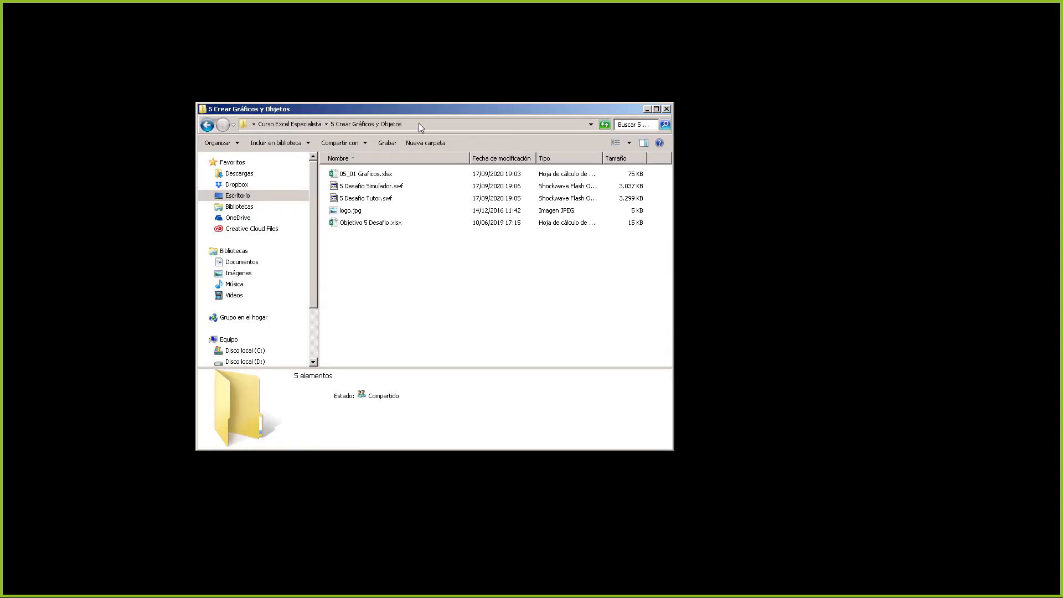
click(369, 175)
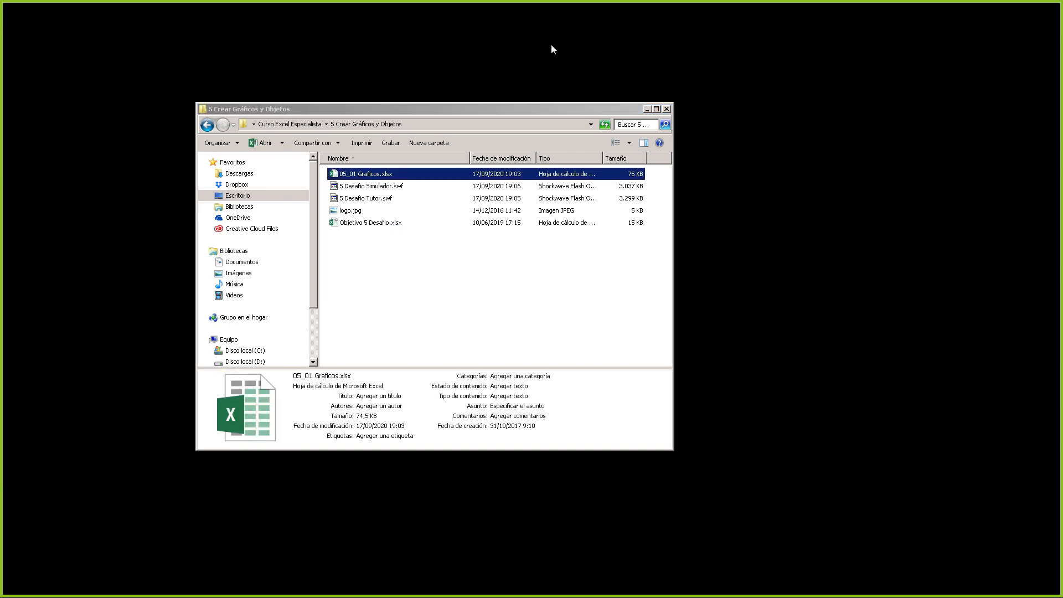
click(702, 37)
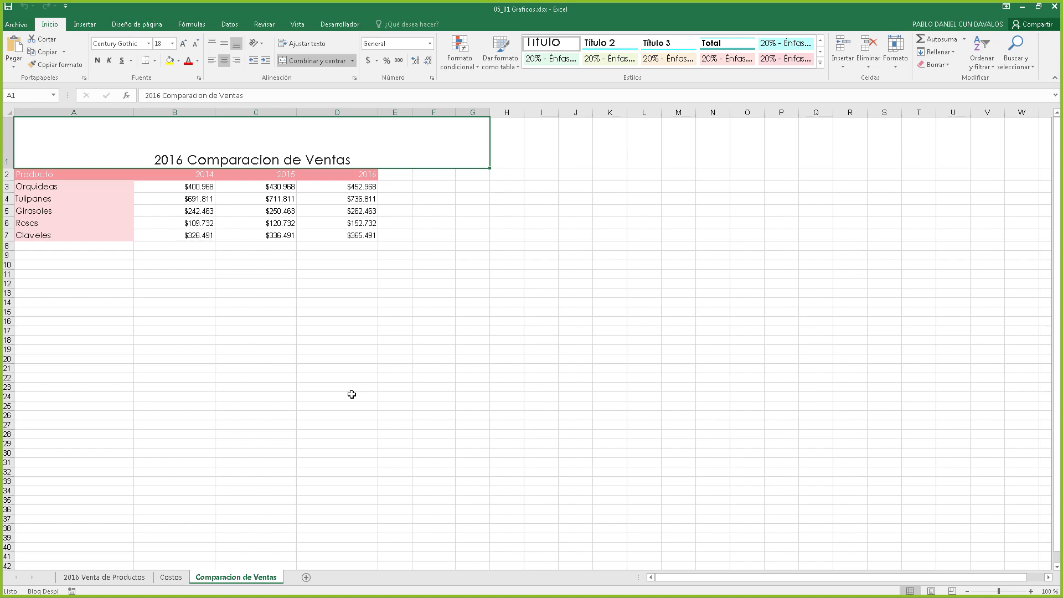
Look over the sheets 2016 Venta de Productos and Costos, and return to Comparacion de Ventas
click(129, 577)
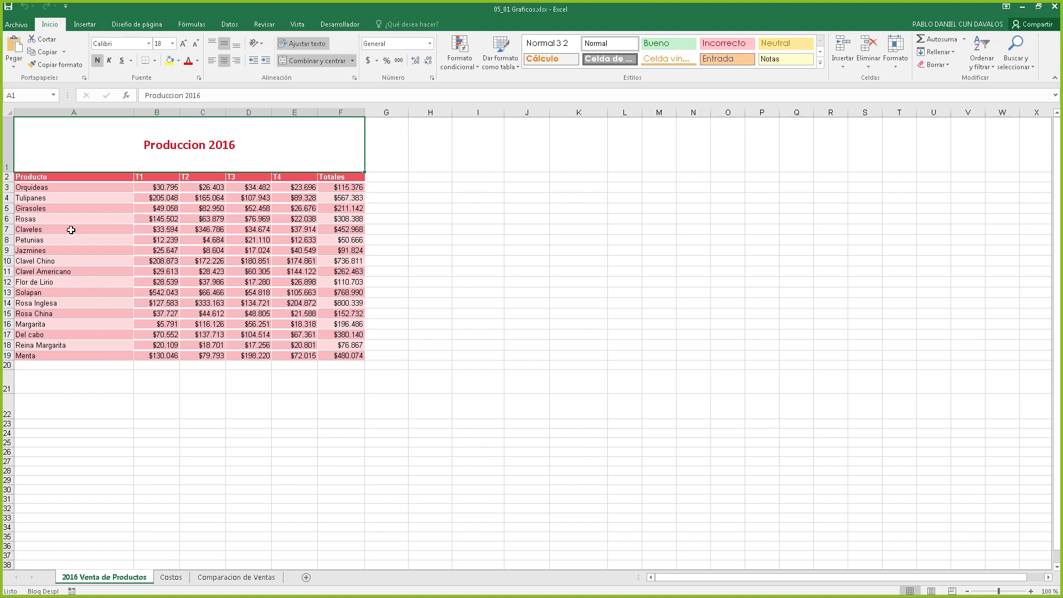
click(171, 577)
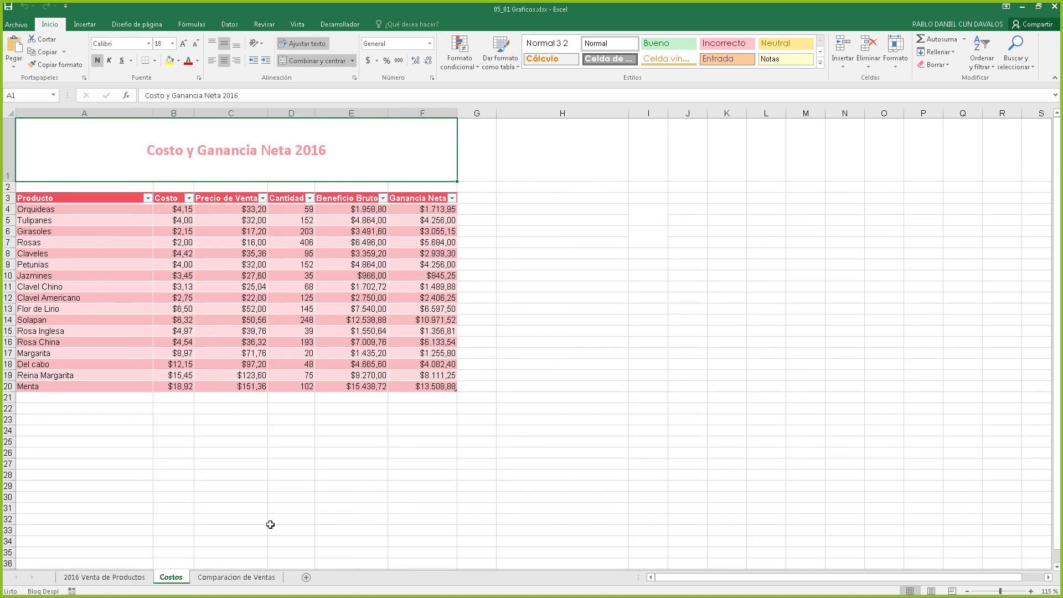
click(236, 578)
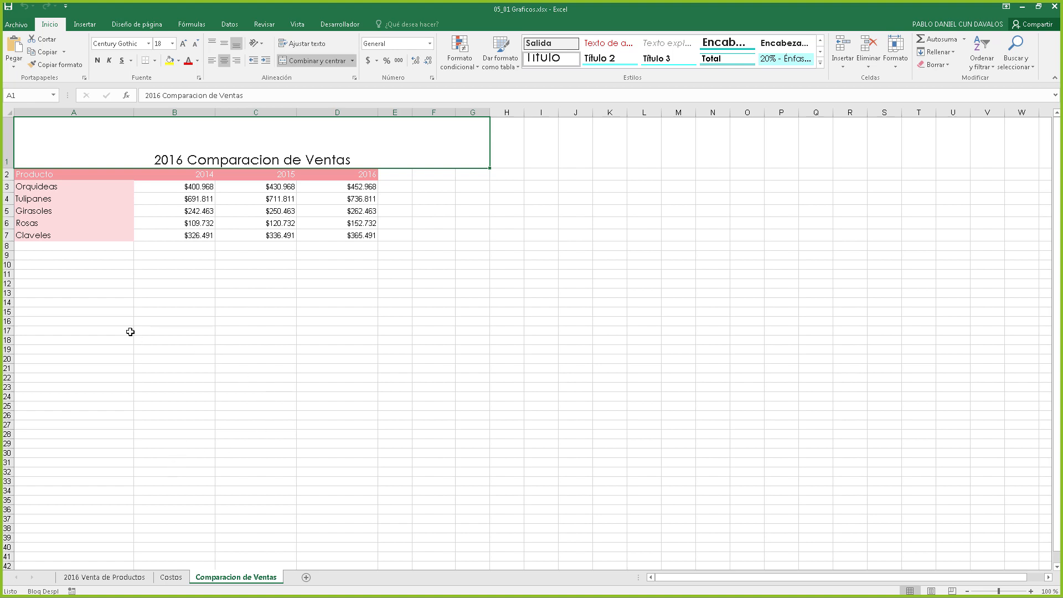
click(93, 321)
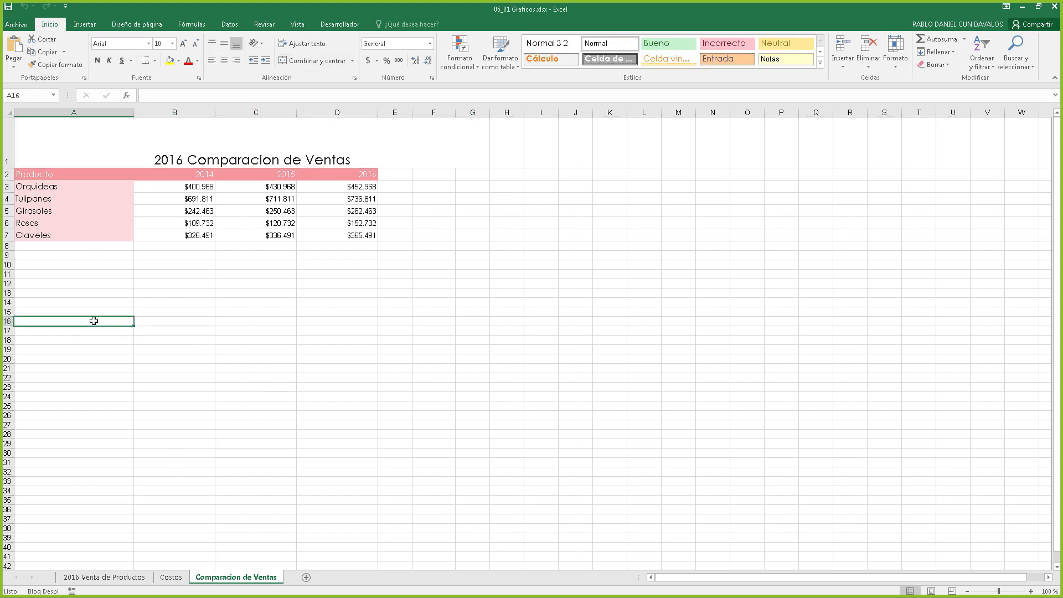
click(95, 289)
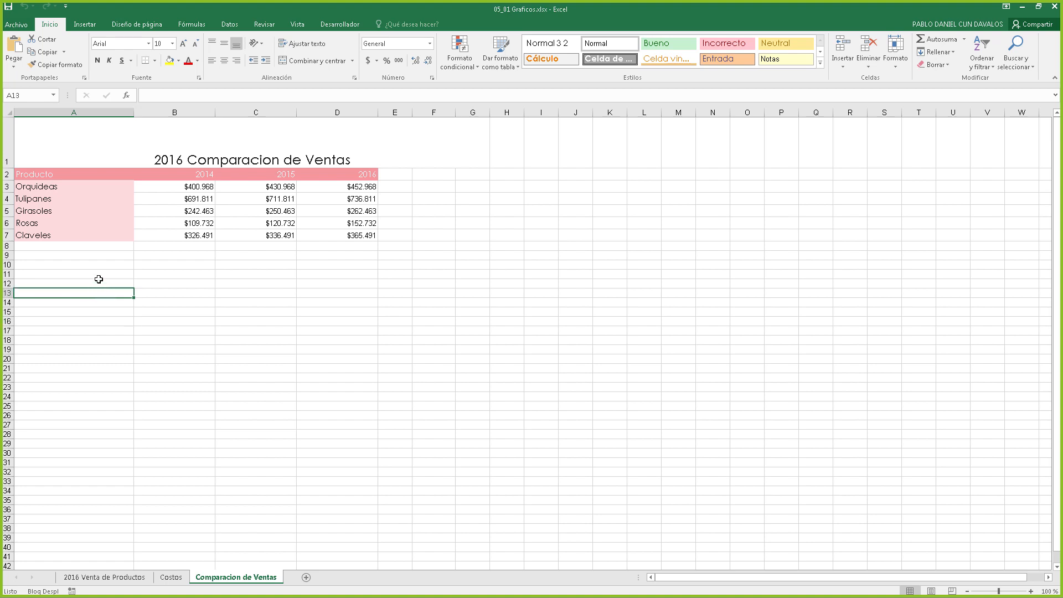
click(99, 275)
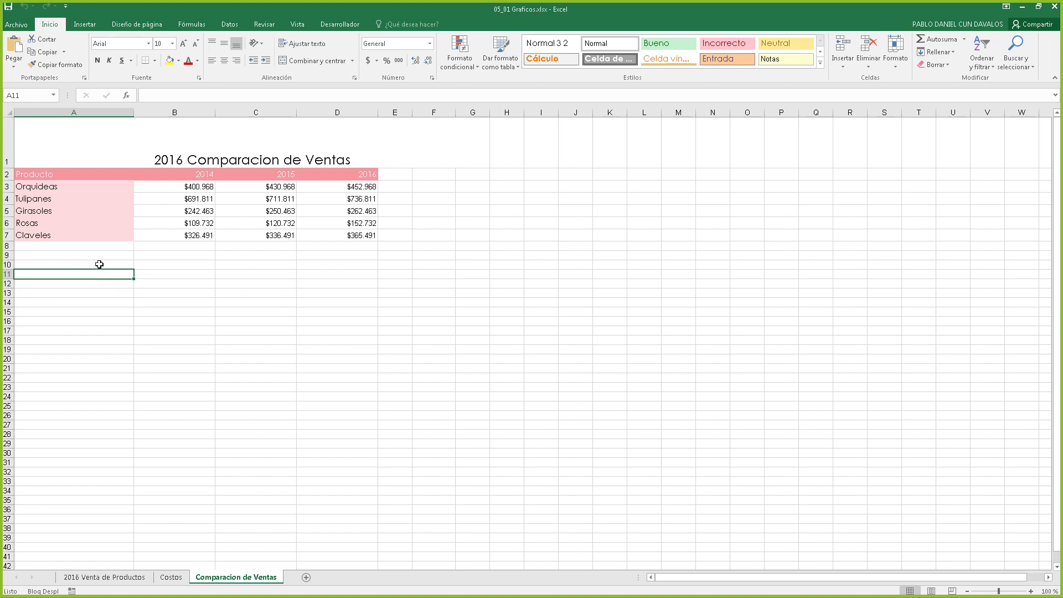
click(88, 258)
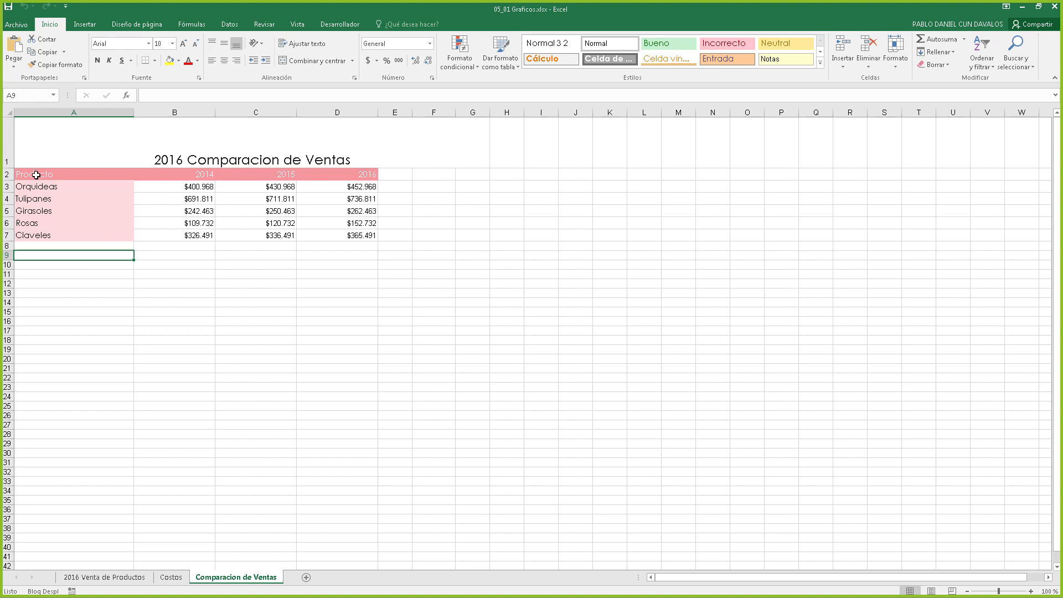
Select the sales comparison data in A2:D7, including headers, and open the recommended charts for it
drag(36, 174, 346, 239)
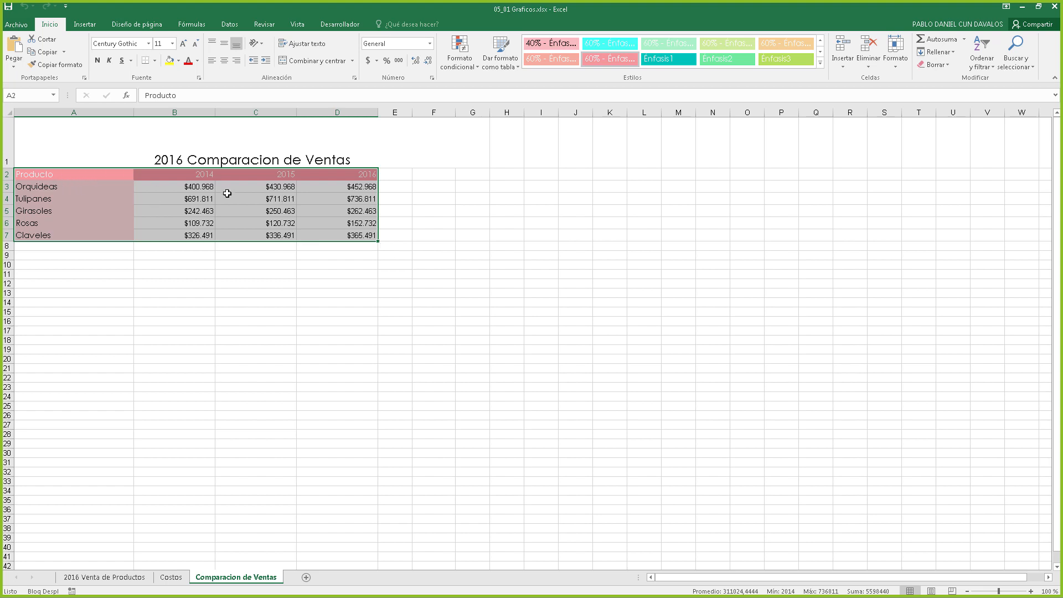
click(100, 27)
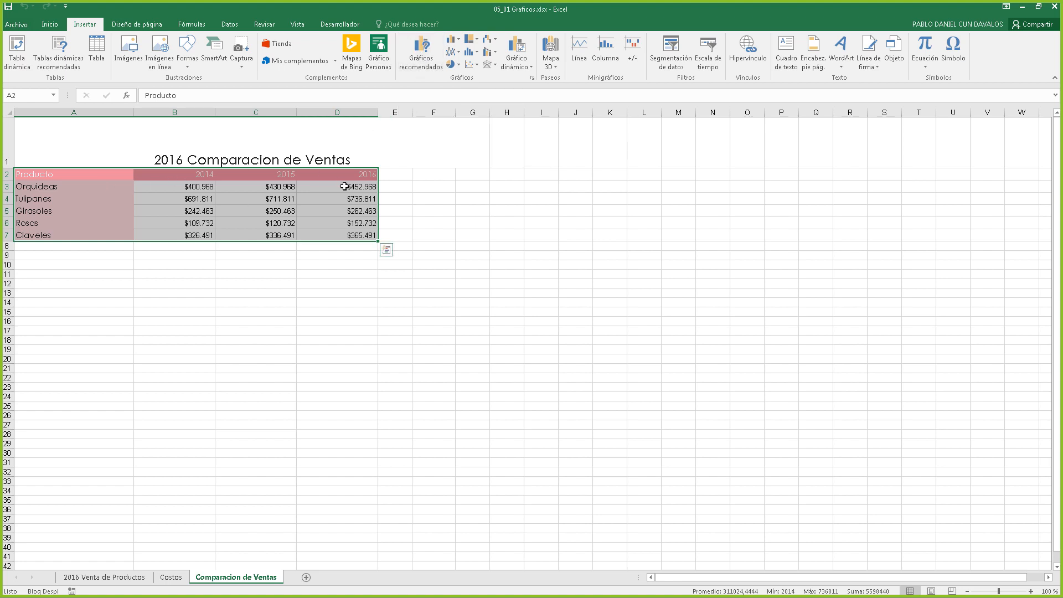
click(420, 61)
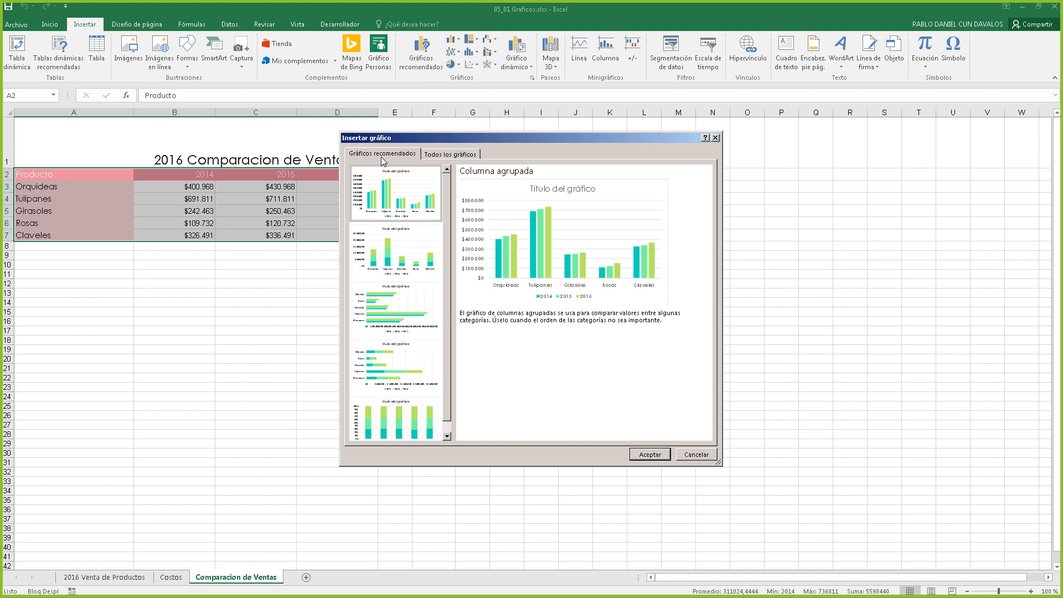
Preview the recommended charts Columna apilada, Barra agrupada, Barra apilada and Columna 100% apilada, returning to Columna agrupada with the source data uncovered
scroll(447, 306, down, 2)
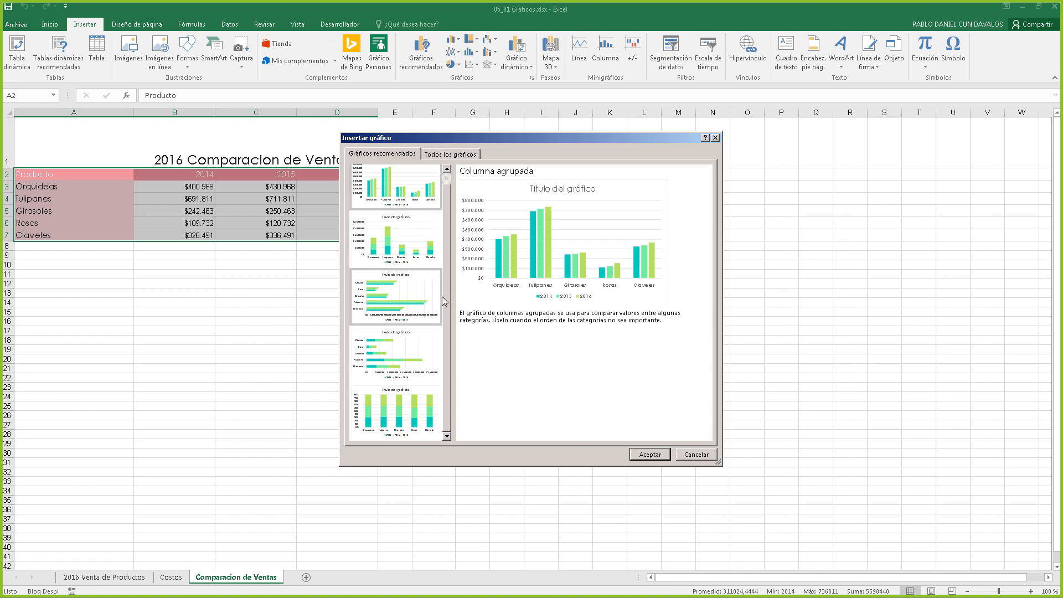
scroll(395, 201, up, 2)
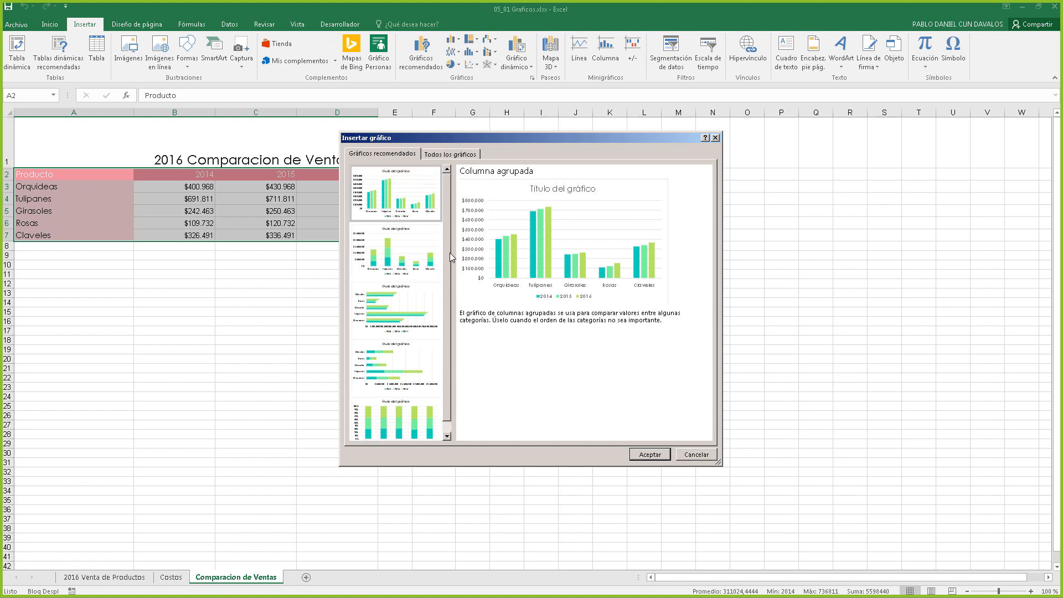
click(391, 253)
click(396, 191)
click(389, 252)
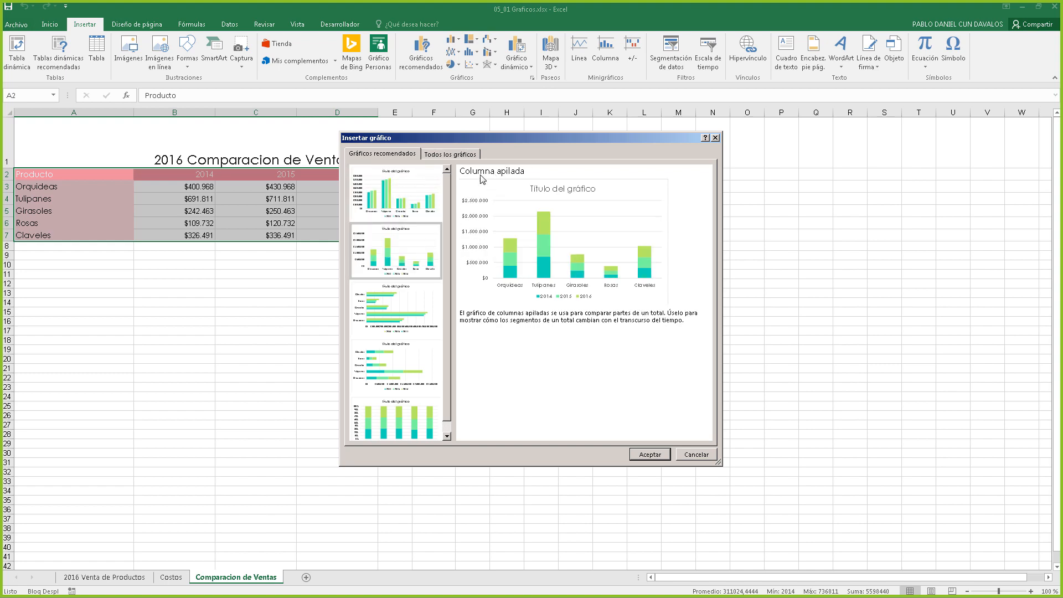
click(394, 322)
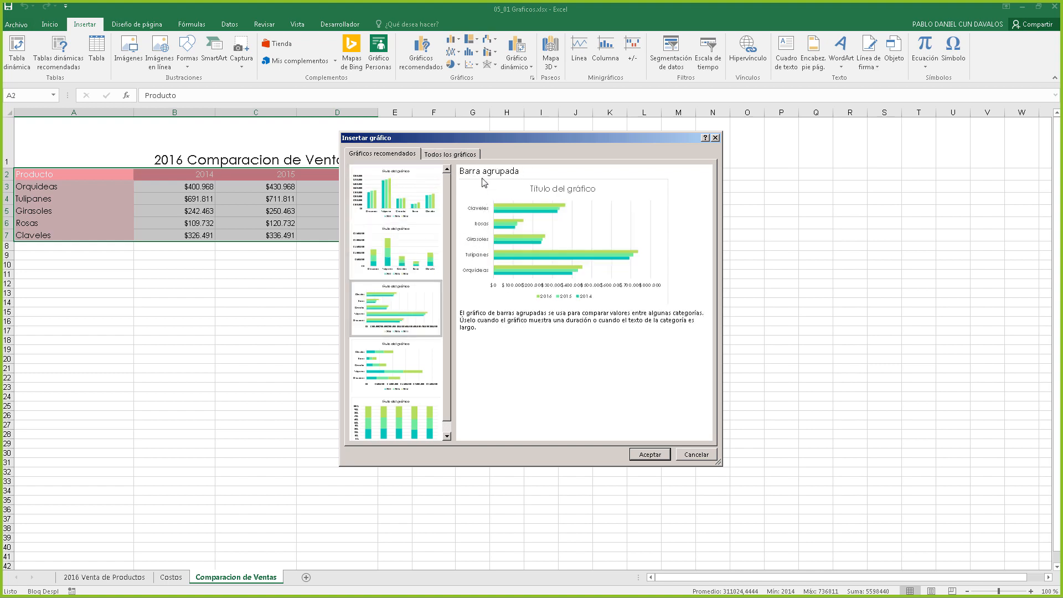
click(393, 367)
scroll(404, 316, down, 1)
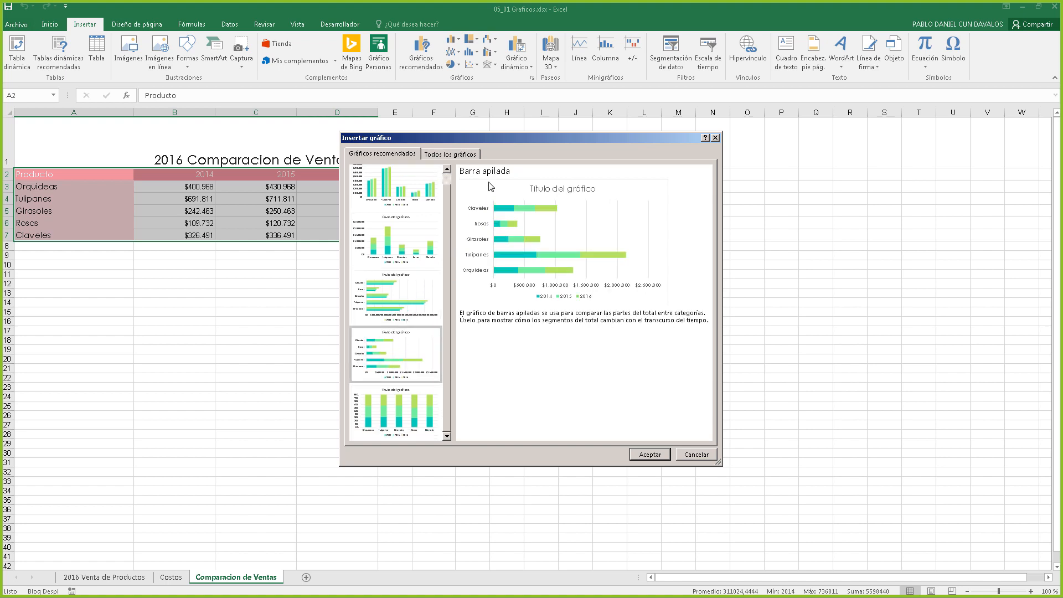
click(396, 413)
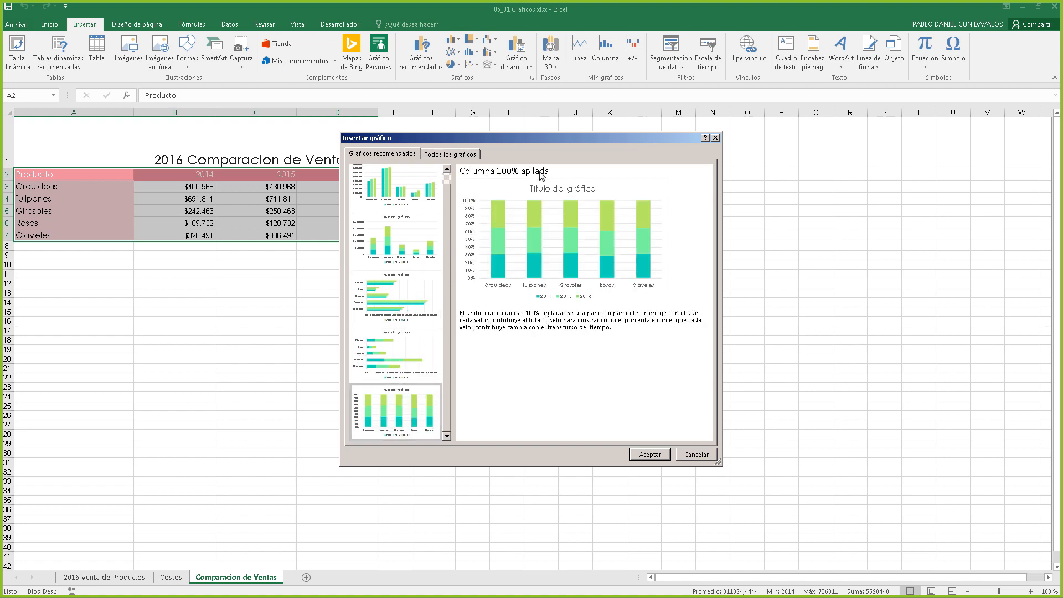
scroll(411, 315, up, 1)
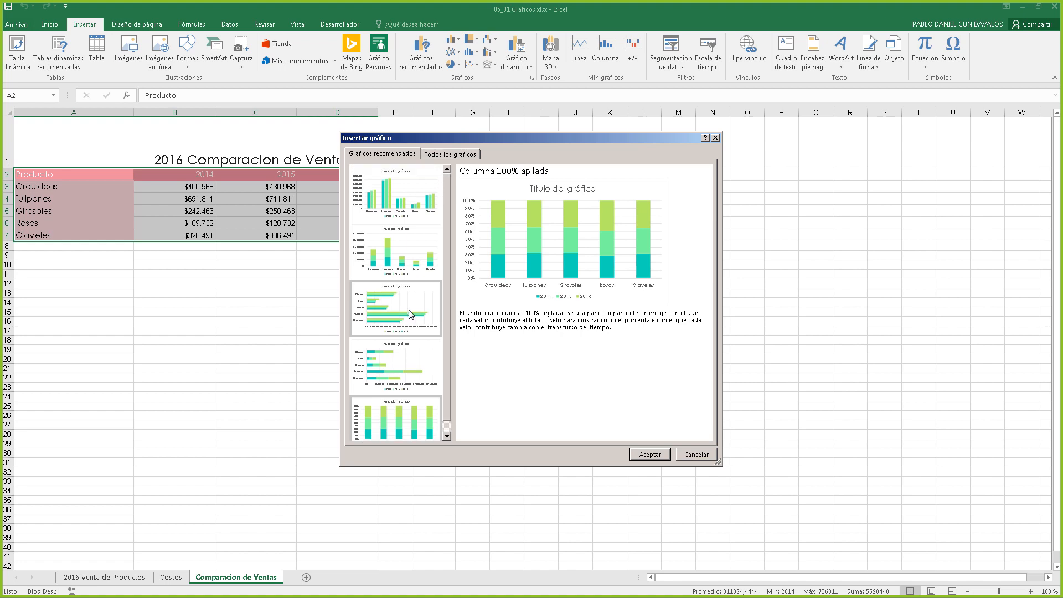
click(397, 195)
drag(394, 141, 448, 144)
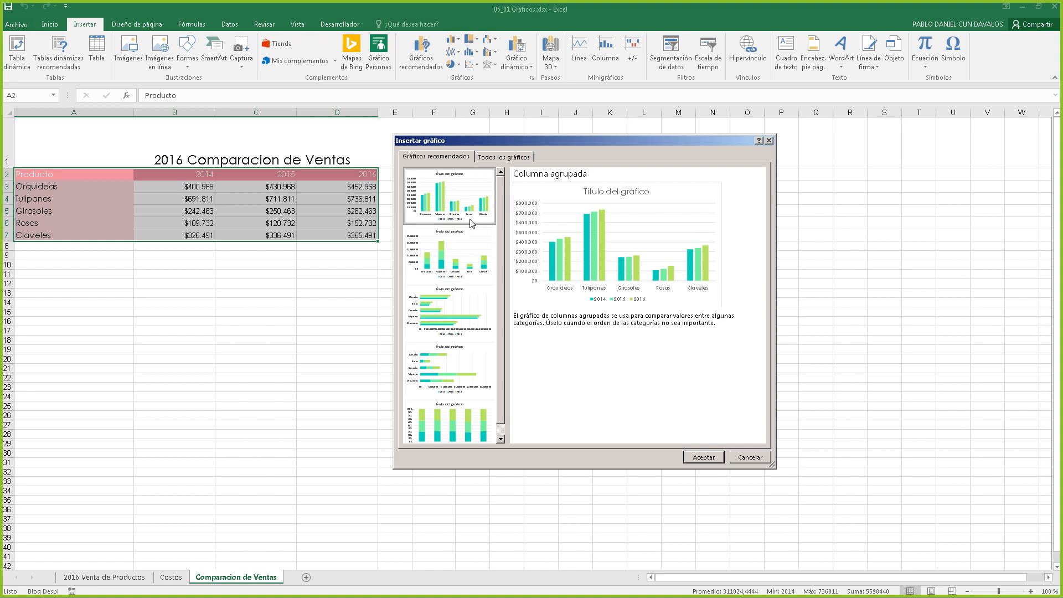
scroll(502, 222, down, 1)
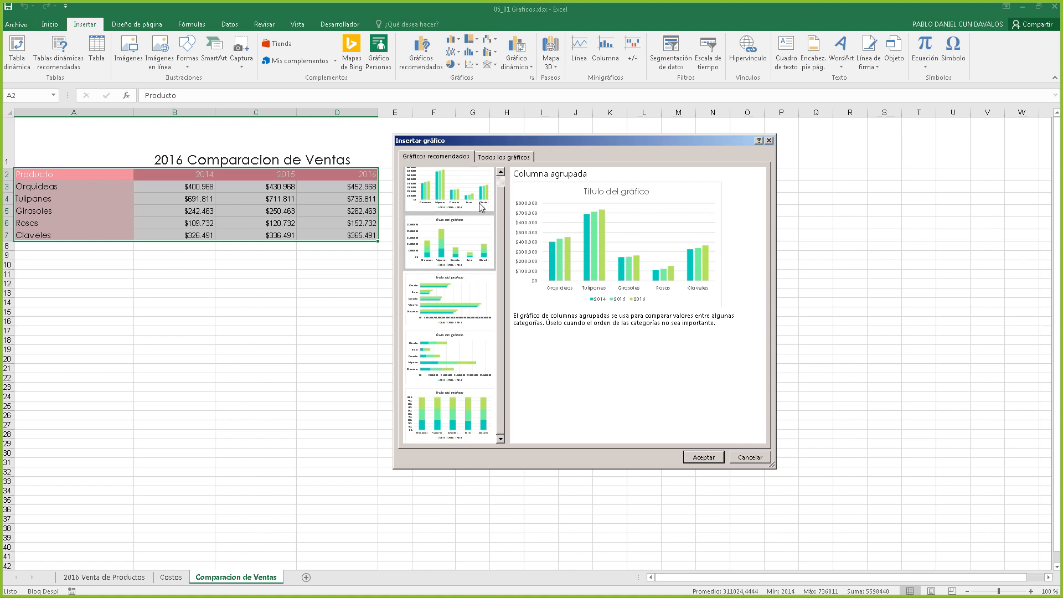
scroll(505, 262, up, 1)
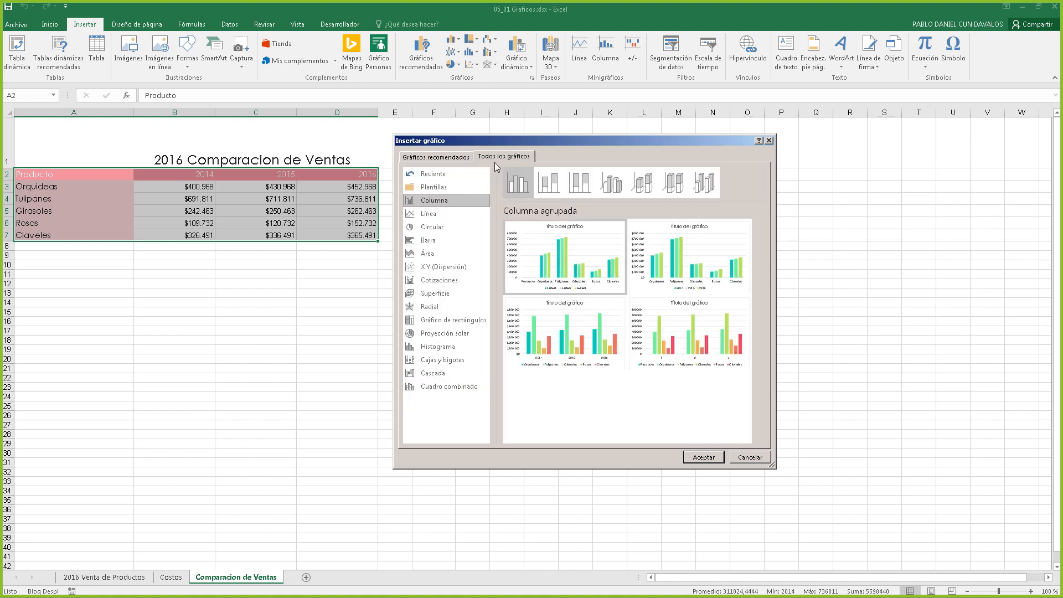
Browse every chart type for the sales data, from Línea through Cuadro combinado
click(434, 218)
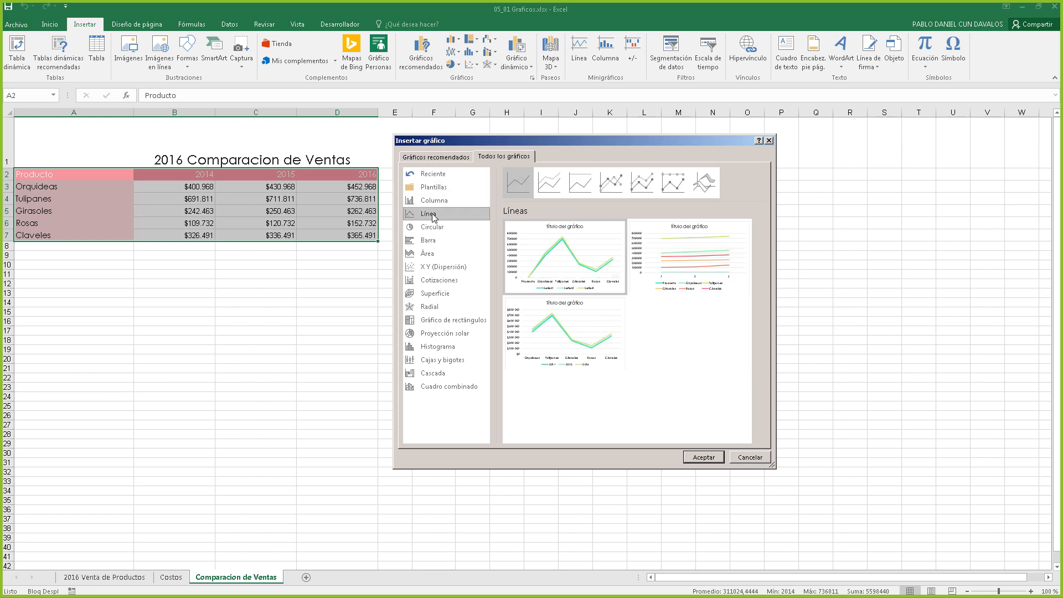
click(432, 228)
click(432, 242)
click(431, 254)
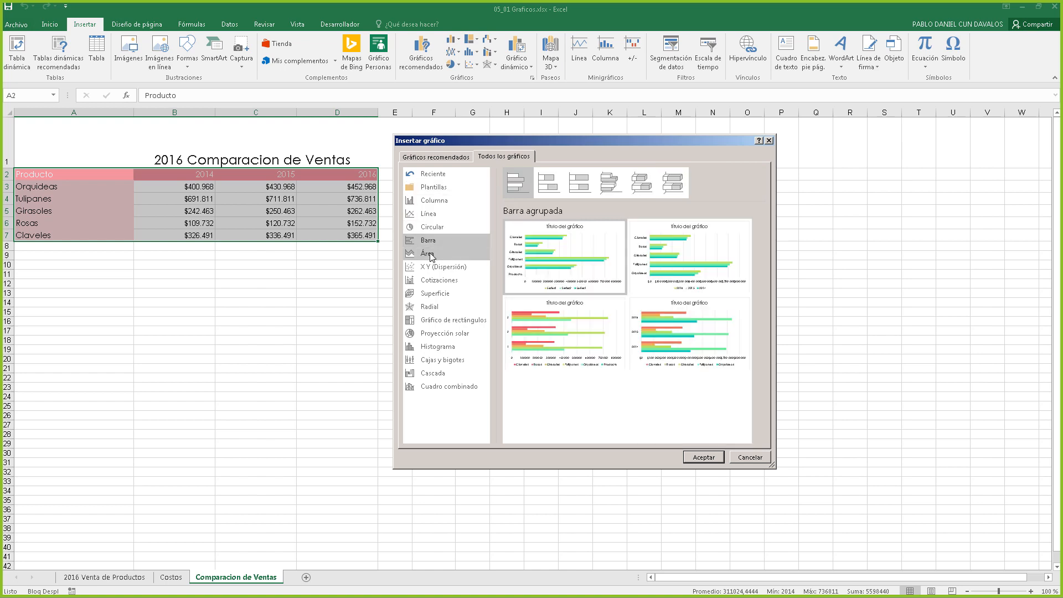
click(431, 271)
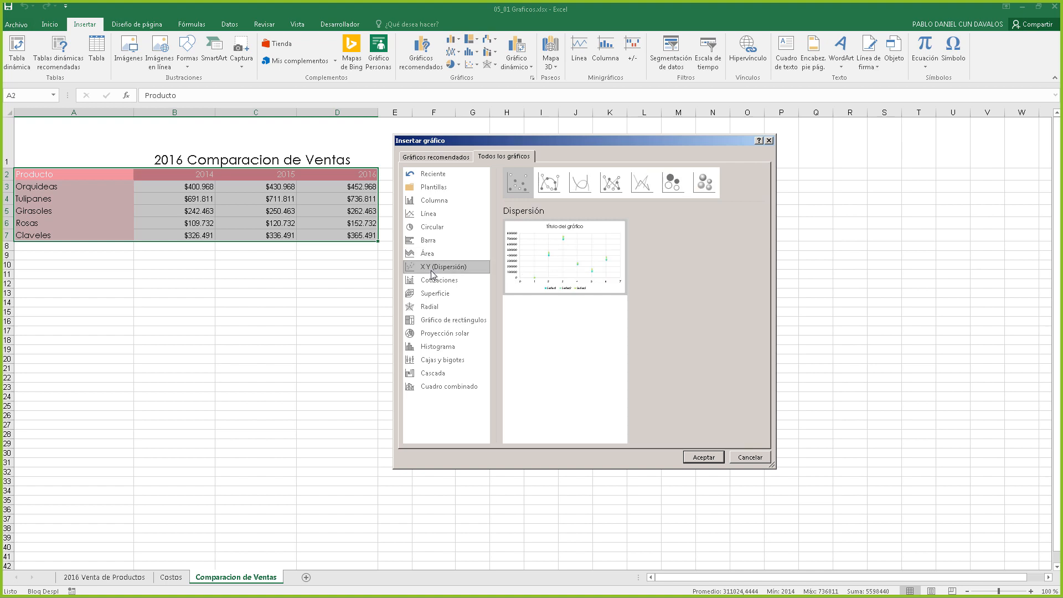
click(434, 281)
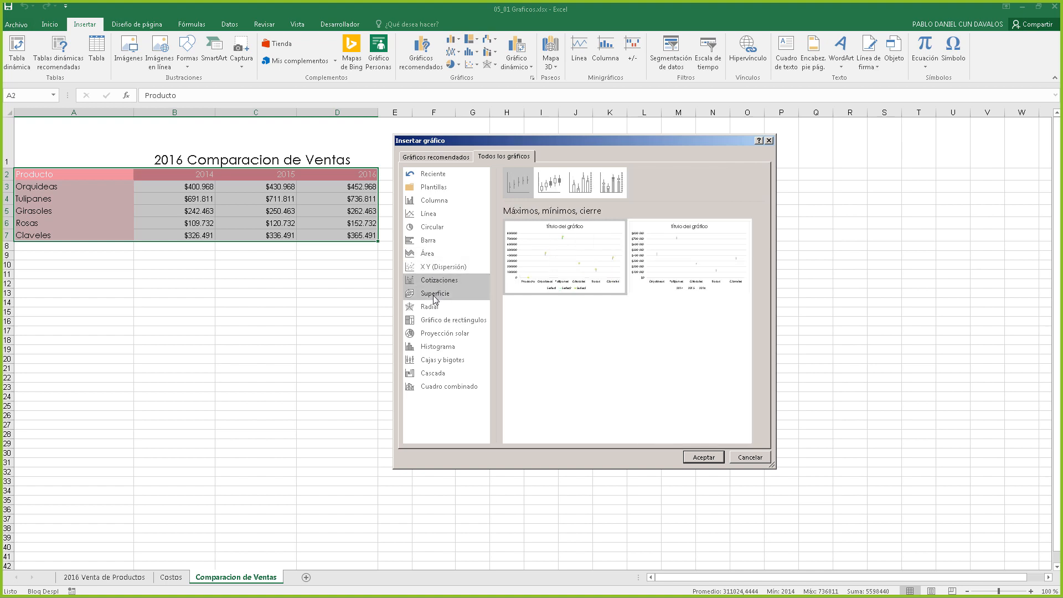
click(435, 295)
click(430, 308)
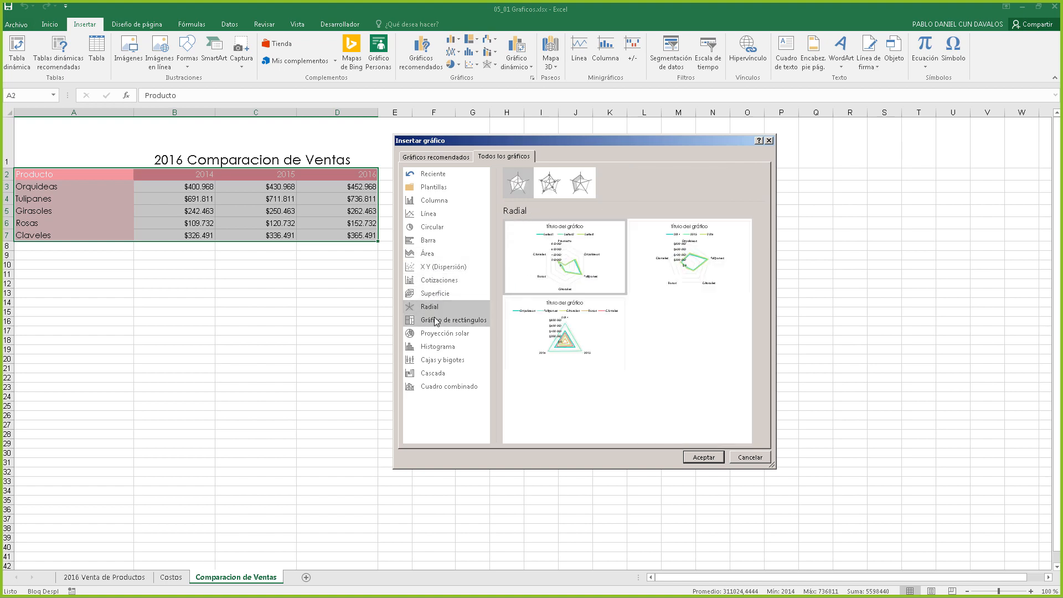
click(436, 322)
click(438, 334)
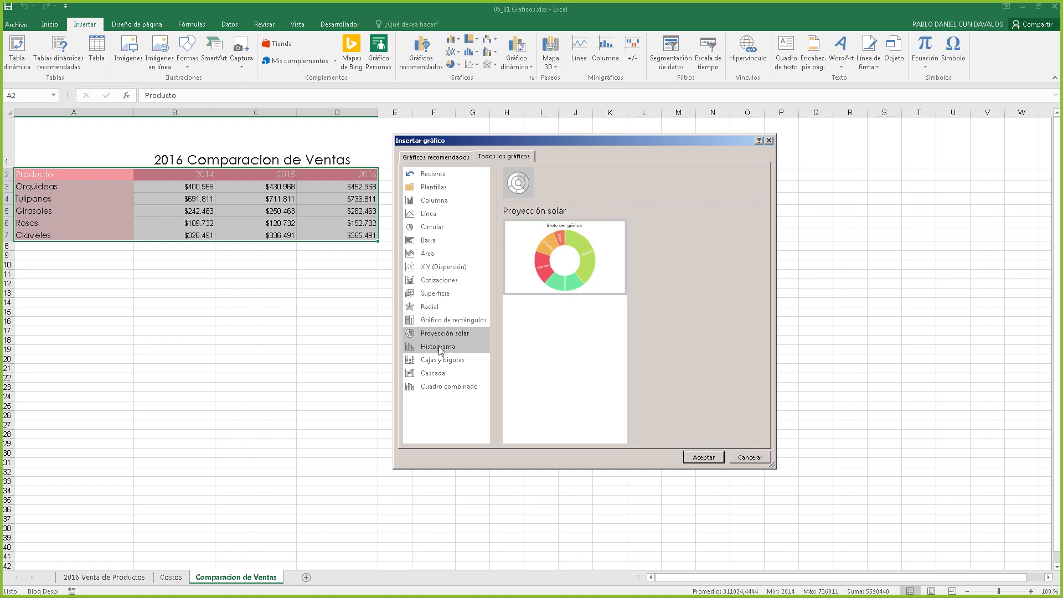
click(439, 347)
click(441, 361)
click(443, 374)
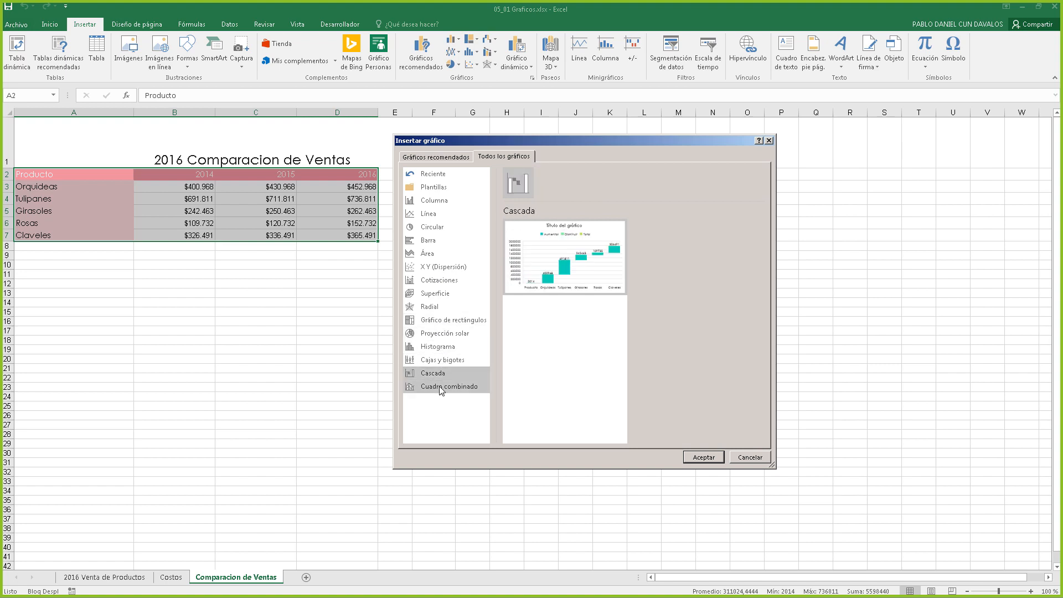
click(440, 387)
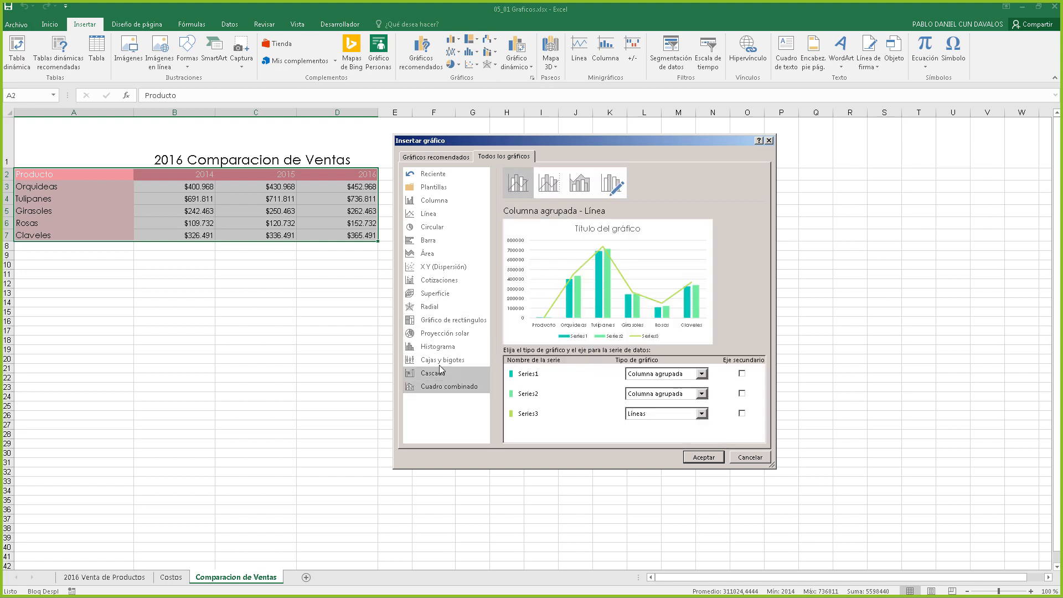
Compare the Columna, Línea, Circular, Barra and Cotizaciones chart previews for the sales data
click(440, 198)
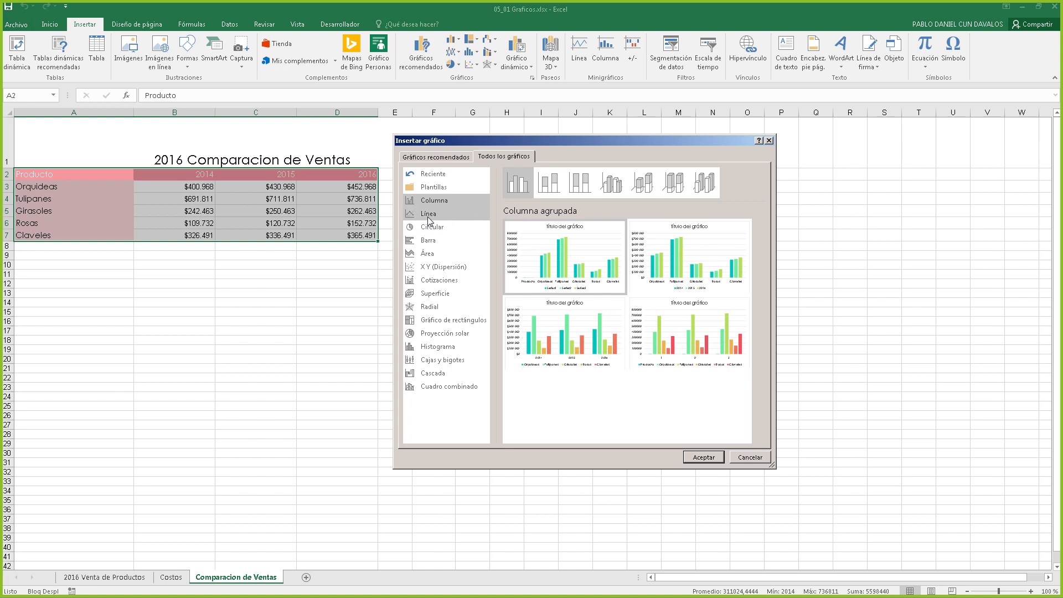
click(429, 216)
click(432, 227)
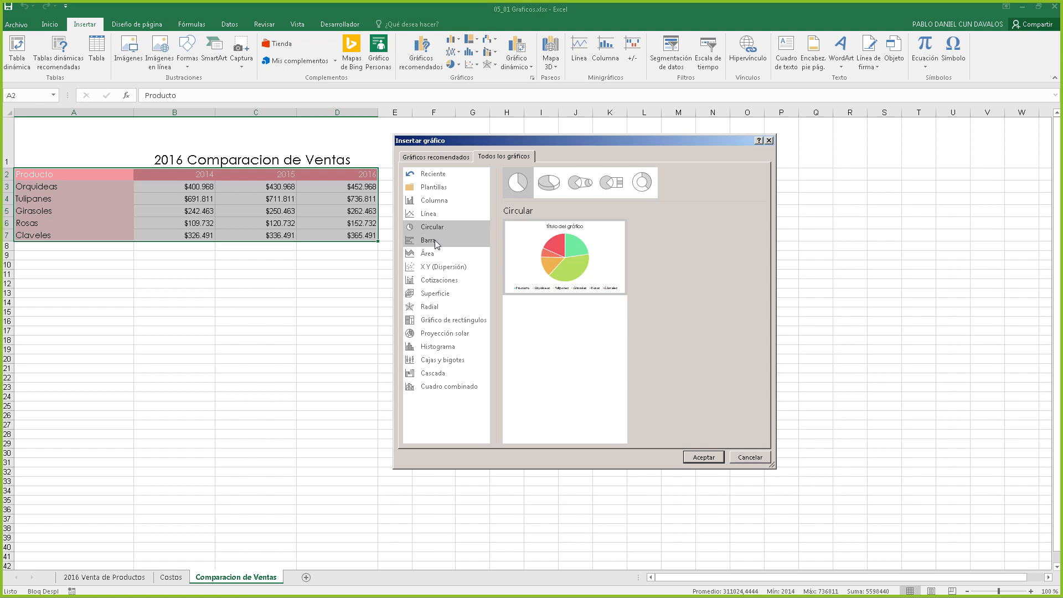
click(436, 242)
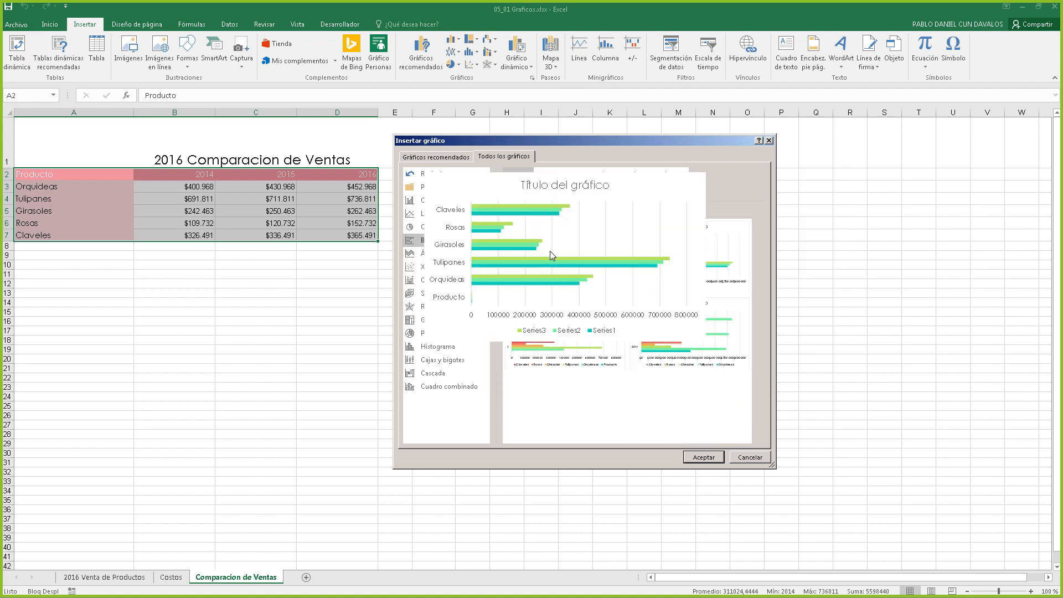
click(429, 214)
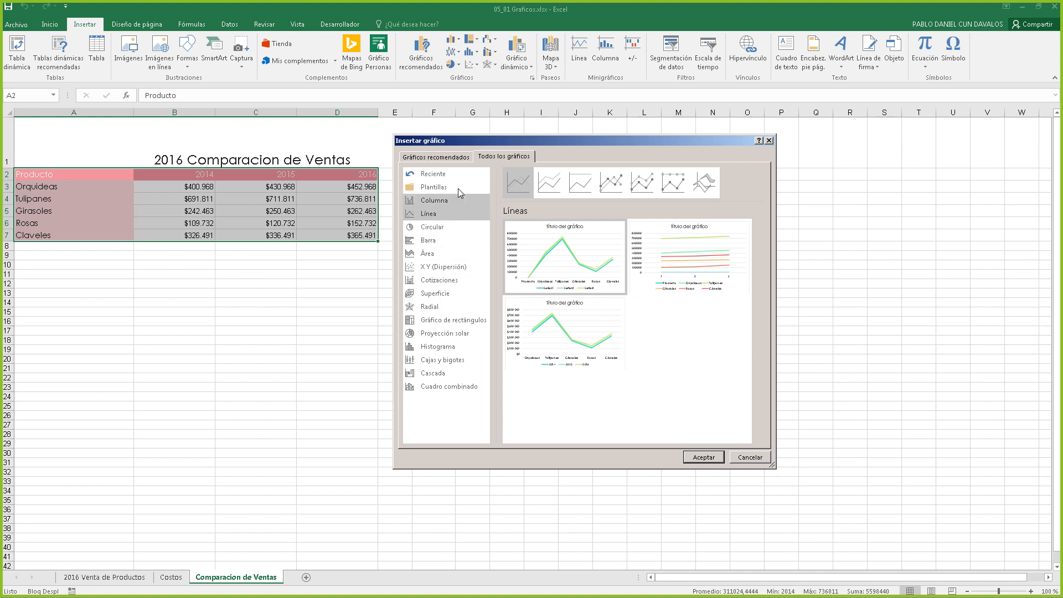
click(433, 204)
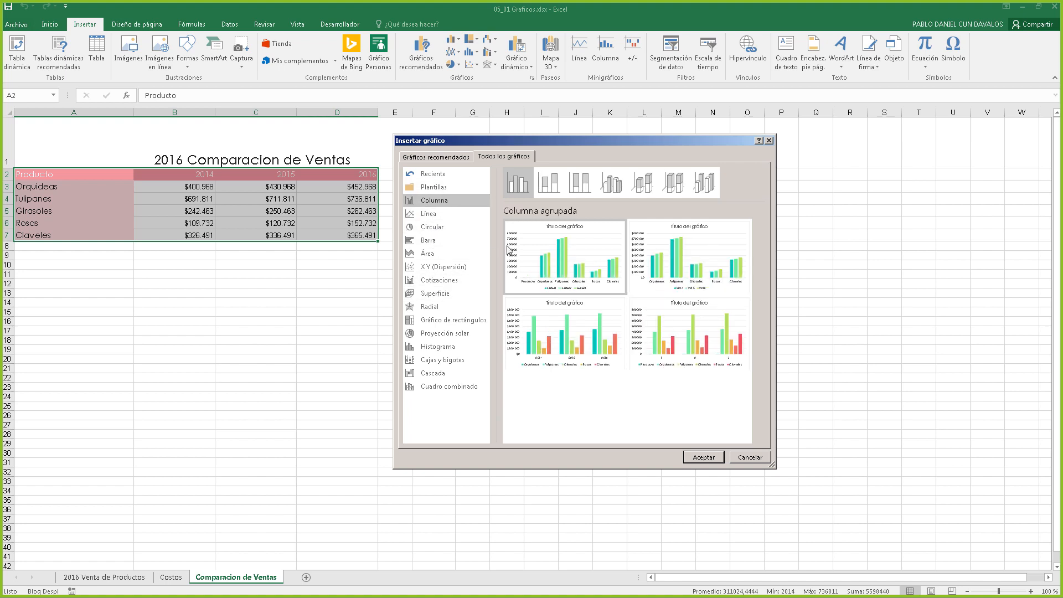
click(428, 213)
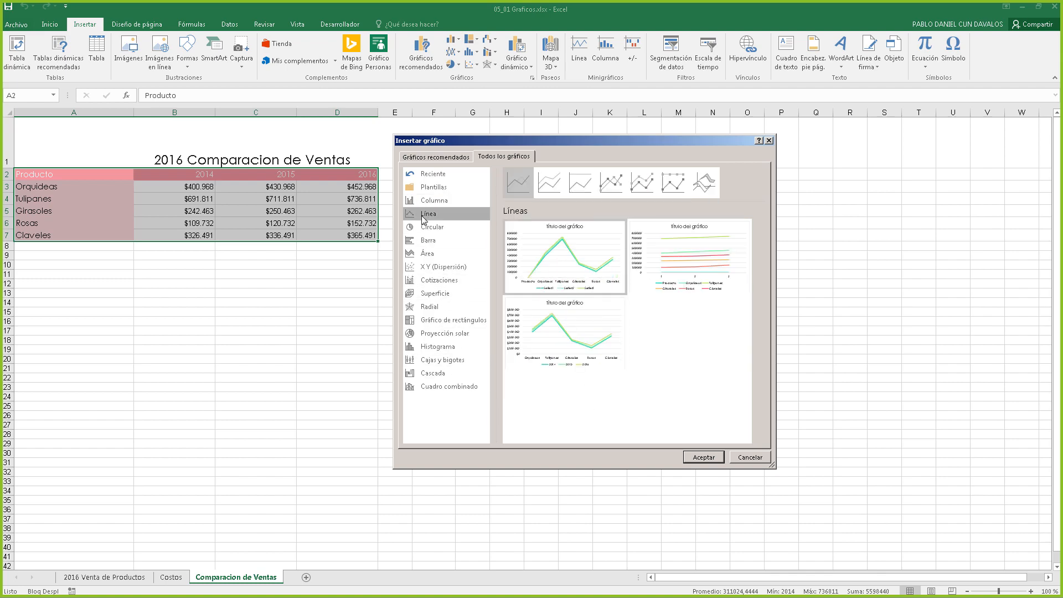
mouse_move(537, 273)
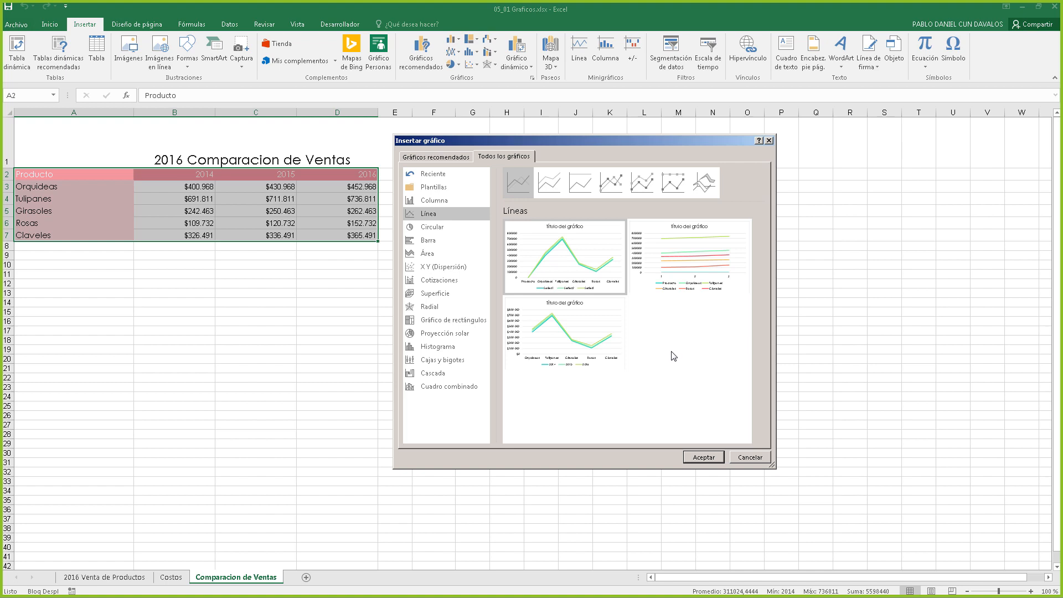
click(432, 228)
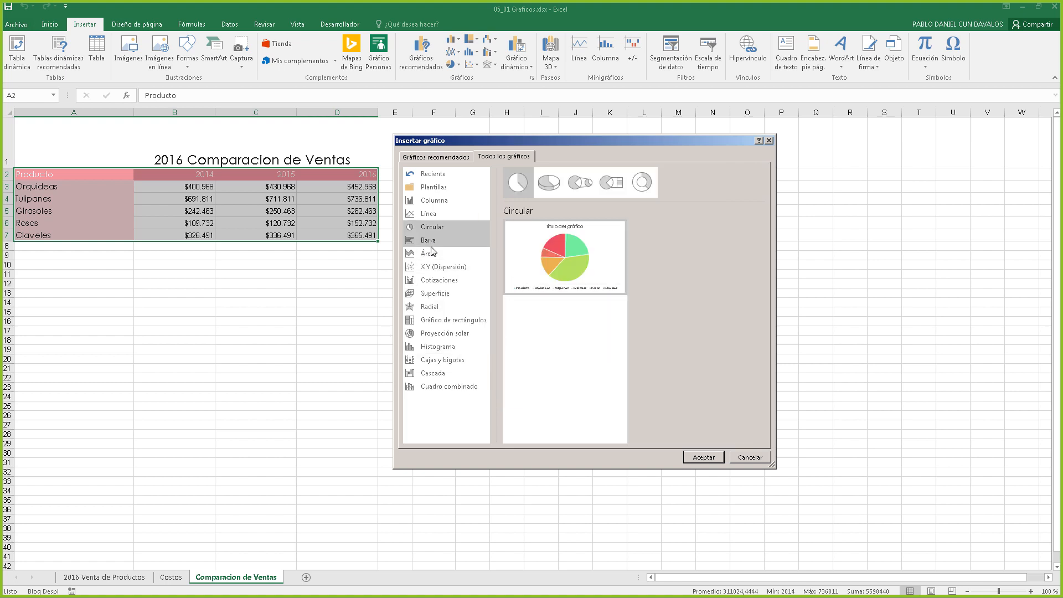
click(429, 240)
click(432, 293)
click(432, 347)
click(443, 280)
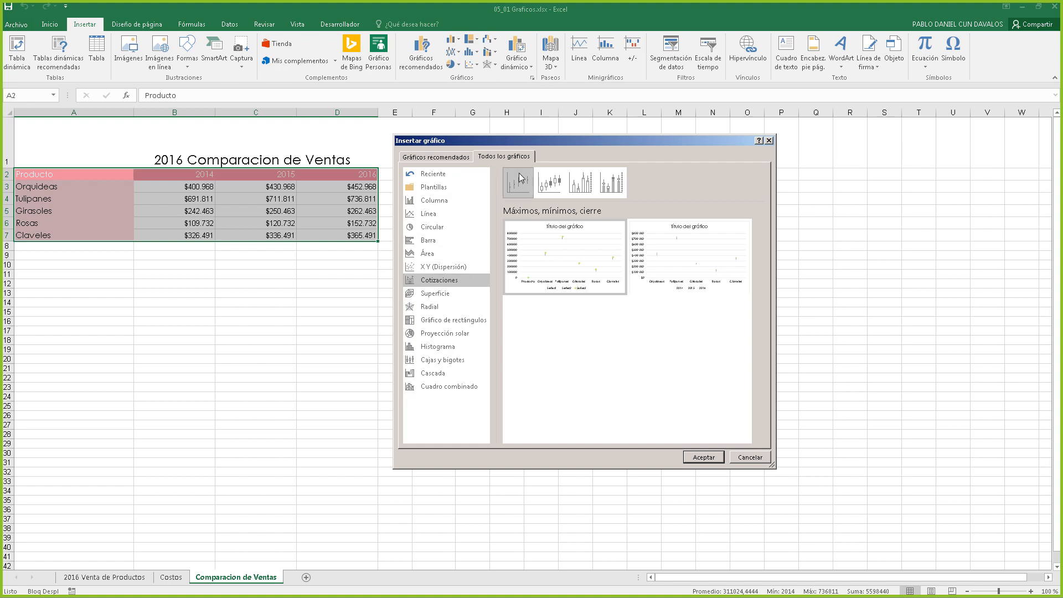
Insert the recommended Columna agrupada chart and look over its design and format tools
click(433, 157)
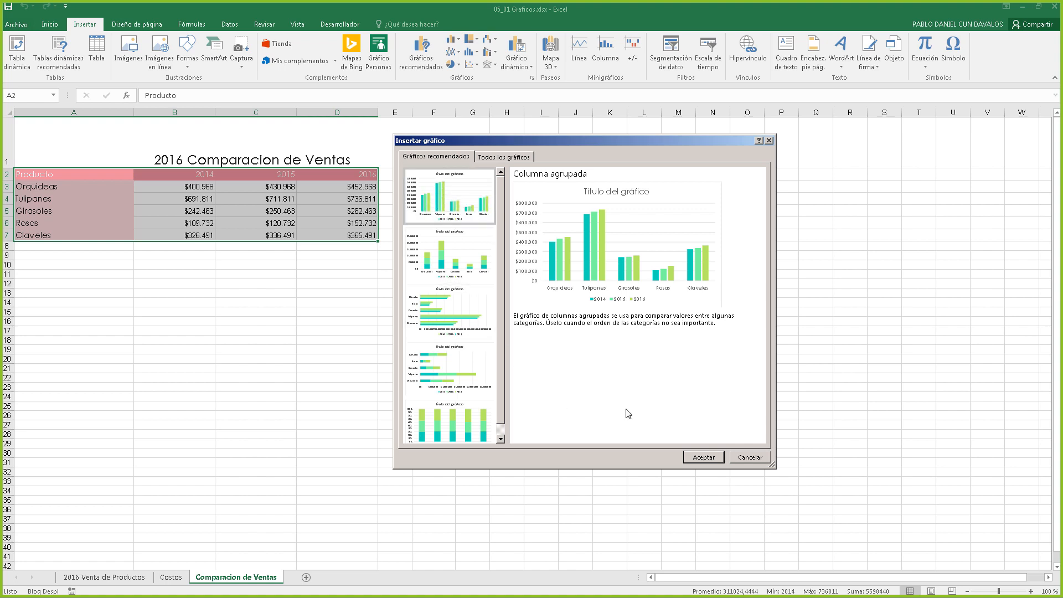
click(701, 458)
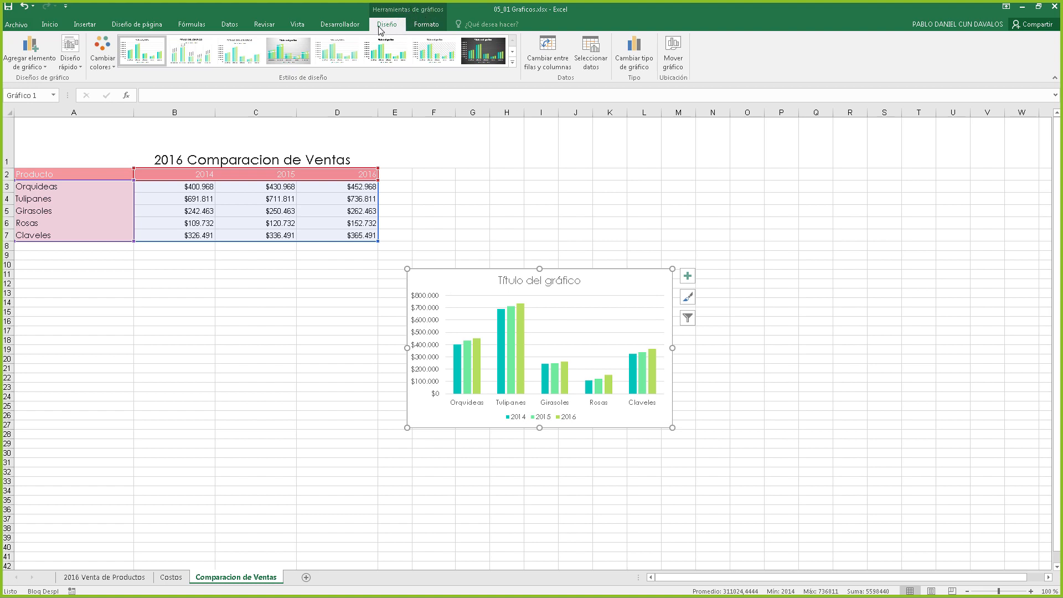
click(427, 24)
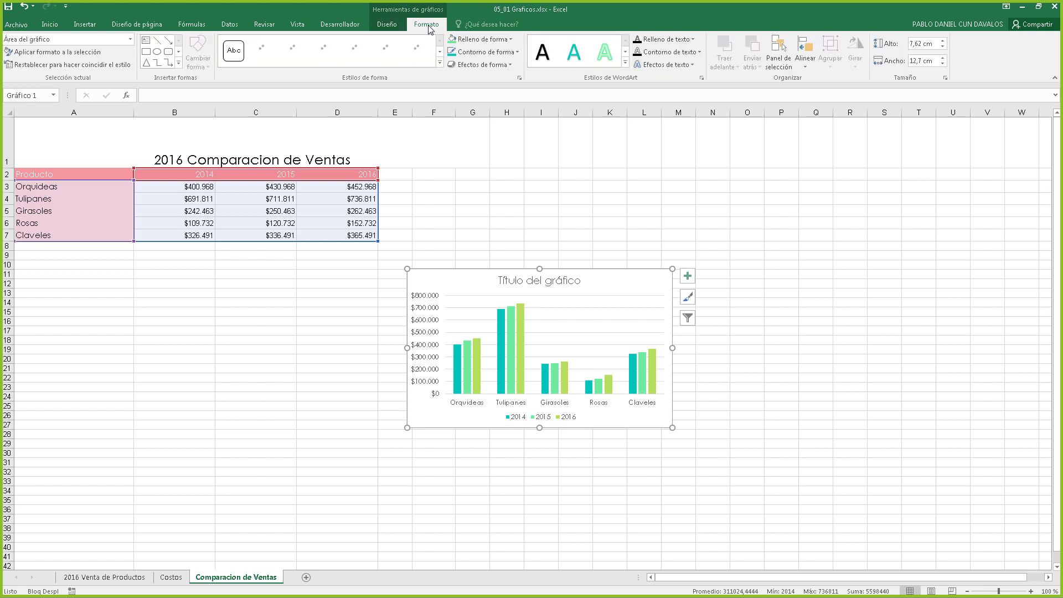
click(391, 26)
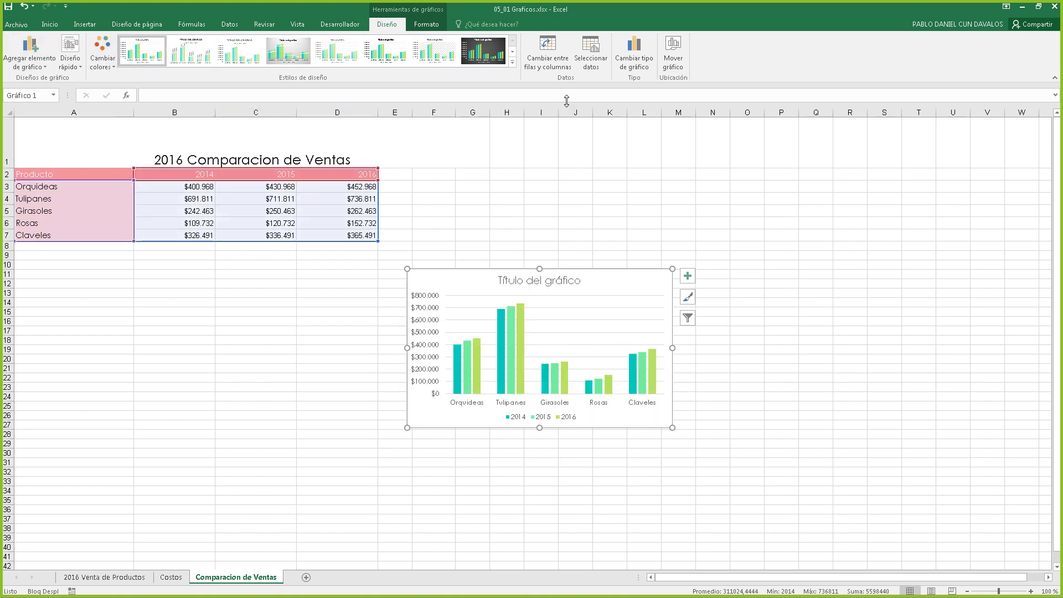
click(428, 25)
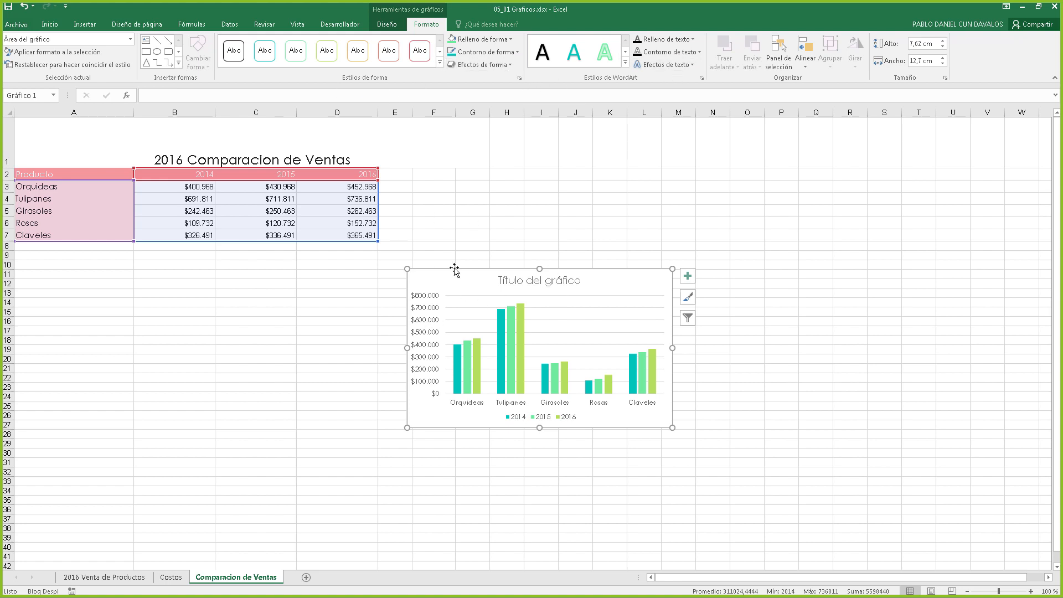
Move the chart below the sales table to about rows 18–35 in columns A–C and deselect it
mouse_move(461, 279)
mouse_down()
mouse_move(352, 280)
mouse_move(505, 273)
mouse_move(434, 271)
mouse_move(442, 264)
mouse_move(351, 287)
mouse_move(236, 296)
mouse_move(104, 288)
mouse_move(67, 268)
mouse_move(66, 313)
mouse_move(78, 318)
mouse_move(78, 302)
mouse_move(88, 323)
mouse_move(76, 349)
mouse_up()
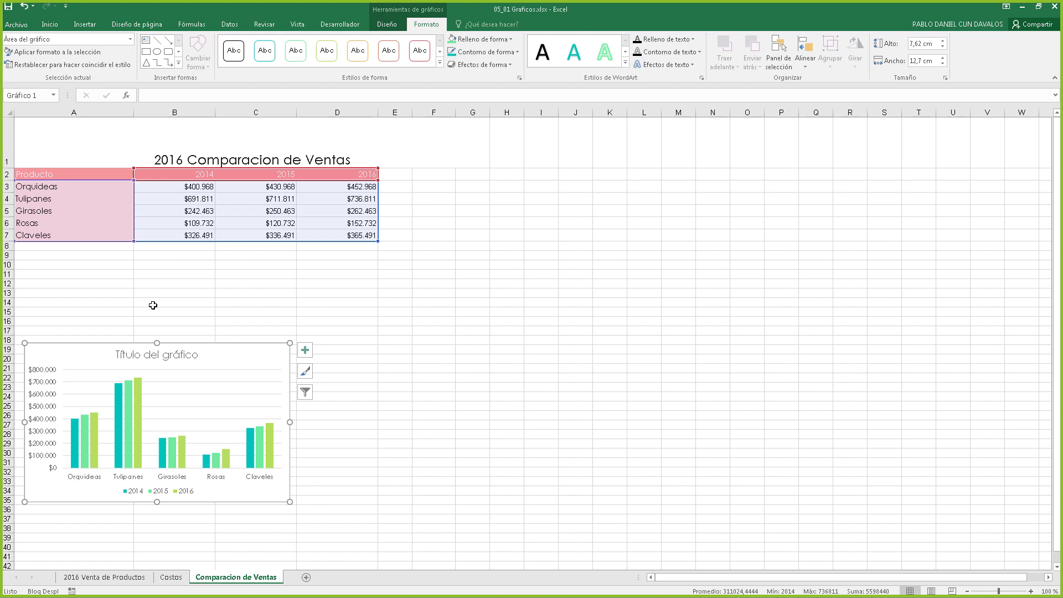
drag(91, 356, 89, 353)
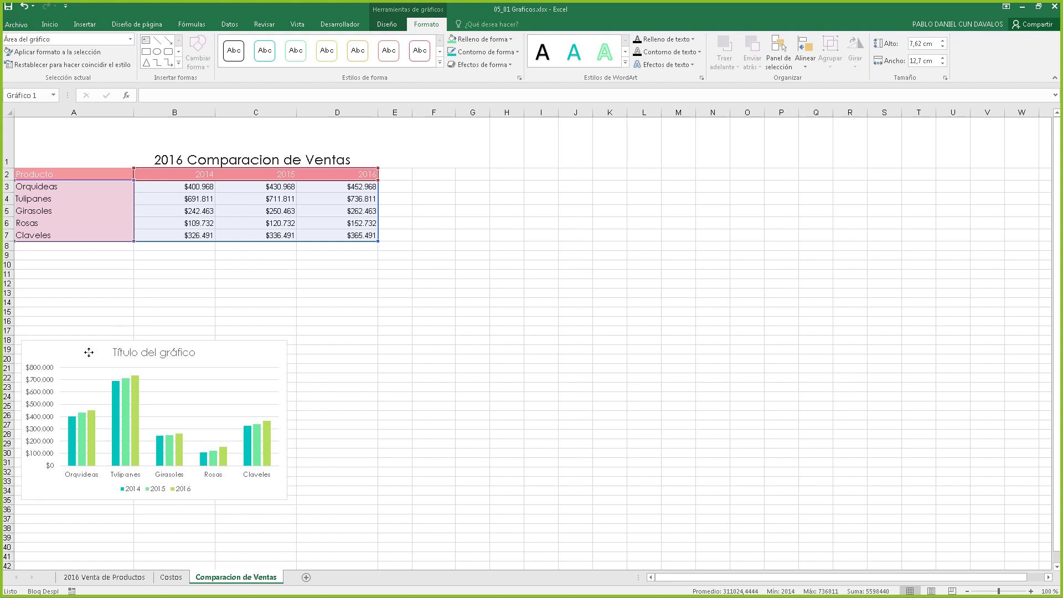
click(99, 282)
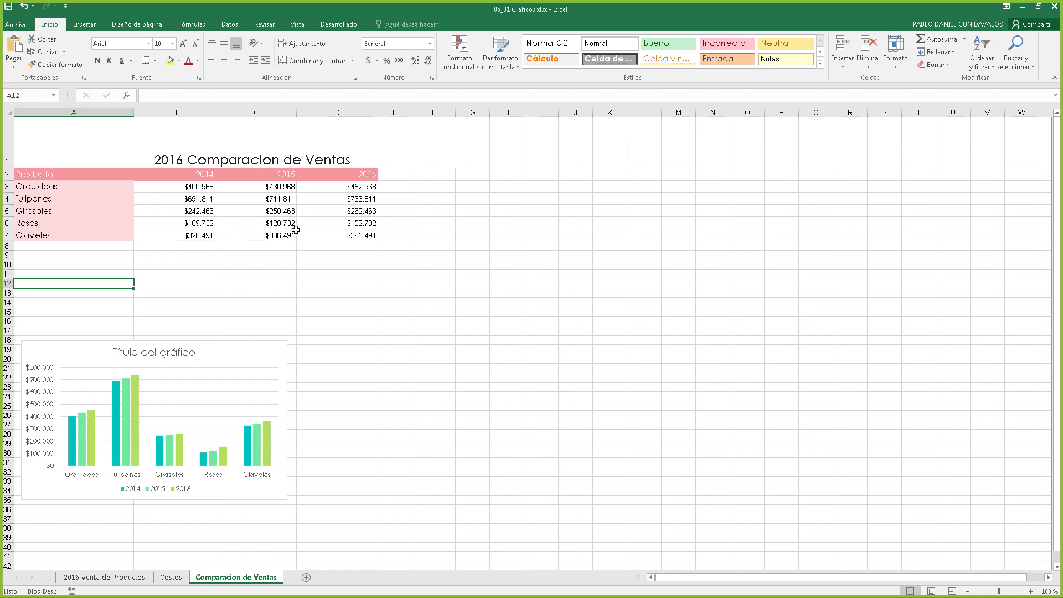
Switch to the Curso Excel Especialista folder and open Objetivos MOS Excel.pdf to review the exam objectives
click(1024, 7)
click(308, 125)
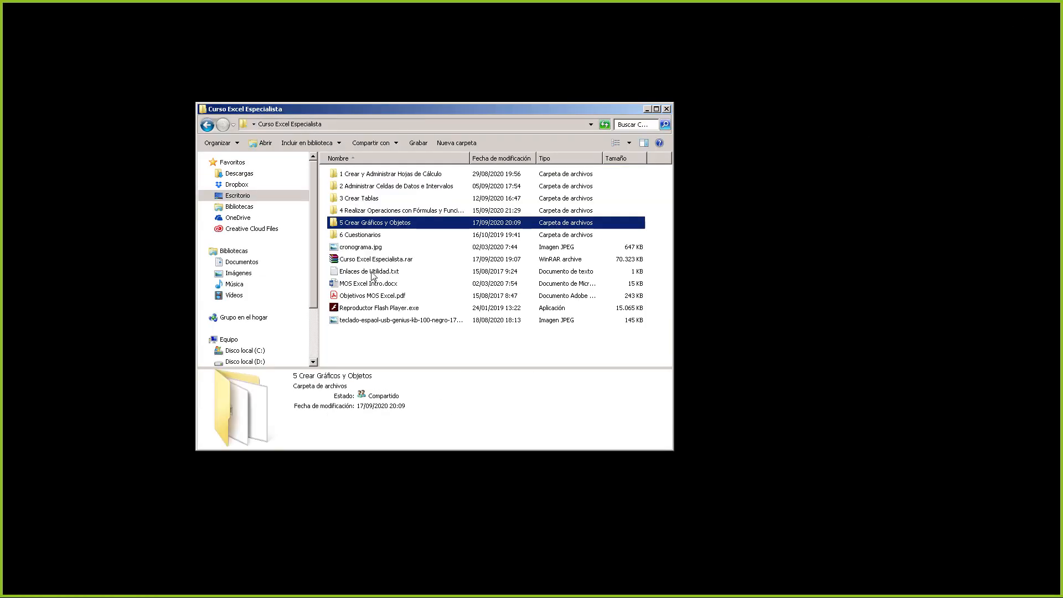
double_click(368, 296)
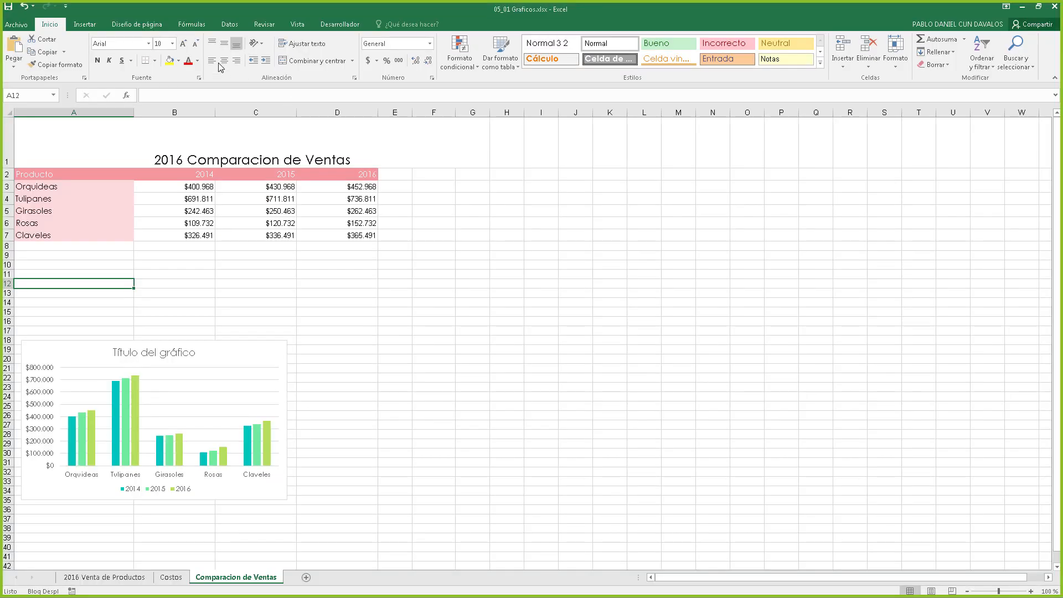
Select the sales comparison data in A2:D7 in Excel and try to create a chart sheet from it
click(99, 25)
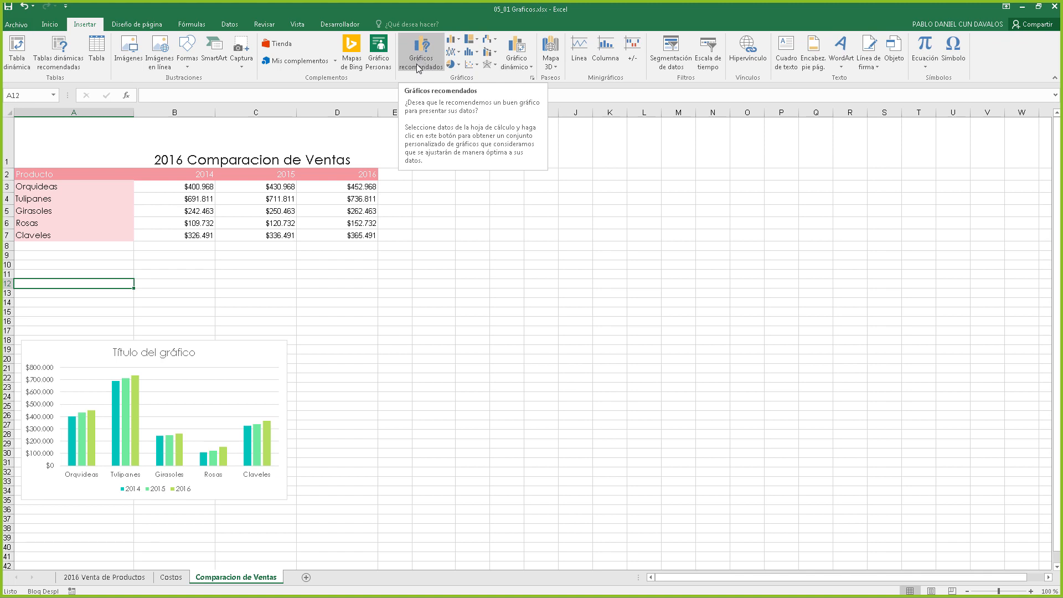
drag(36, 173, 364, 237)
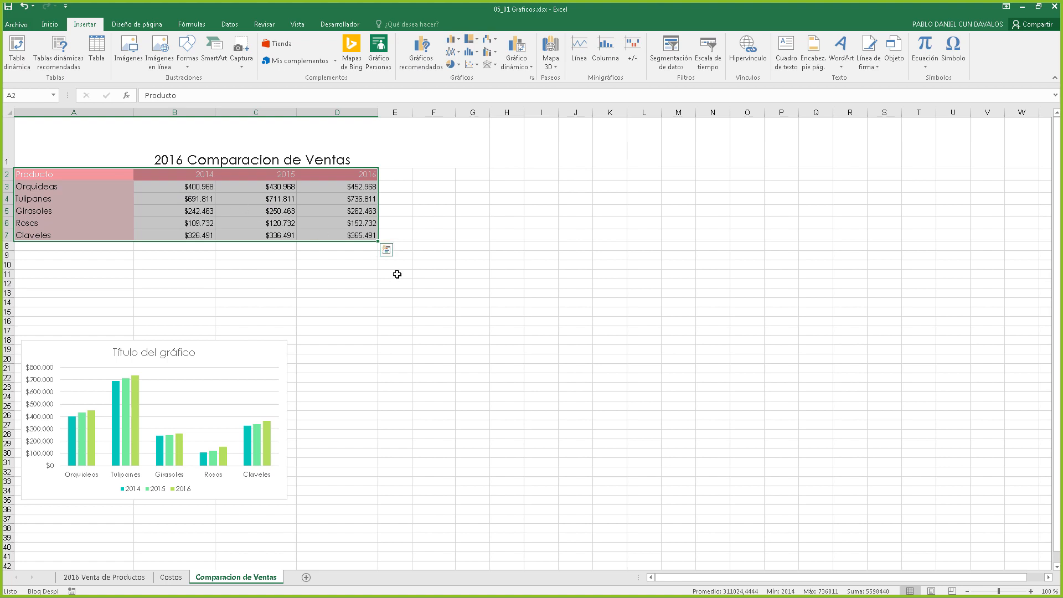
key(F11)
key(F11)
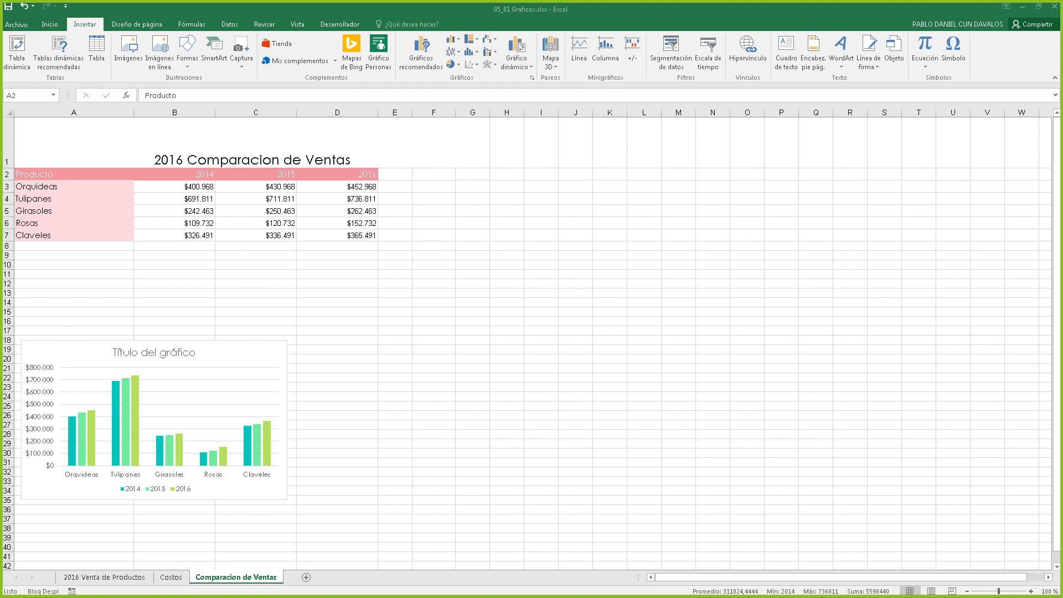
Look over the folder 5 Crear Gráficos y Objetos, selecting 05_01 Graficos.xlsx and Objetivo 5 Desafio.xlsx, and return to Excel
key(alt+Tab)
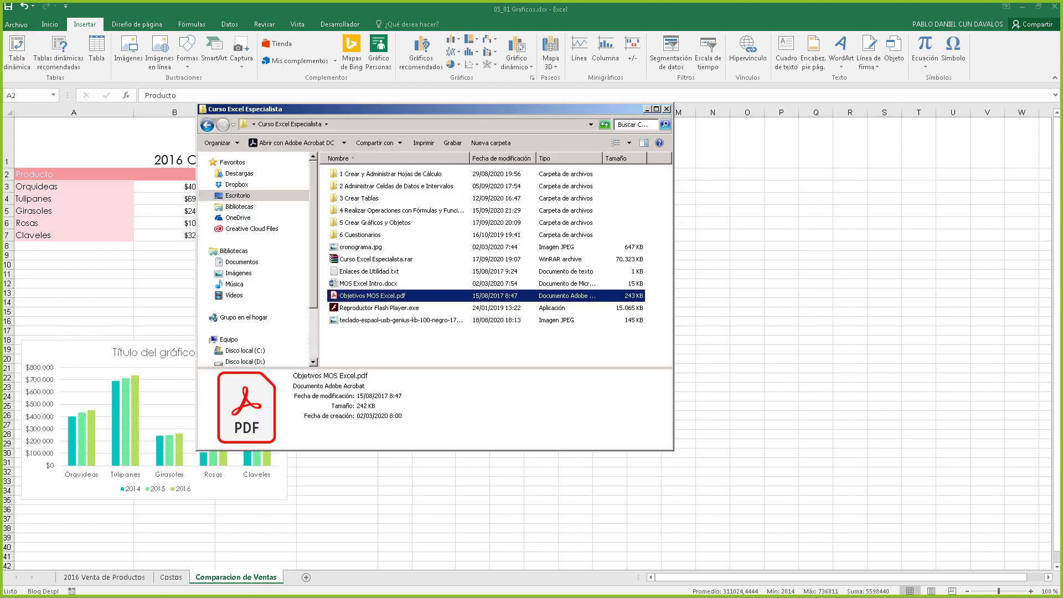
click(365, 223)
double_click(365, 223)
click(365, 175)
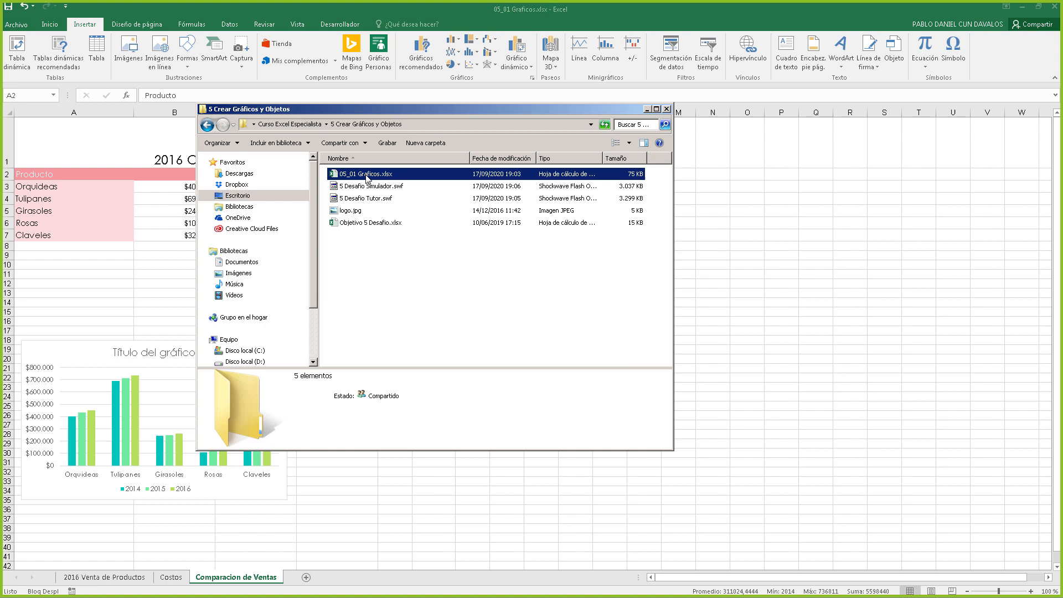
ctrl+click(372, 224)
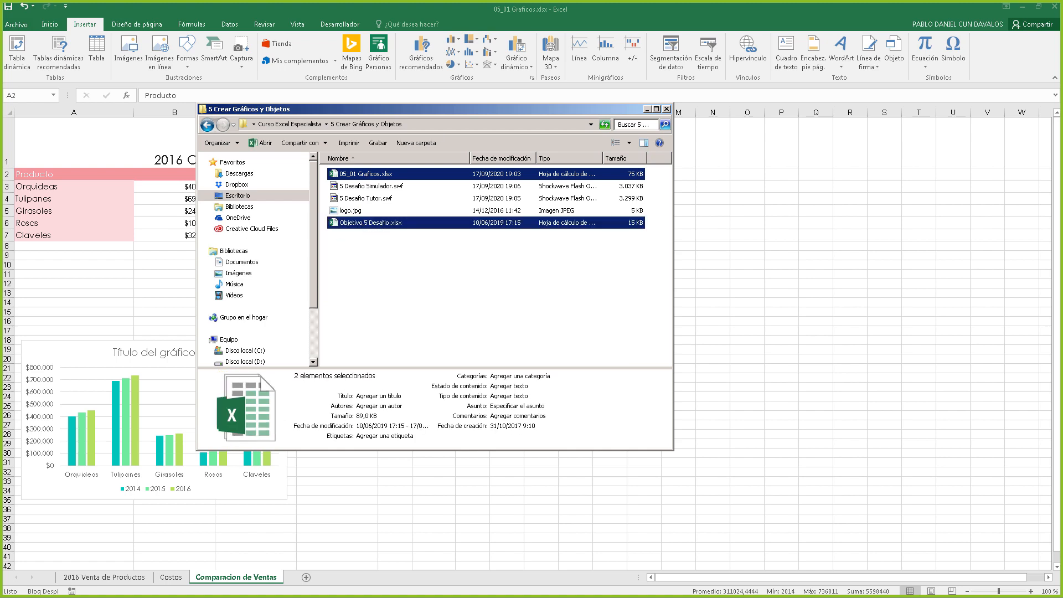
click(646, 109)
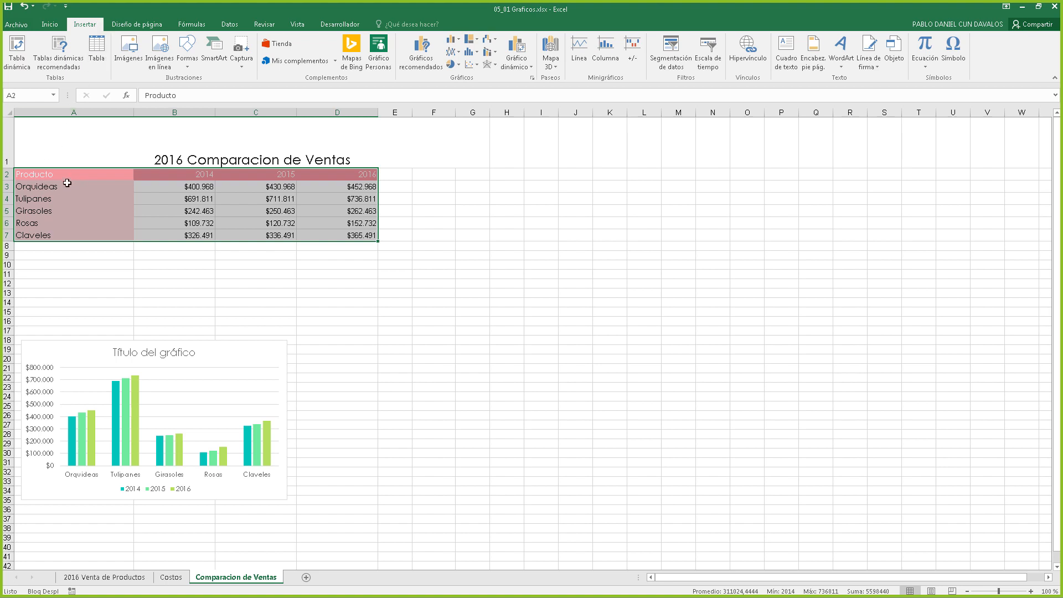
Insert a stacked column chart of A2:D7 with Quick Analysis and place it beside the clustered column chart at about rows 18–35
drag(62, 176, 363, 236)
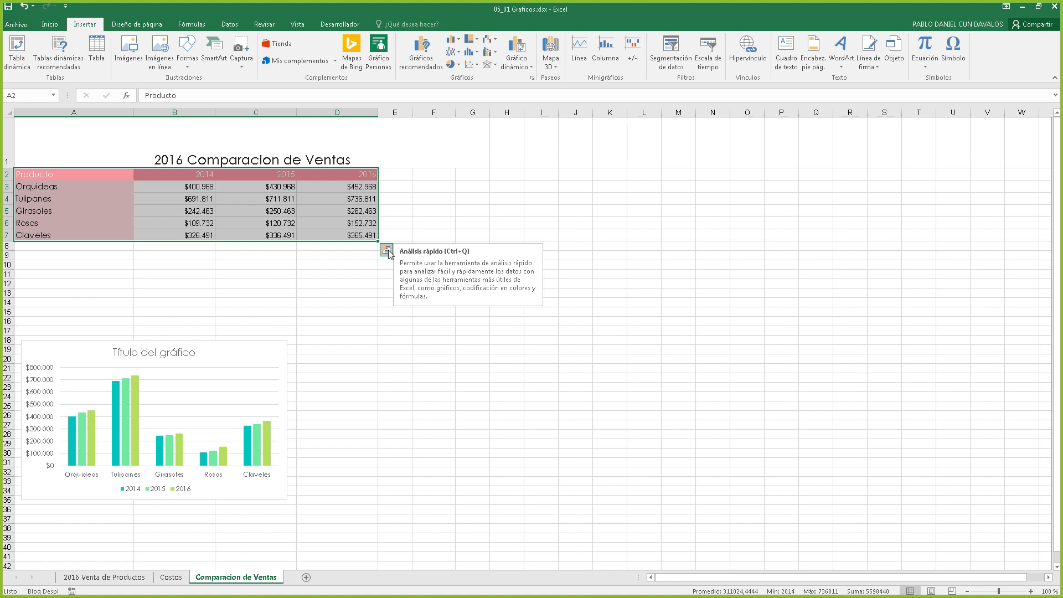
click(386, 250)
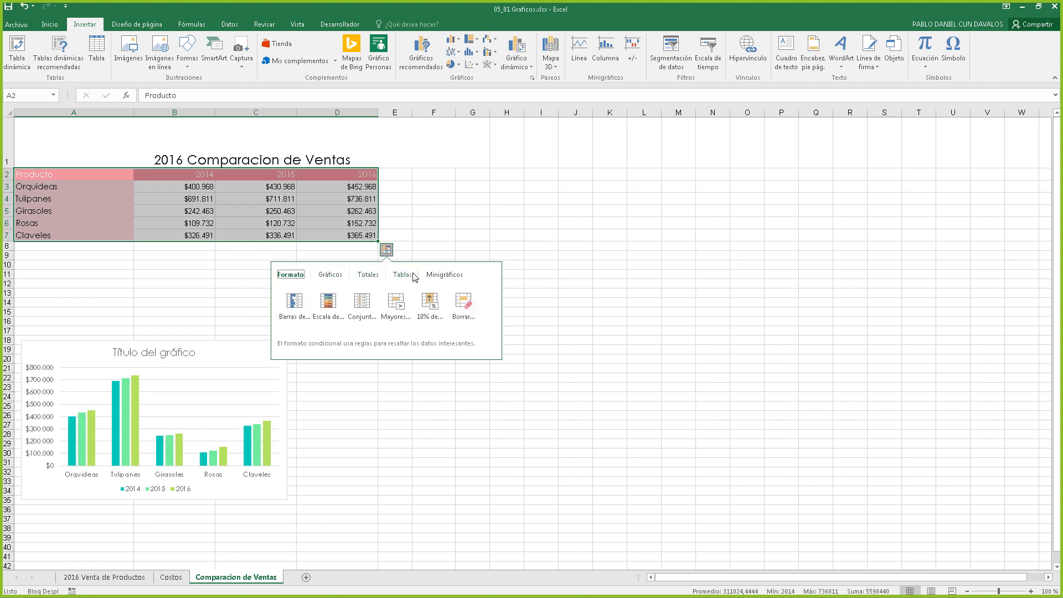
click(332, 275)
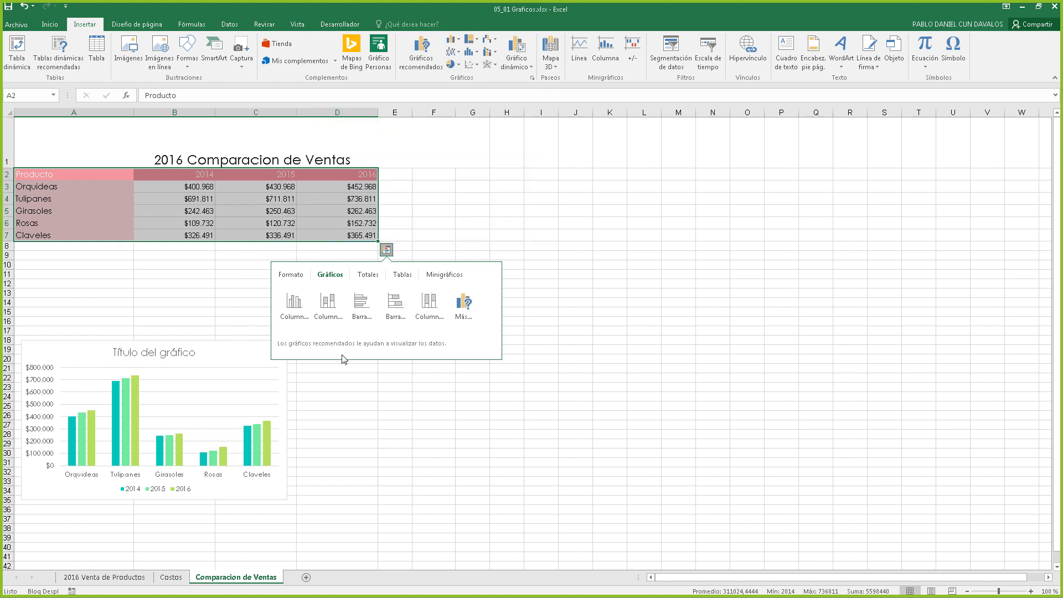
click(332, 305)
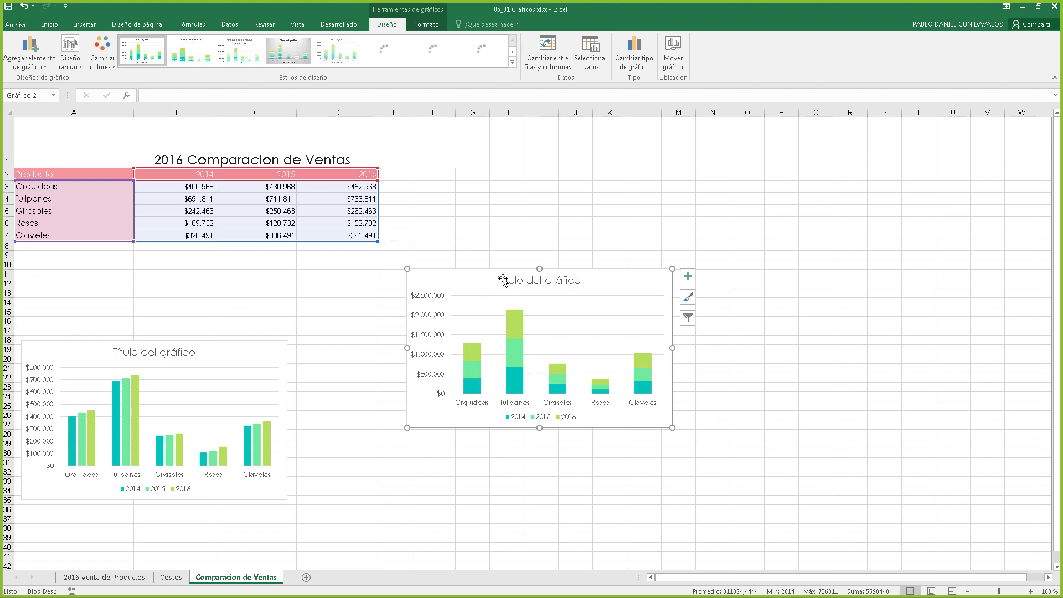
mouse_move(463, 277)
mouse_down()
mouse_move(407, 329)
mouse_move(356, 347)
mouse_up()
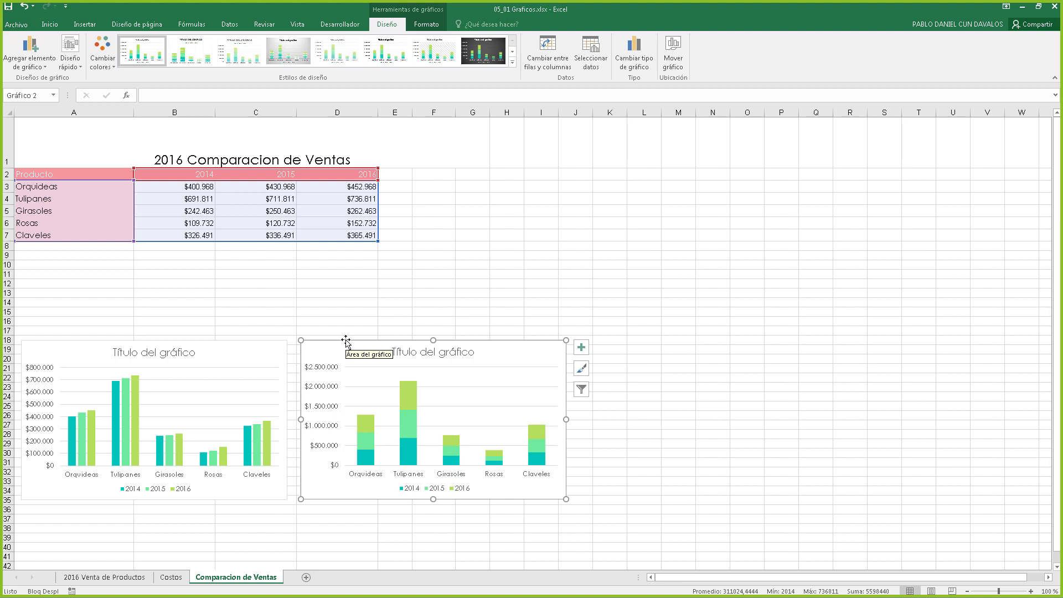
click(280, 292)
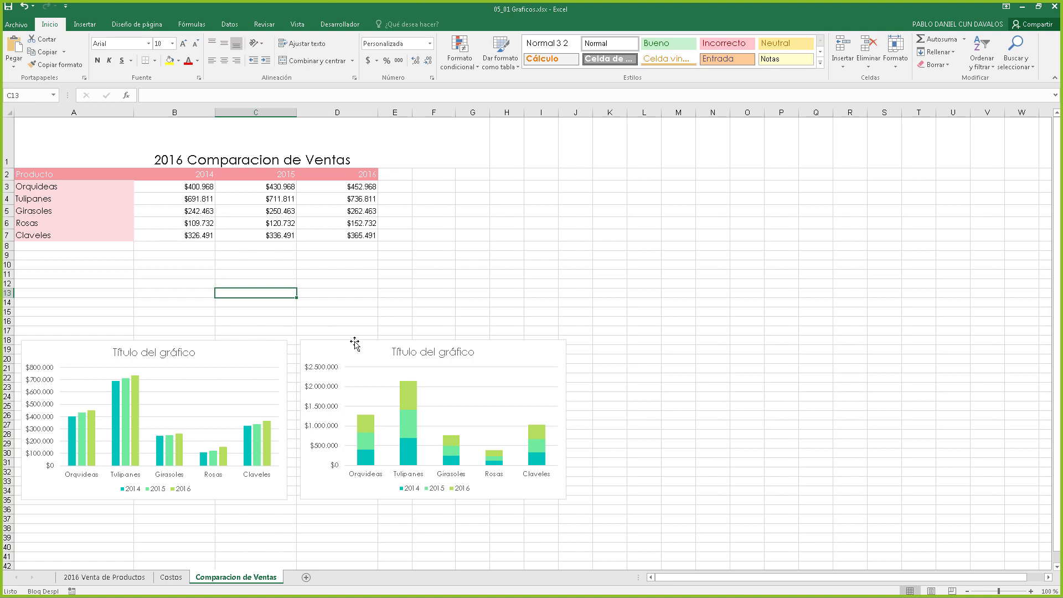
Create a separate chart sheet from A2:D7 and compare it with the Comparacion de Ventas sheet
drag(39, 175, 327, 231)
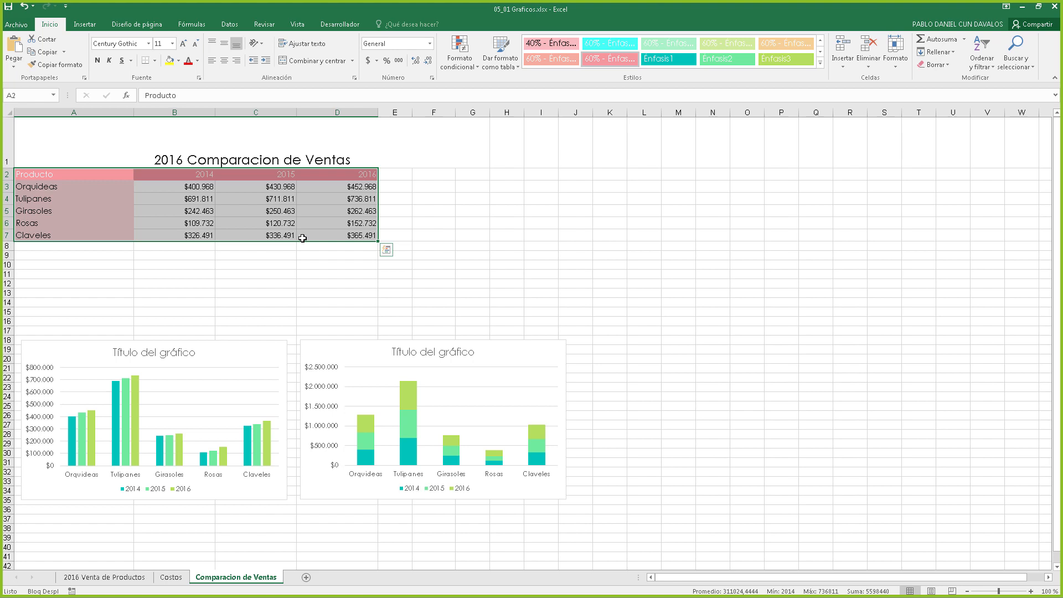
key(F11)
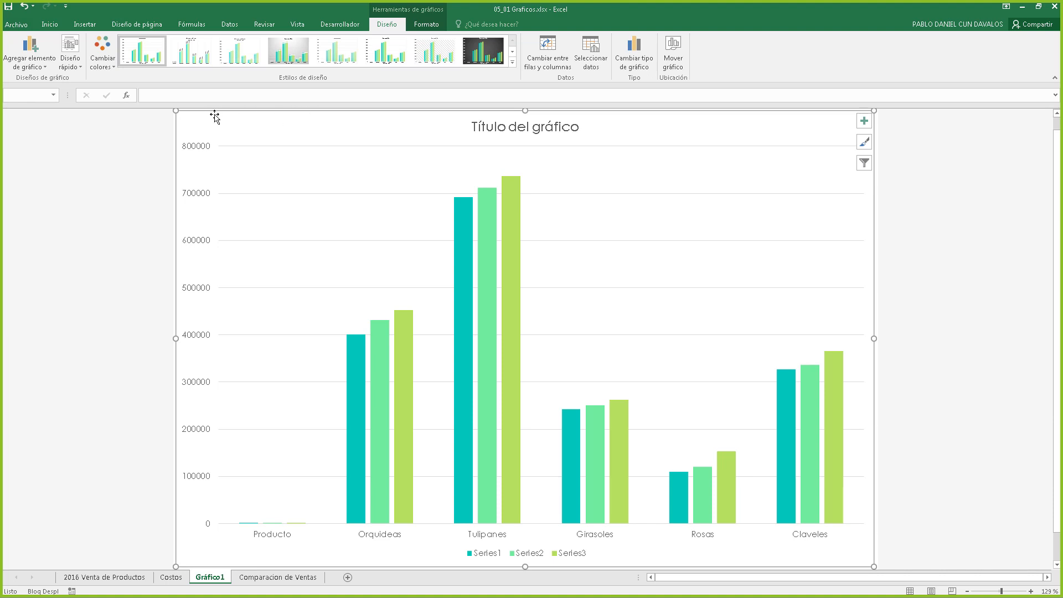
click(268, 579)
click(219, 579)
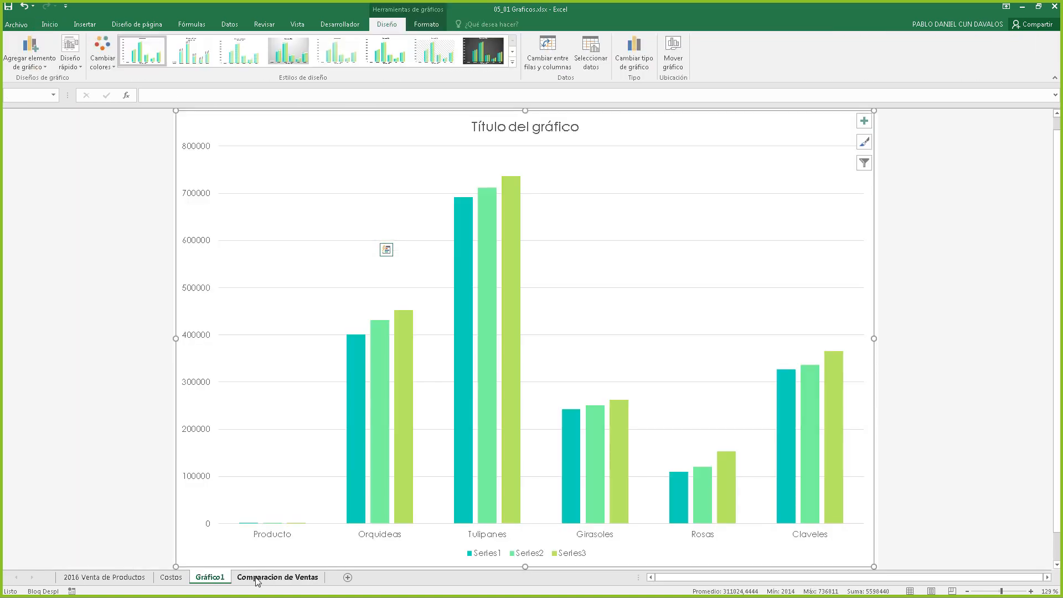
click(259, 580)
click(218, 580)
click(266, 579)
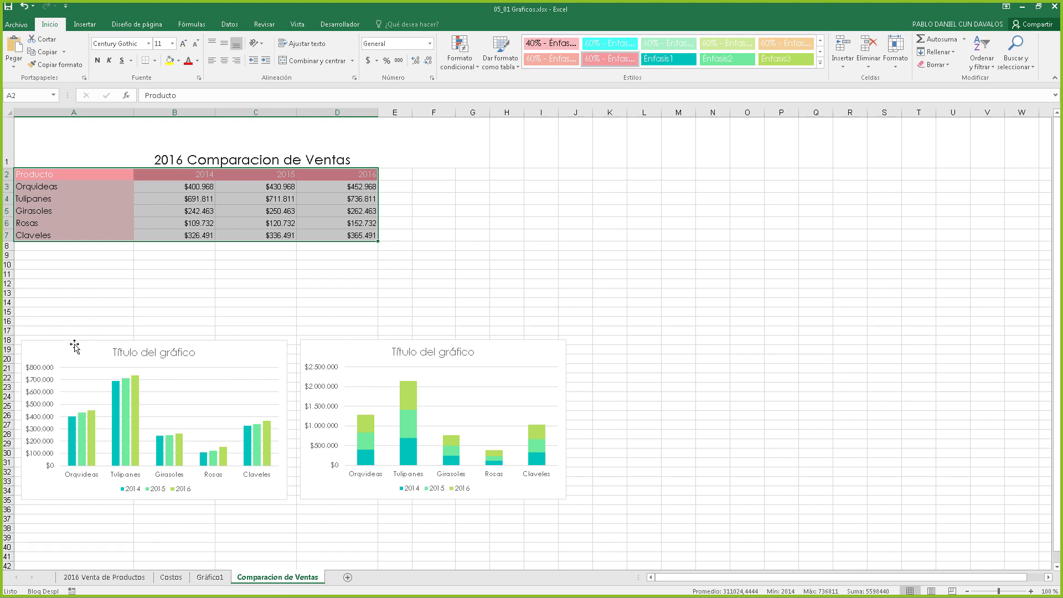
click(213, 579)
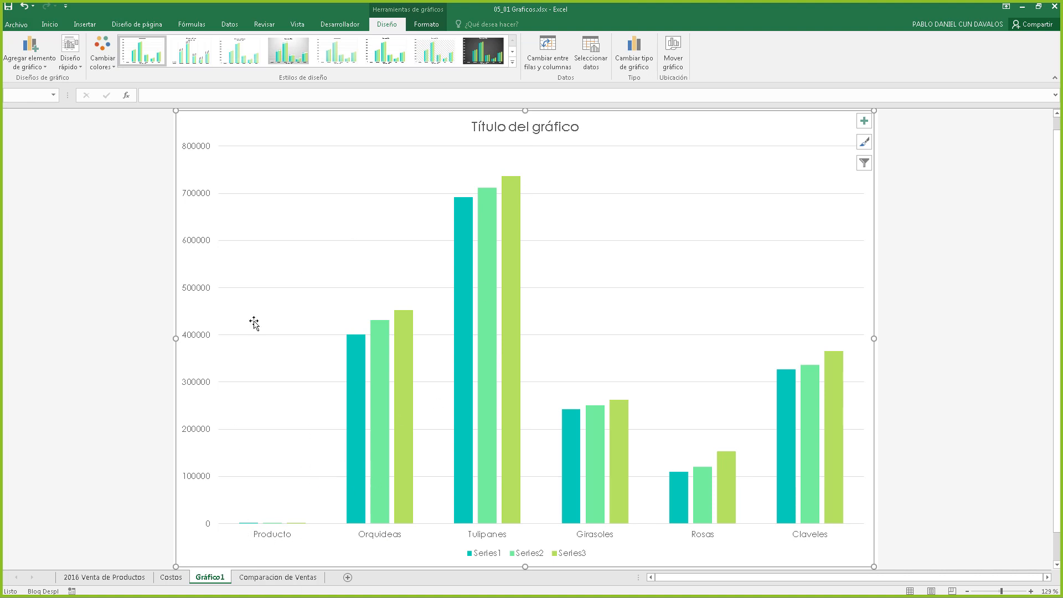
click(266, 577)
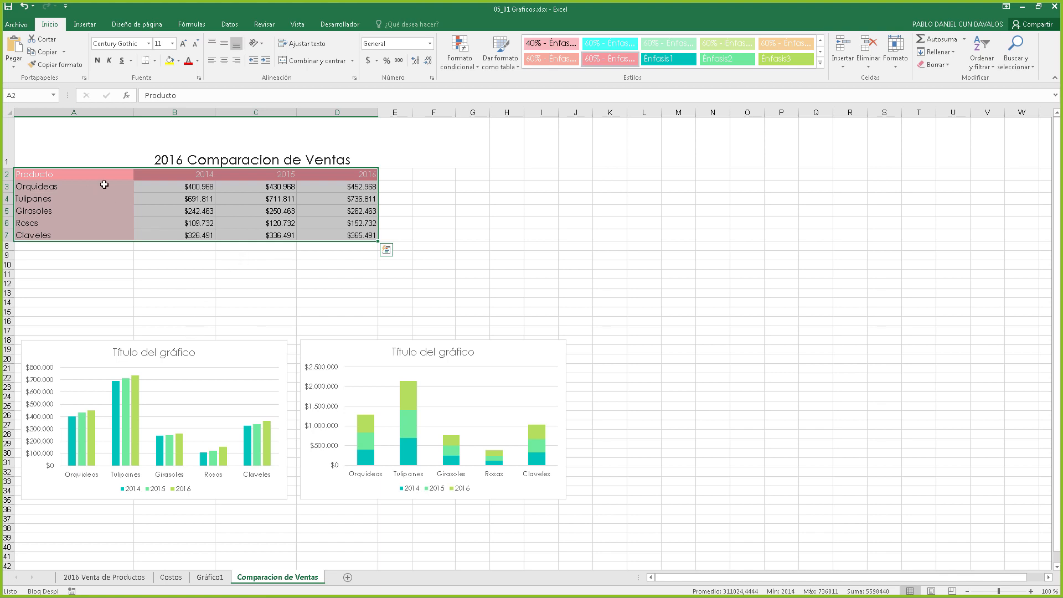
Review the sales data in A2:D7, the clustered and stacked column charts beneath it, and the Gráfico1 chart sheet
click(84, 24)
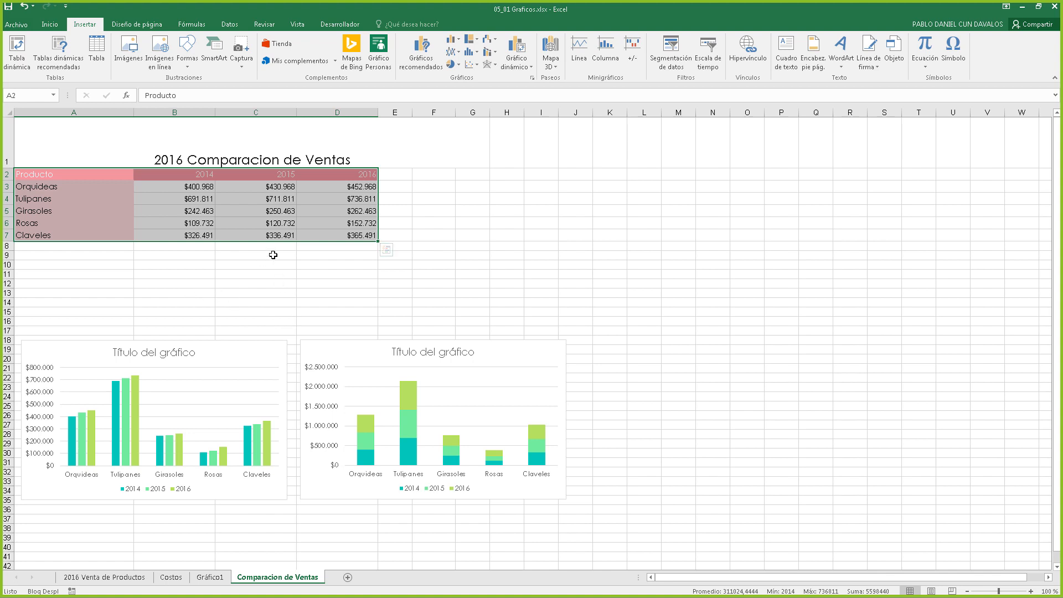
click(266, 346)
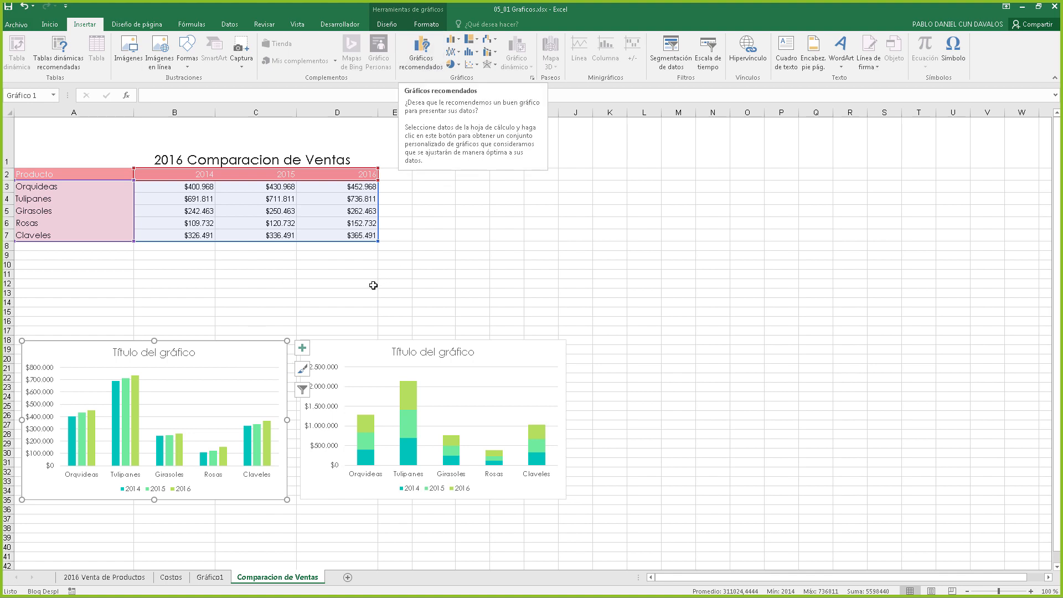
click(349, 213)
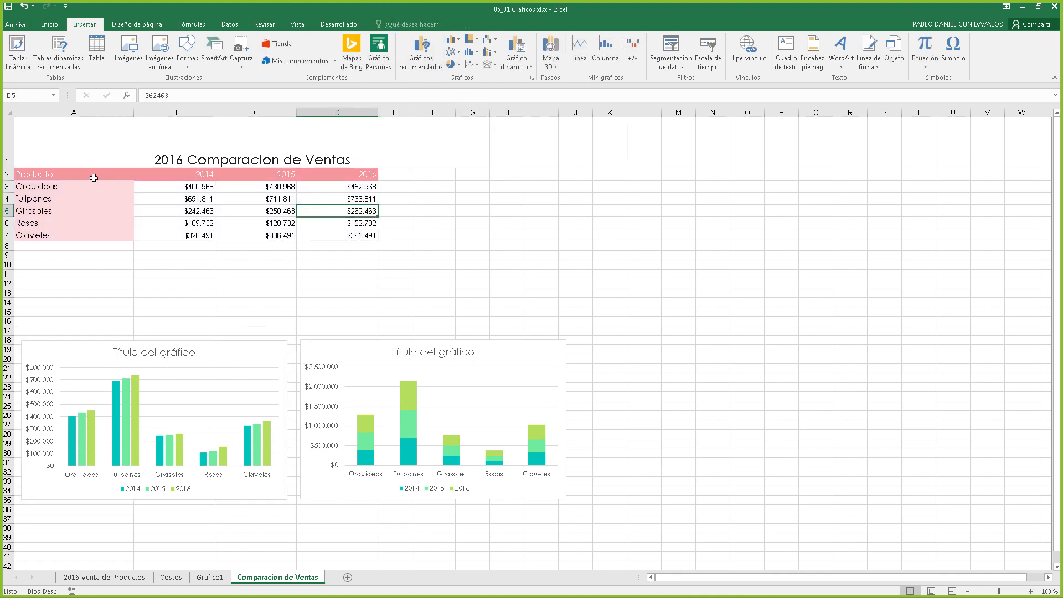
drag(90, 174, 370, 237)
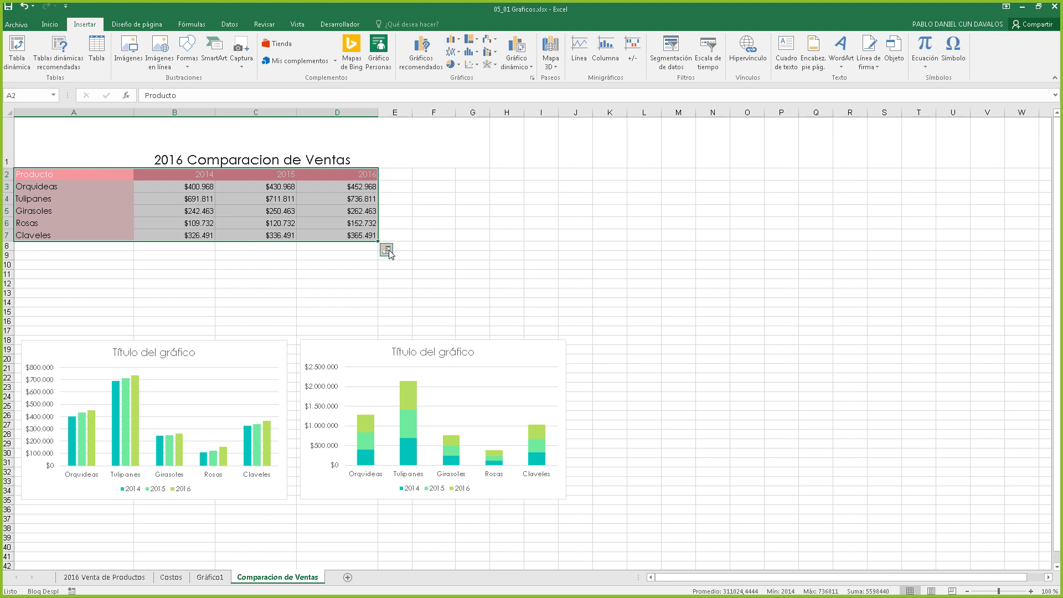
click(248, 348)
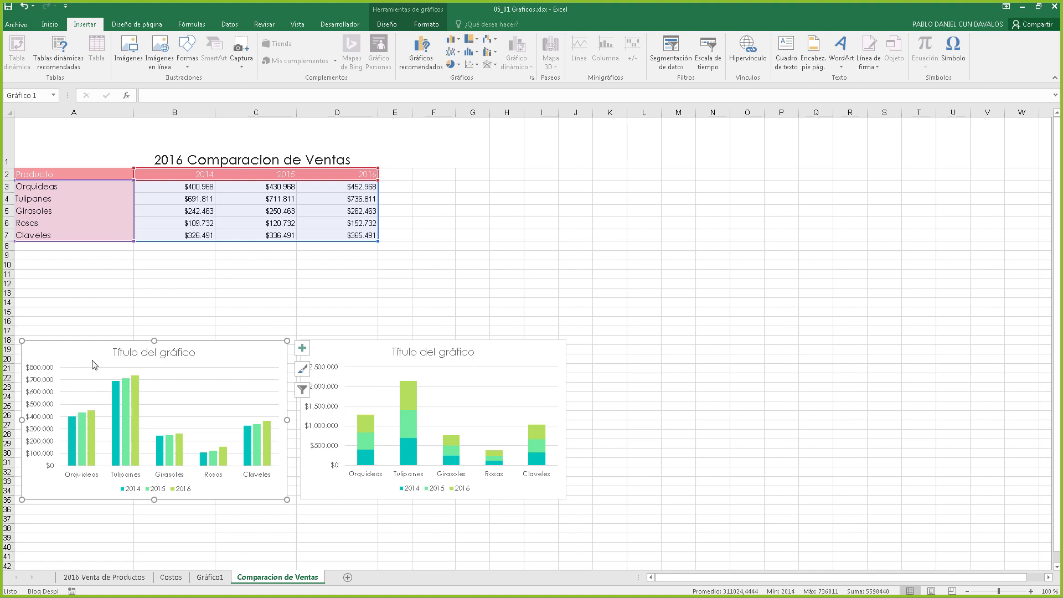
click(332, 376)
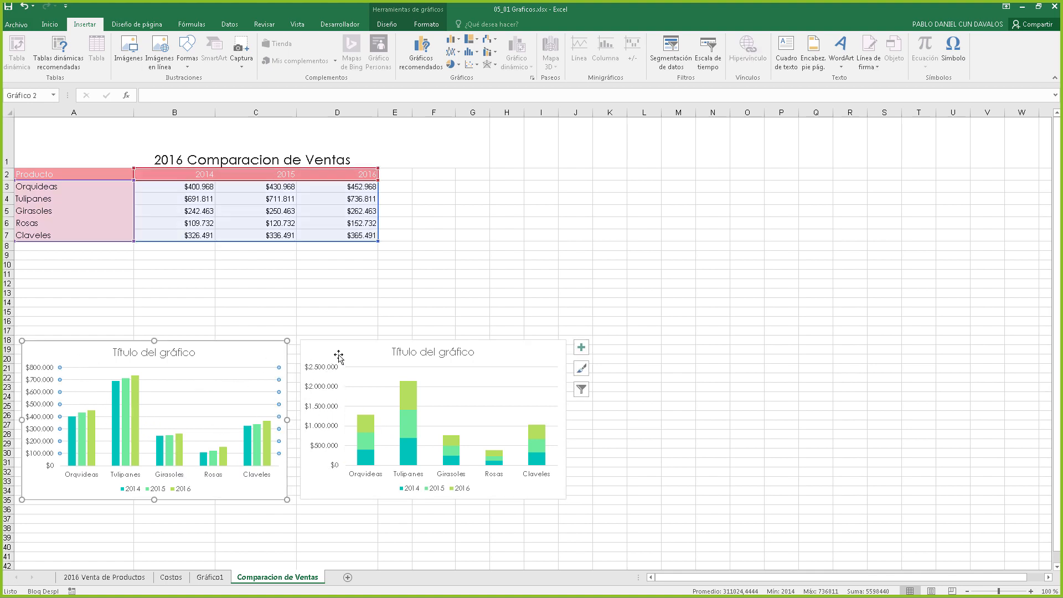
click(239, 357)
click(372, 355)
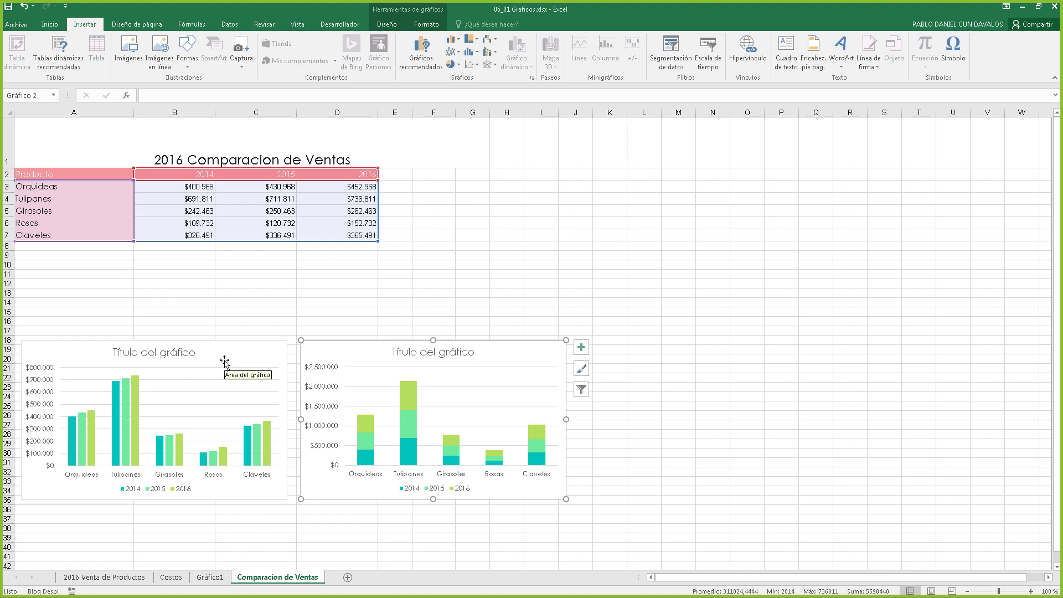
click(263, 361)
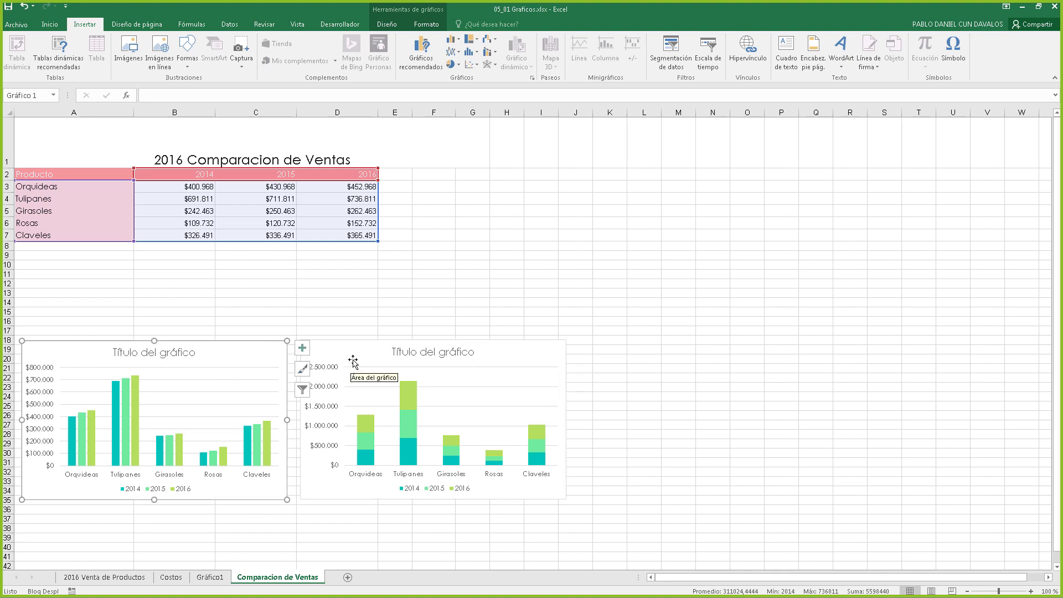
click(209, 576)
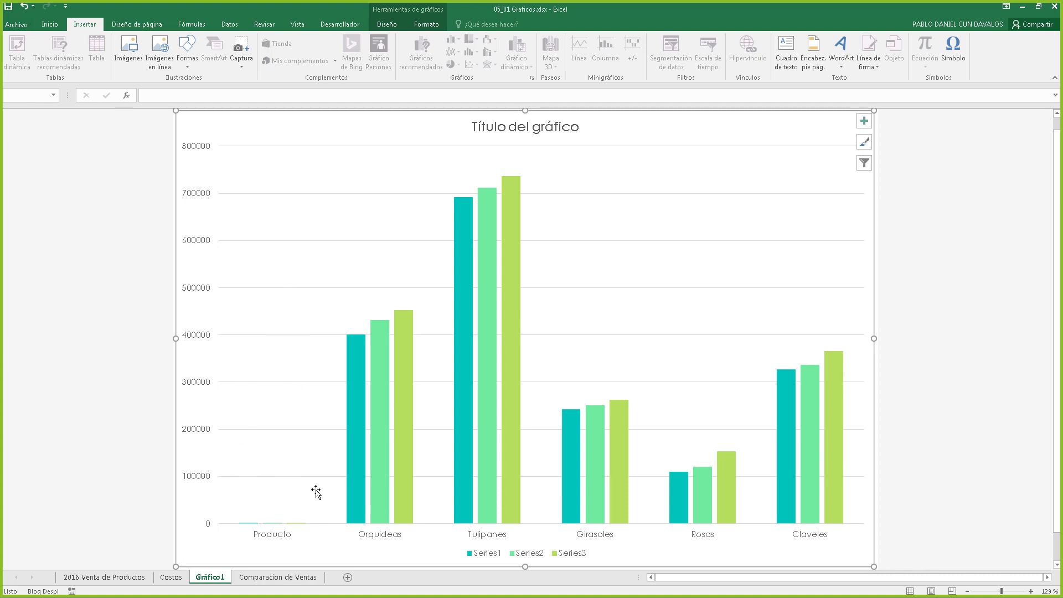
click(267, 577)
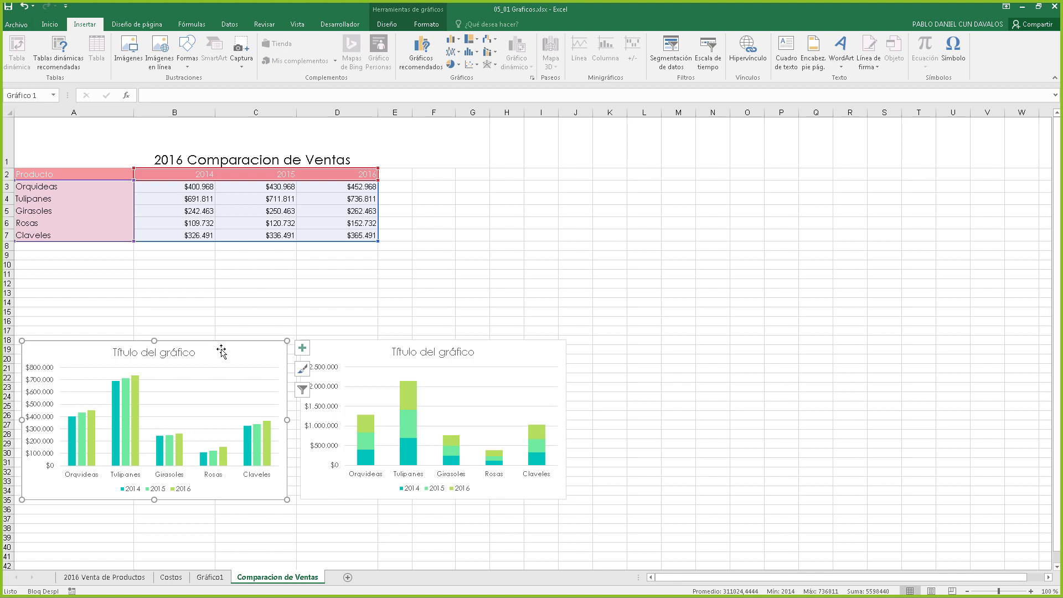
Move the clustered column chart up to about rows 14–31 and look over its design and format options
drag(221, 346, 229, 309)
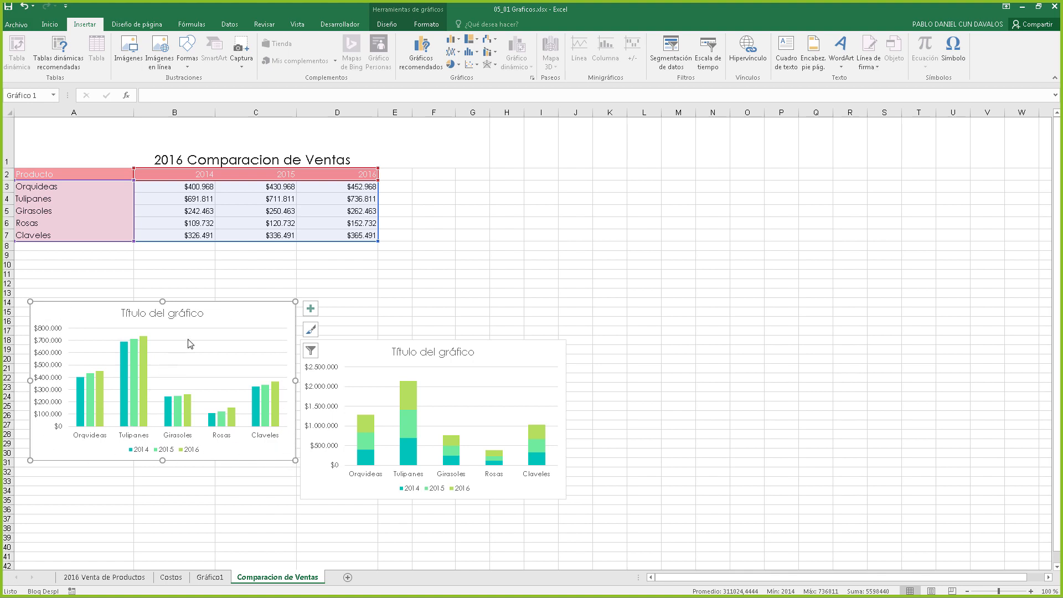
drag(246, 312, 230, 314)
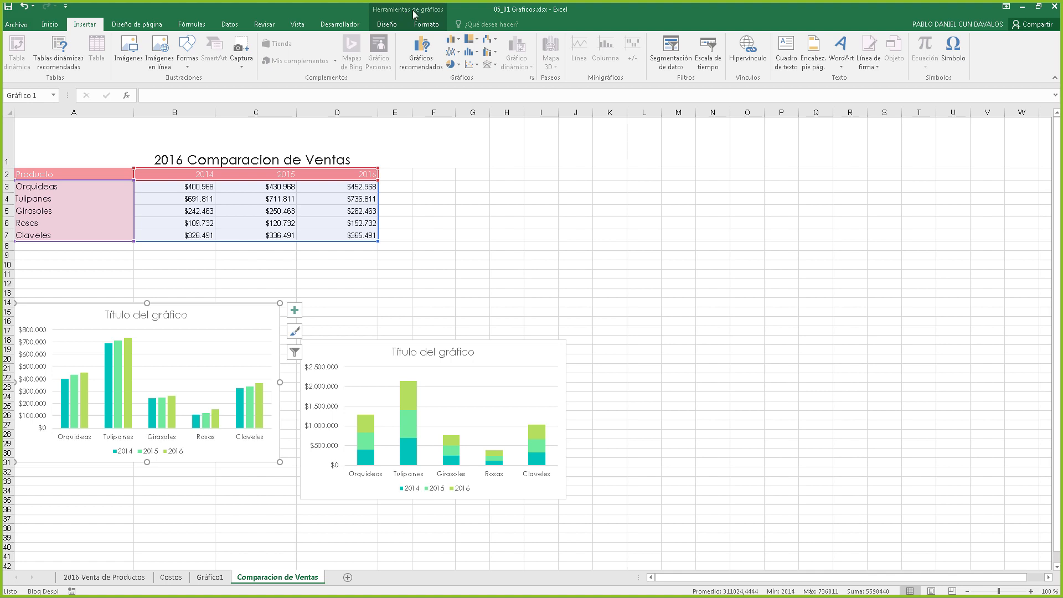
click(391, 28)
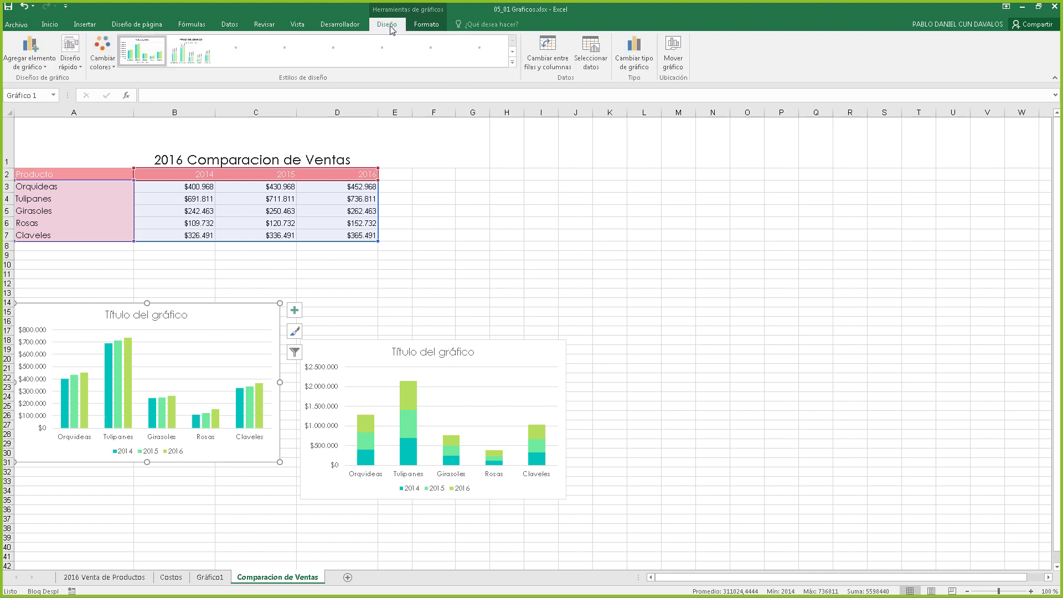
click(430, 30)
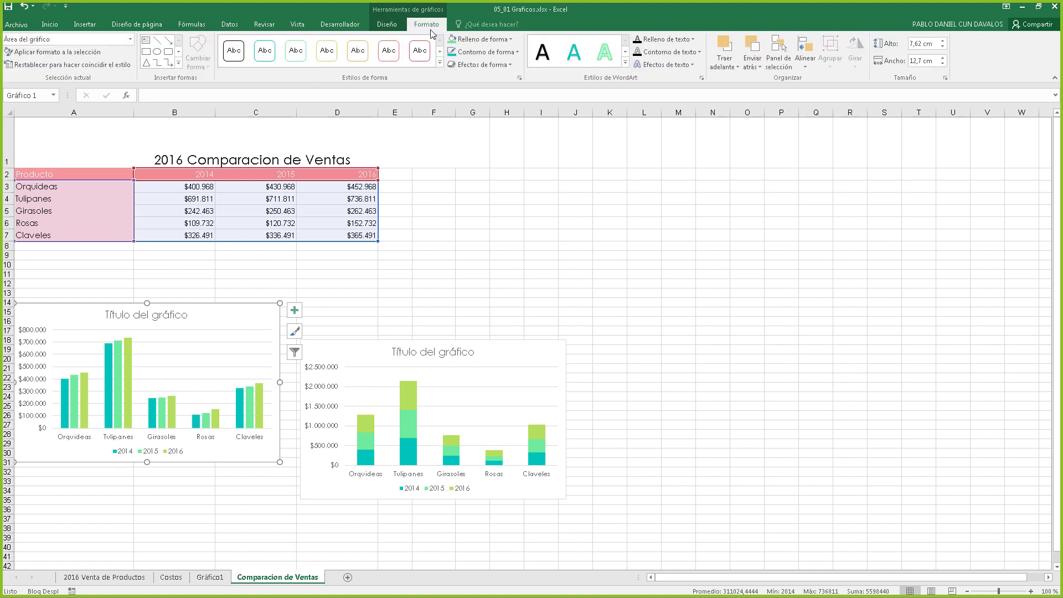
click(391, 28)
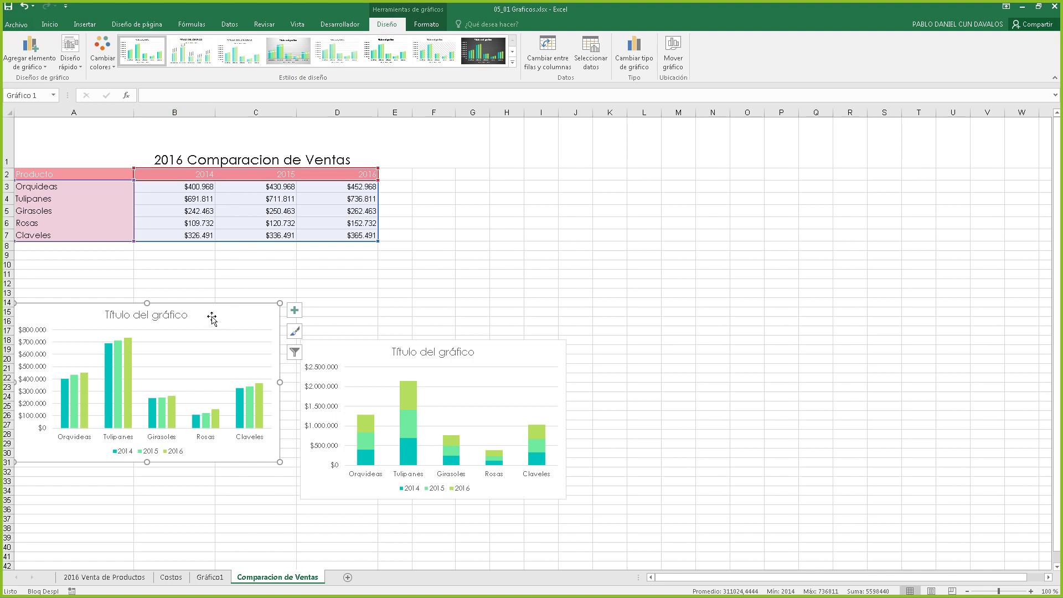
Examine which elements can be added to the clustered column chart, including its legend placement options
click(38, 60)
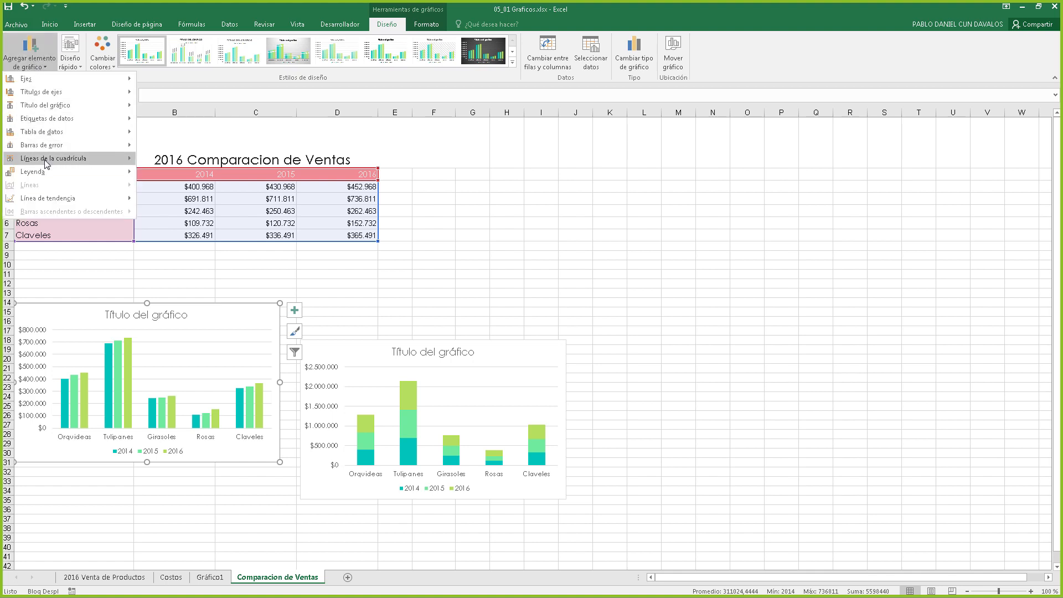
mouse_move(46, 159)
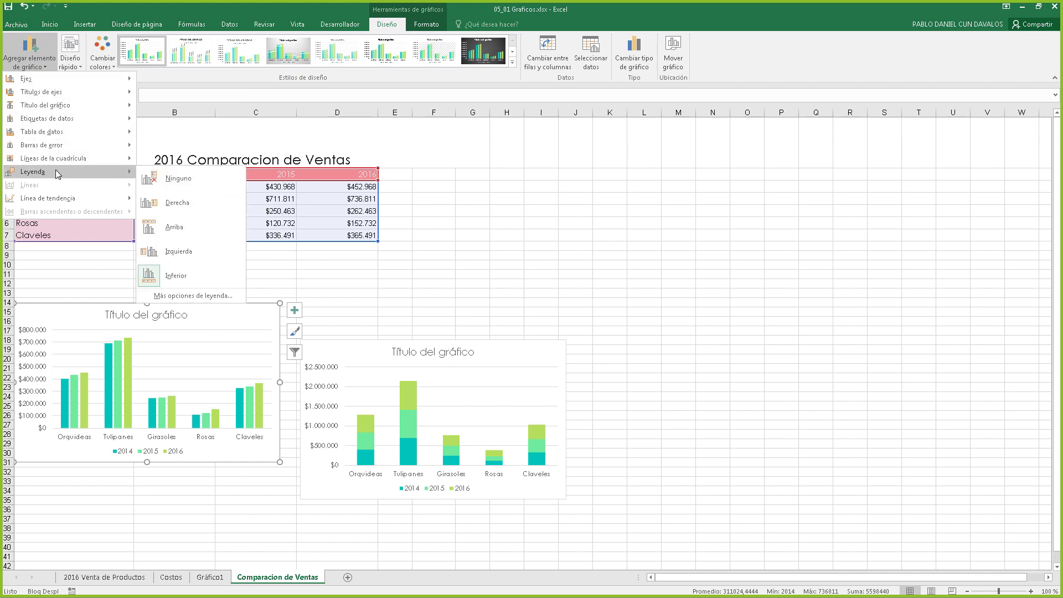
click(247, 310)
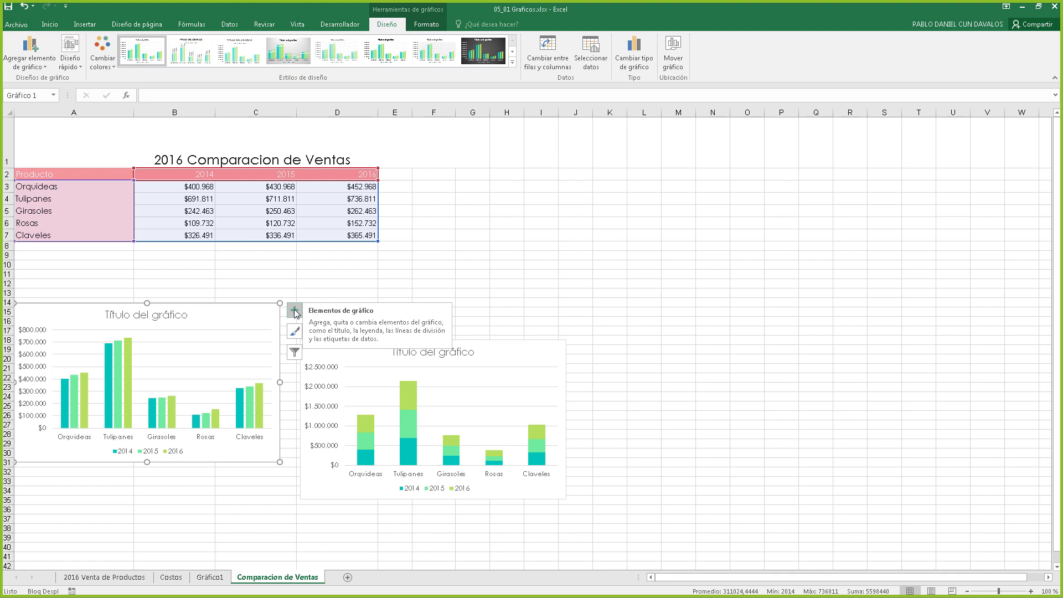
click(294, 311)
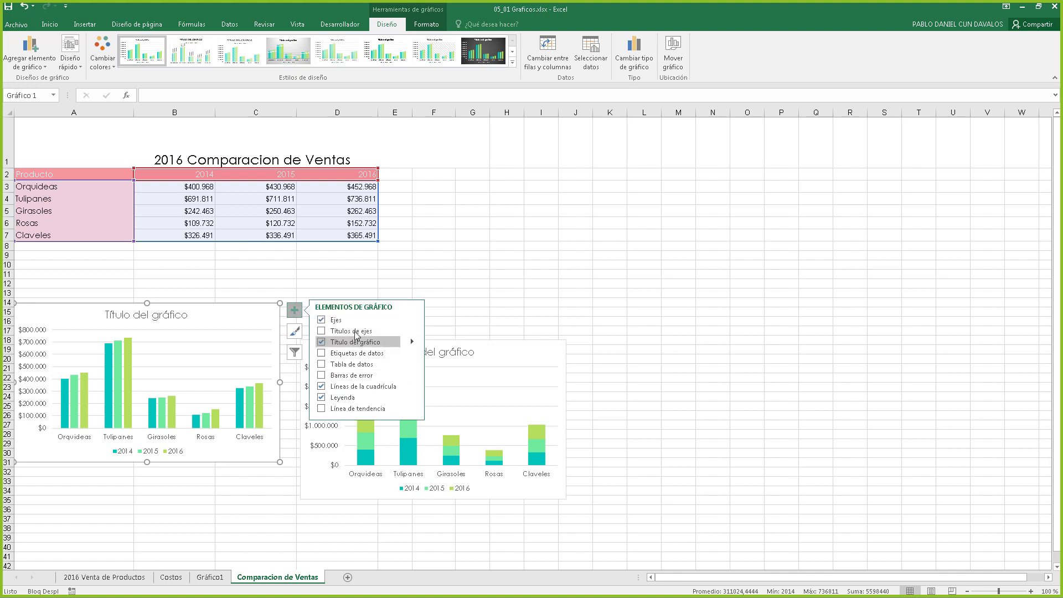
click(38, 62)
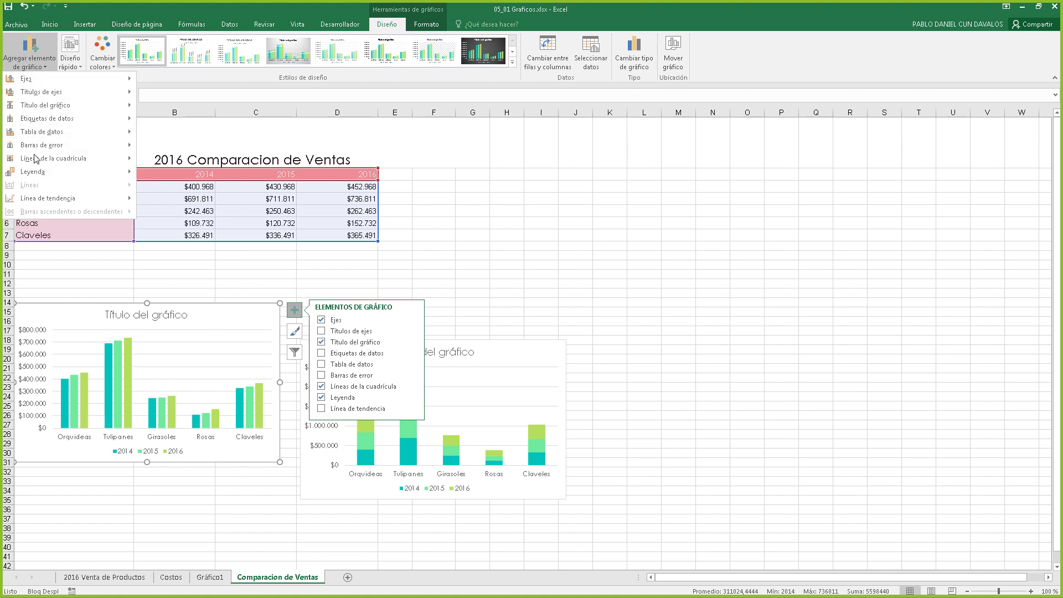
click(295, 311)
click(295, 311)
click(295, 311)
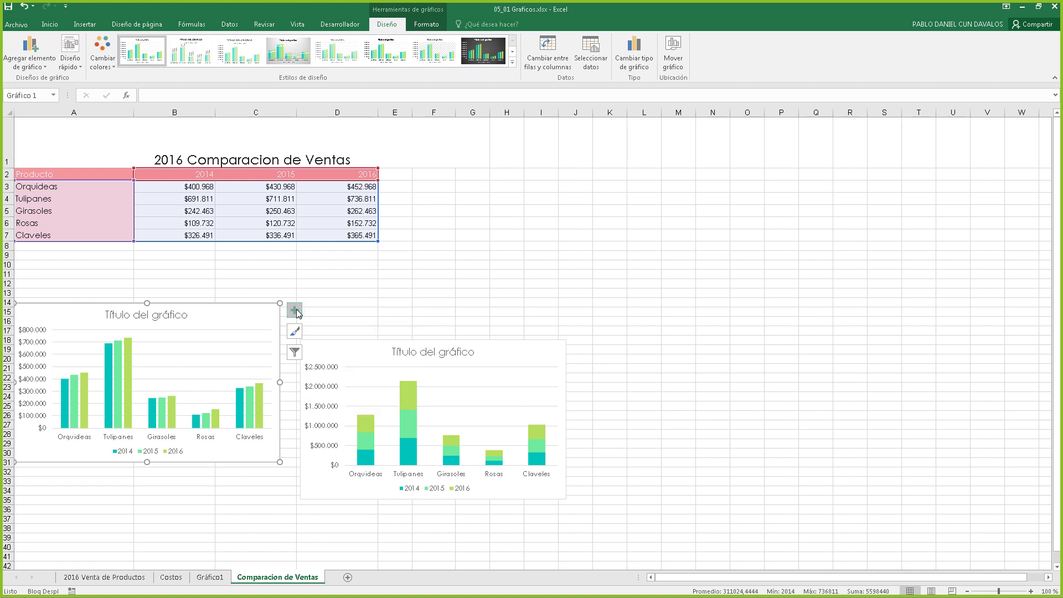
click(296, 311)
click(295, 312)
Add a primary horizontal axis title to the clustered column chart and set its text to "Productos"
click(25, 52)
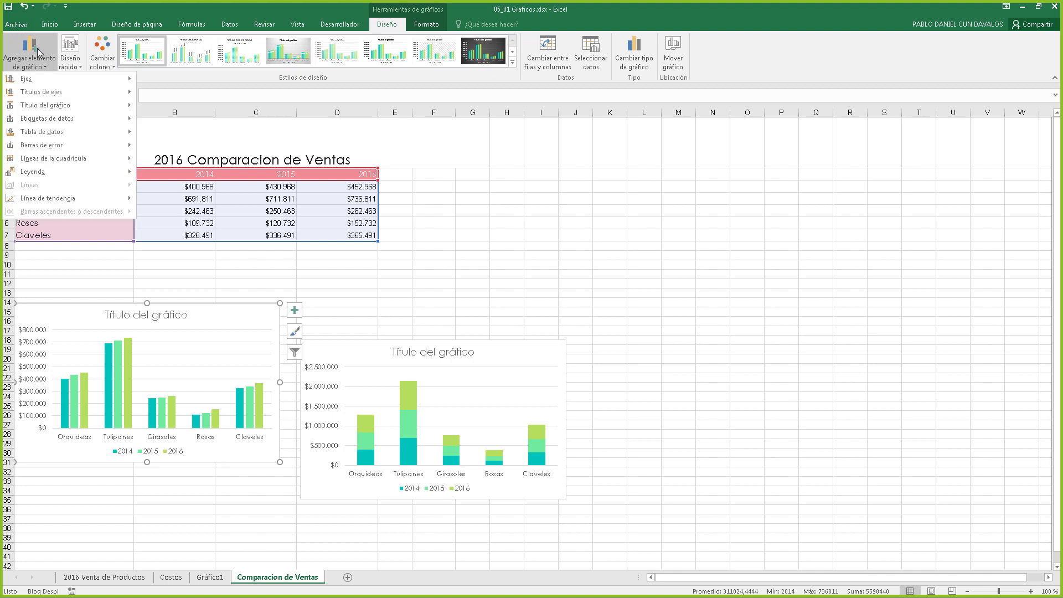
mouse_move(38, 79)
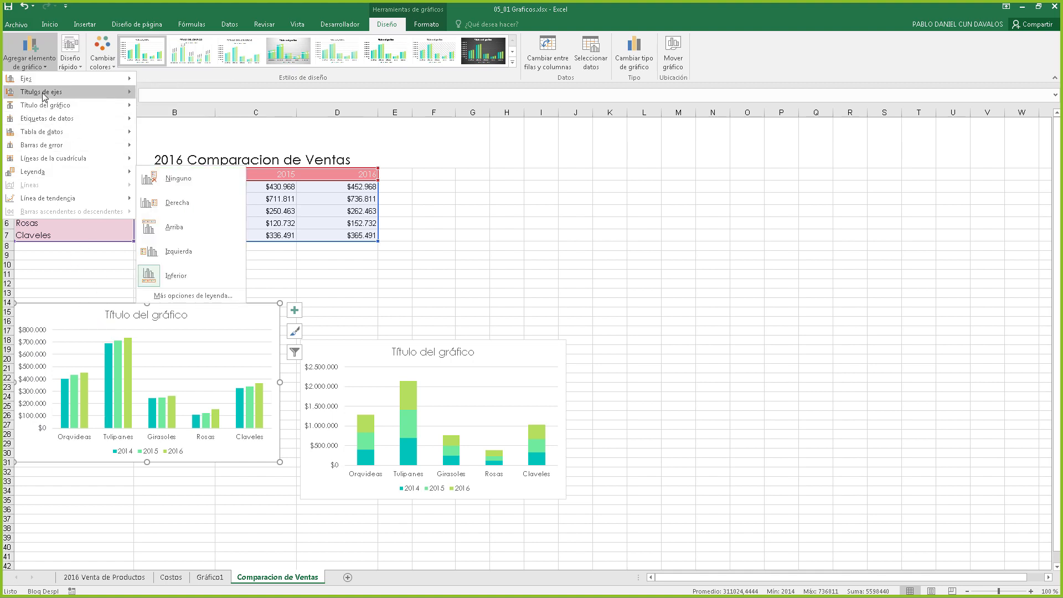
mouse_move(45, 98)
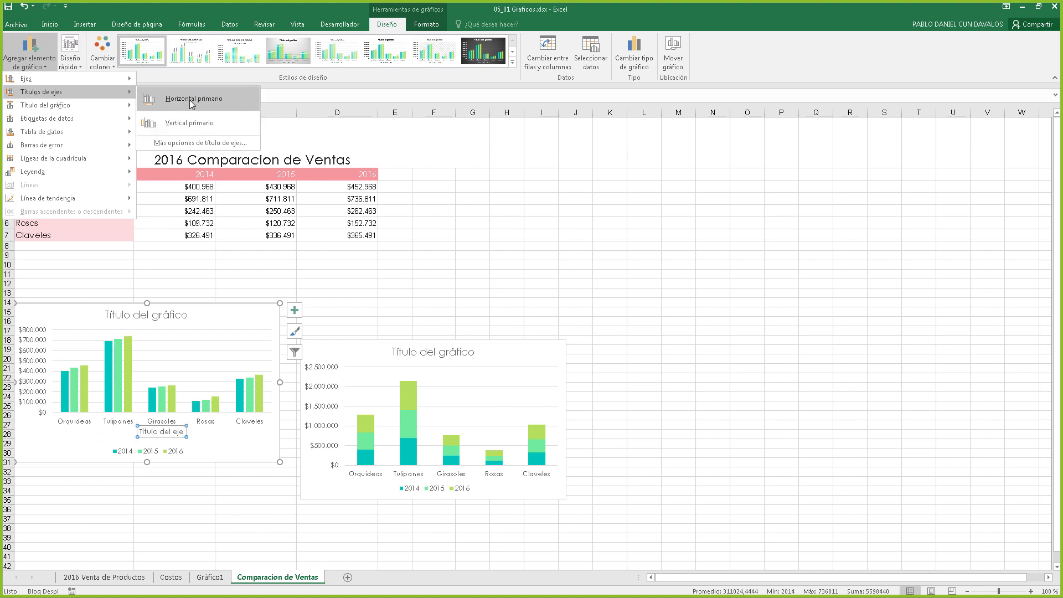
click(191, 104)
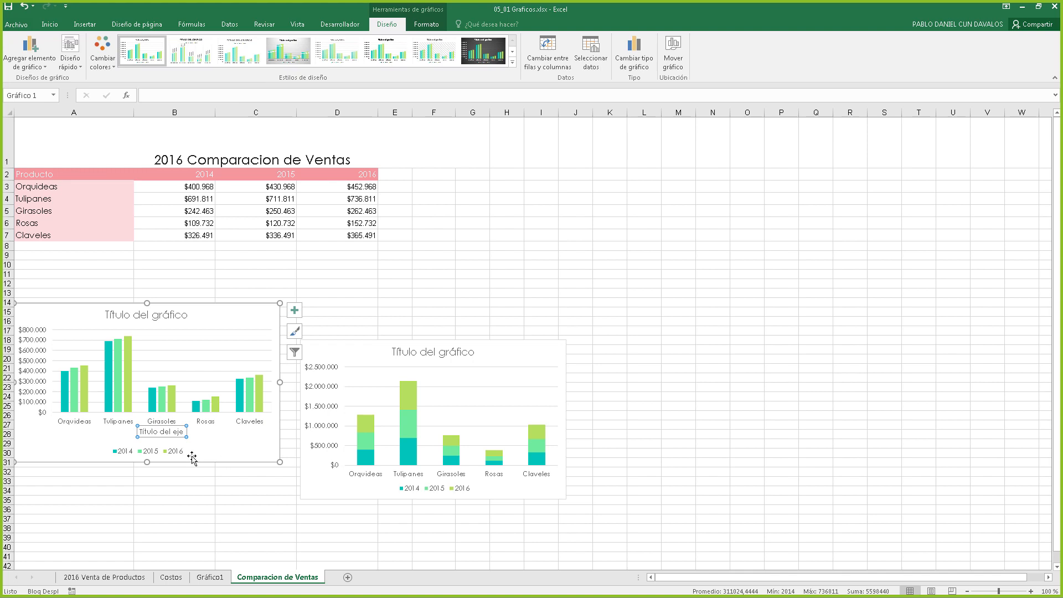
click(175, 430)
key(BackSpace)
key(BackSpace)
key(BackSpace)
key(BackSpace)
key(BackSpace)
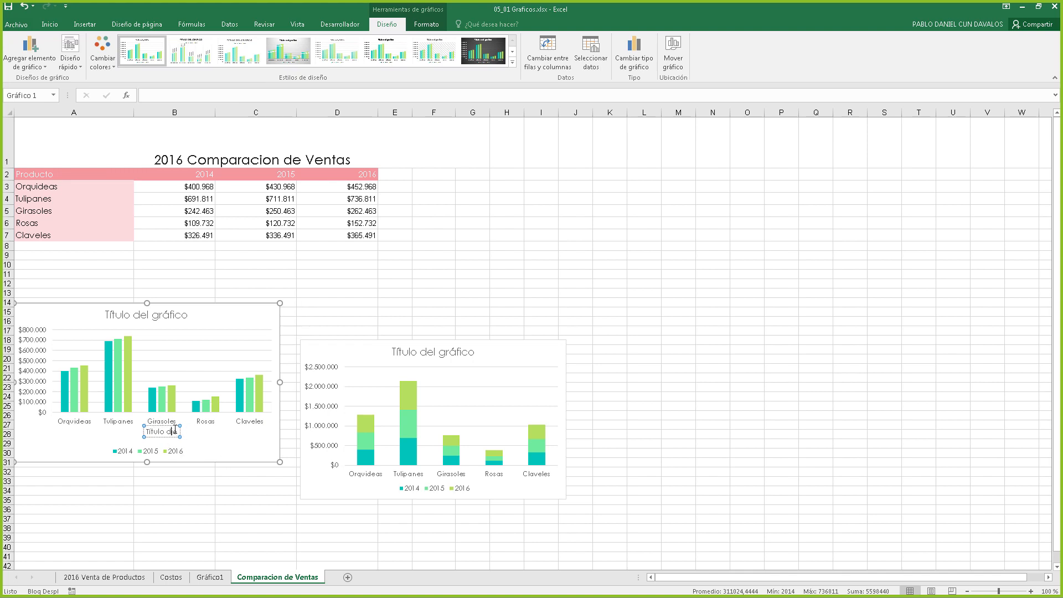
key(BackSpace)
key(BackSpace)
key(BackSpace)
key(BackSpace)
key(BackSpace)
key(BackSpace)
key(BackSpace)
key(BackSpace)
key(BackSpace)
text(Prod)
text(cto)
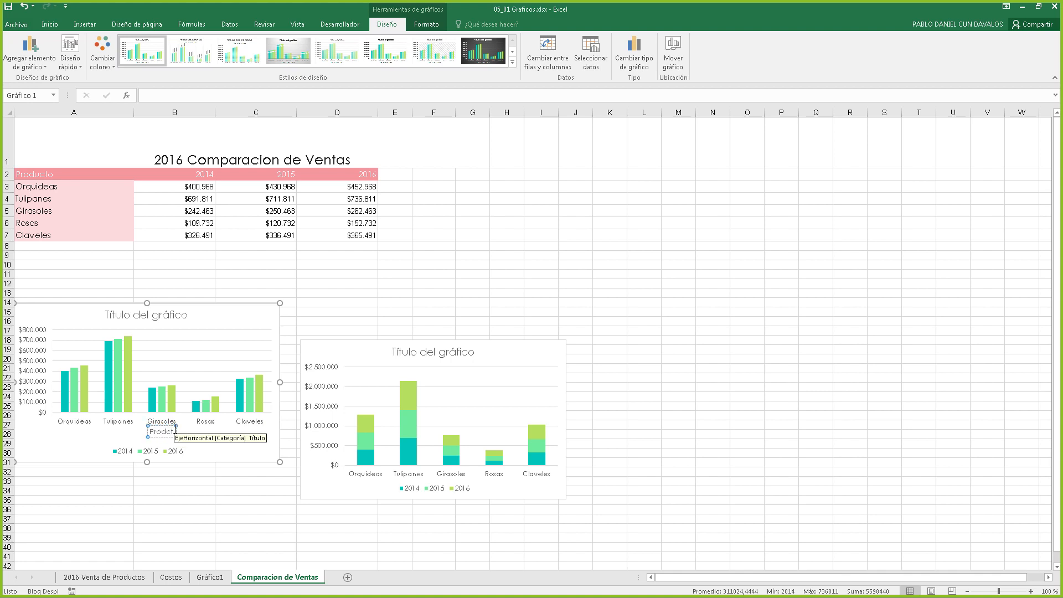
key(BackSpace)
key(BackSpace)
key(BackSpace)
text(uctos)
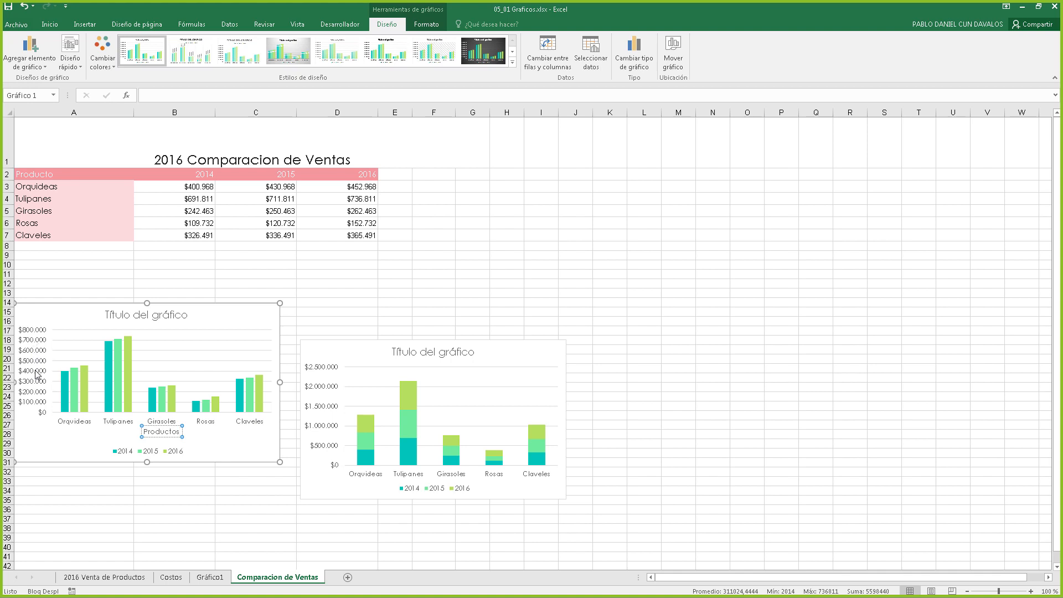
Add a primary vertical axis title to the clustered column chart and set its text to "Cifras en dólares"
click(32, 64)
mouse_move(38, 93)
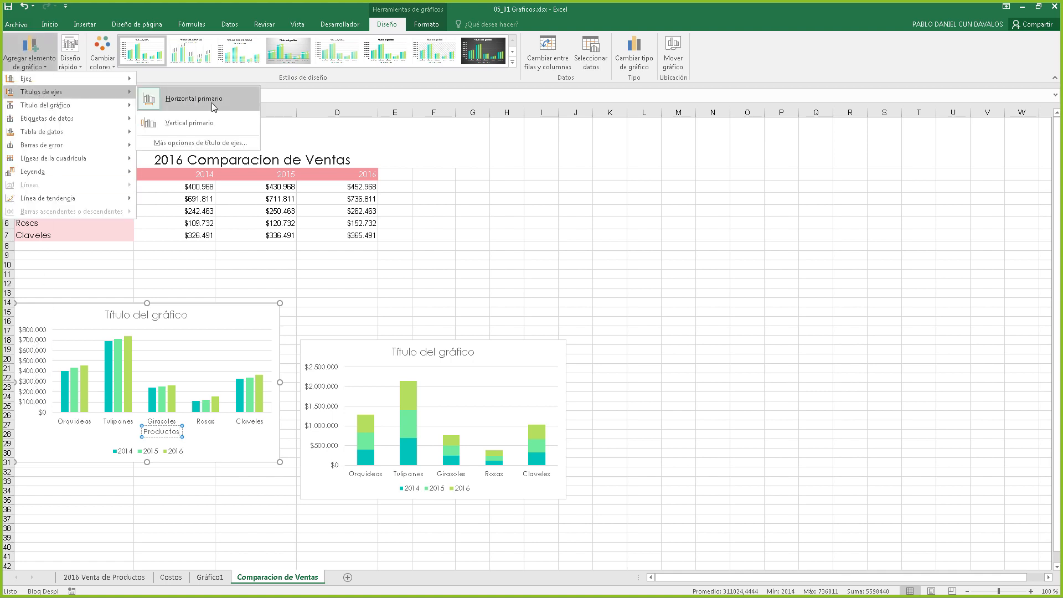
click(195, 124)
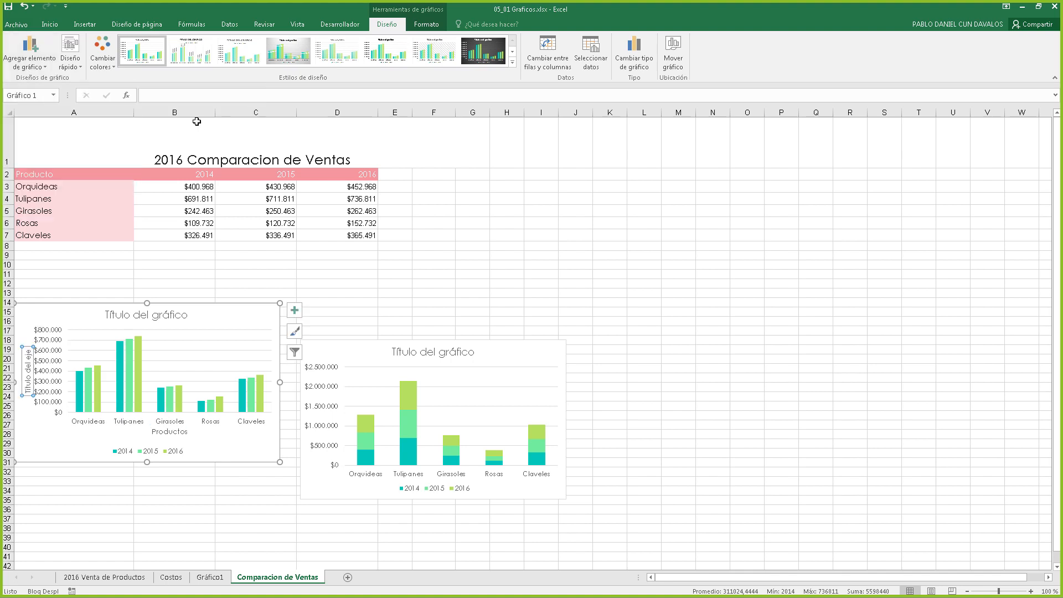
click(28, 369)
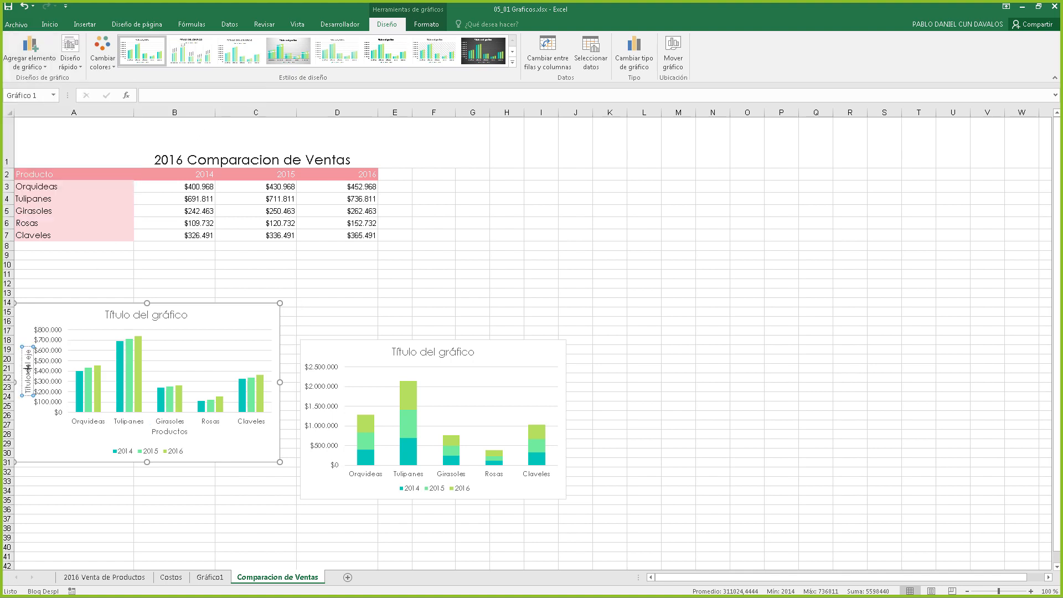
triple_click(28, 367)
text(Cifras en dólares)
click(178, 432)
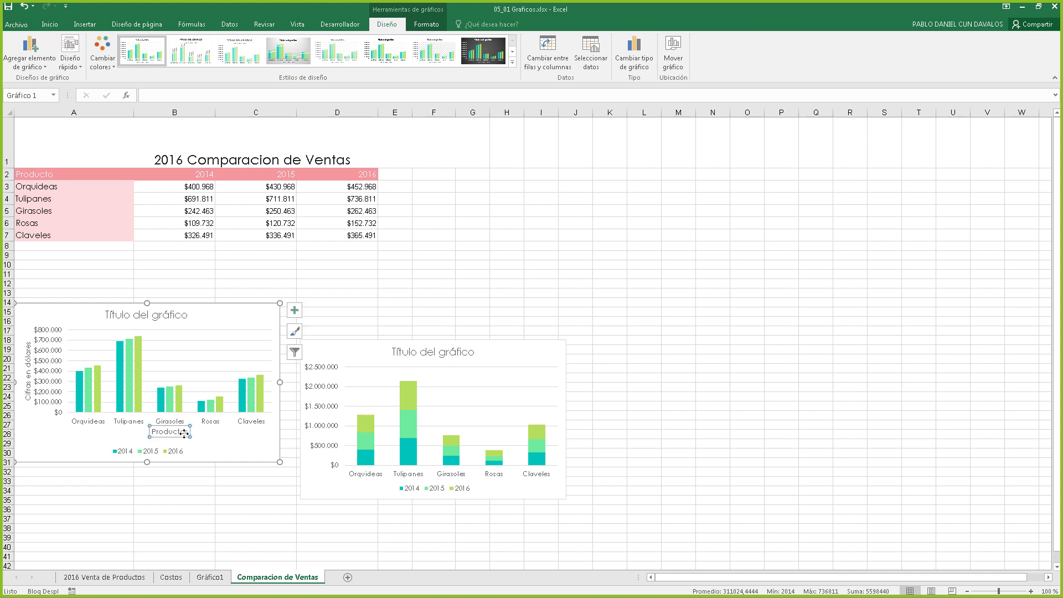
Check both axis titles of the clustered column chart against the primary horizontal and vertical title options
click(28, 346)
click(182, 431)
click(35, 65)
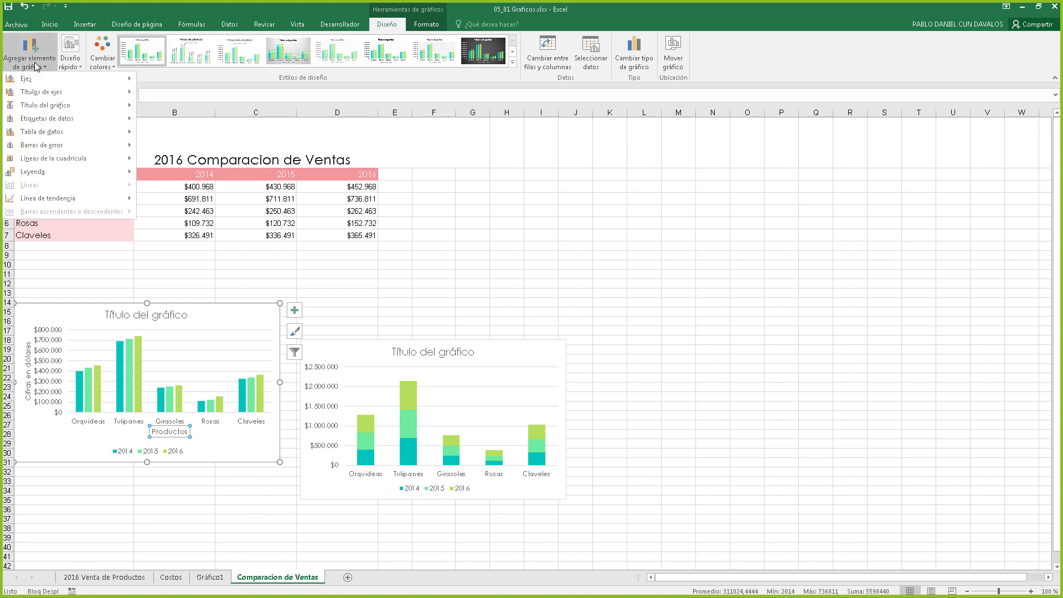
mouse_move(43, 93)
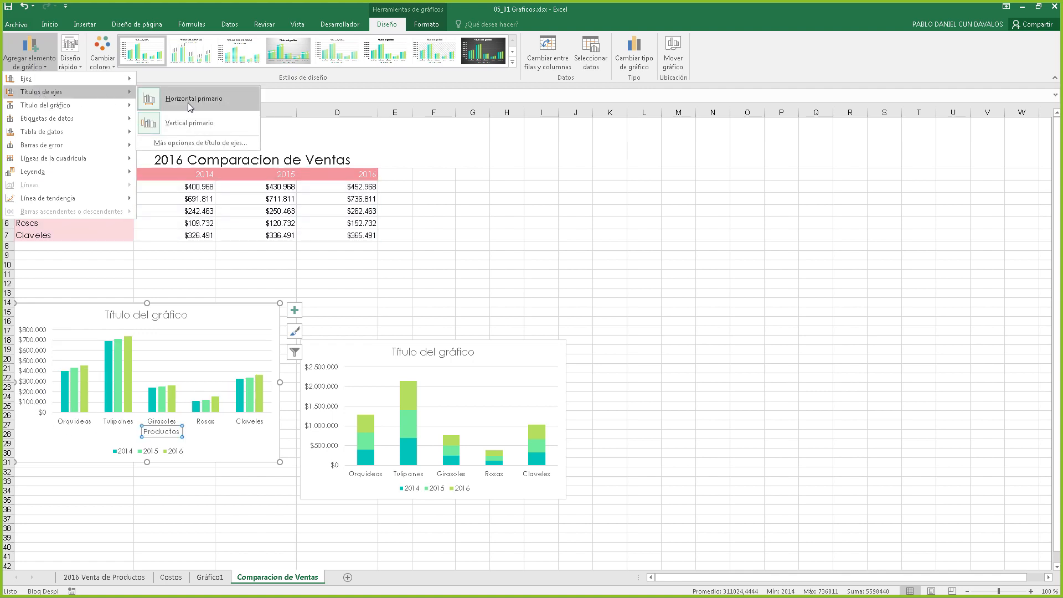
click(187, 99)
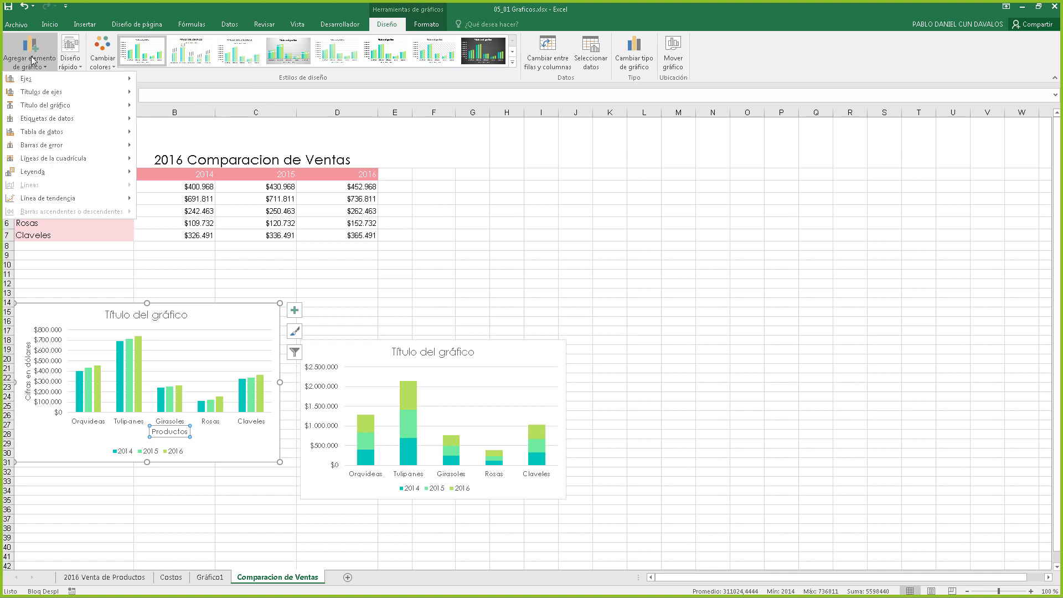
Set the clustered column chart's title to the above-chart position and select its placeholder text
mouse_move(34, 105)
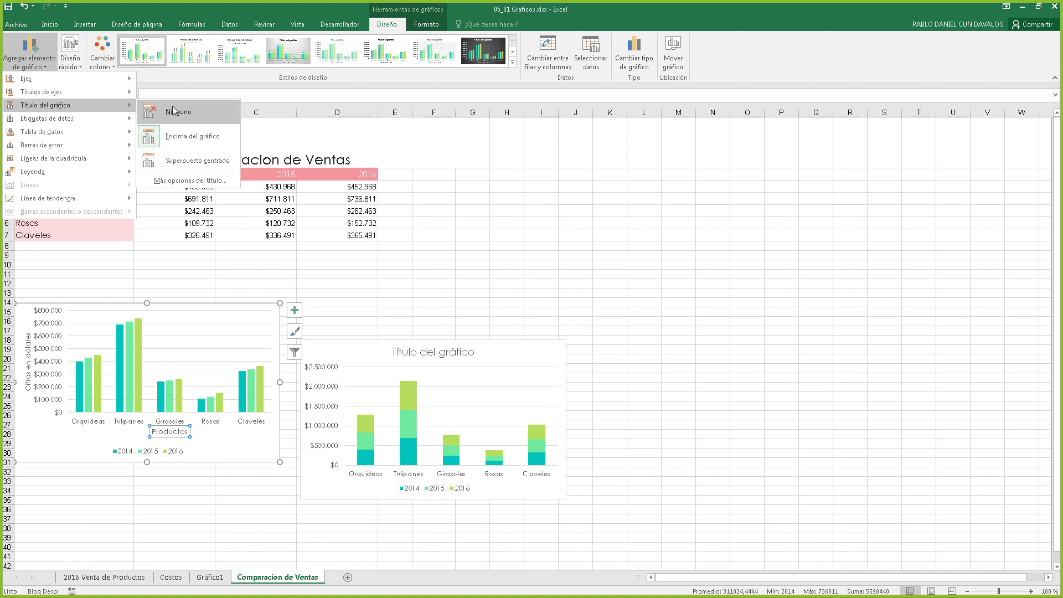
click(186, 137)
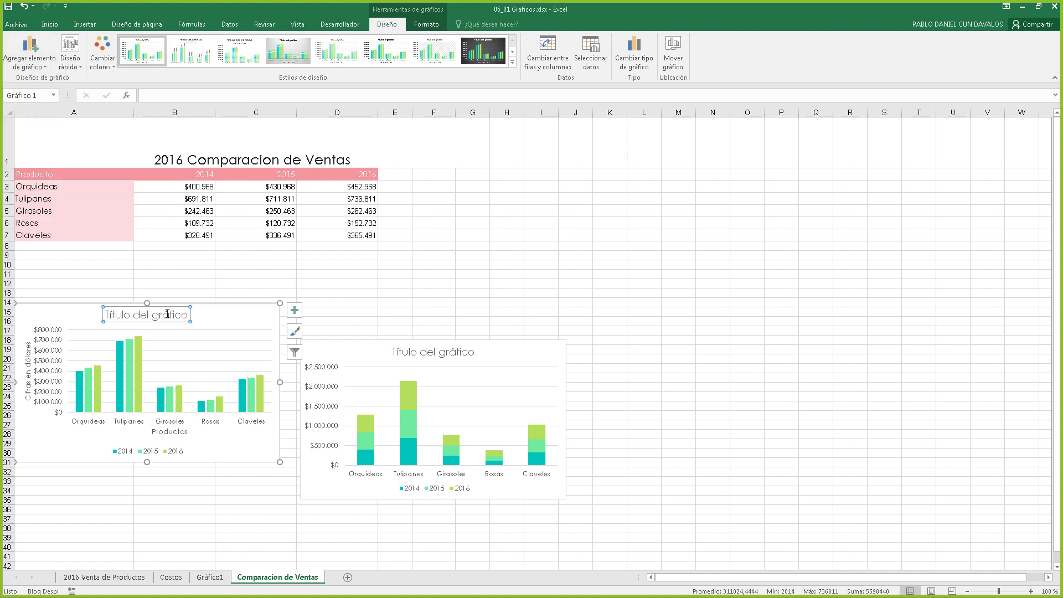
triple_click(151, 315)
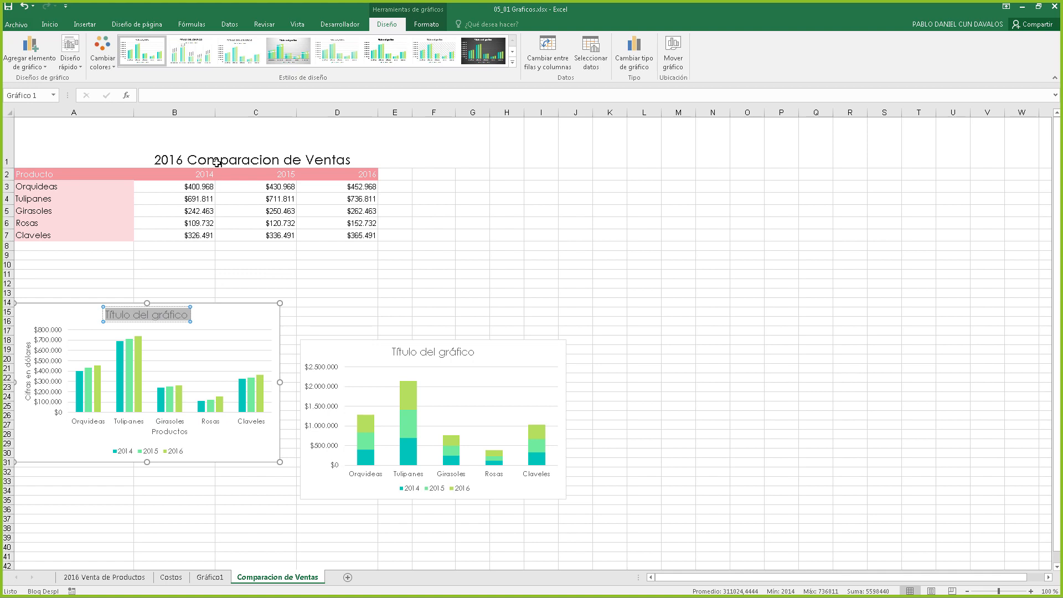
triple_click(146, 313)
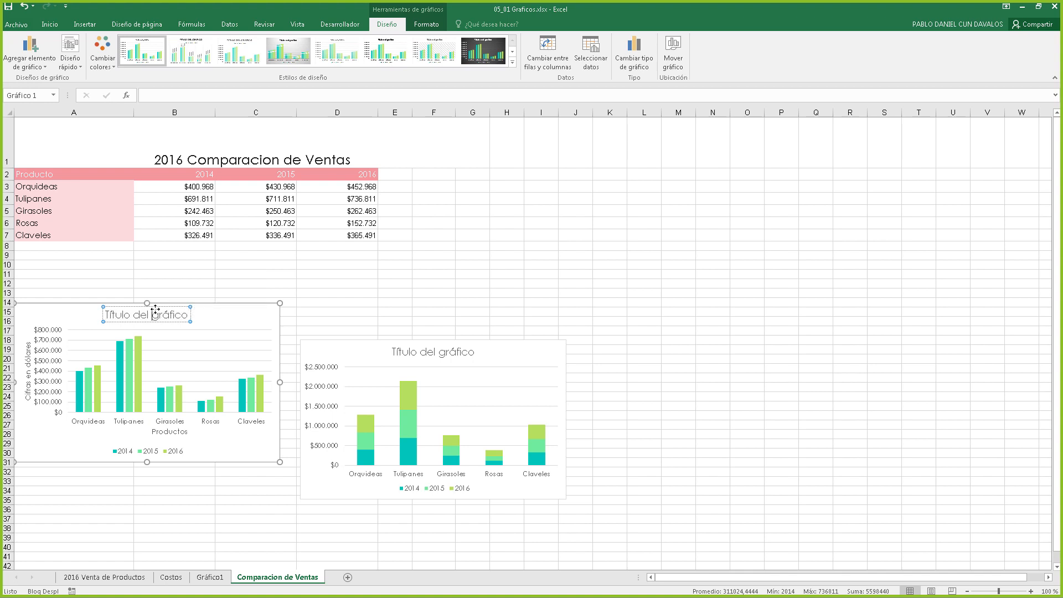
Link the clustered column chart's title to the merged heading cell A1 of the Comparacion de Ventas sheet
click(157, 308)
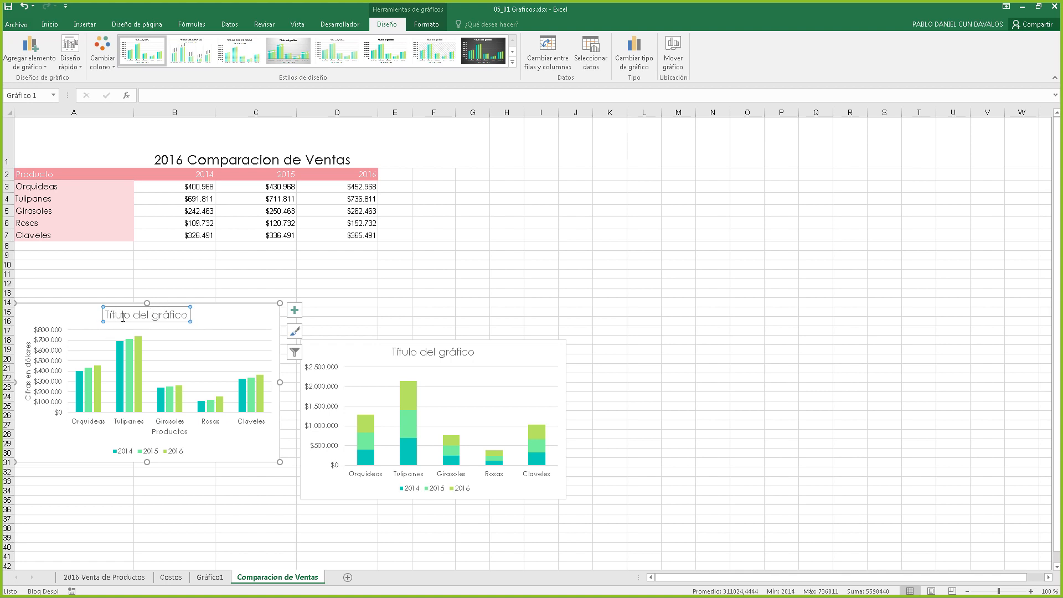
click(164, 95)
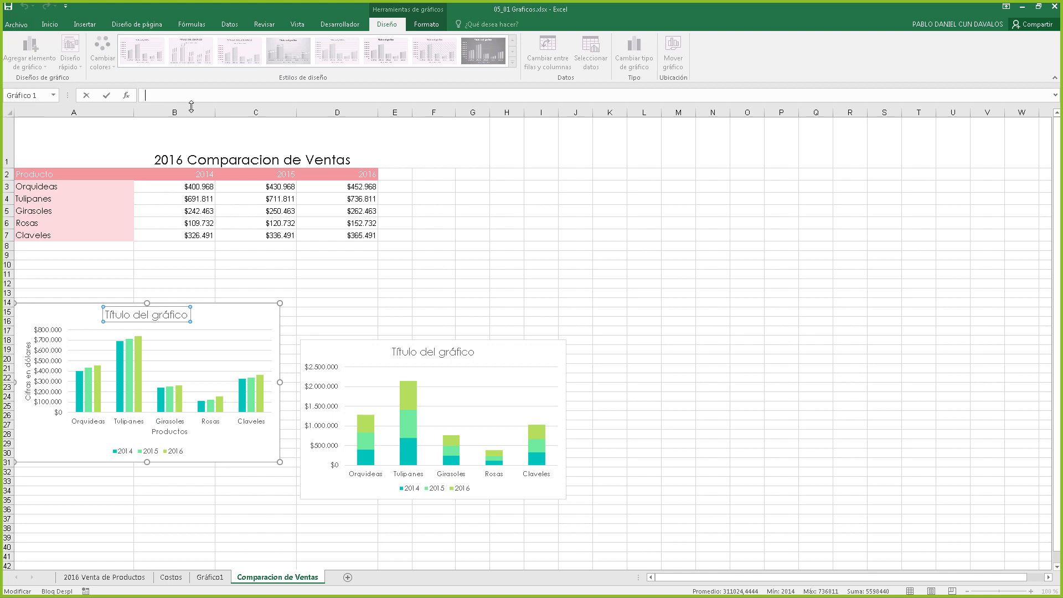
text(=)
click(197, 149)
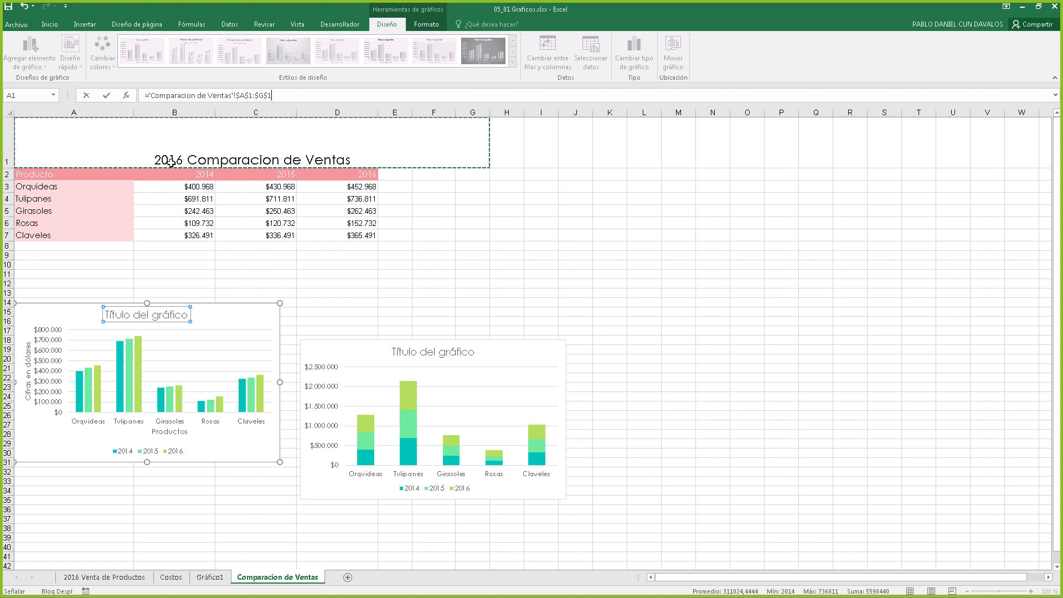
key(Return)
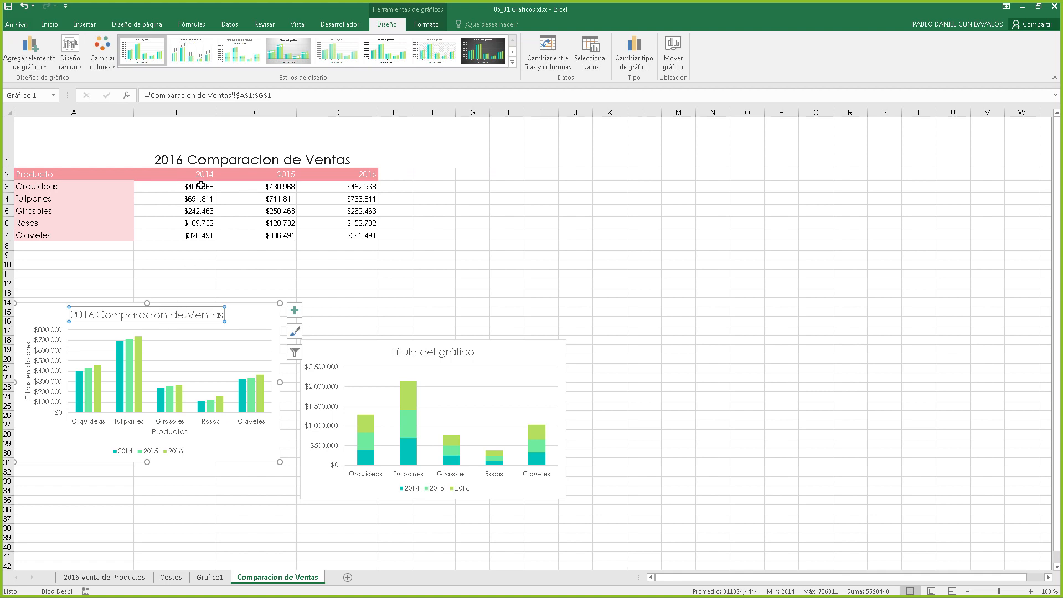
Test the linked chart title by changing the heading in A1 to "2018 Comparacion de Ventas"
click(212, 156)
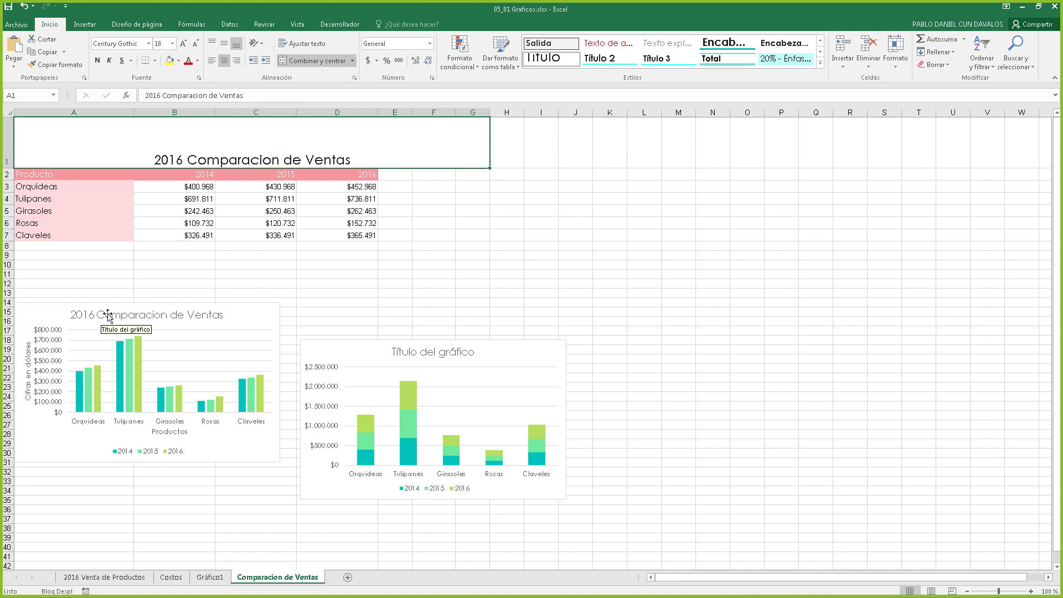
click(160, 95)
text(8)
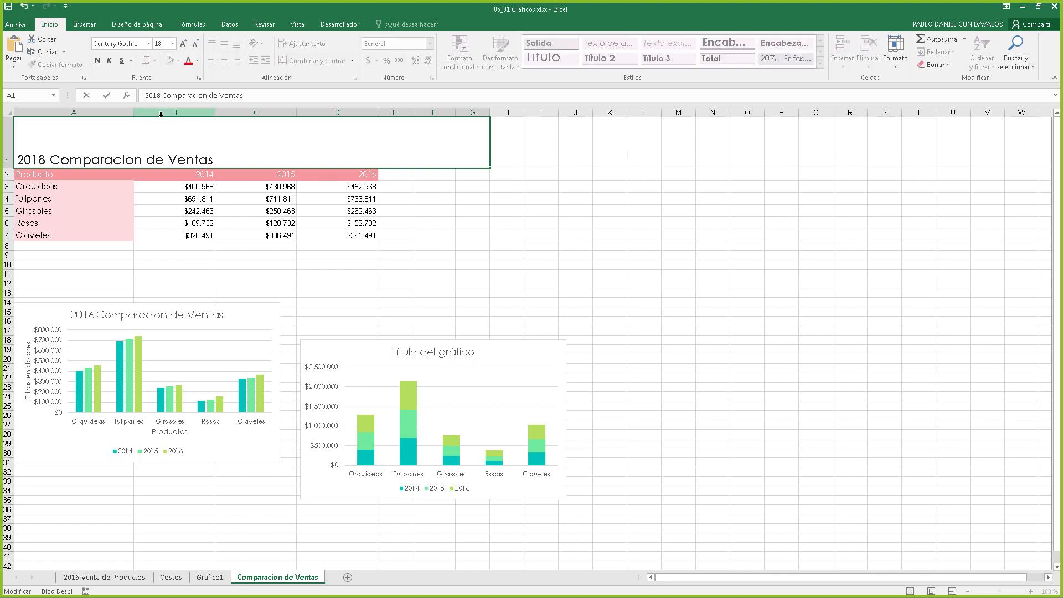
key(Return)
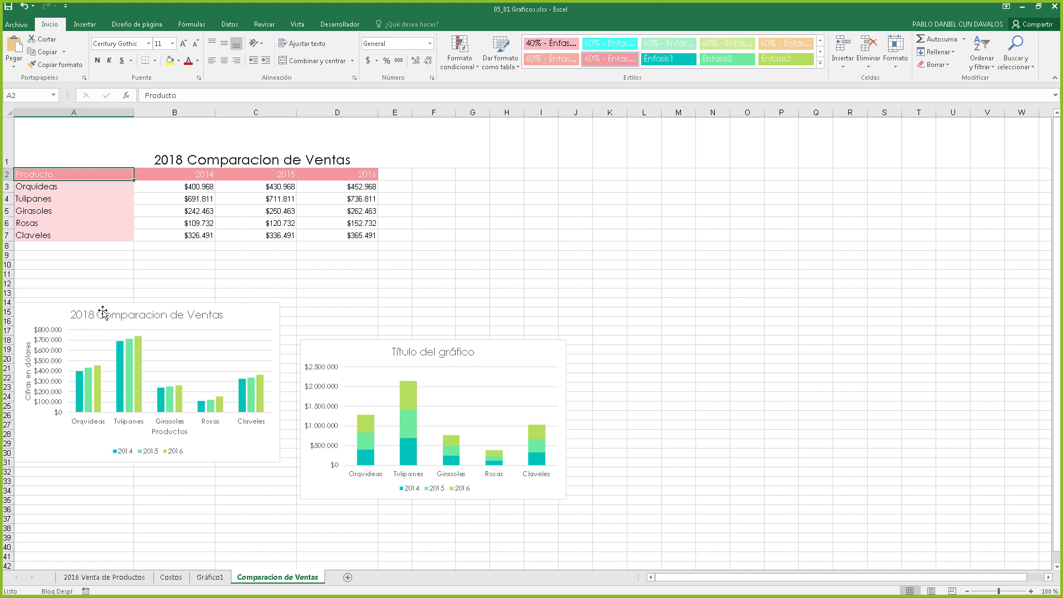
Set the heading in A1 back to "2016 Comparacion de Ventas" and show the clustered column chart's design options
click(167, 159)
click(160, 94)
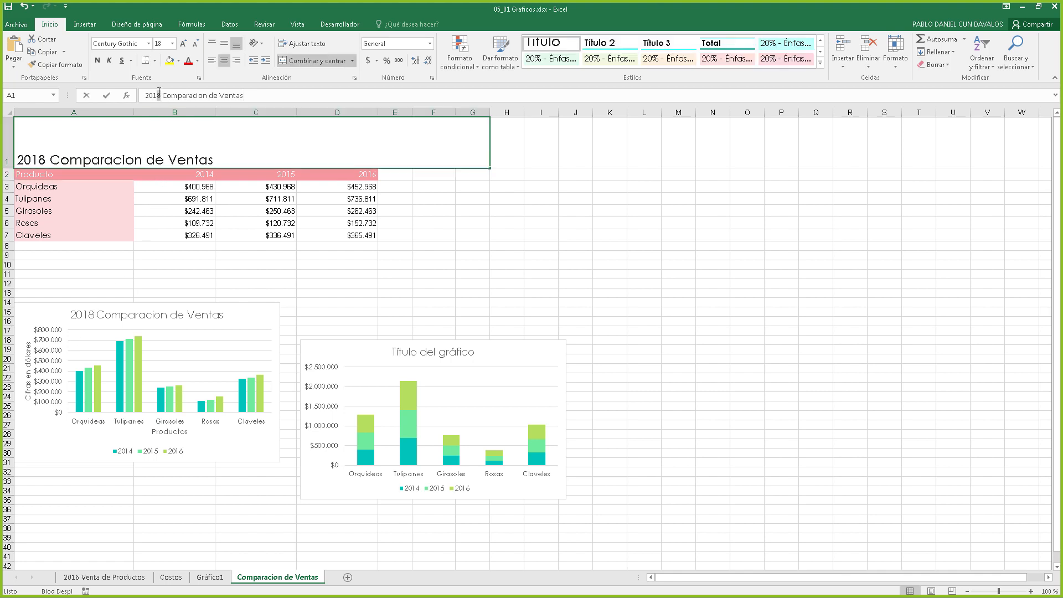
text(6)
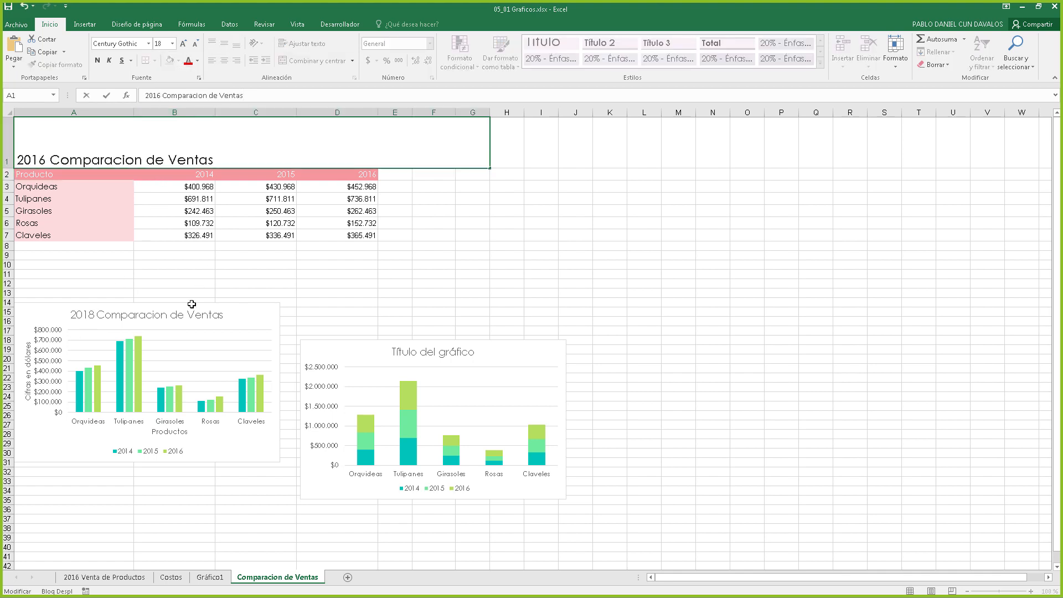
click(195, 313)
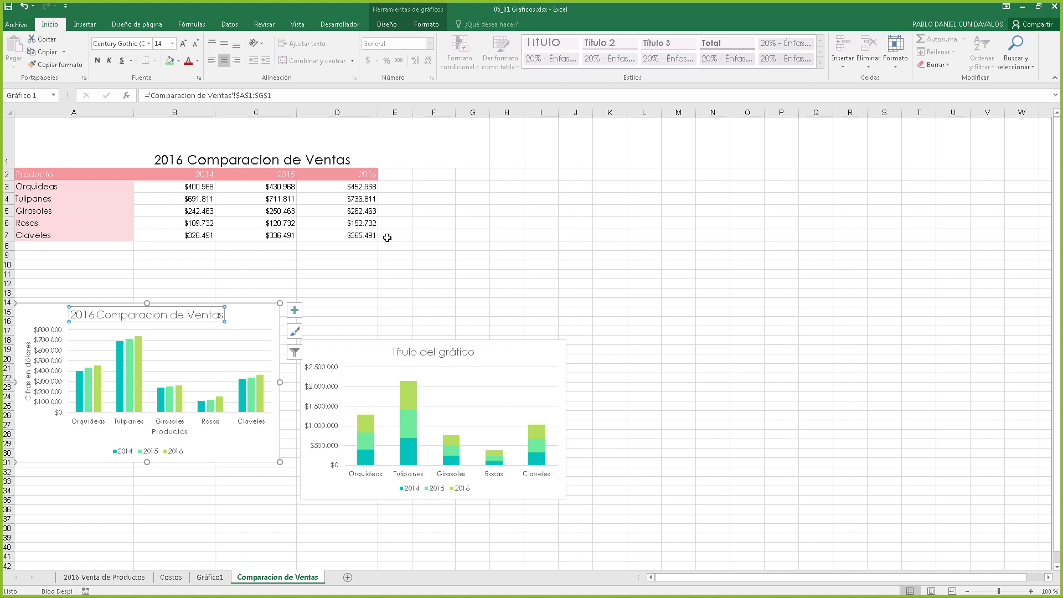
click(387, 24)
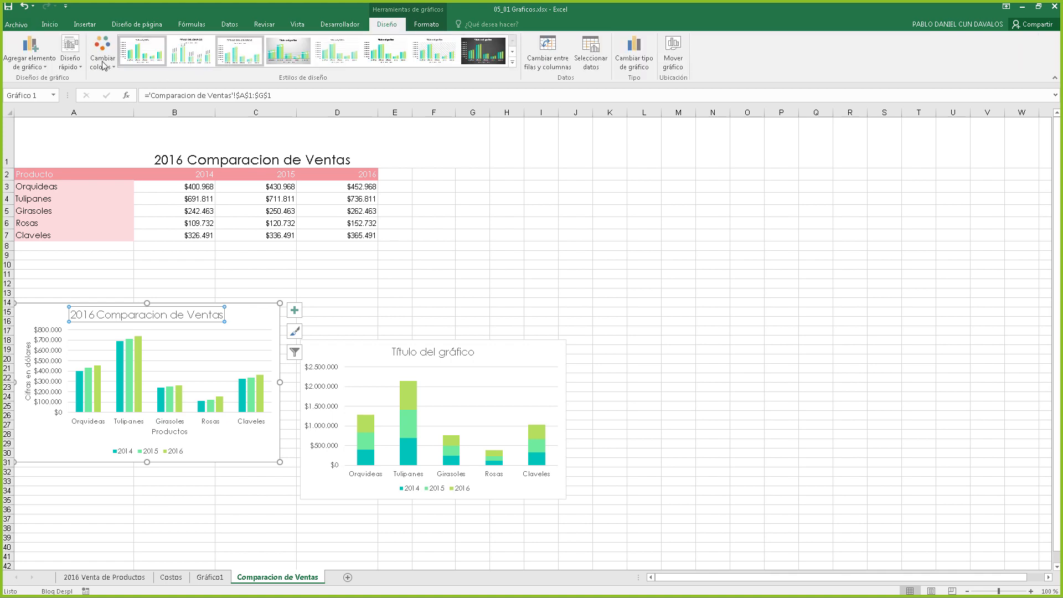
Review the data label, data table, error bar, gridline and legend options available for the clustered column chart
click(34, 63)
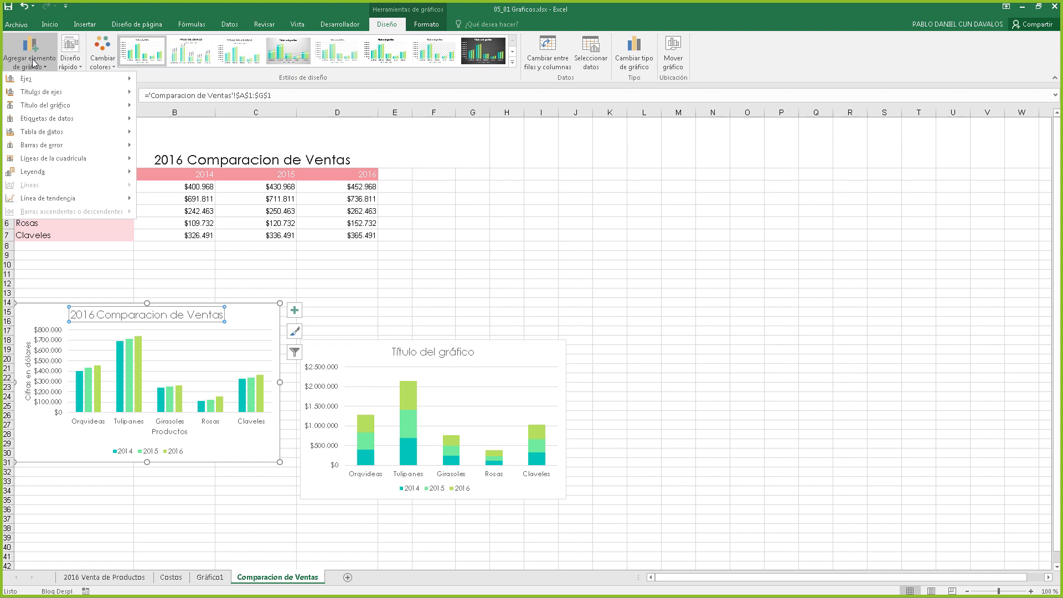
mouse_move(58, 118)
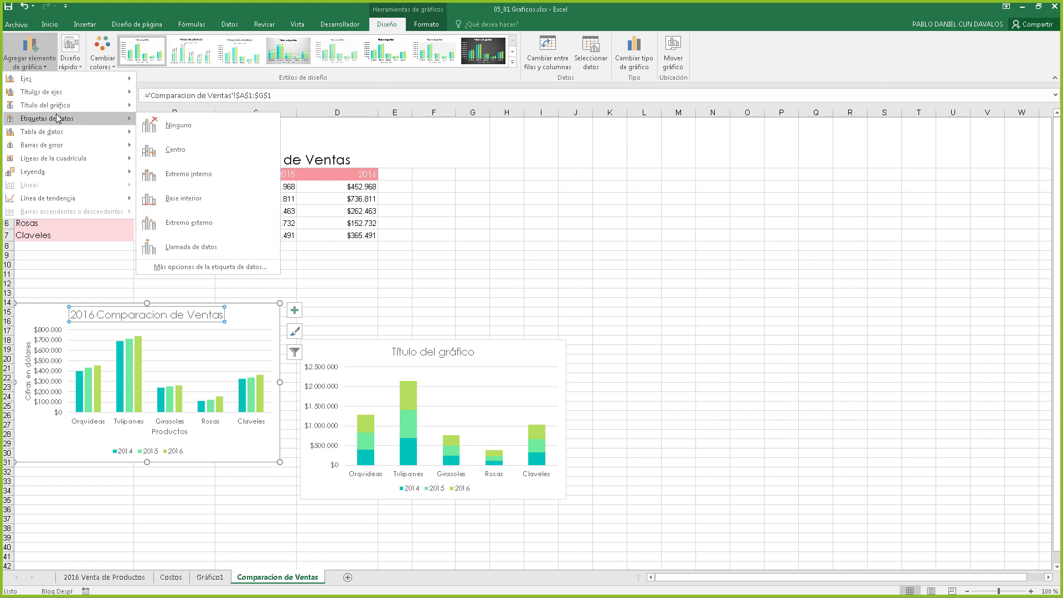
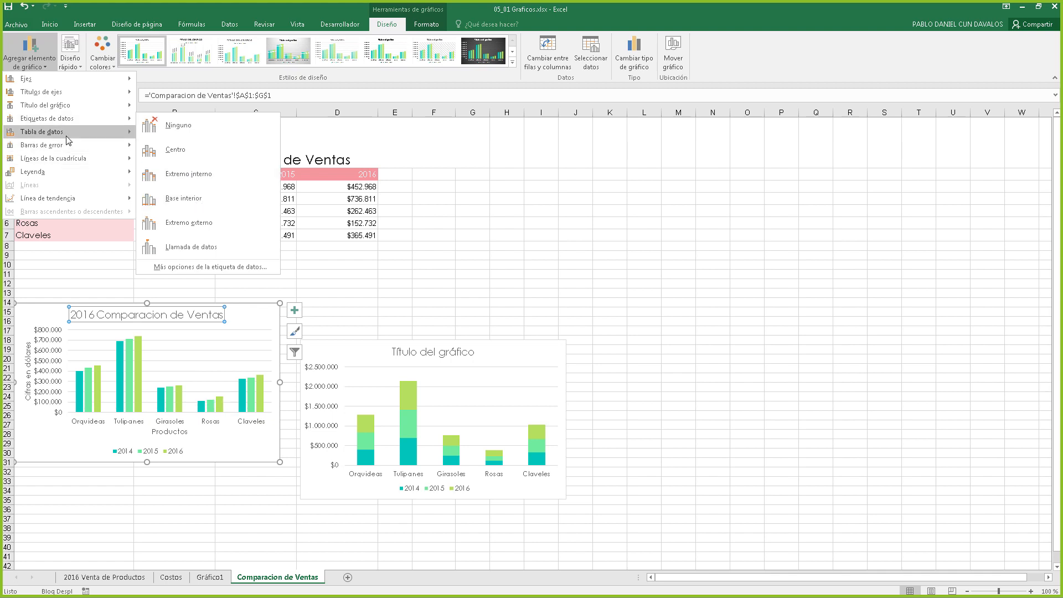
mouse_move(50, 132)
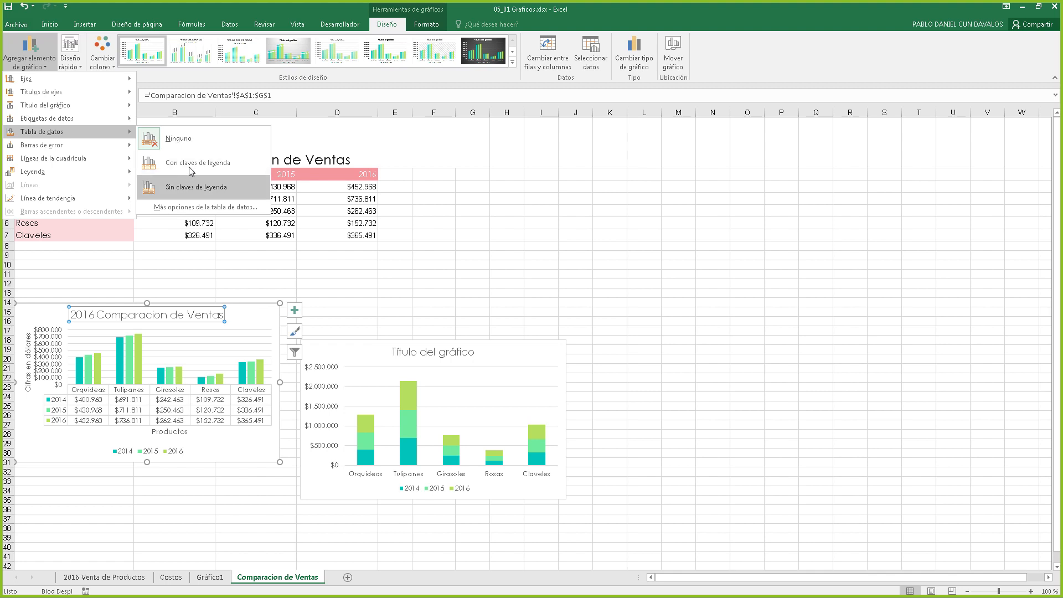
mouse_move(47, 146)
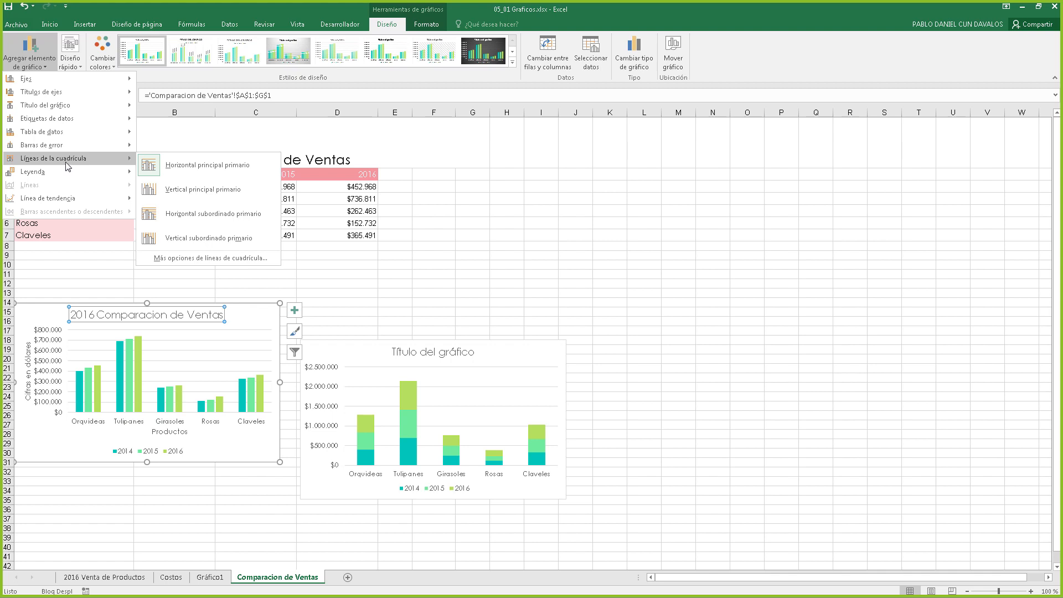
mouse_move(95, 161)
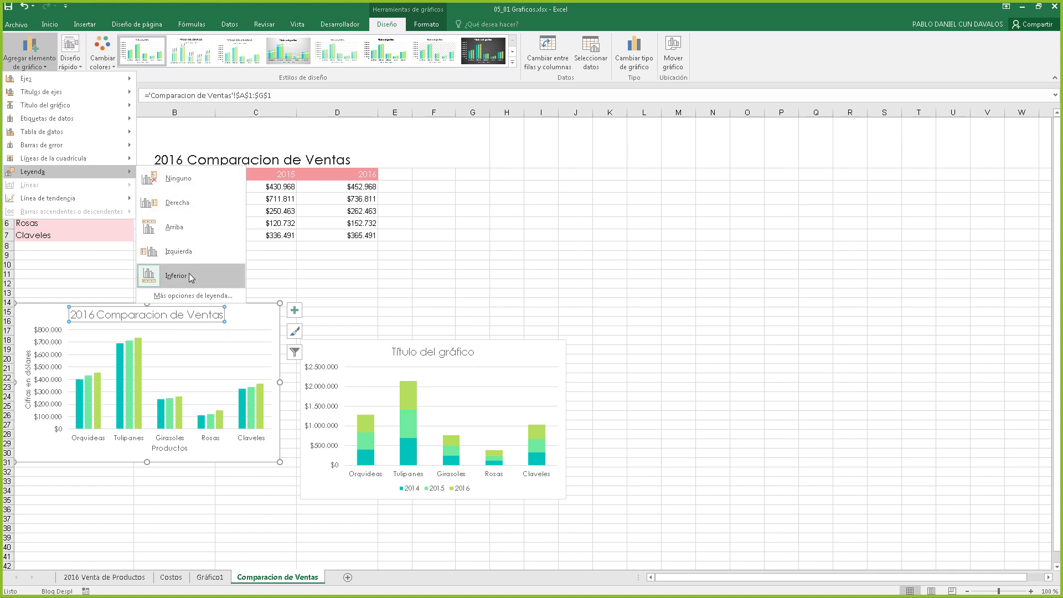
Add a linear trendline based on the 2016 series to the clustered column chart
mouse_move(73, 201)
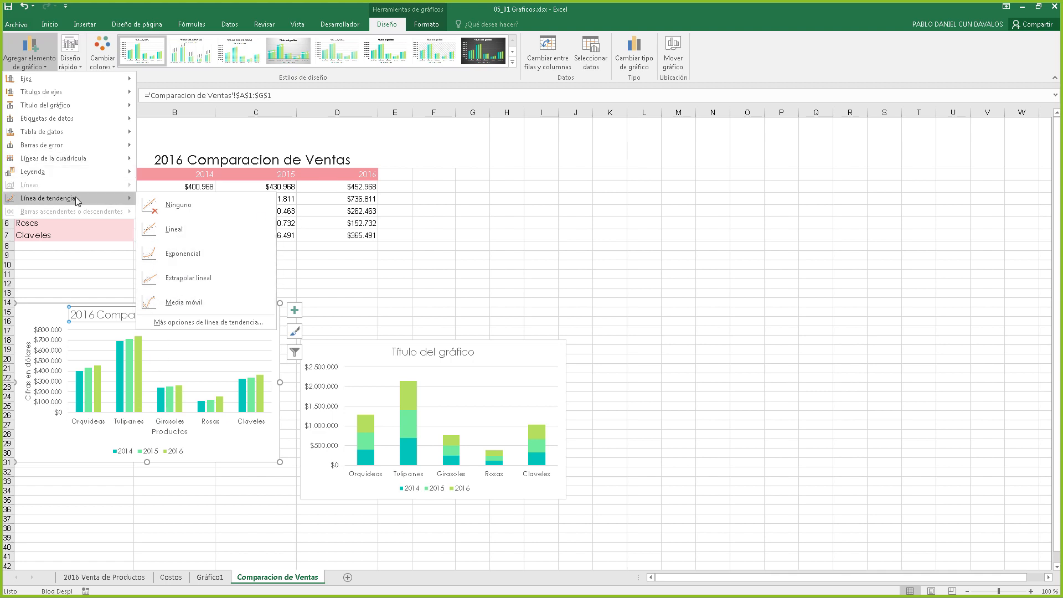
click(185, 231)
drag(490, 254, 258, 169)
click(248, 201)
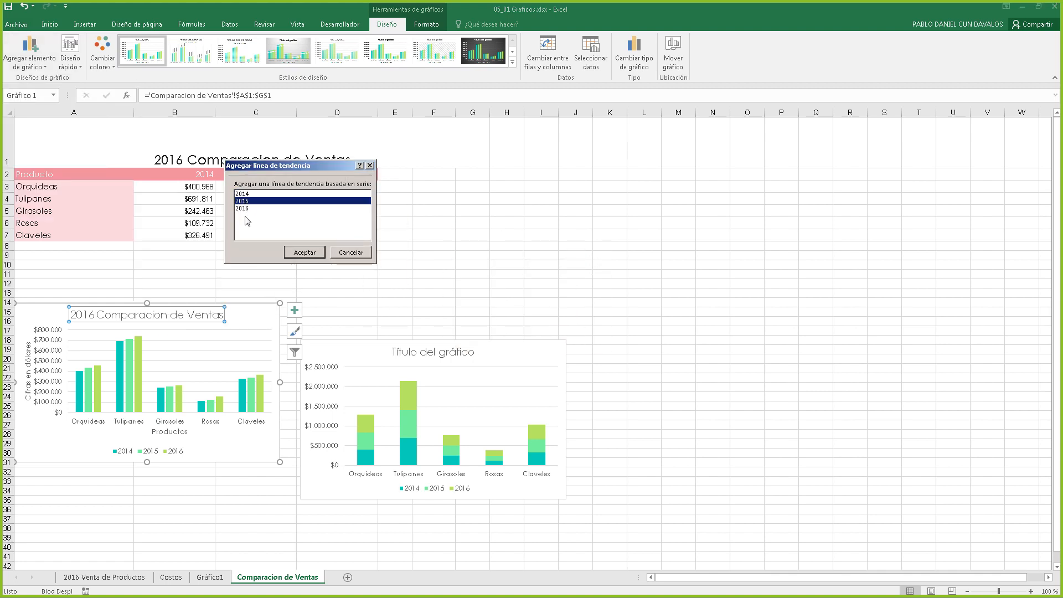
click(244, 210)
click(244, 201)
click(243, 194)
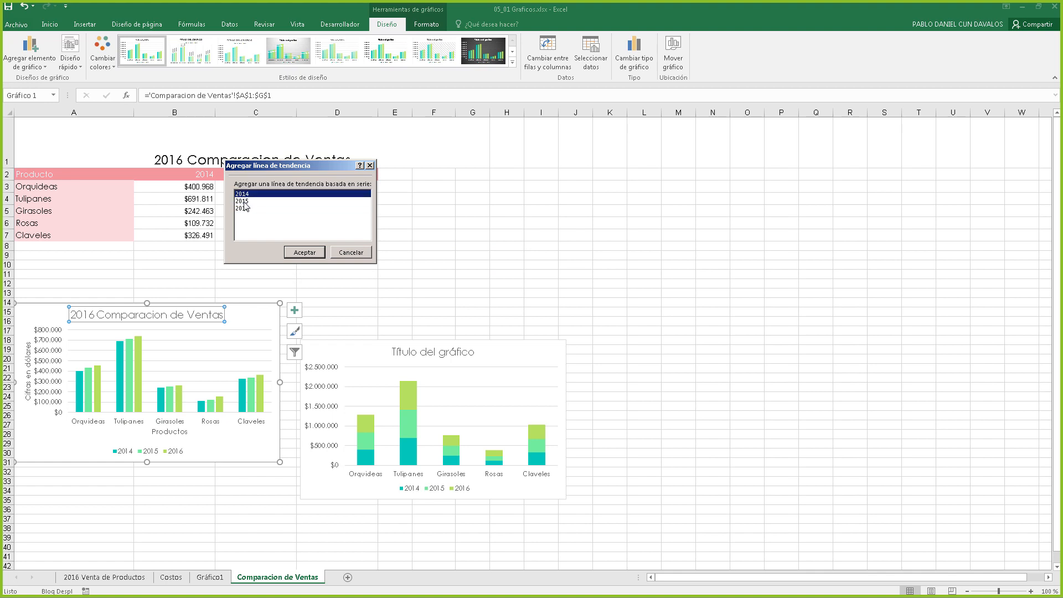
click(245, 202)
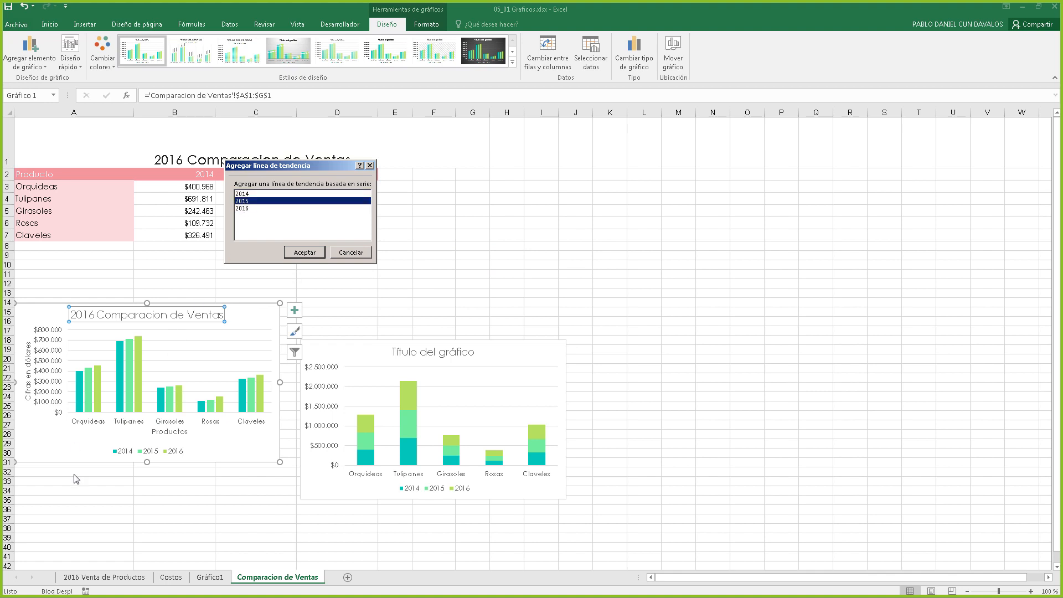
click(249, 209)
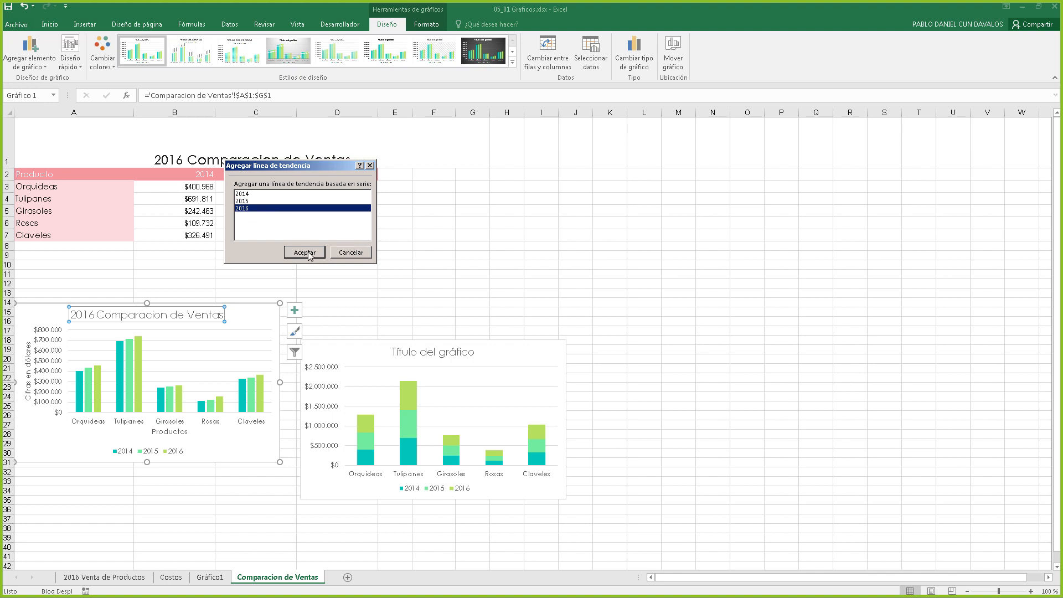
click(305, 253)
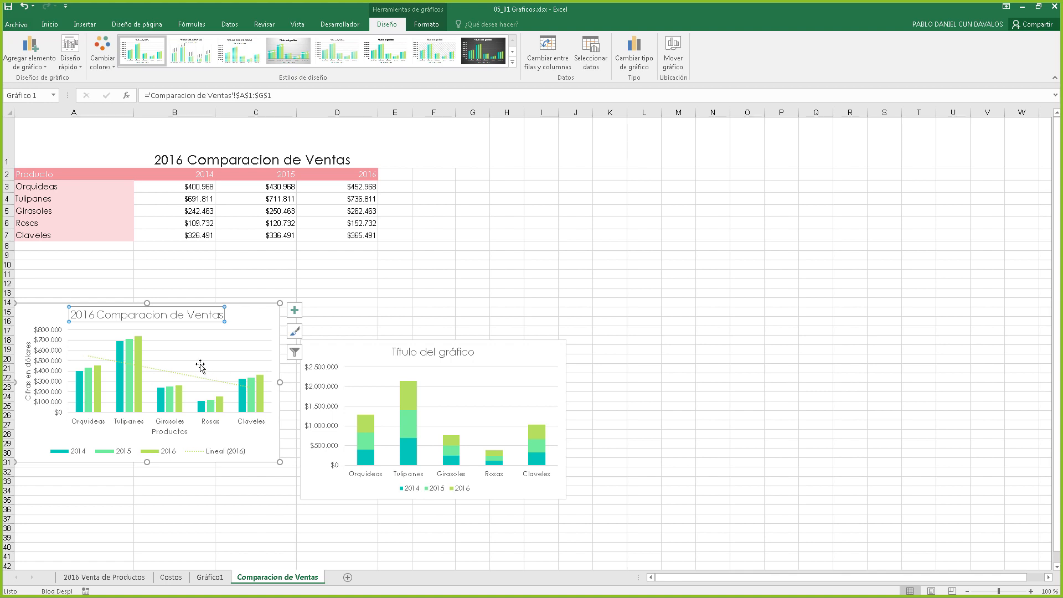
Remove the linear trendline from the clustered column chart
click(31, 55)
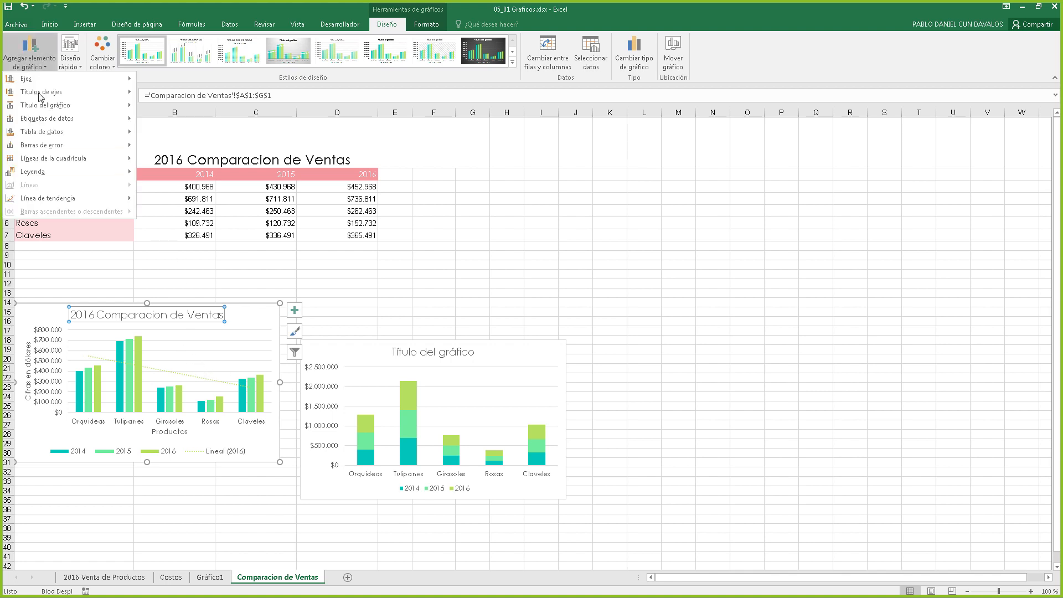
mouse_move(69, 201)
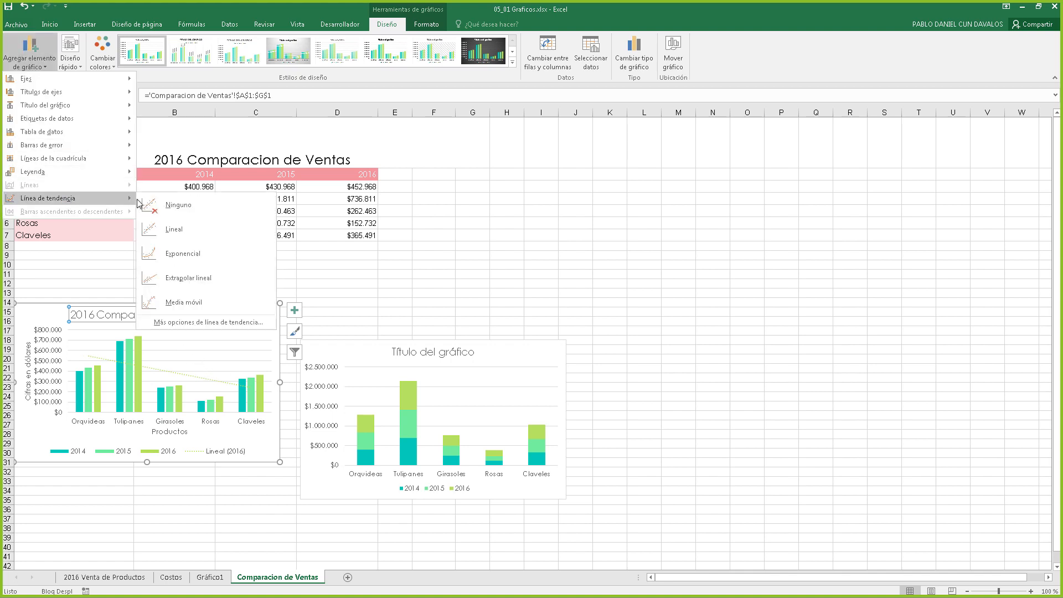
click(201, 208)
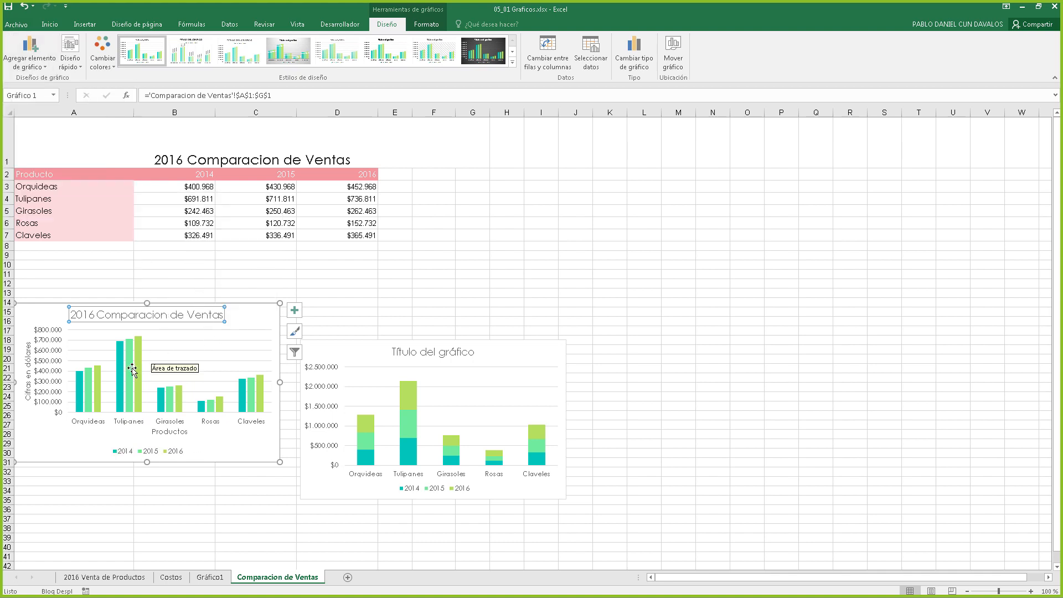
mouse_move(131, 370)
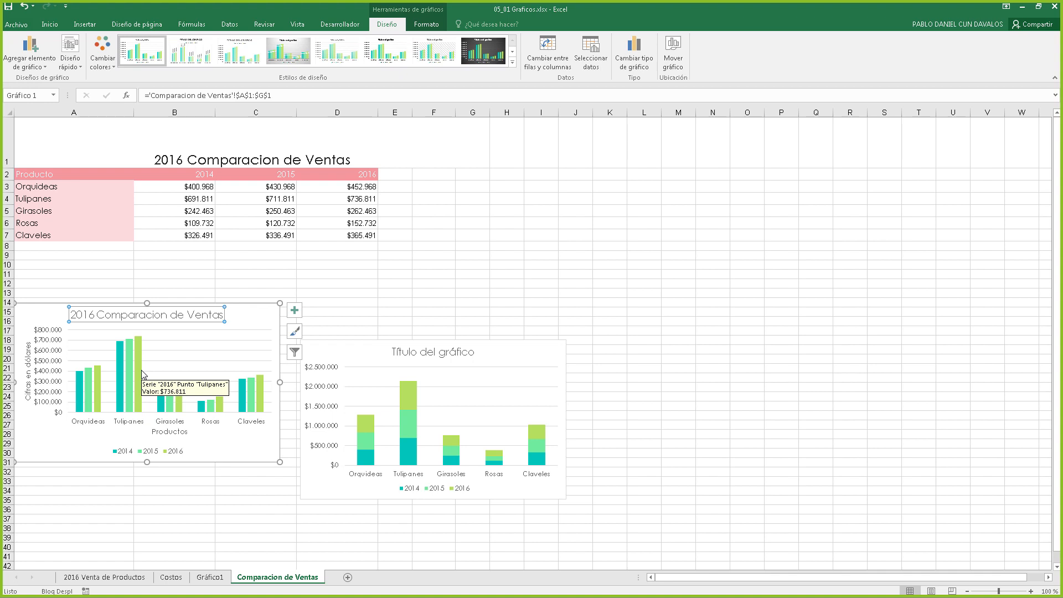
click(43, 66)
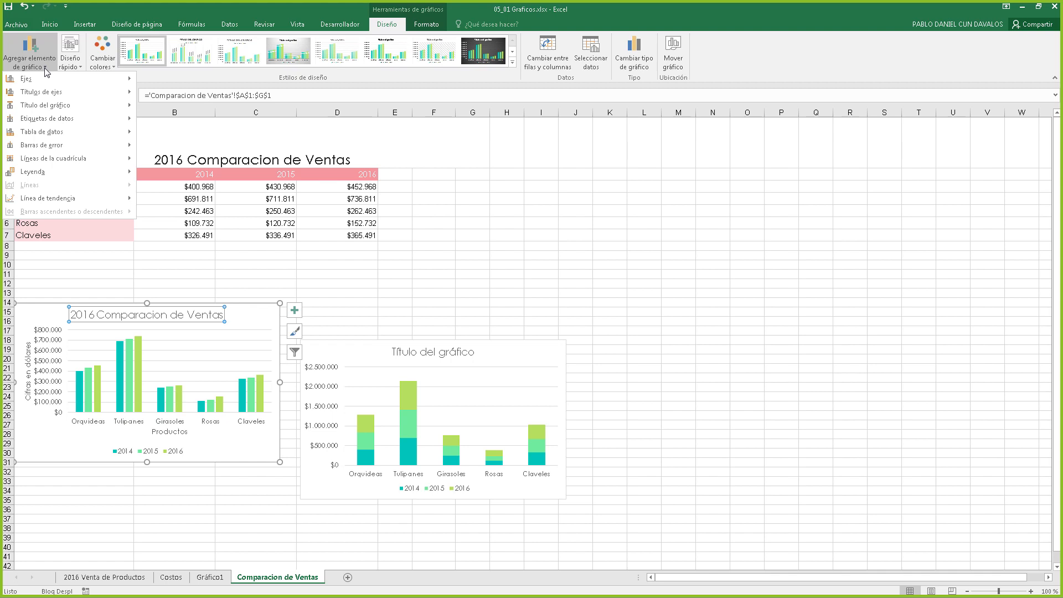
click(45, 326)
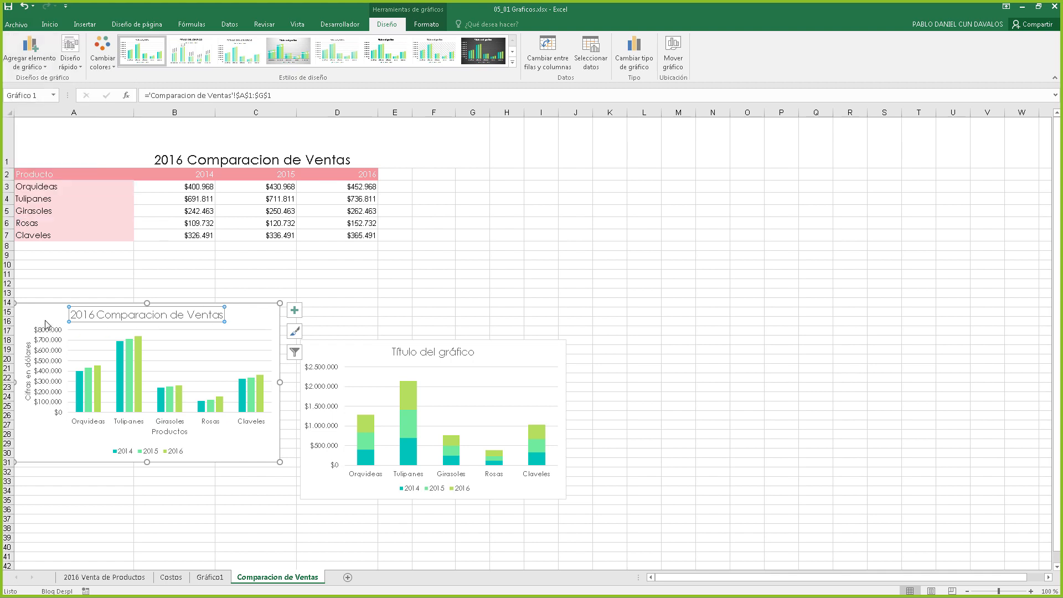
click(47, 324)
click(38, 66)
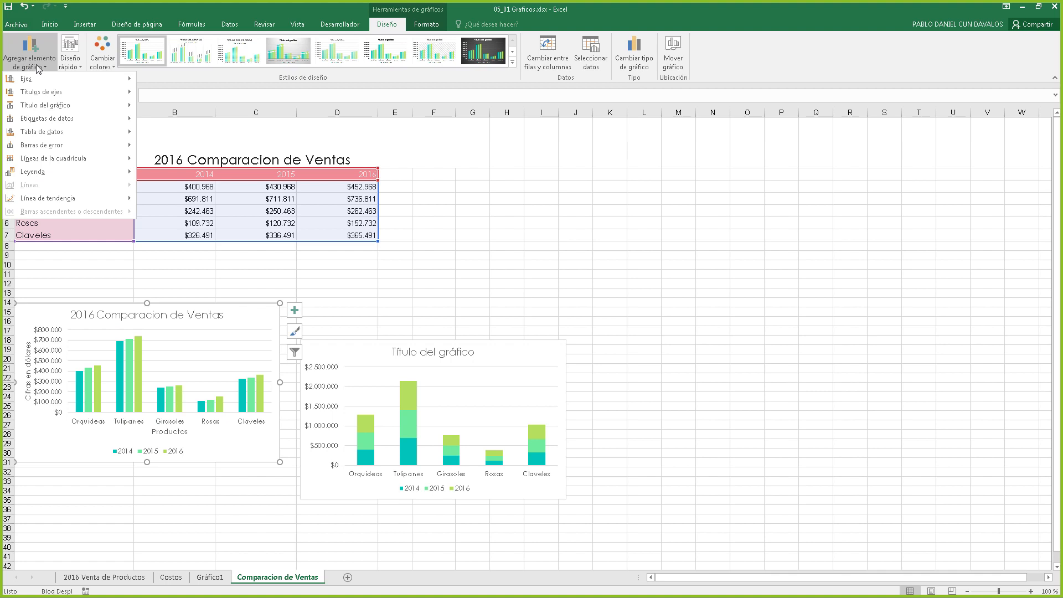
Turn the clustered column chart's axes, axis titles and chart title off and back on using its chart elements list
click(295, 311)
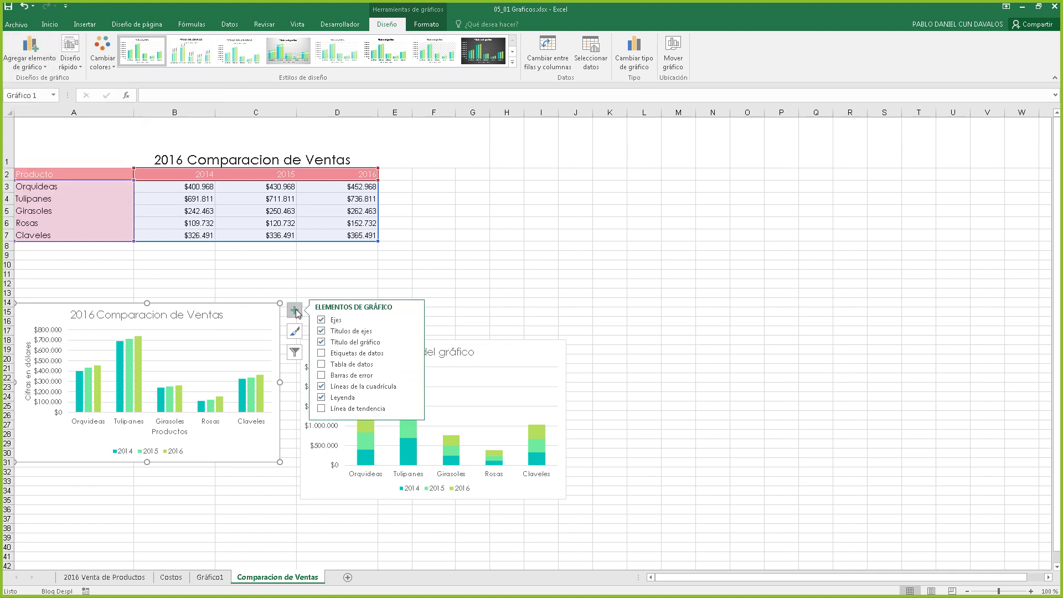
click(322, 321)
click(321, 322)
click(322, 332)
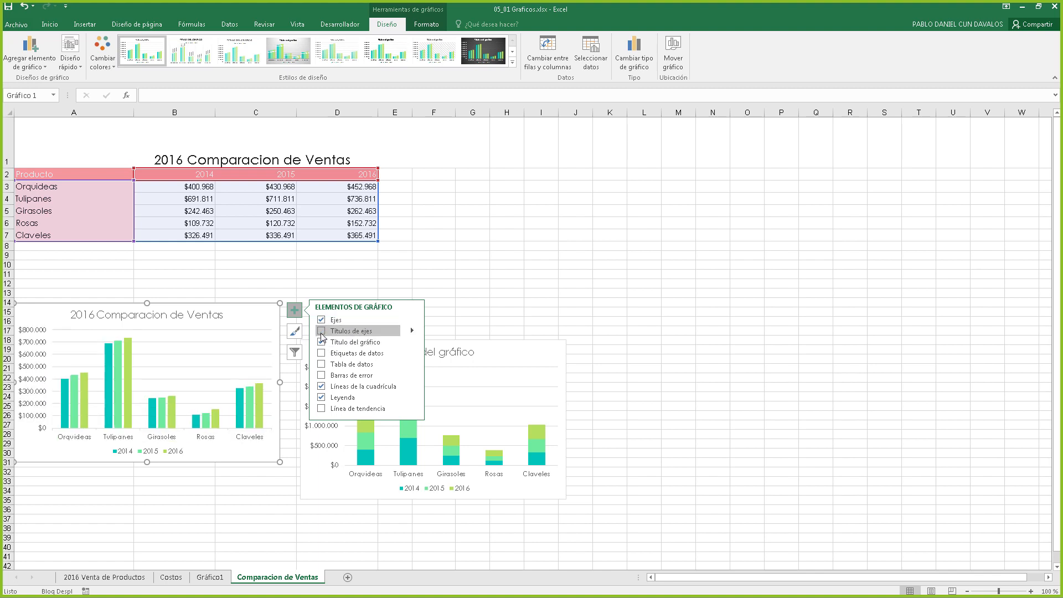
click(321, 332)
click(322, 343)
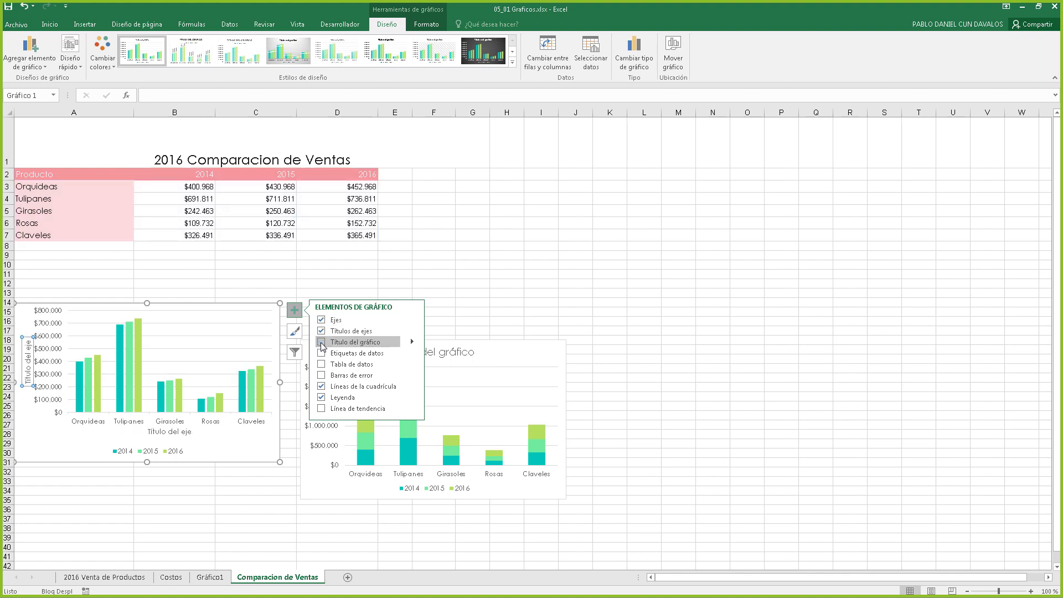
click(322, 343)
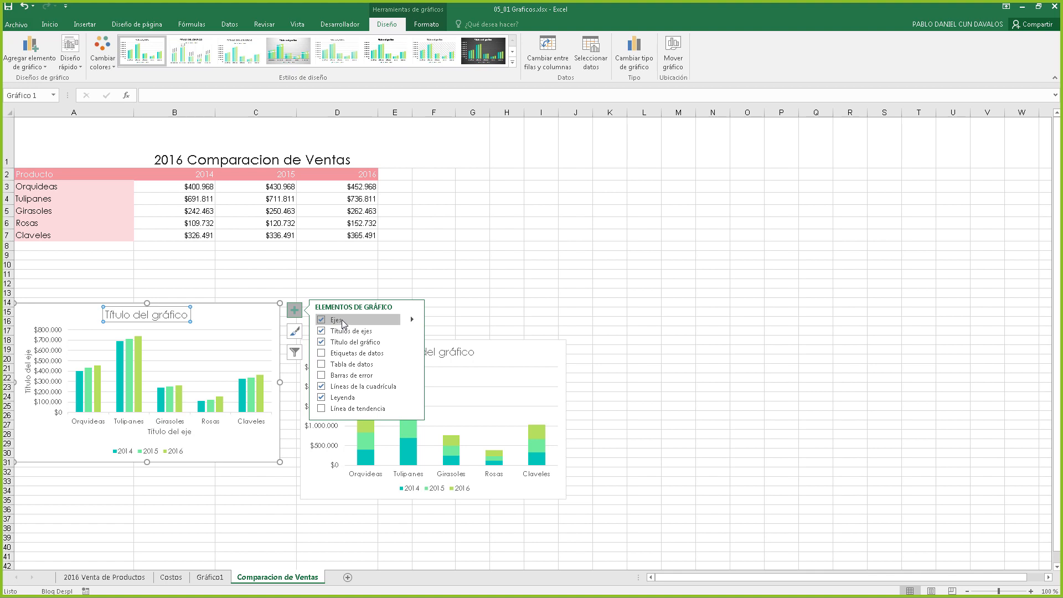
Examine the primary axis options in the clustered column chart's elements list, then show the main elements list again
click(412, 319)
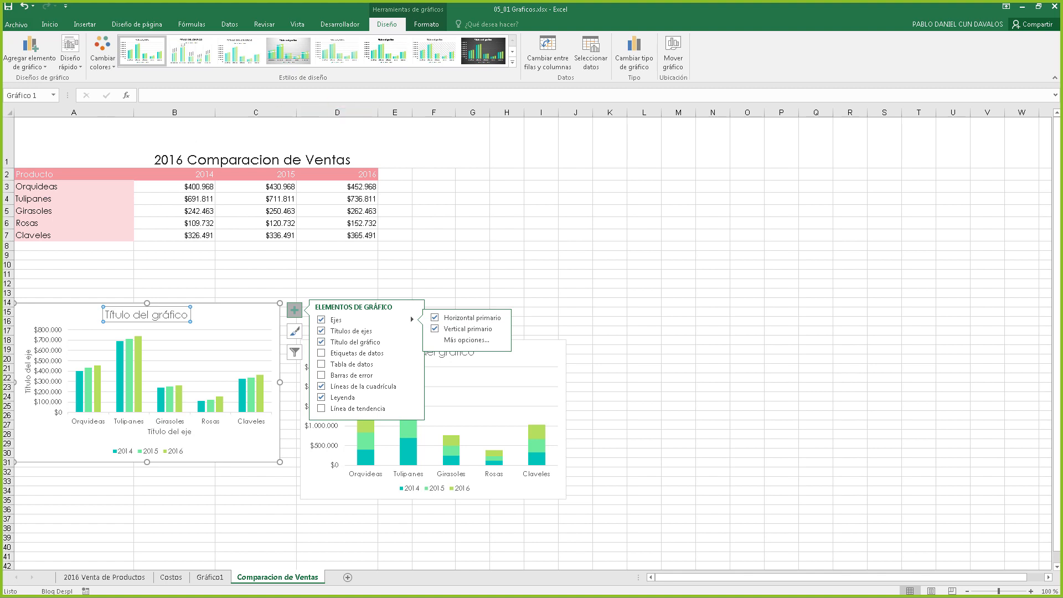
key(Escape)
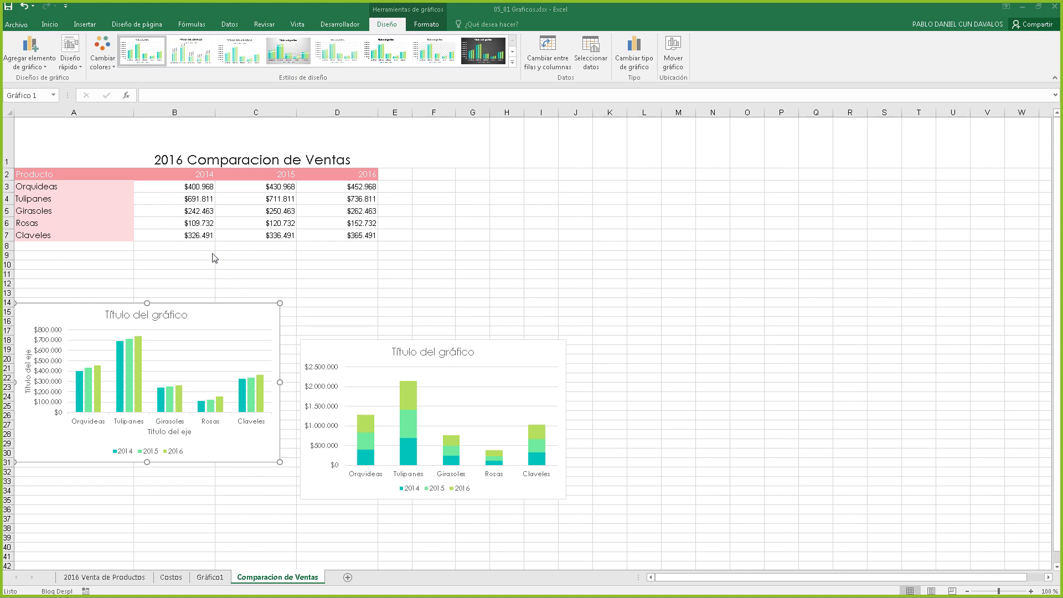
click(244, 314)
click(295, 314)
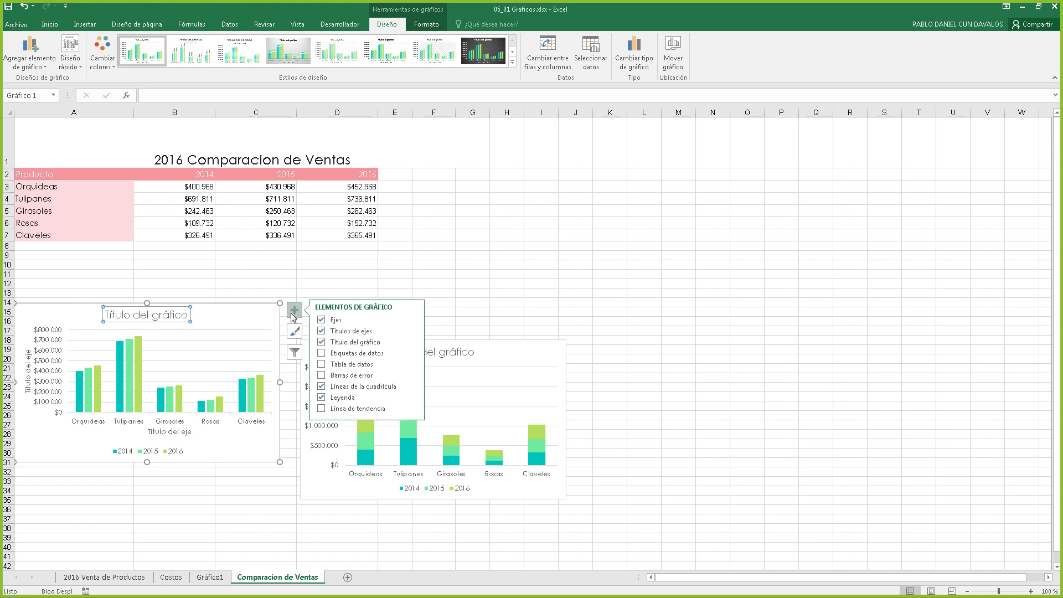
click(234, 316)
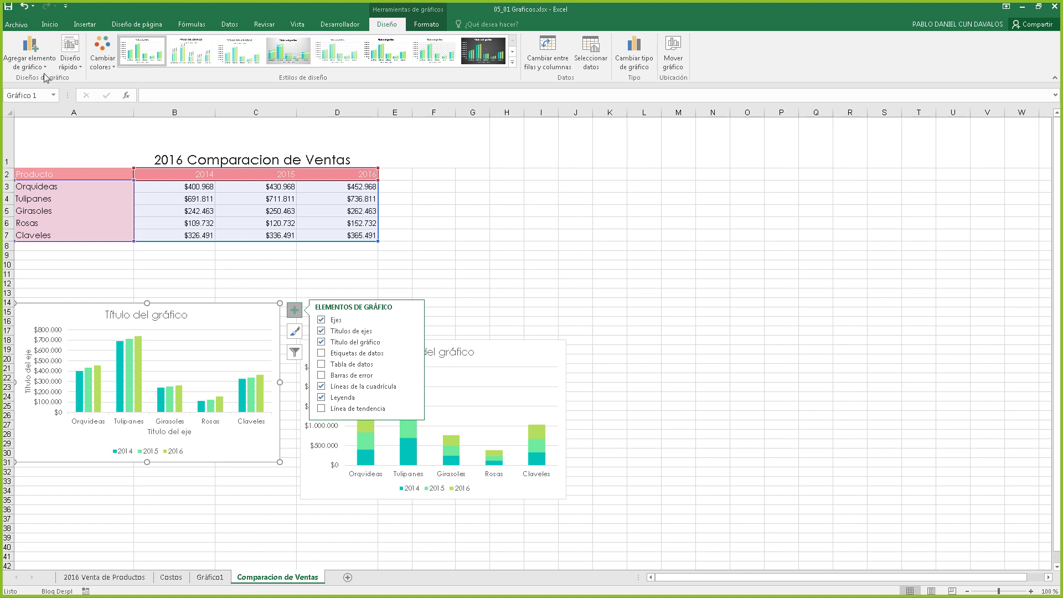
Preview the quick layouts, colour palettes and chart styles available for the clustered column chart without applying any
click(65, 65)
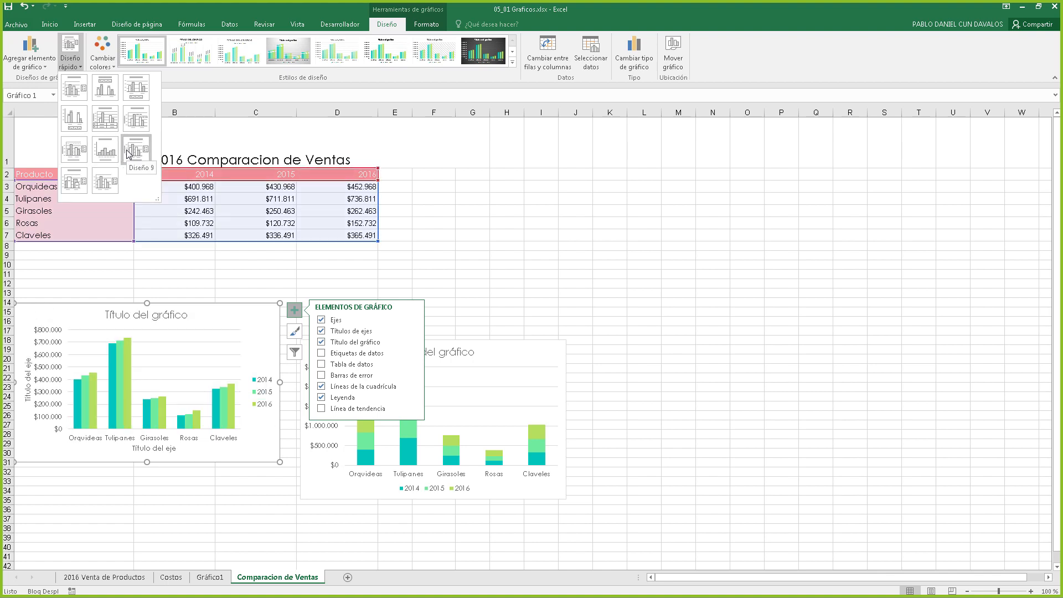
click(102, 82)
click(103, 60)
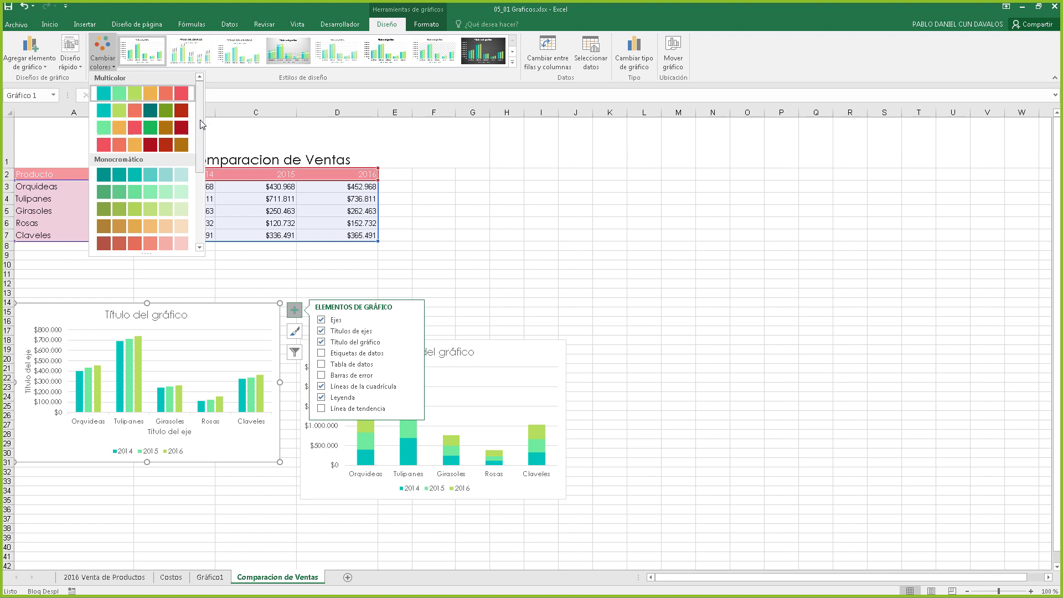
drag(200, 131, 206, 96)
click(257, 77)
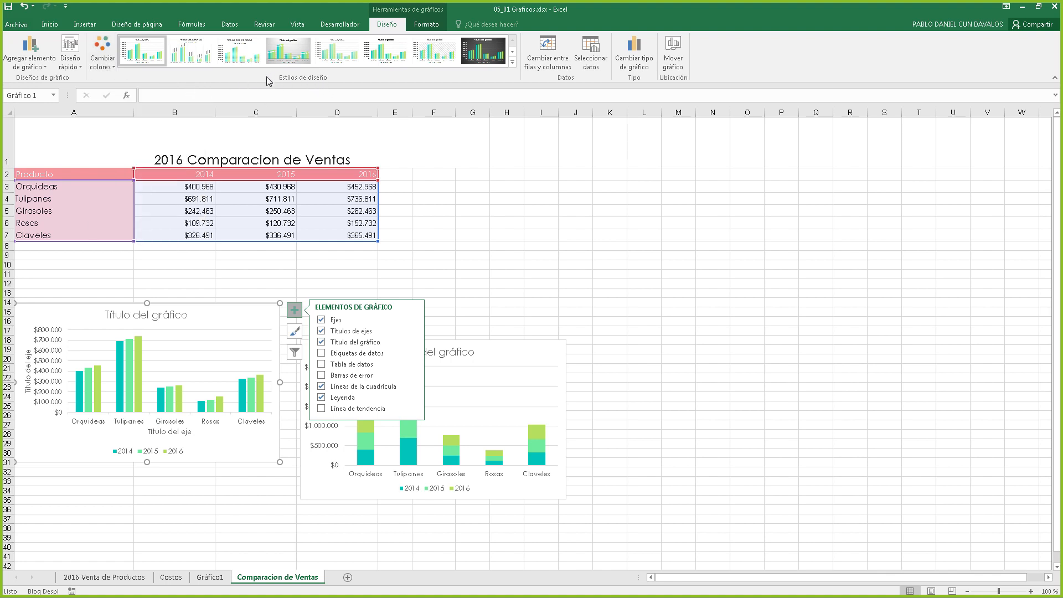
click(512, 64)
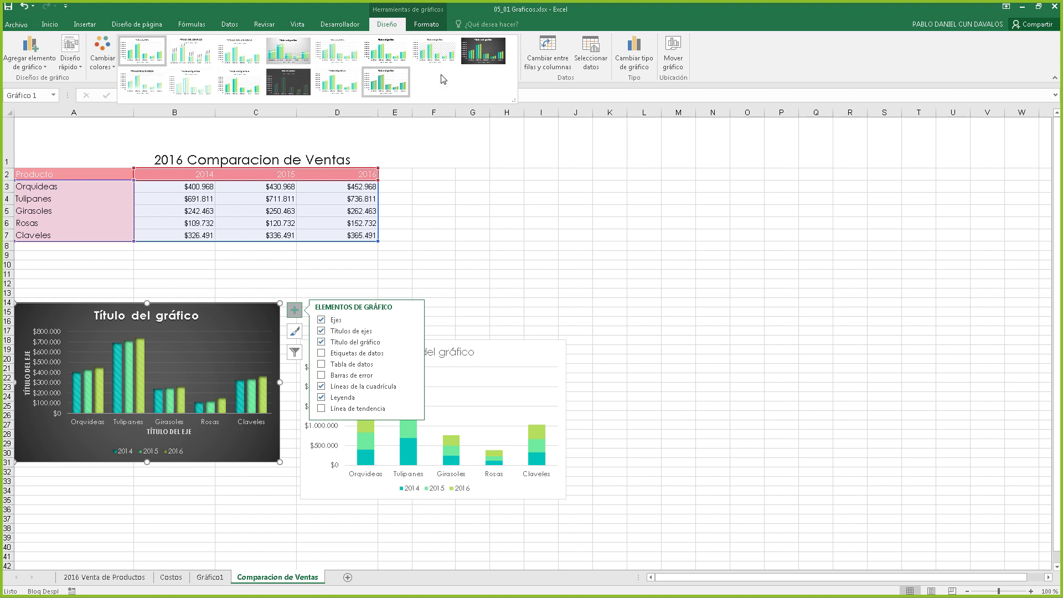
click(392, 27)
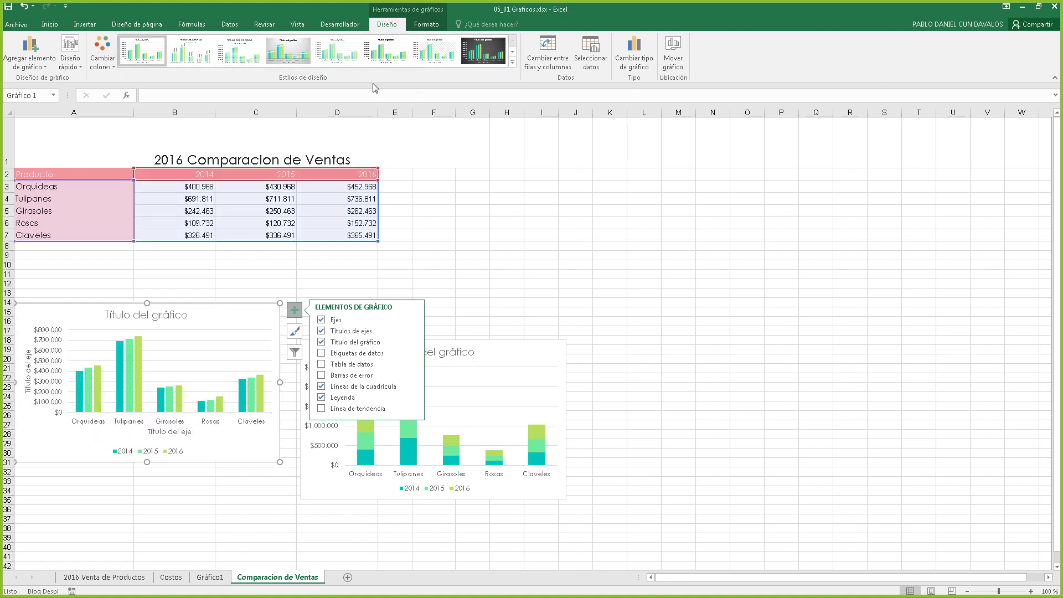
click(71, 66)
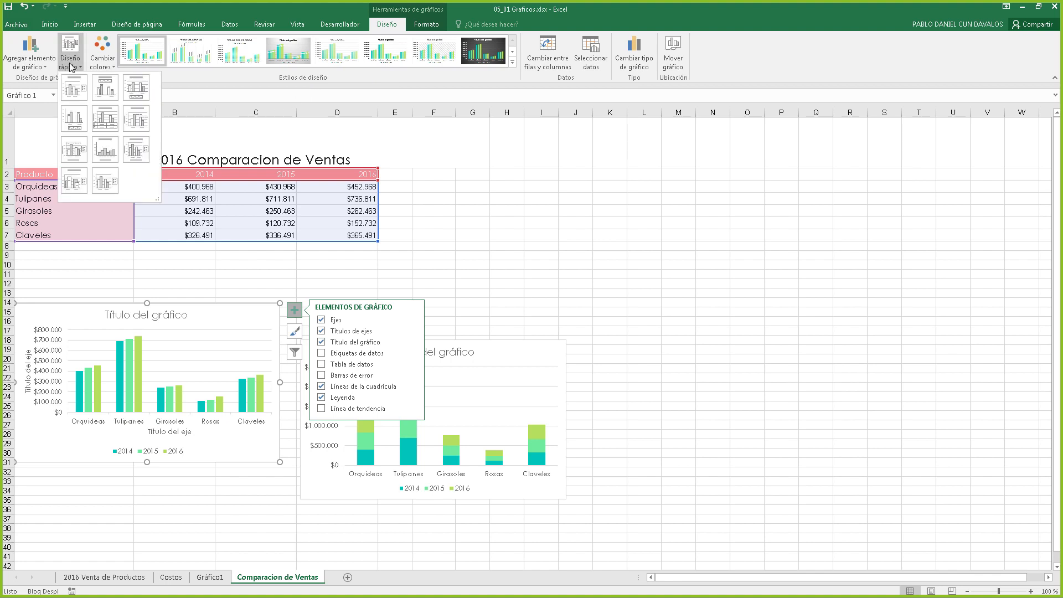
click(102, 58)
click(102, 60)
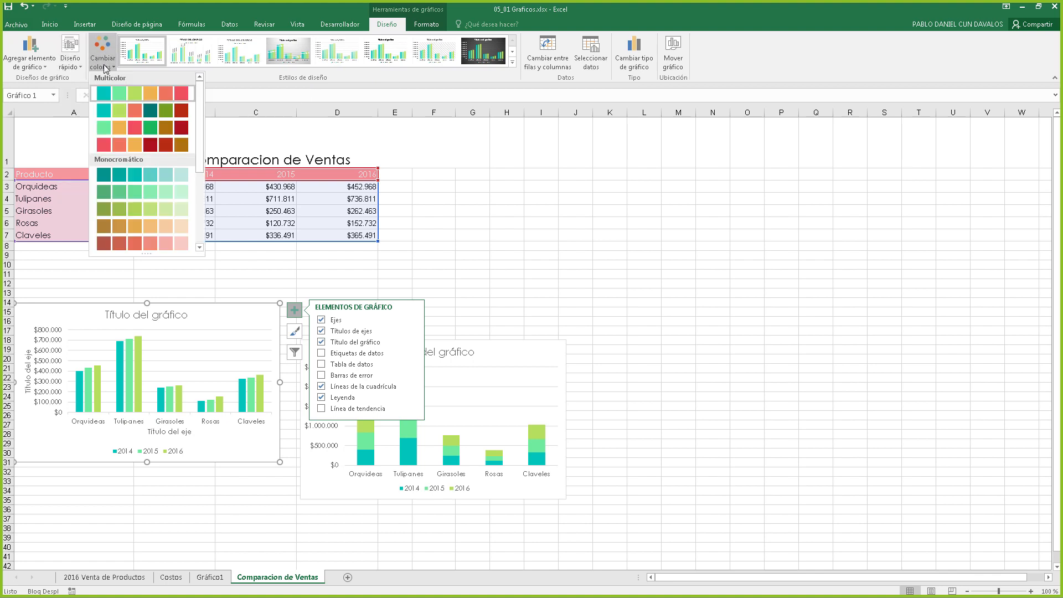
click(139, 68)
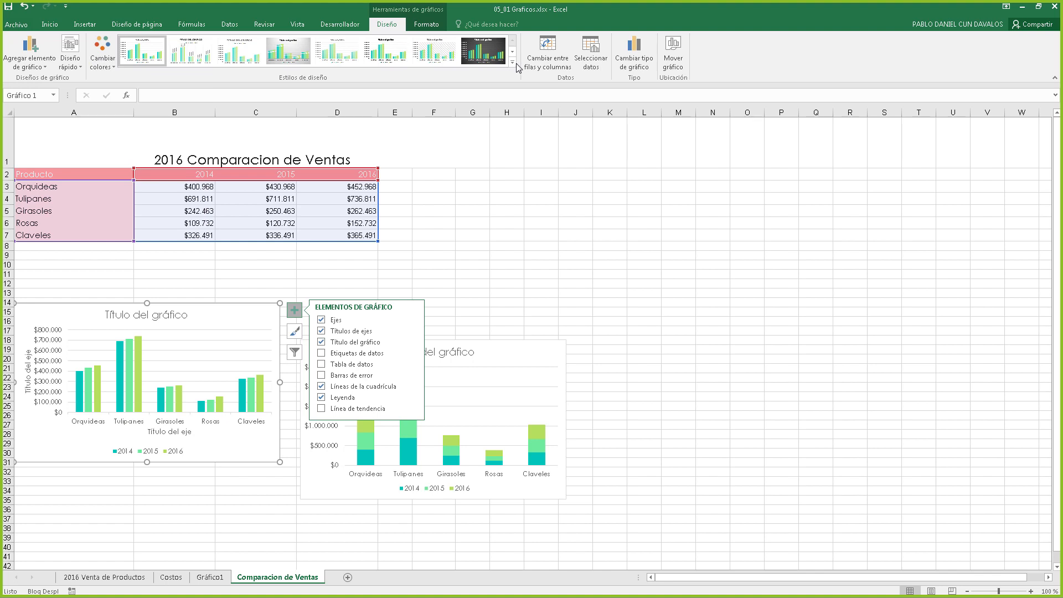
Browse the full chart style gallery and the quick layouts again, previewing Diseño 3 on the clustered column chart
click(515, 65)
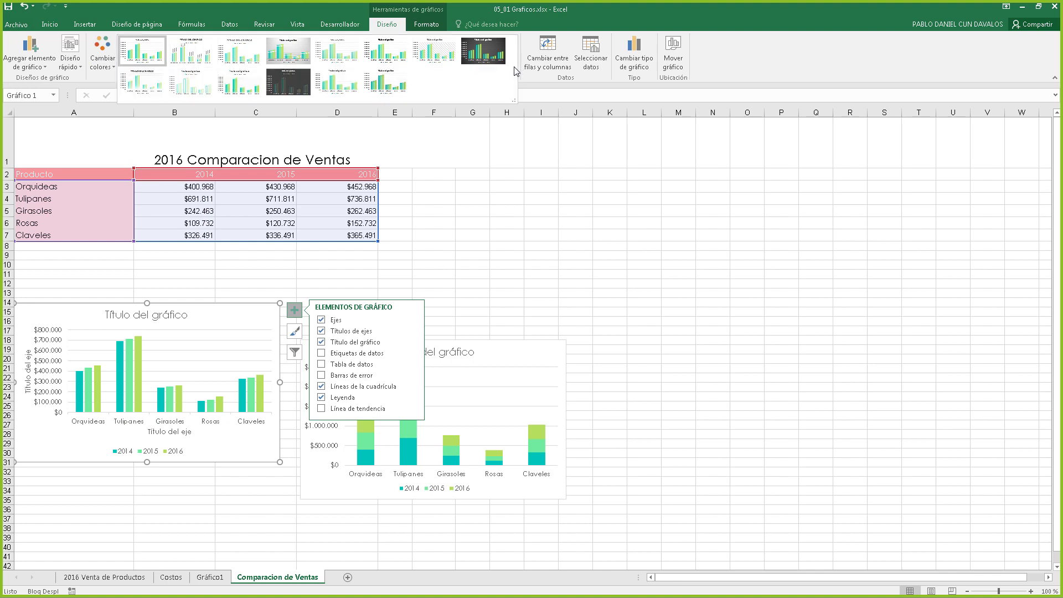
click(75, 77)
click(77, 64)
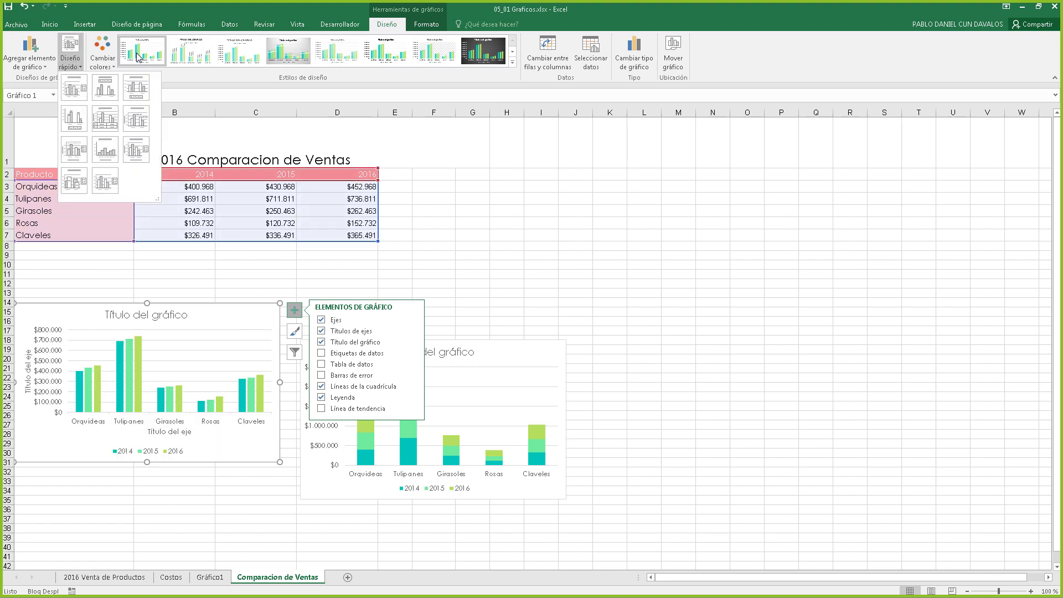
click(140, 72)
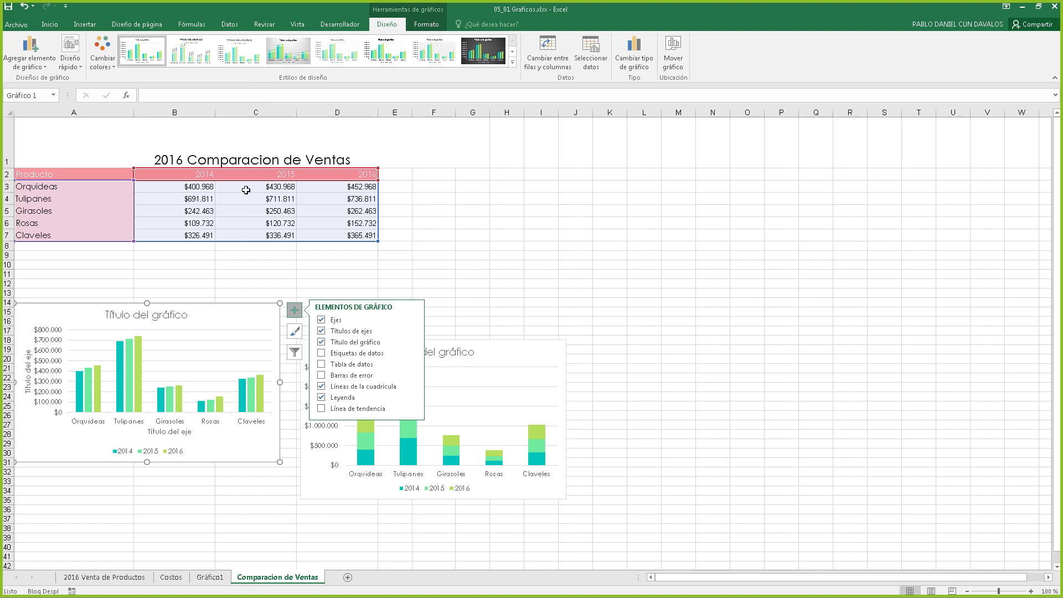
click(70, 62)
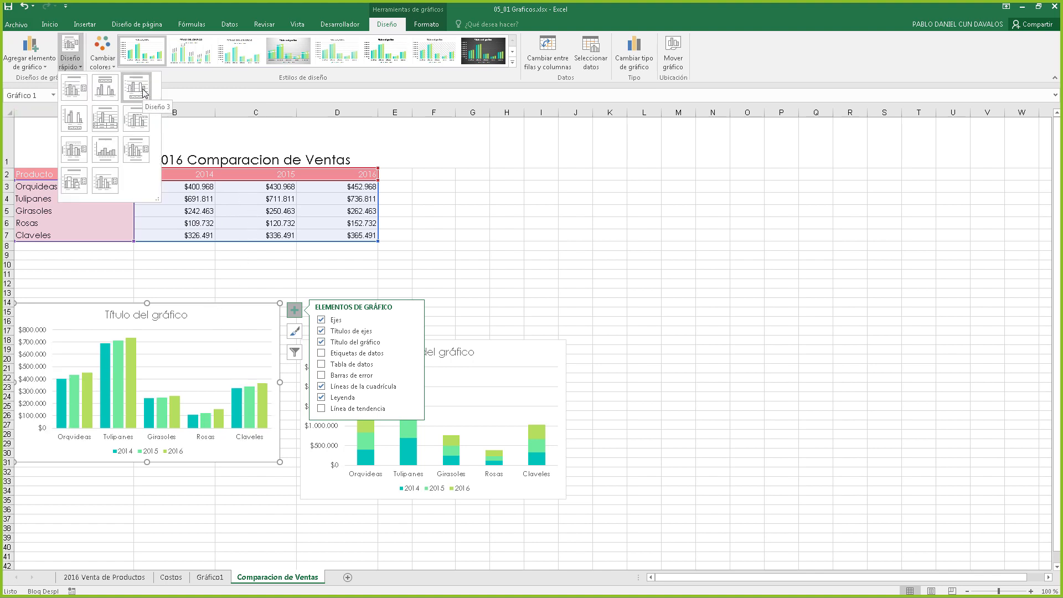
click(244, 72)
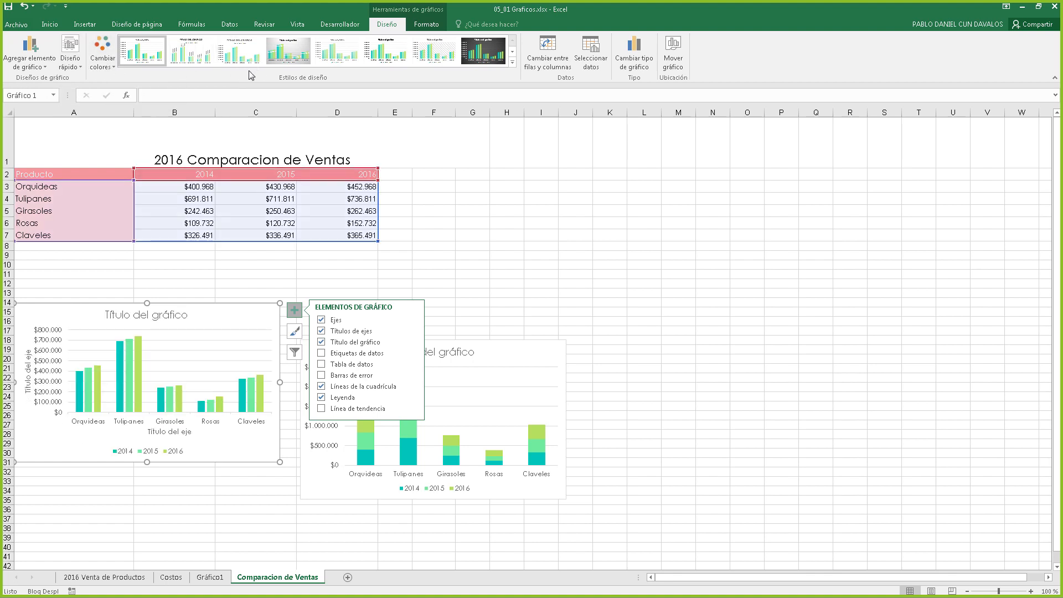
Move the stacked column chart clear to about columns G–N, then move the clustered column chart just below the table and enlarge it slightly
click(481, 343)
drag(505, 350, 679, 309)
drag(254, 312, 264, 273)
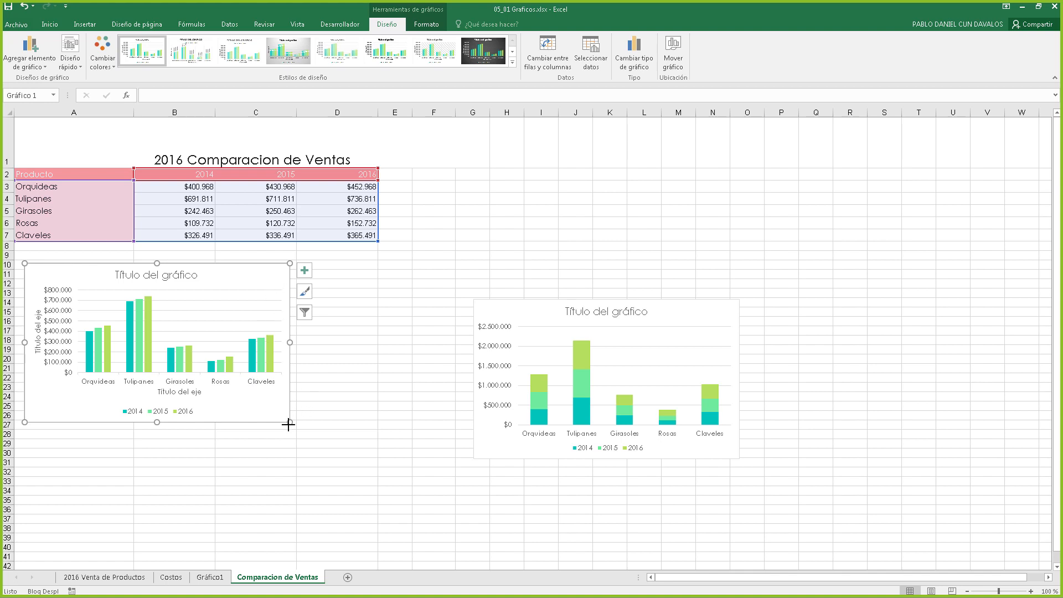
drag(288, 424, 328, 452)
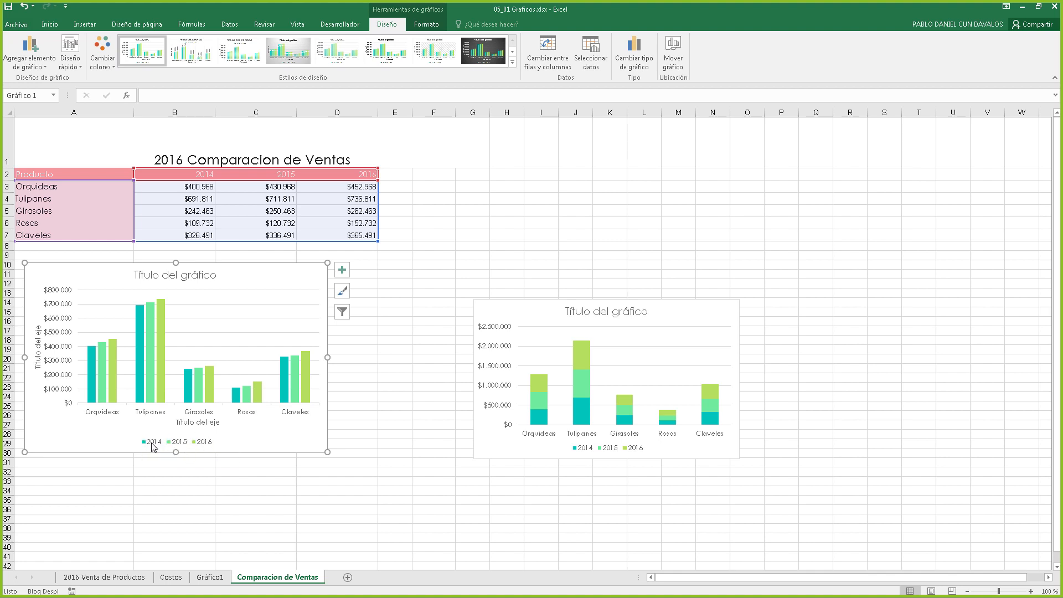
Switch the clustered column chart's rows and columns twice, and compare the result with the chart on the Gráfico1 sheet
click(545, 53)
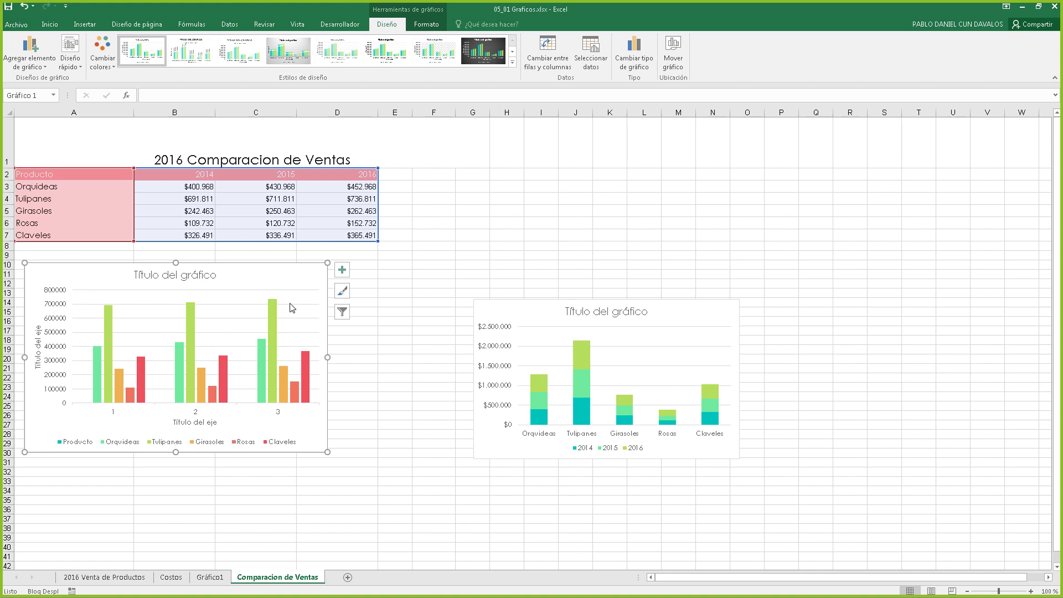
click(550, 60)
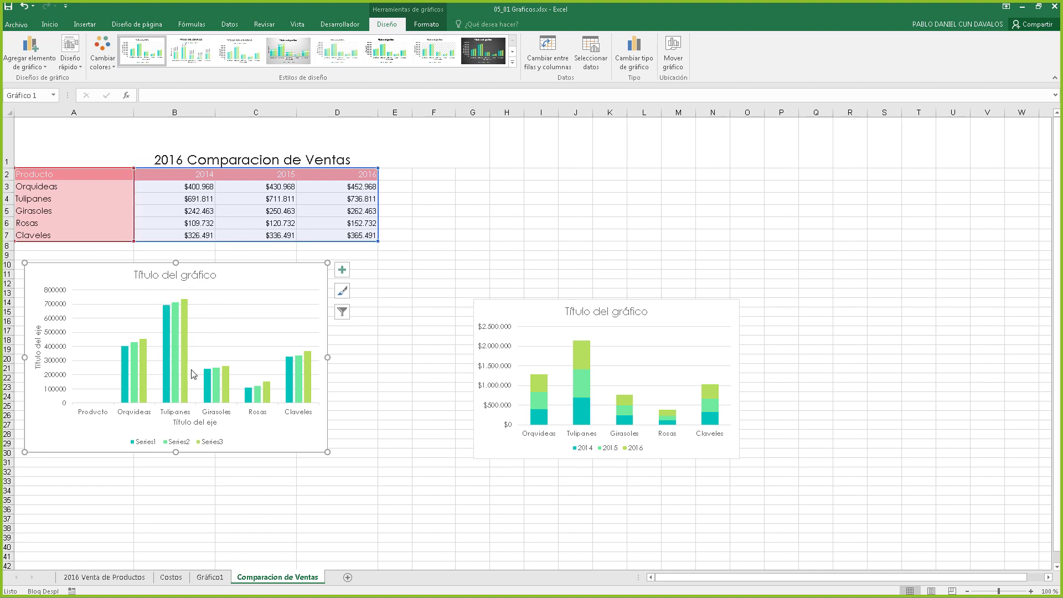
click(220, 577)
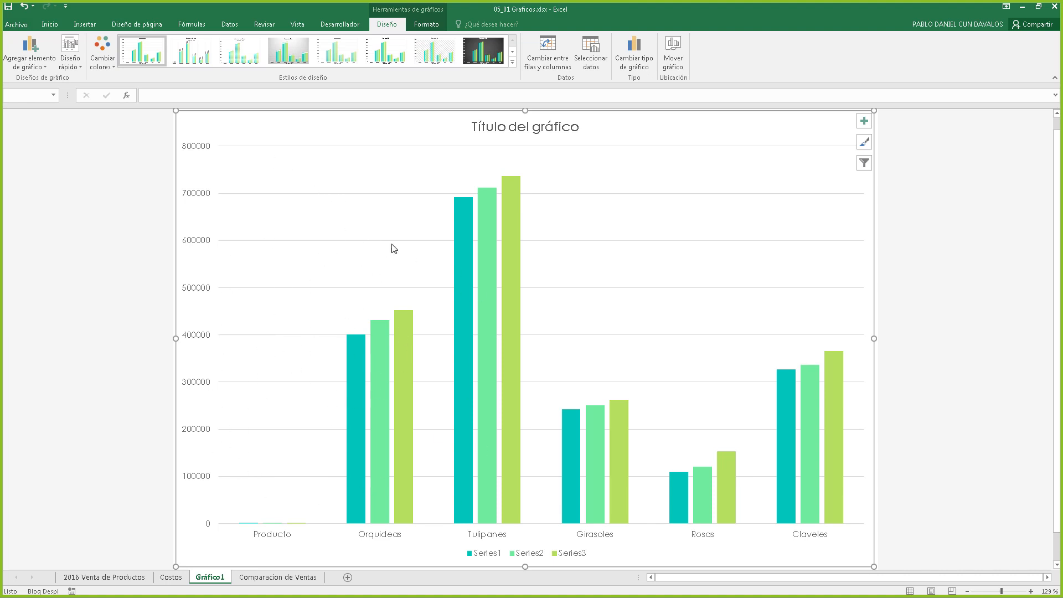
click(253, 578)
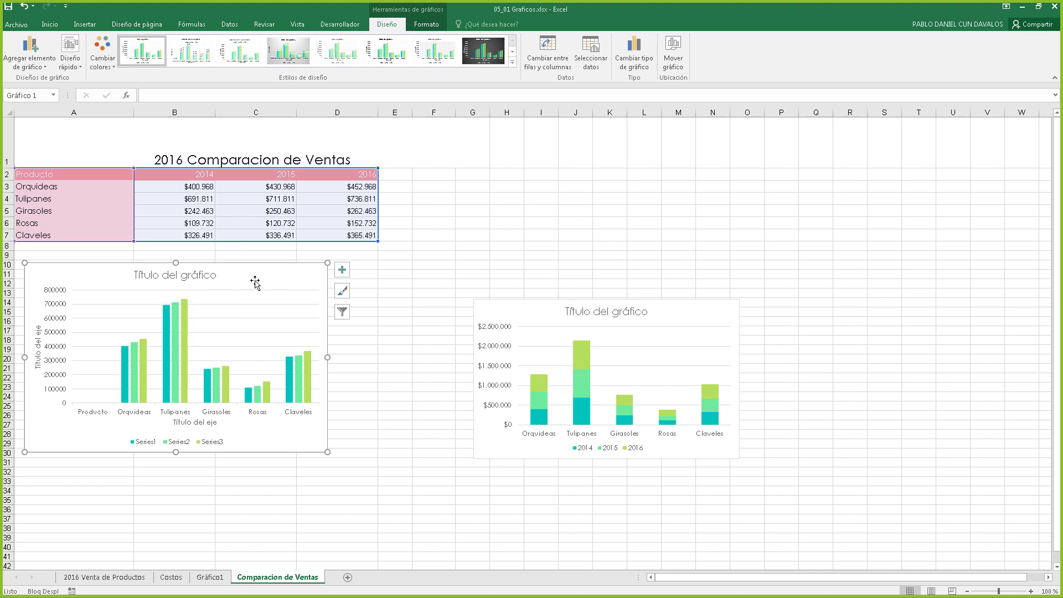
Exclude the Producto category from the horizontal axis labels in the clustered column chart's data source
click(590, 62)
click(591, 64)
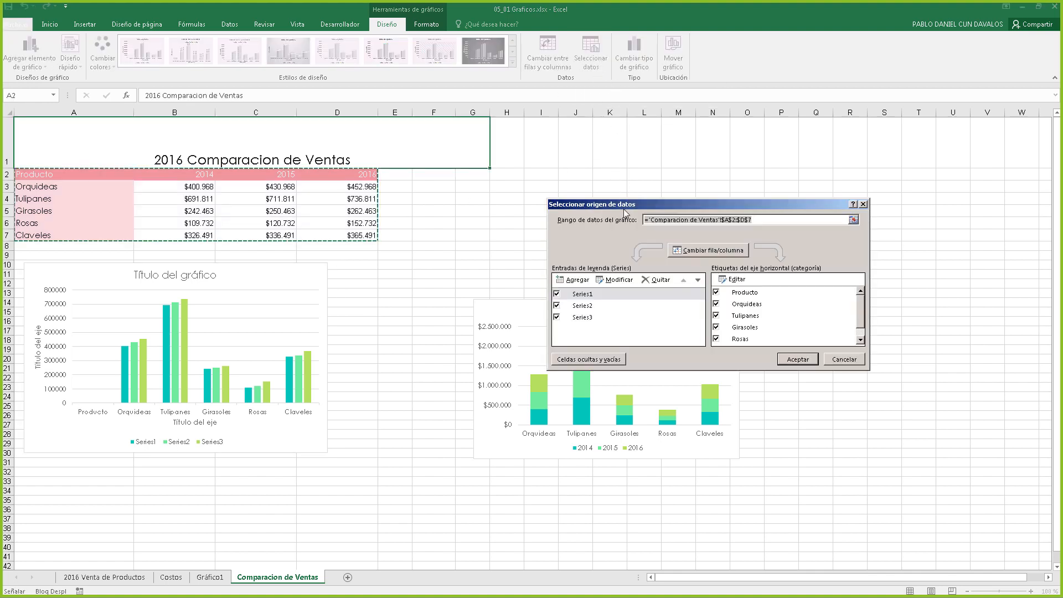
drag(625, 212, 482, 264)
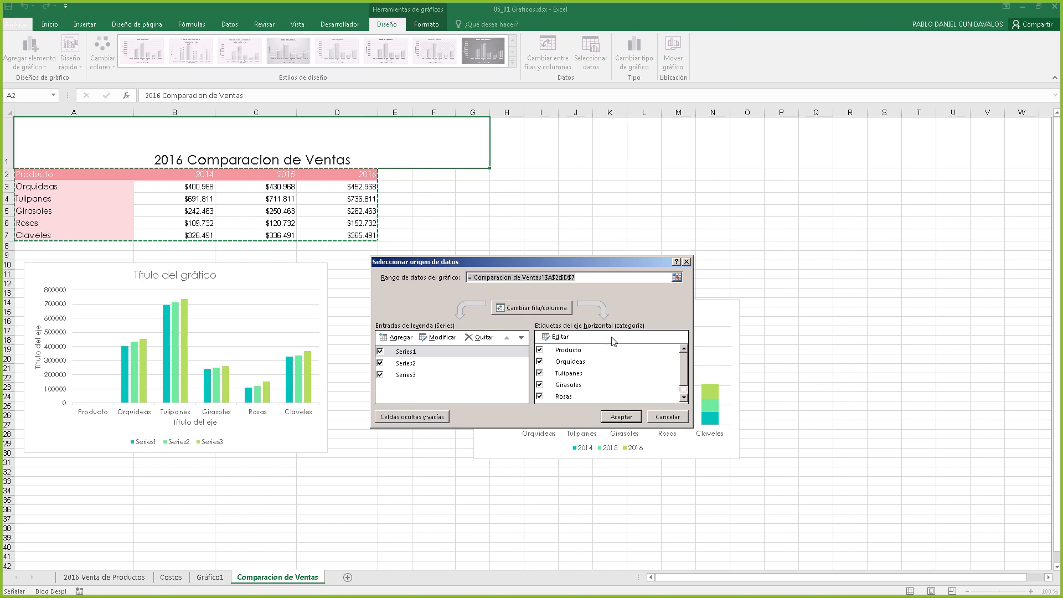
mouse_move(683, 356)
mouse_down()
mouse_move(683, 368)
mouse_move(683, 352)
mouse_up()
click(540, 351)
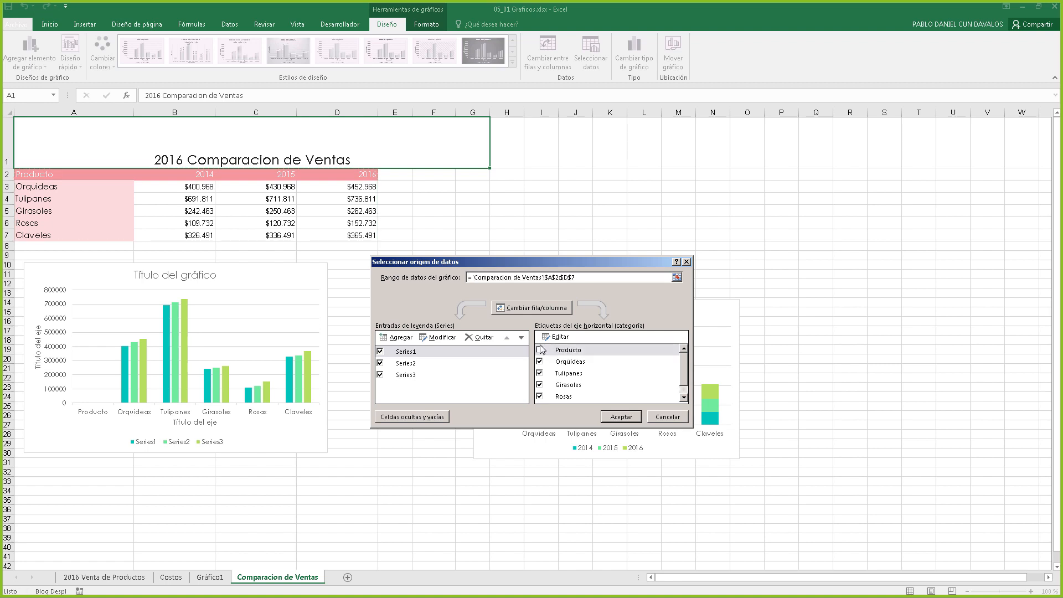
drag(409, 264, 407, 235)
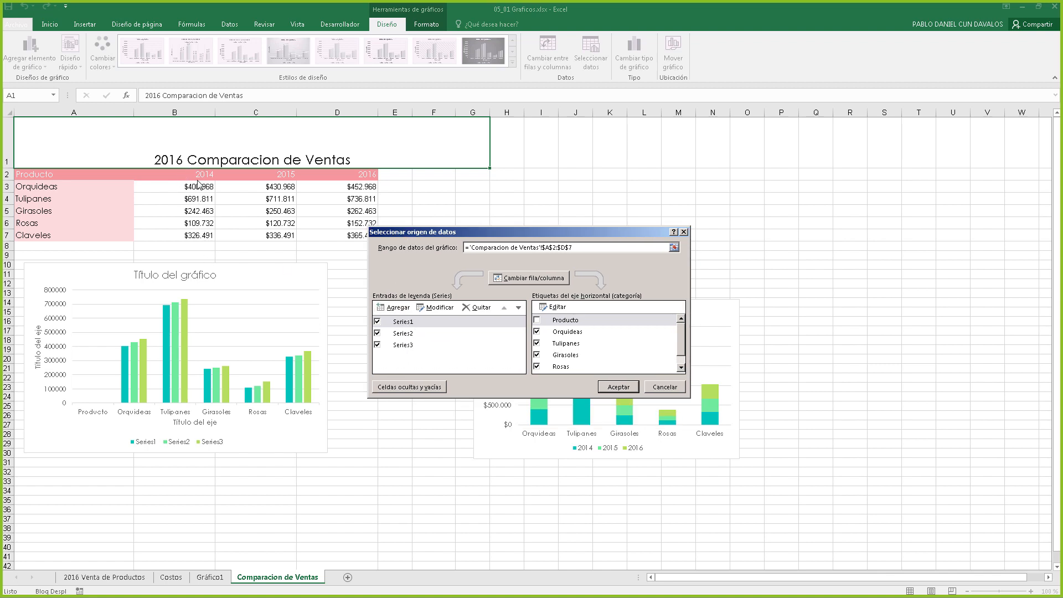
Open Series1 for editing and try to replace its values with the range B3:B7
click(408, 322)
click(409, 335)
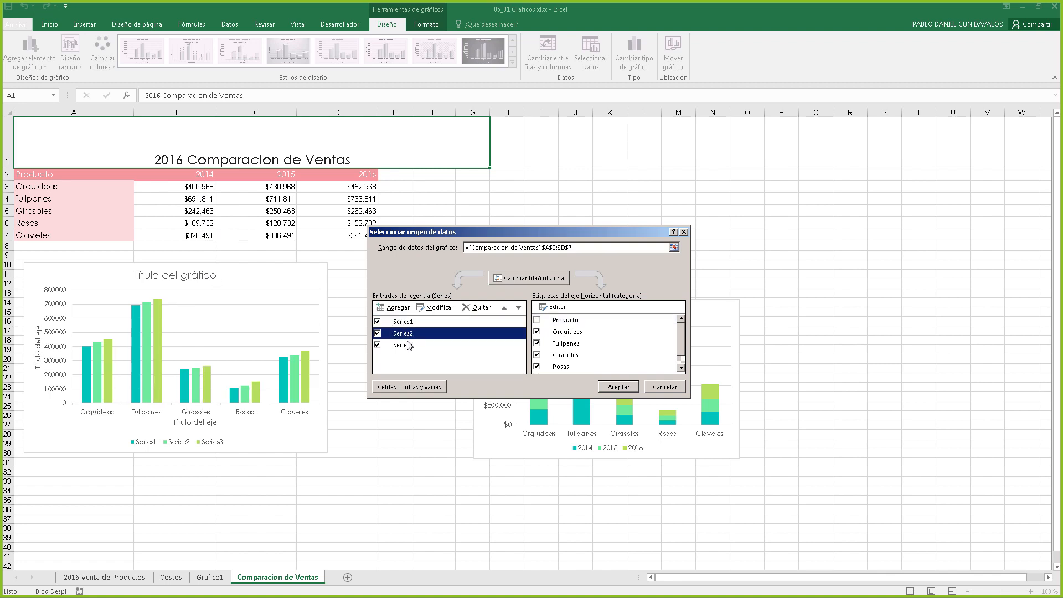
click(410, 345)
click(411, 334)
click(407, 325)
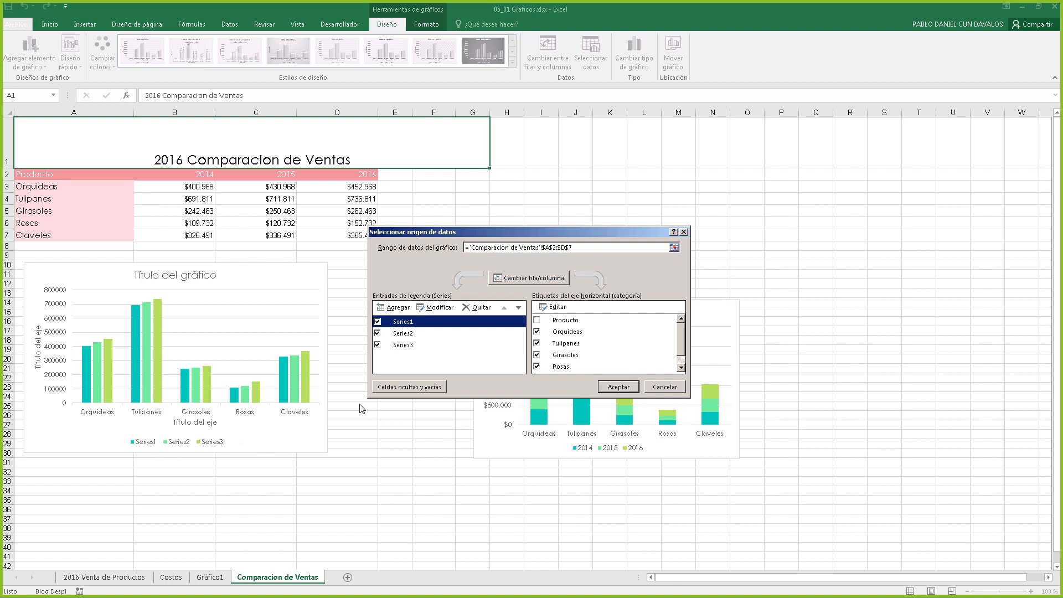
click(437, 309)
drag(655, 250, 477, 243)
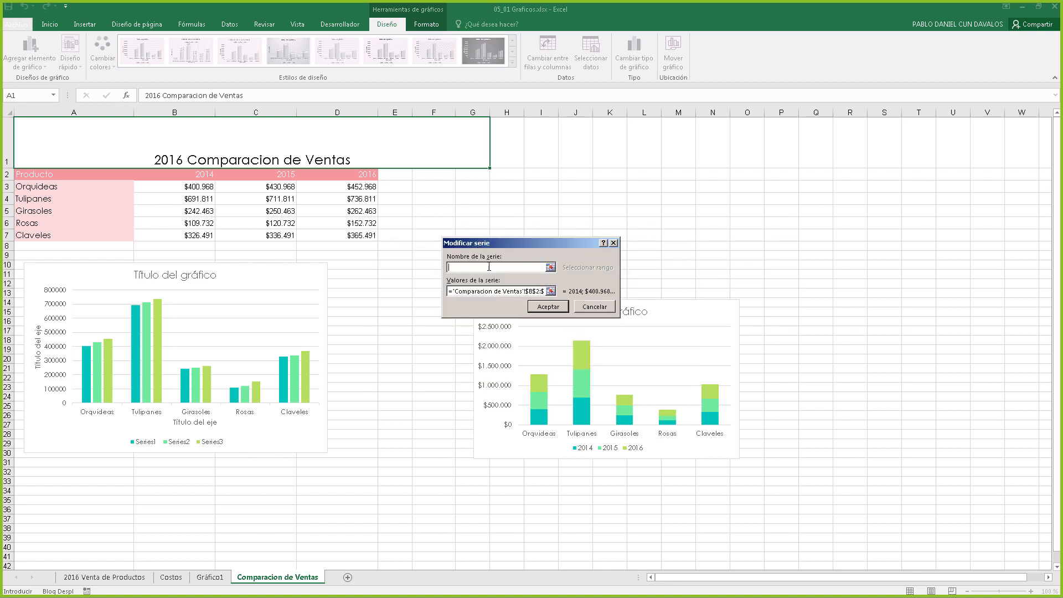
click(510, 292)
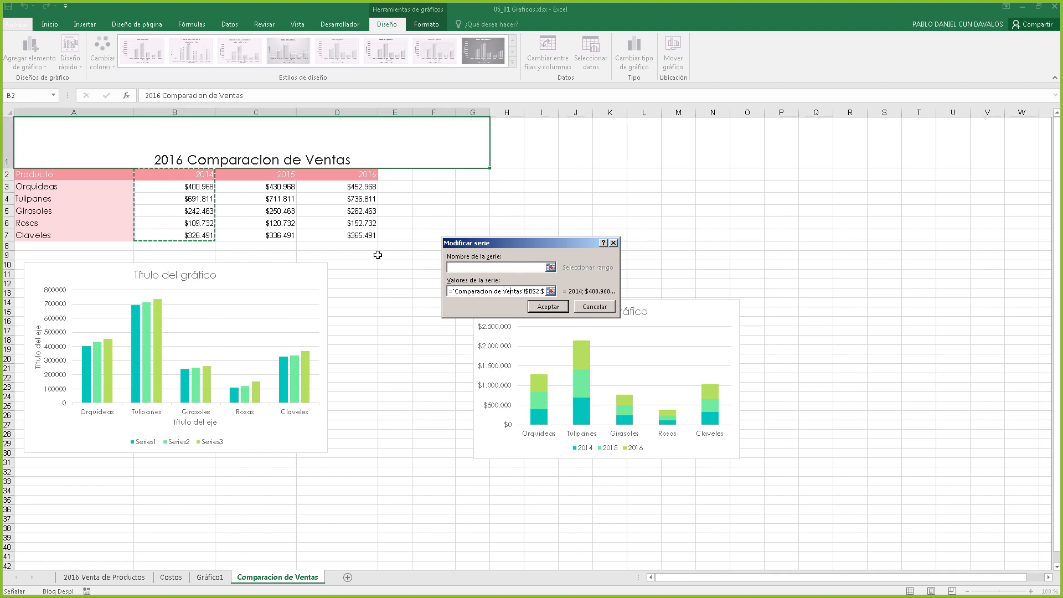
drag(205, 186, 206, 236)
key(Return)
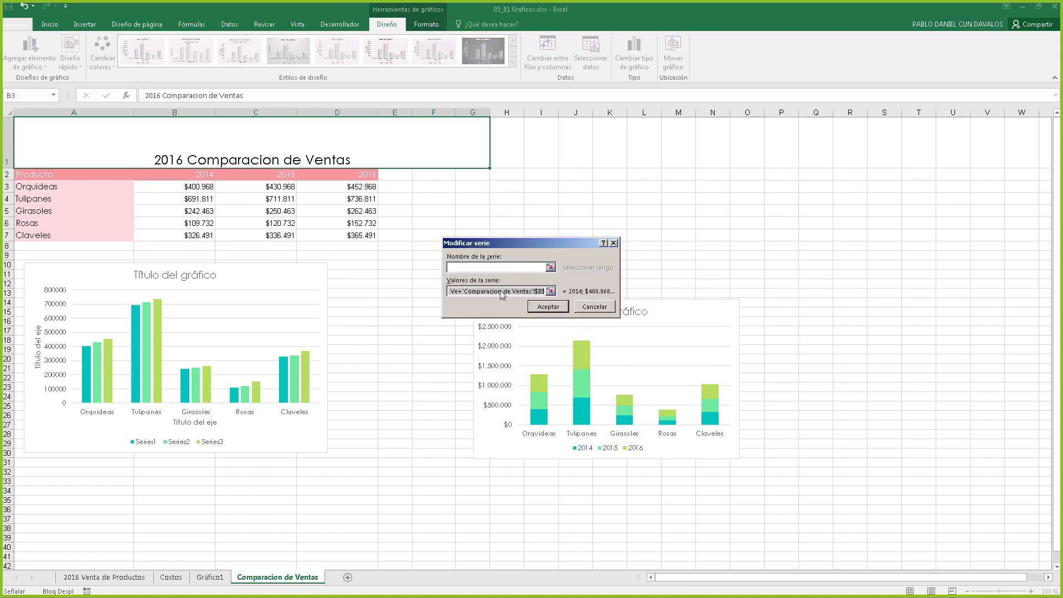
Clear the faulty values reference of Series1 and set its values to the range B3:B7
click(501, 292)
key(Delete)
key(Delete)
key(Delete)
key(Delete)
key(Delete)
key(Delete)
key(Delete)
key(Delete)
key(Delete)
key(Delete)
key(Delete)
key(Delete)
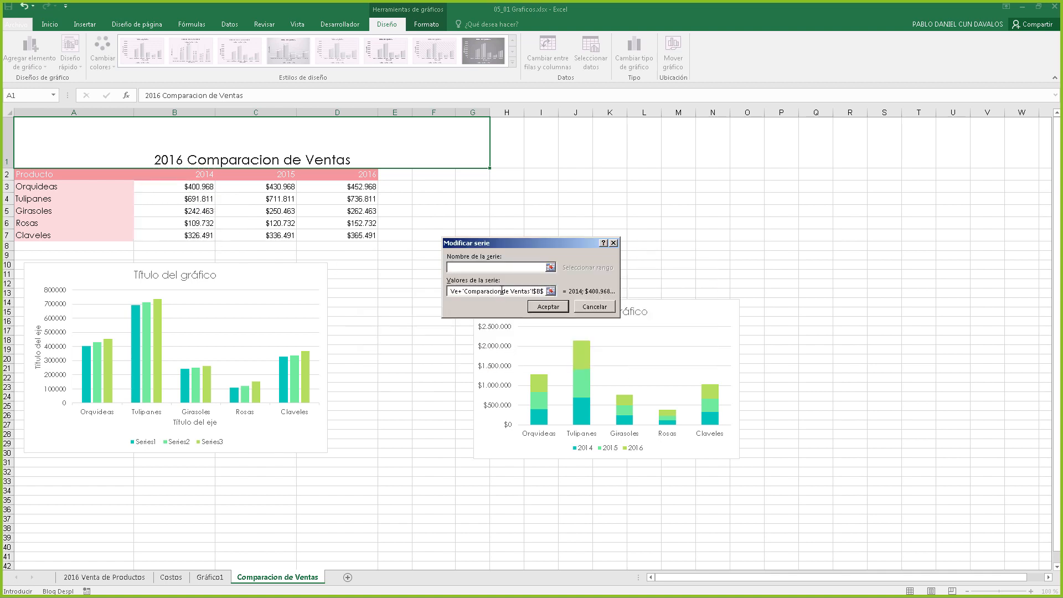
key(Delete)
key(Delete)
key(Delete)
key(Delete)
key(Delete)
key(Delete)
key(Delete)
key(Delete)
key(Delete)
key(Delete)
key(Delete)
key(Delete)
key(Delete)
key(Delete)
key(Delete)
key(BackSpace)
key(BackSpace)
key(BackSpace)
key(BackSpace)
drag(199, 187, 198, 237)
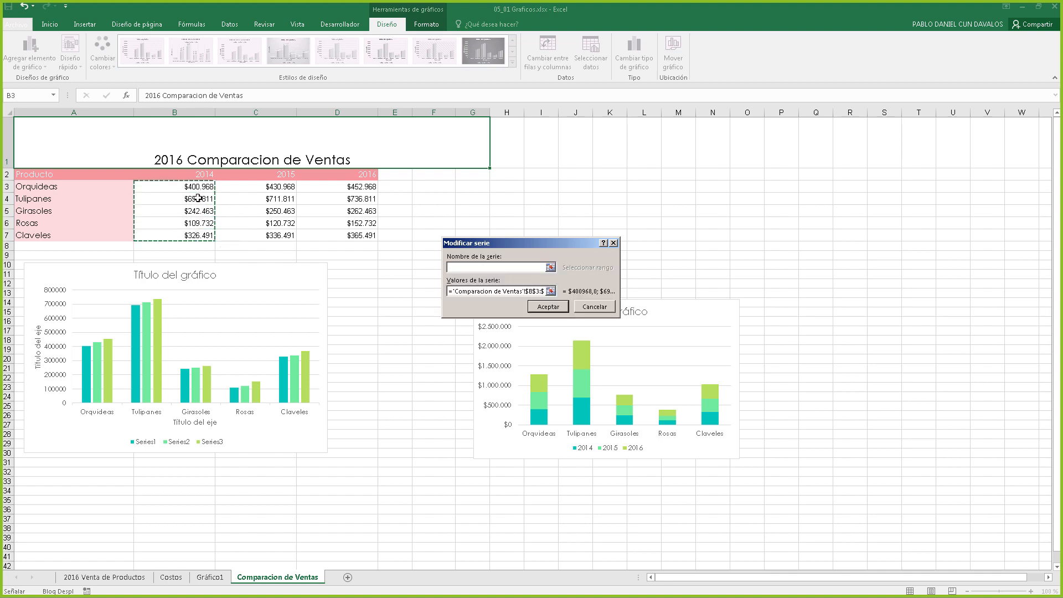
Take the name of the first series from header cell B2 and apply the series changes
click(478, 267)
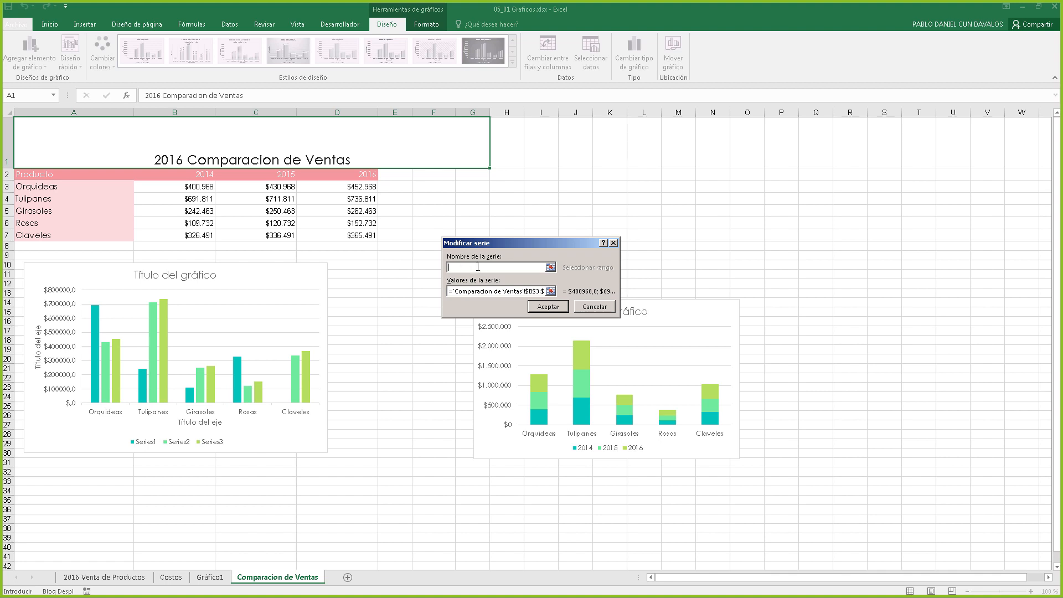
click(201, 174)
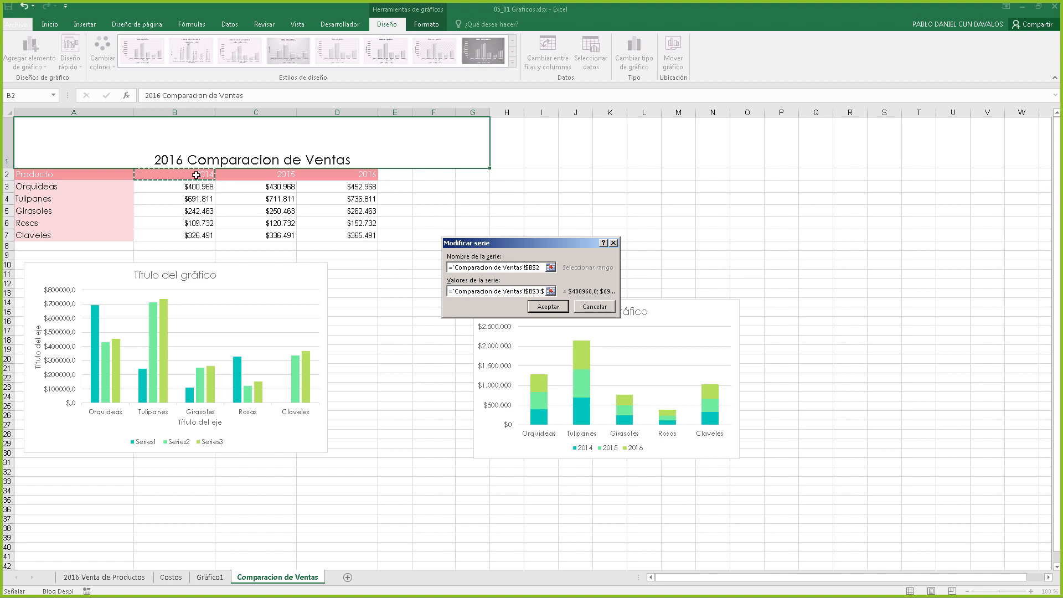
click(548, 306)
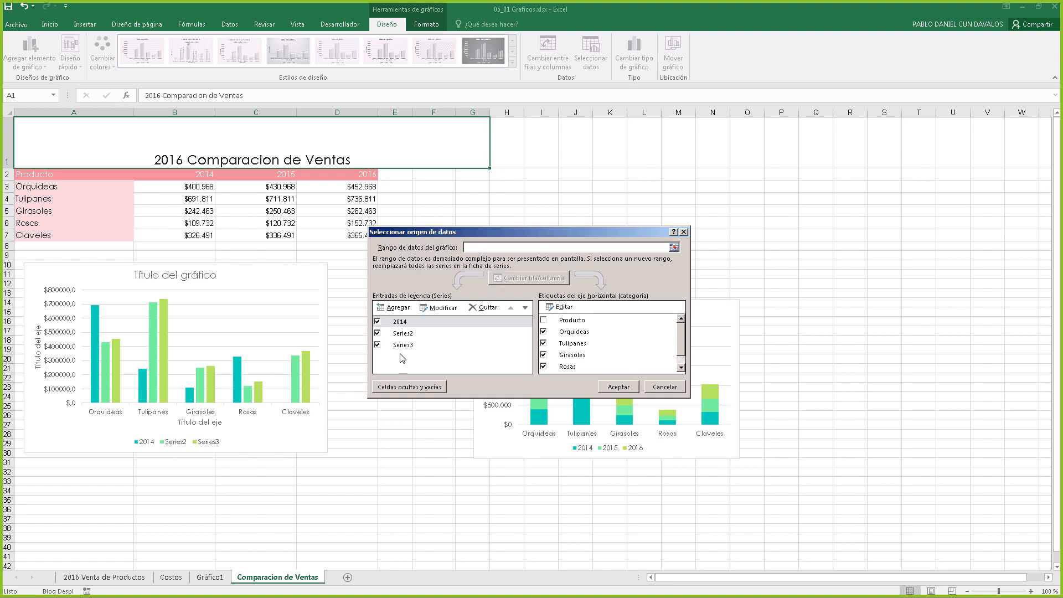
Edit Series2, clearing its values reference and setting its values to the range C3:C7
click(408, 334)
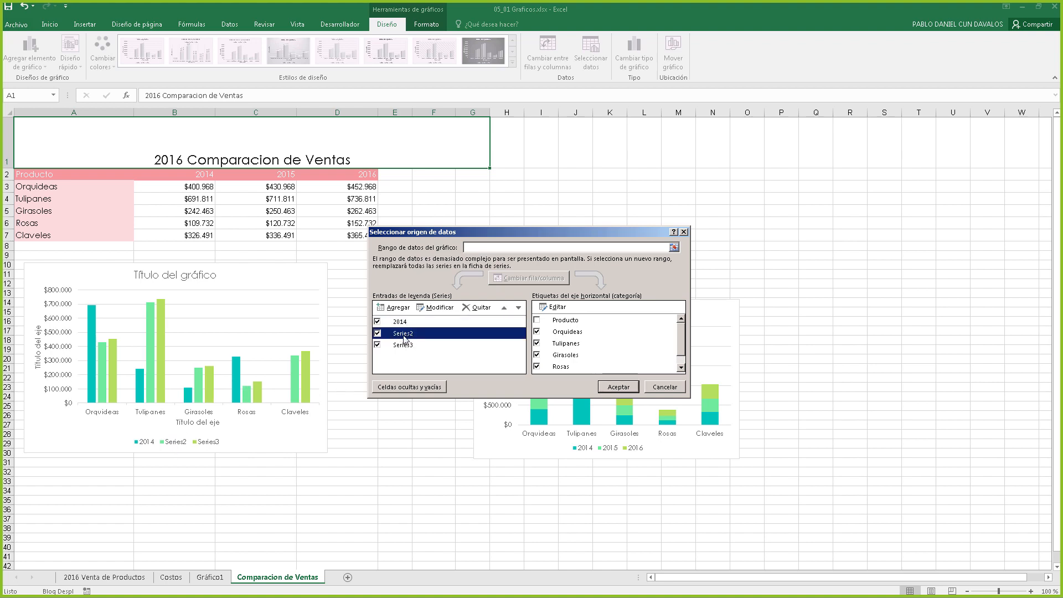
click(437, 311)
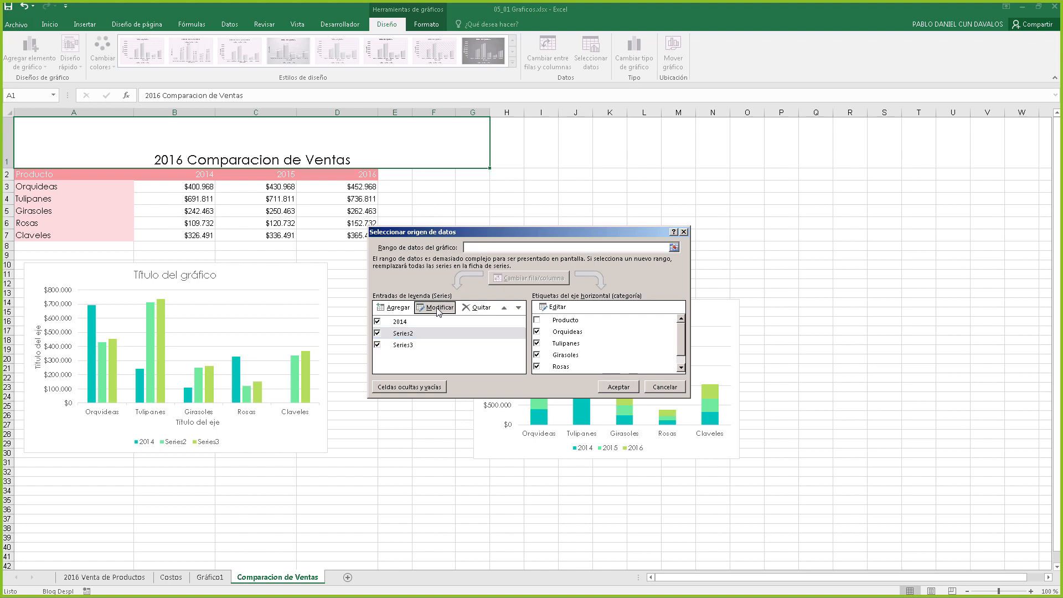
click(496, 291)
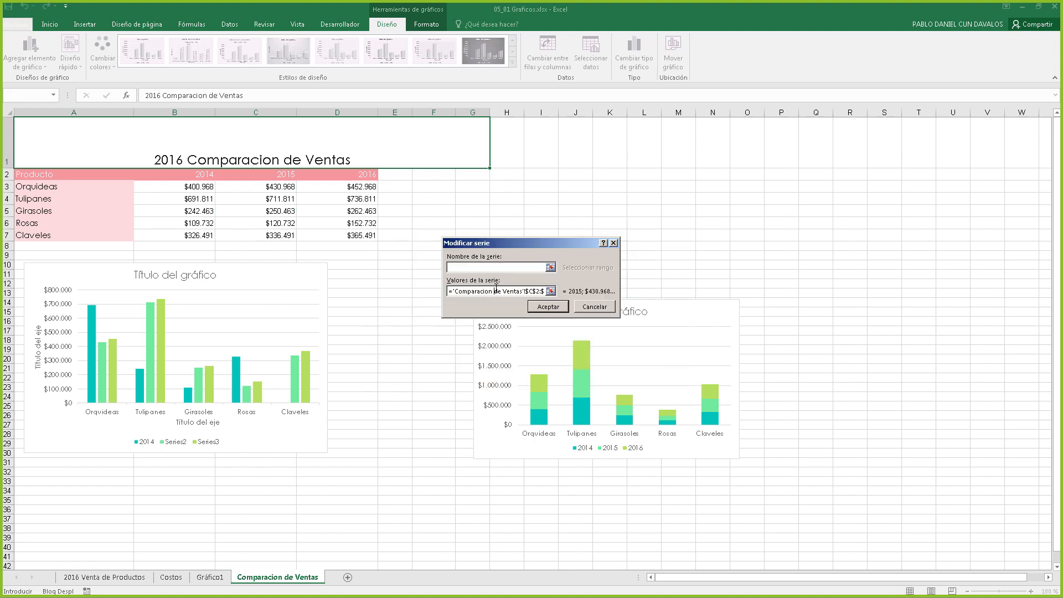
key(Delete)
key(Delete)
key(Delete)
key(Delete)
key(Delete)
key(Delete)
key(Delete)
key(Delete)
key(Delete)
key(Delete)
key(Delete)
key(Delete)
key(Delete)
key(Delete)
key(Delete)
key(Delete)
key(Delete)
drag(281, 187, 277, 236)
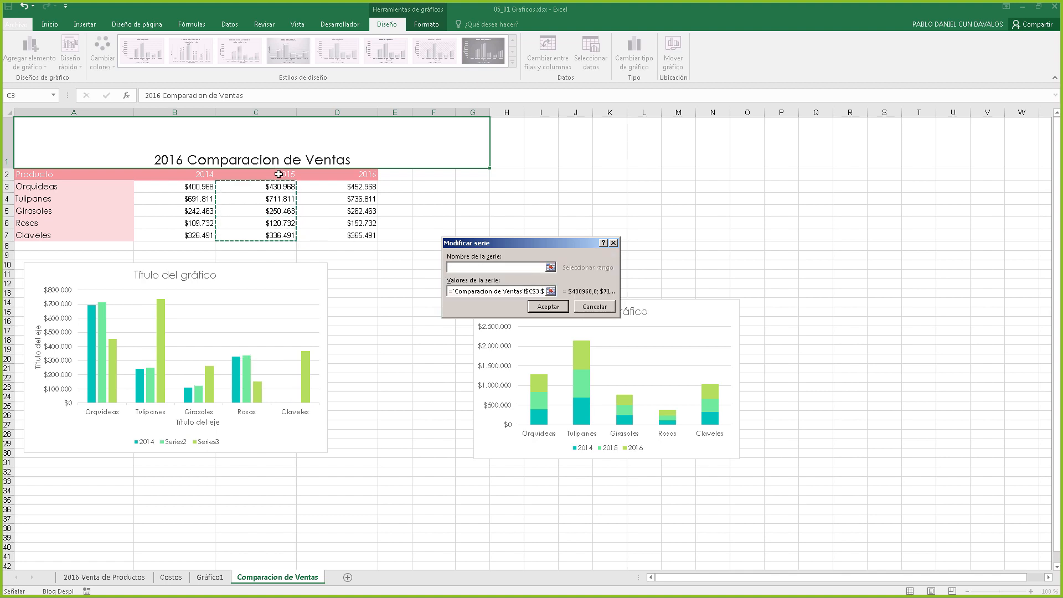
Take the name of the second series from header cell C2 and apply the series changes
click(470, 268)
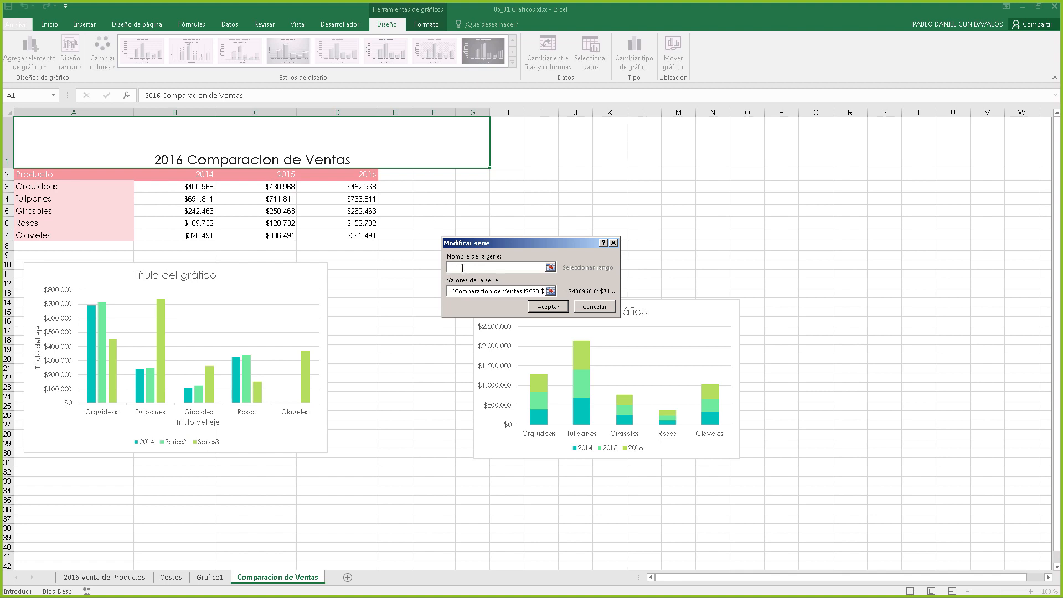
click(279, 174)
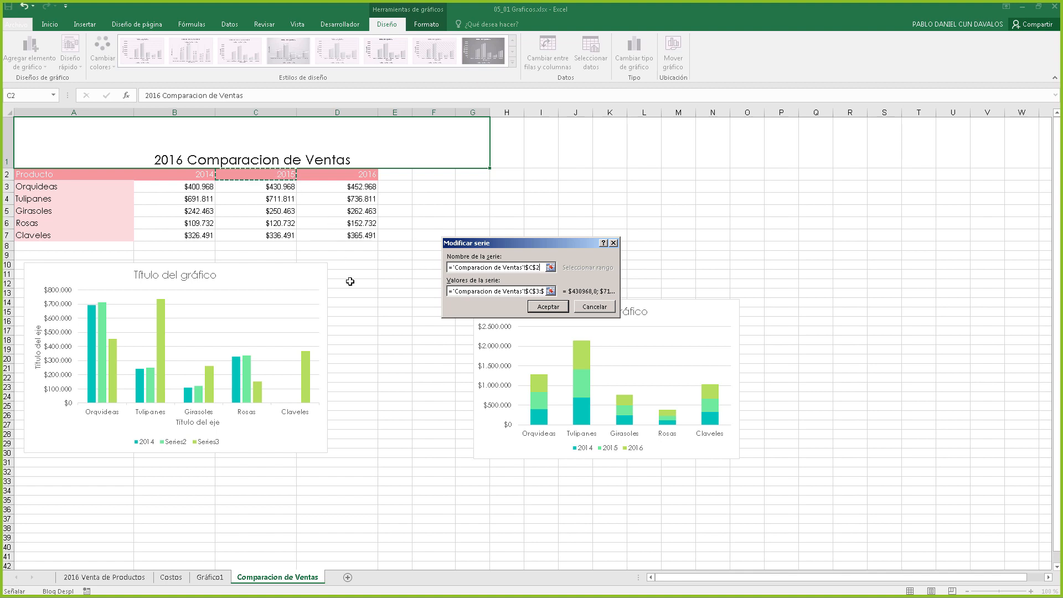
click(556, 306)
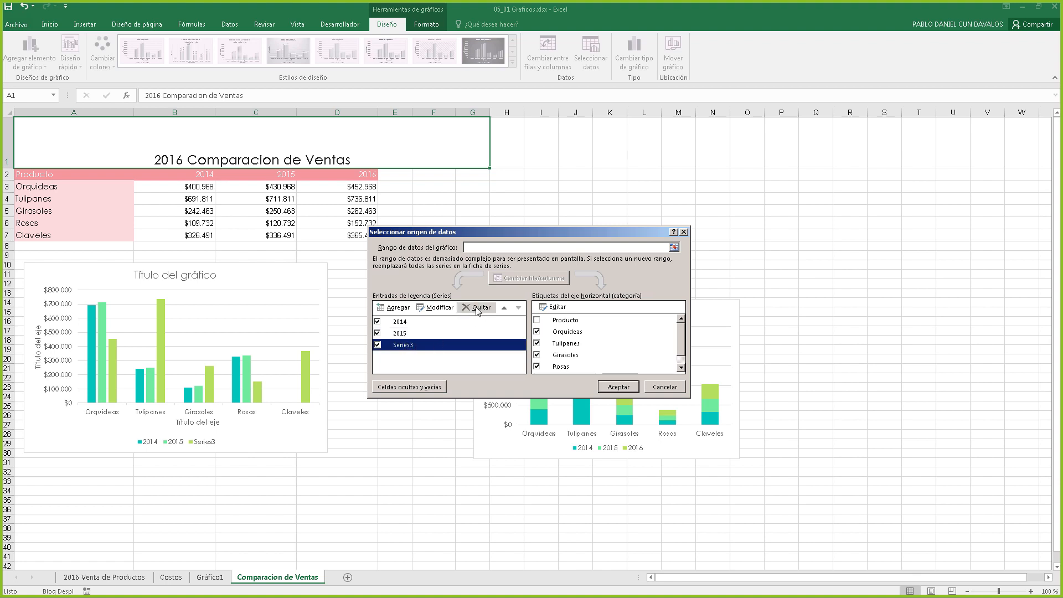
Edit Series3, clearing its values reference and setting its values to the range D3:D7
click(440, 307)
triple_click(464, 292)
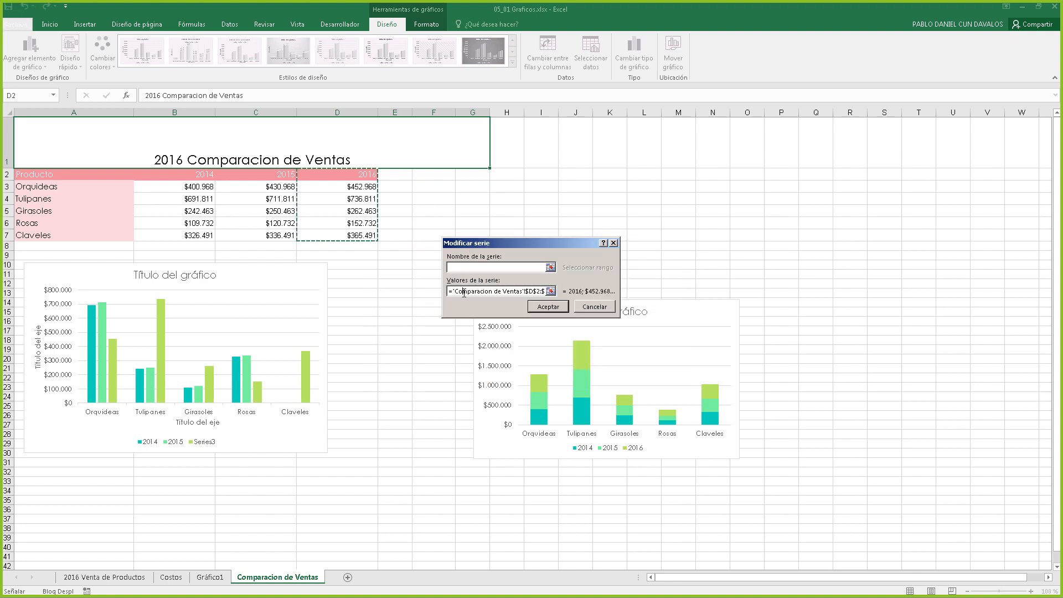
drag(450, 292, 648, 310)
key(BackSpace)
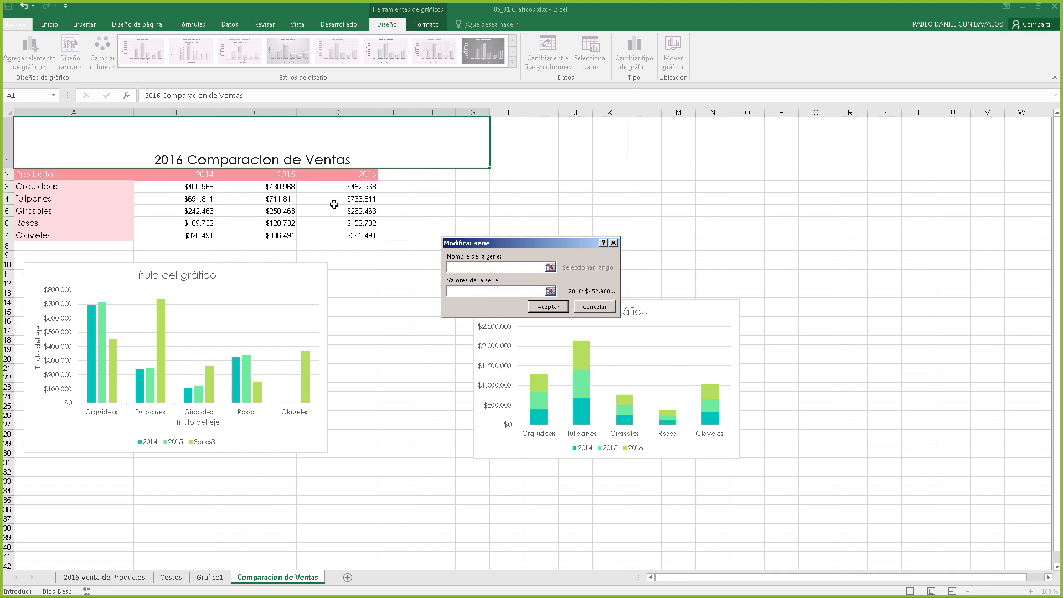
drag(339, 187, 349, 236)
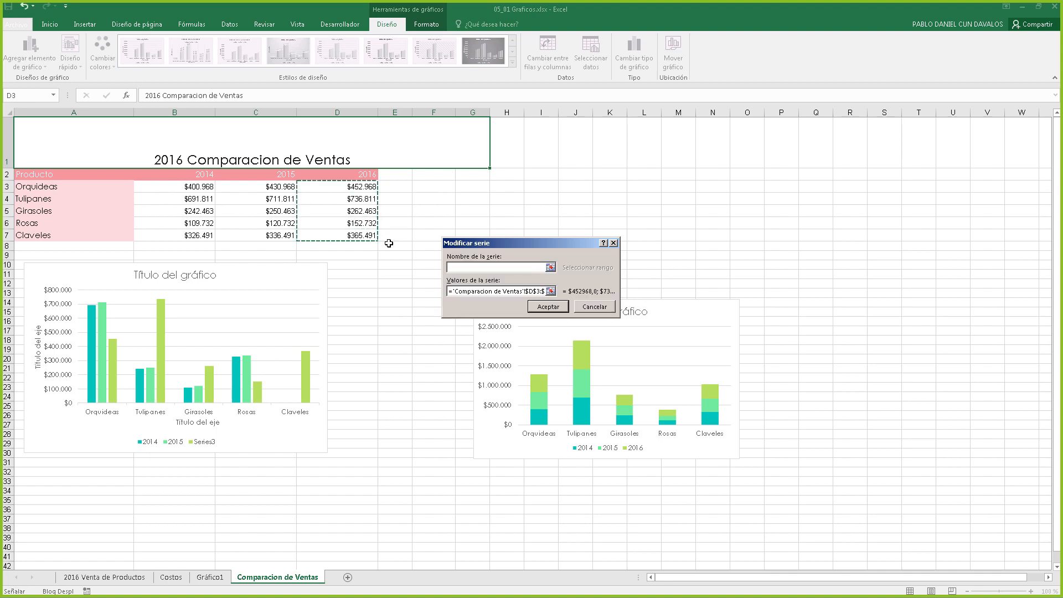
Take the name of the third series from header cell D2 and apply the chart's data source changes
click(519, 268)
click(360, 174)
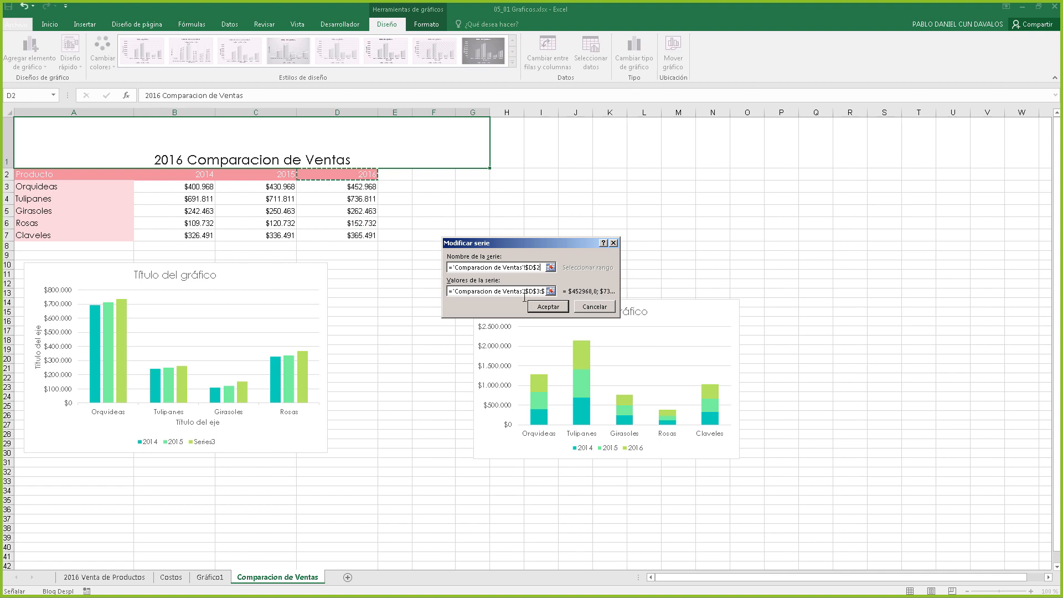
click(553, 308)
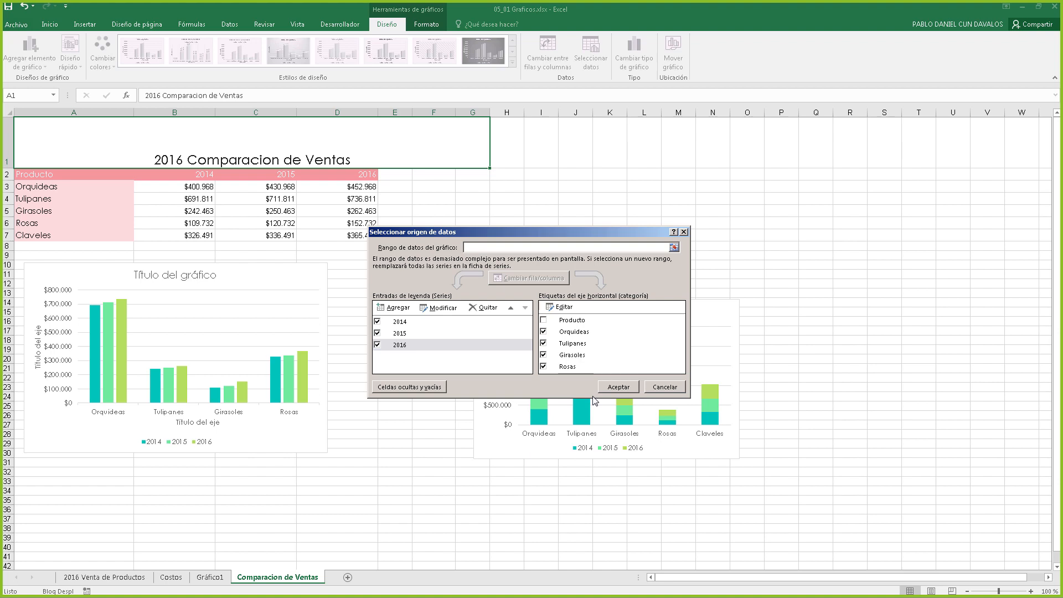
click(620, 387)
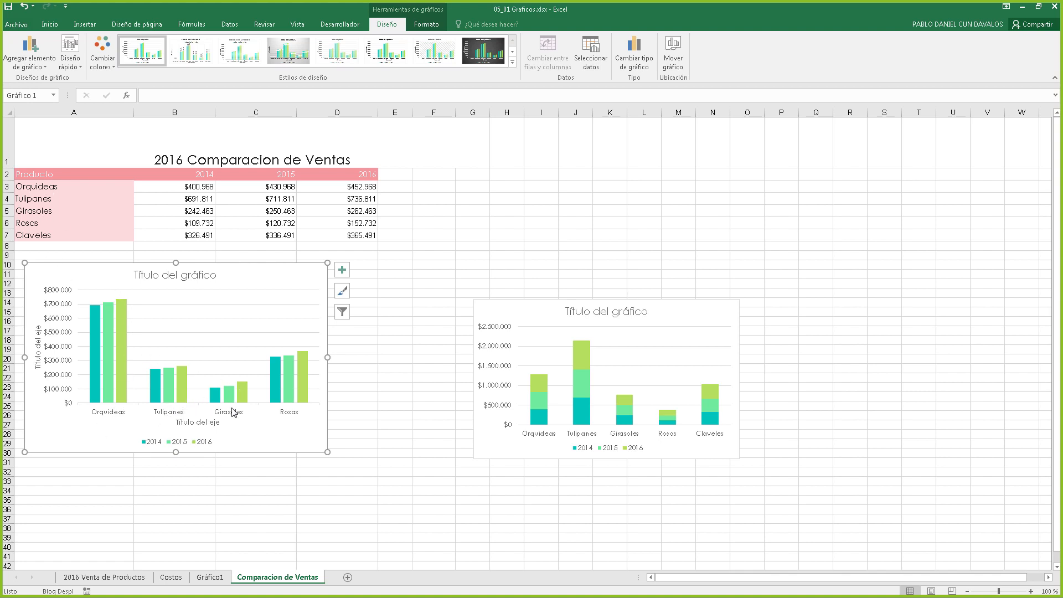
Set the clustered column chart's horizontal axis label range to A3:A7 and apply the data source changes
click(109, 307)
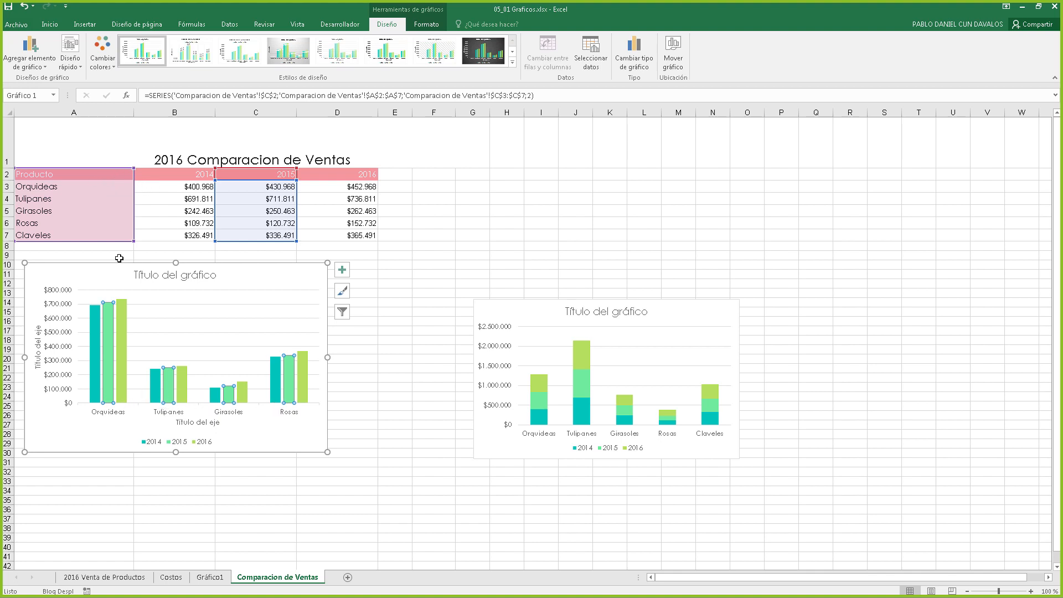
click(101, 423)
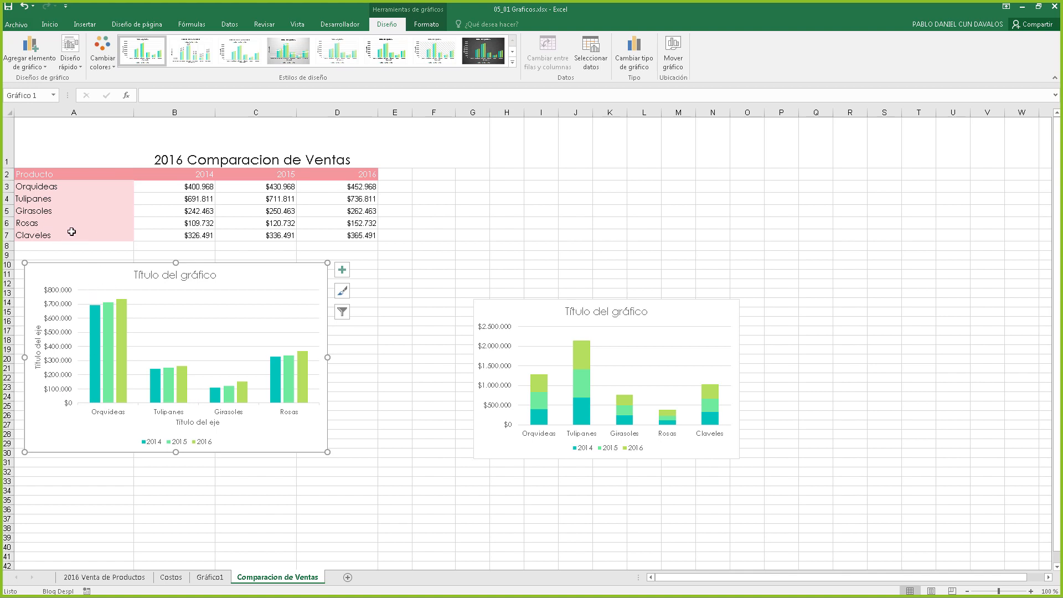
click(591, 52)
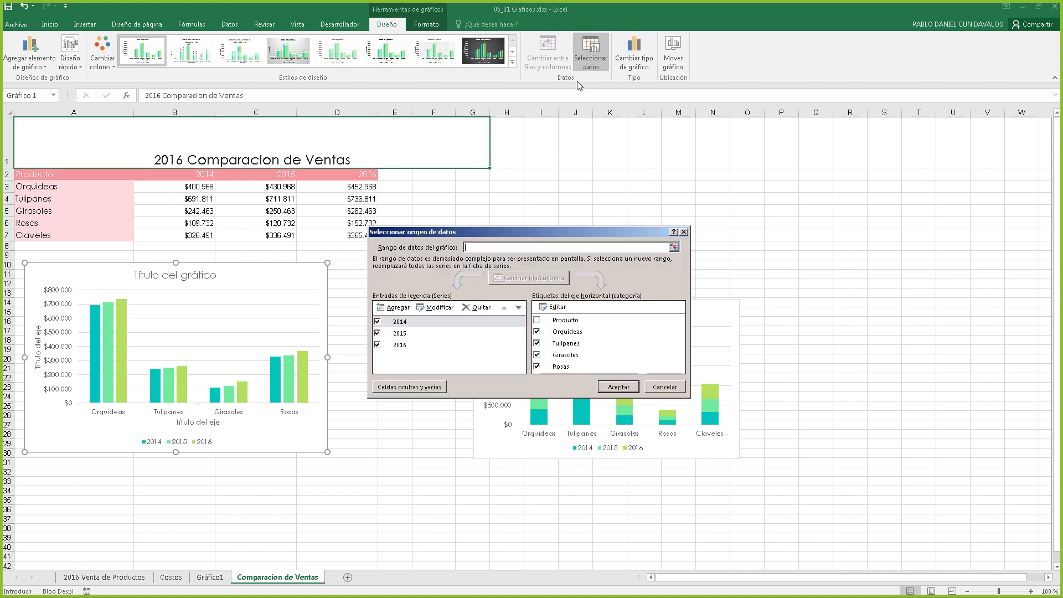
click(596, 357)
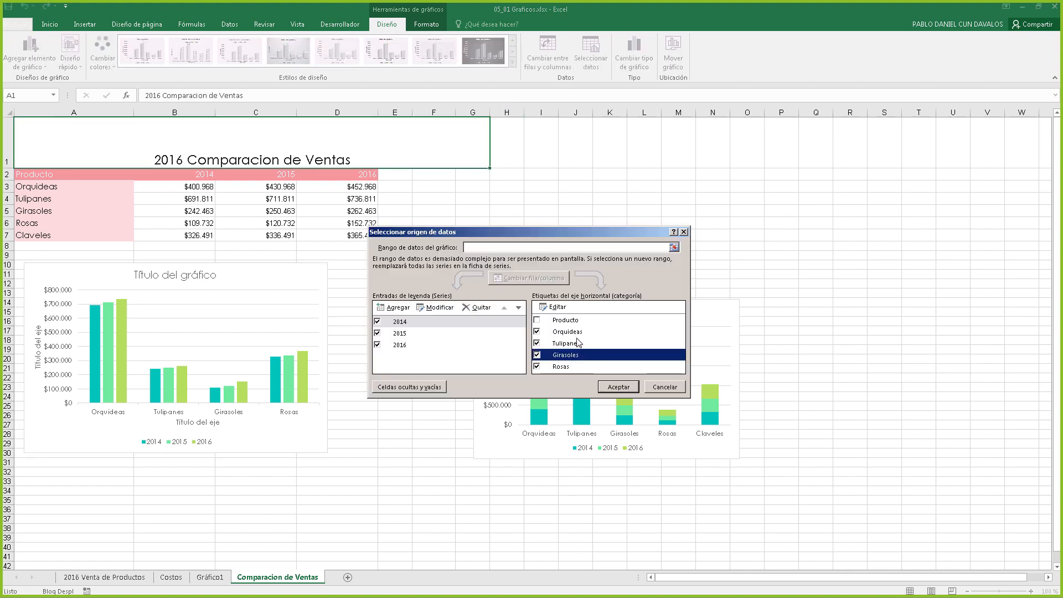
click(576, 332)
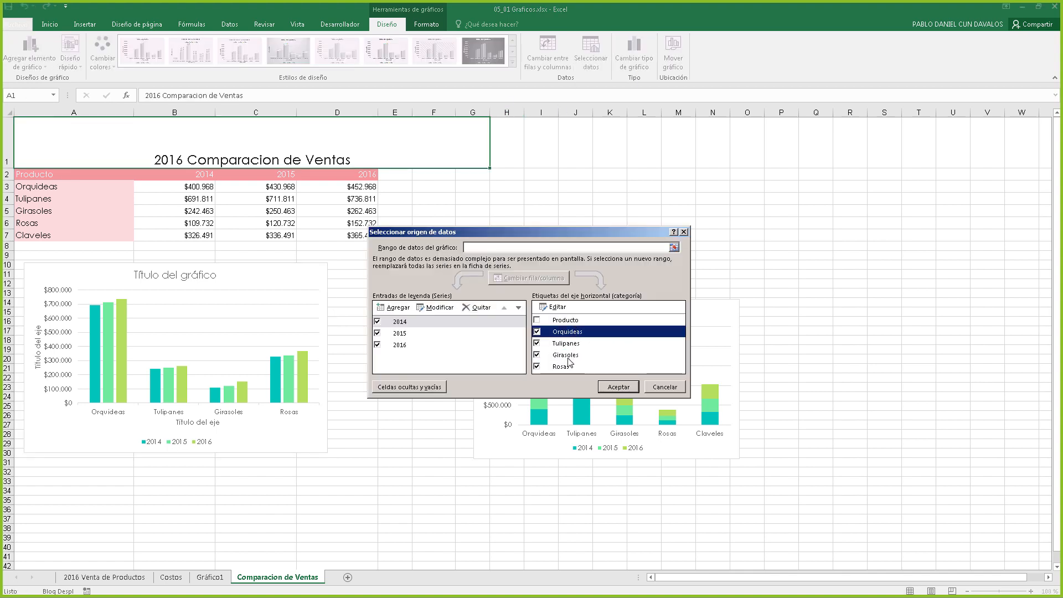
click(571, 357)
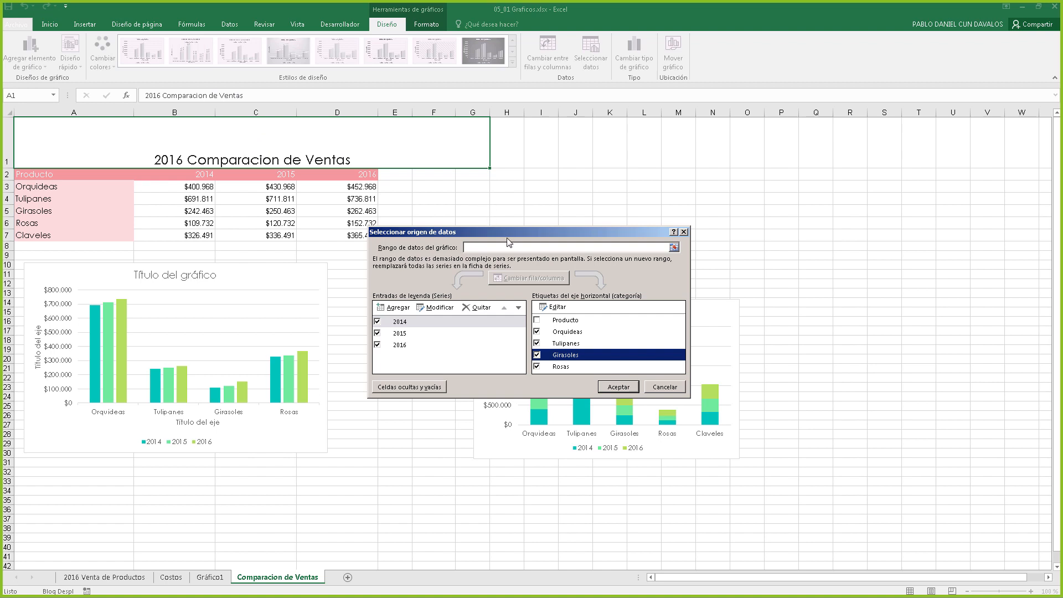
drag(472, 229, 457, 191)
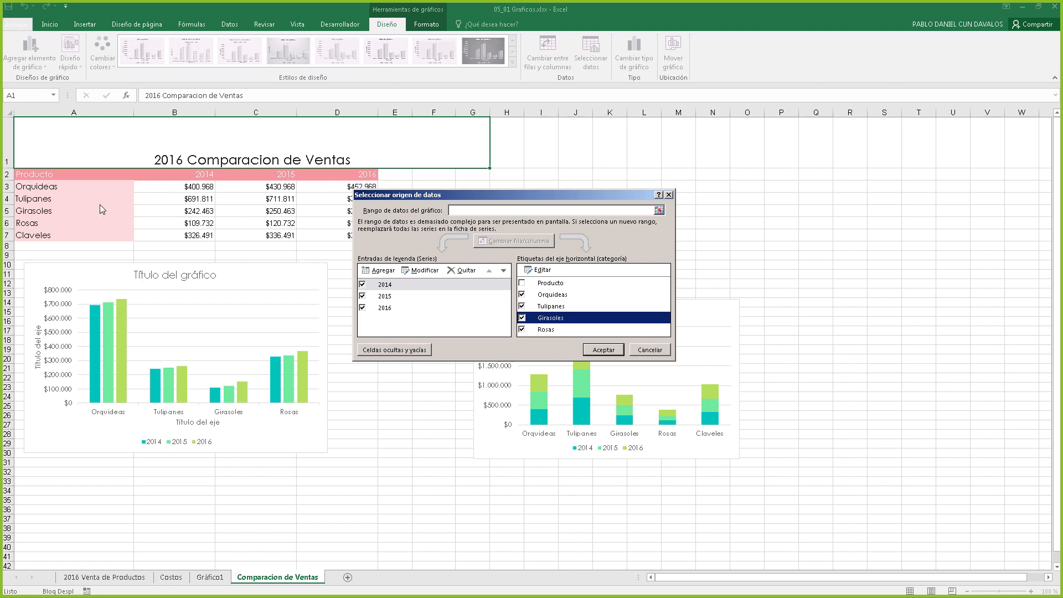
click(543, 271)
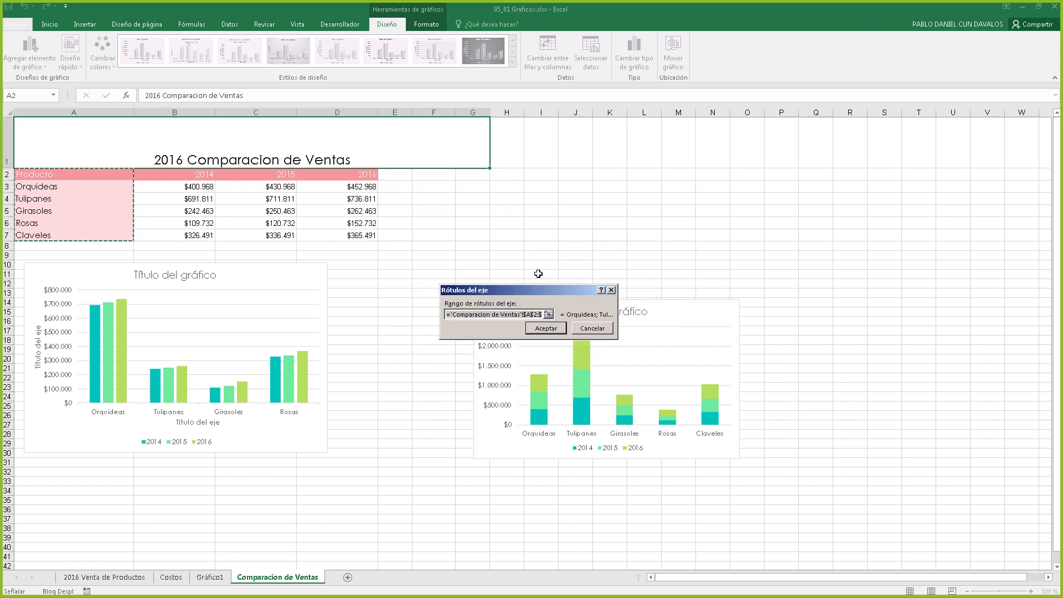
drag(59, 185, 55, 236)
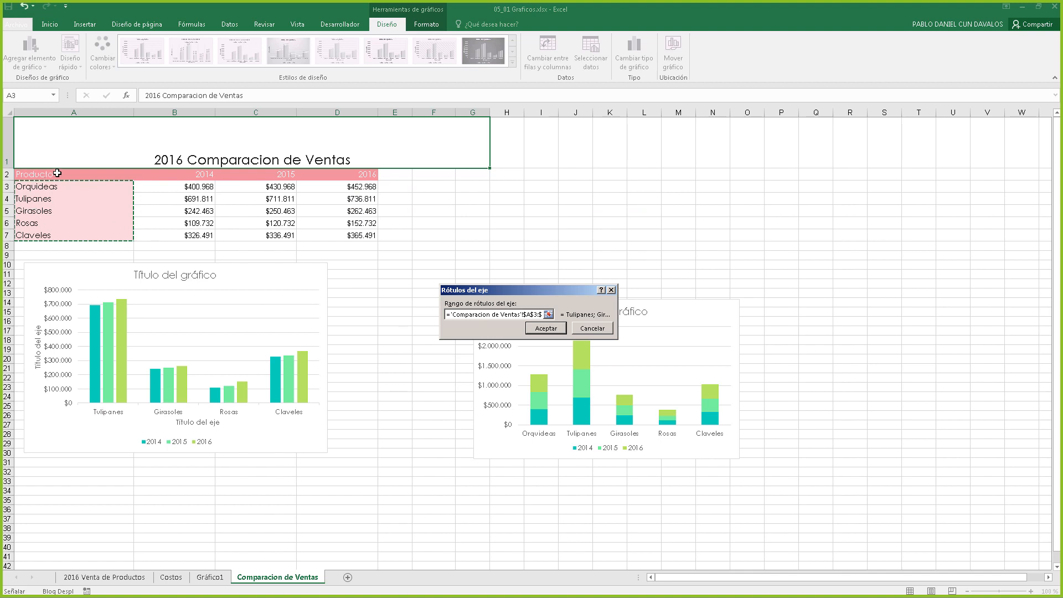
click(554, 329)
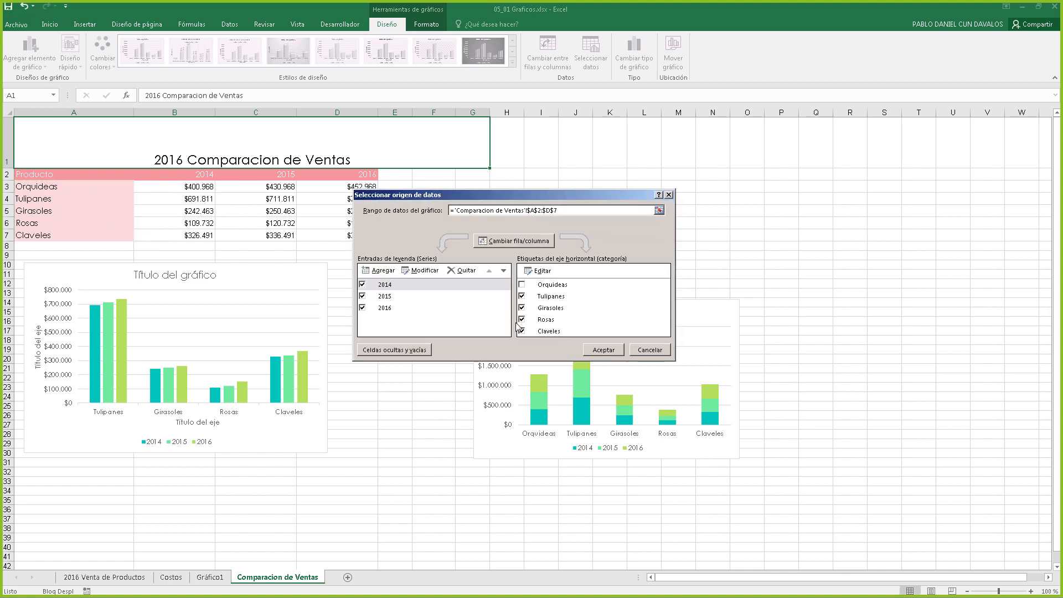
click(613, 351)
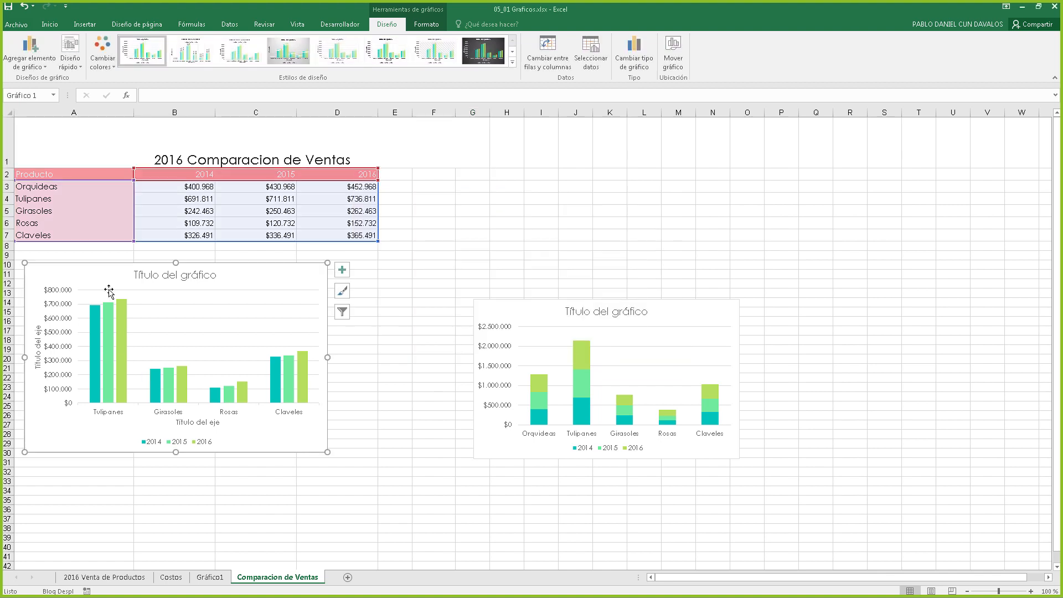
Include the Orquideas category in the clustered column chart's data source and apply the change
mouse_move(96, 322)
click(598, 58)
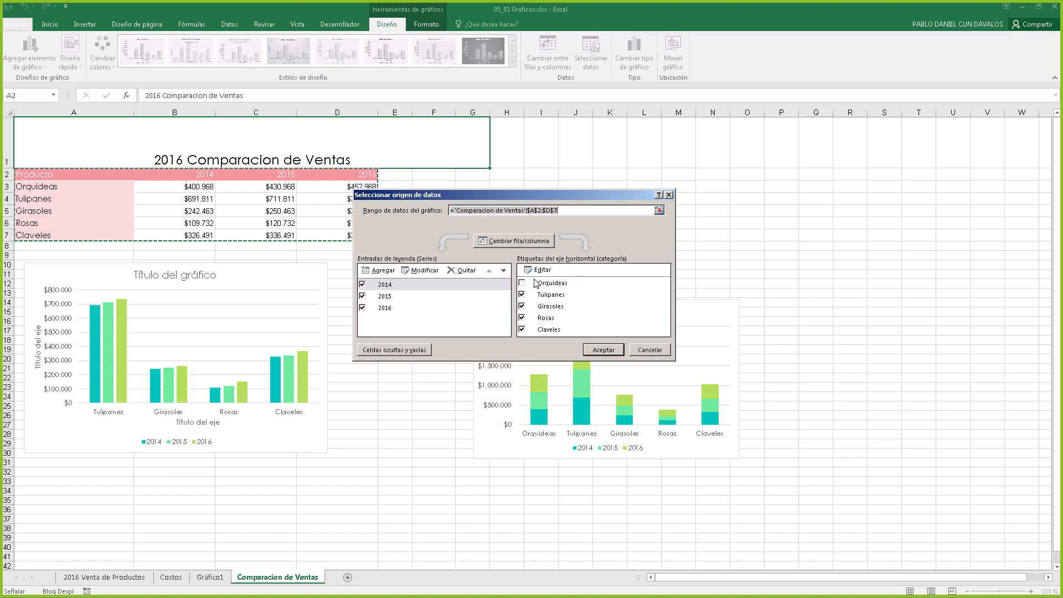
click(522, 283)
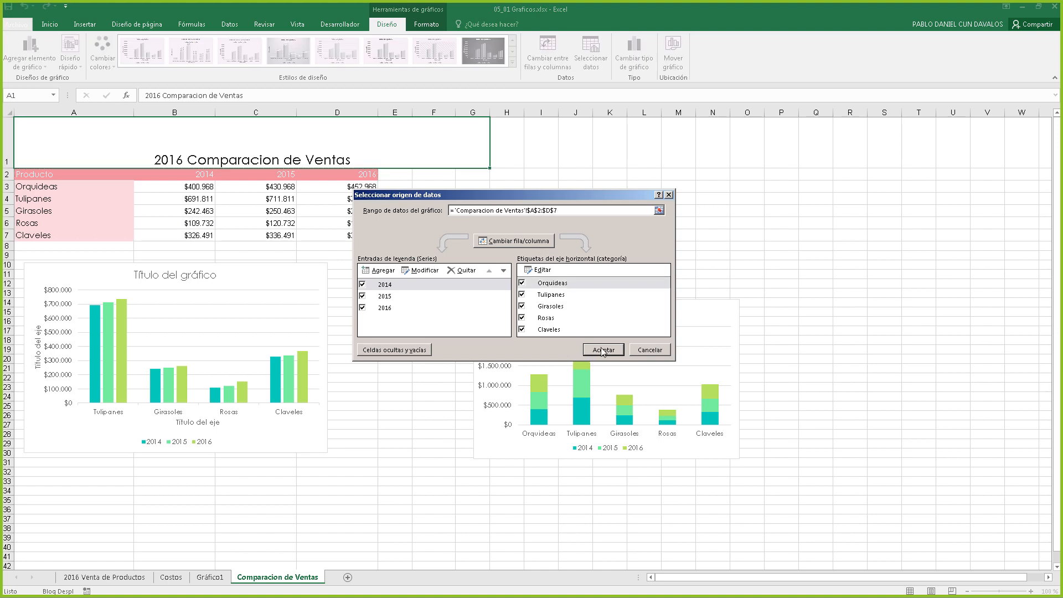
click(603, 350)
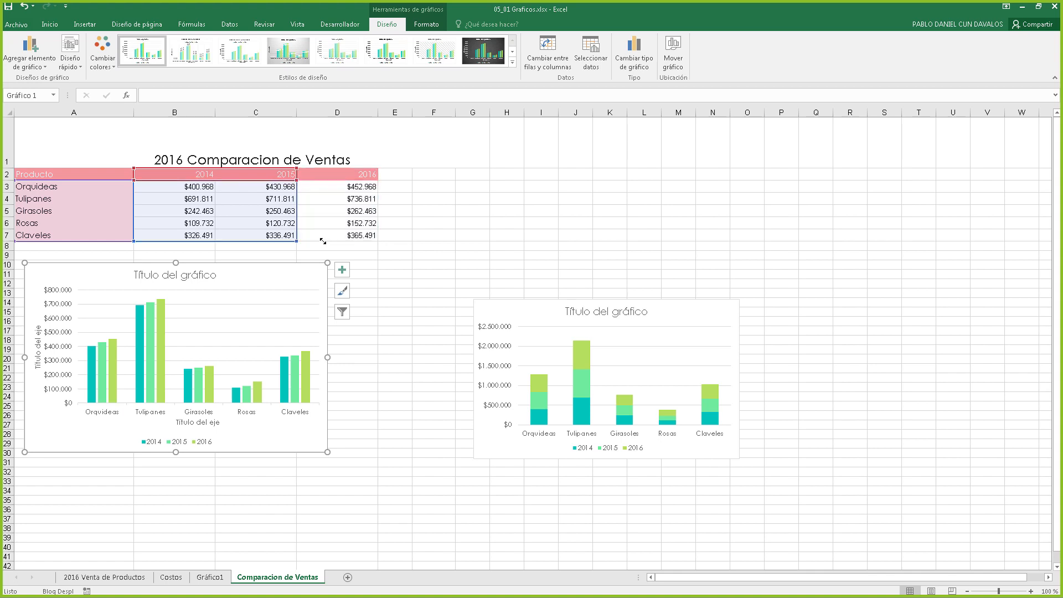
Shrink the chart's highlighted data range to exclude the 2016 column, and extend it back through column D
drag(350, 238, 305, 241)
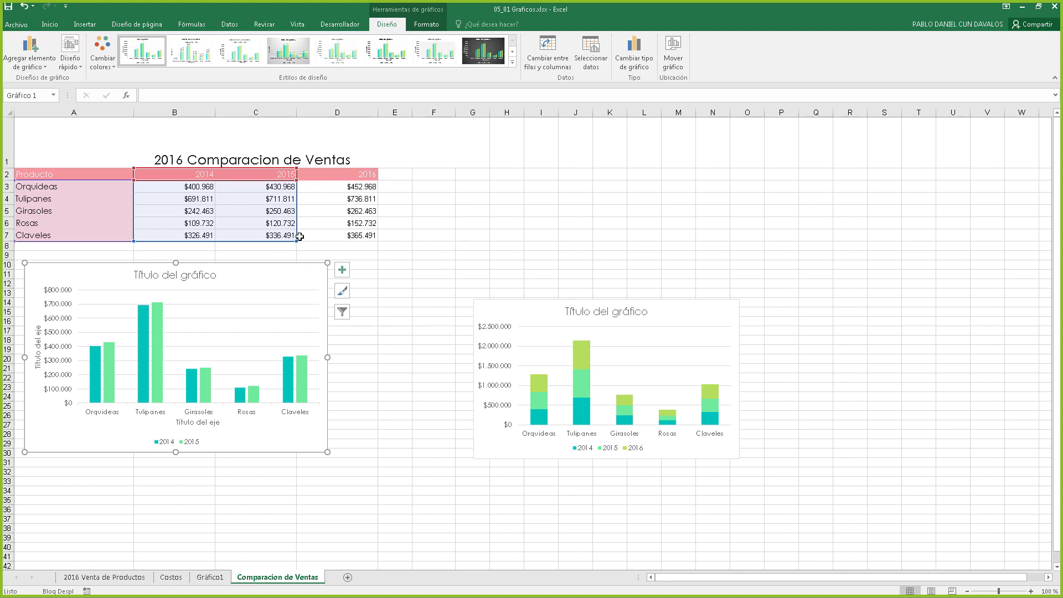
drag(313, 241, 350, 239)
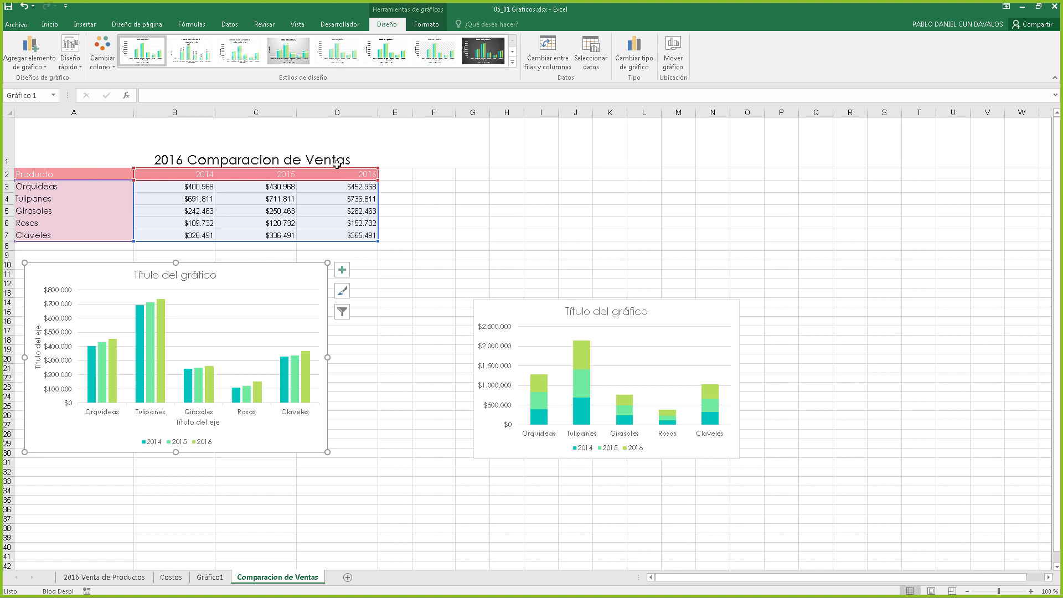
Exclude the 2016 series in the chart's data source settings and apply the change
click(591, 61)
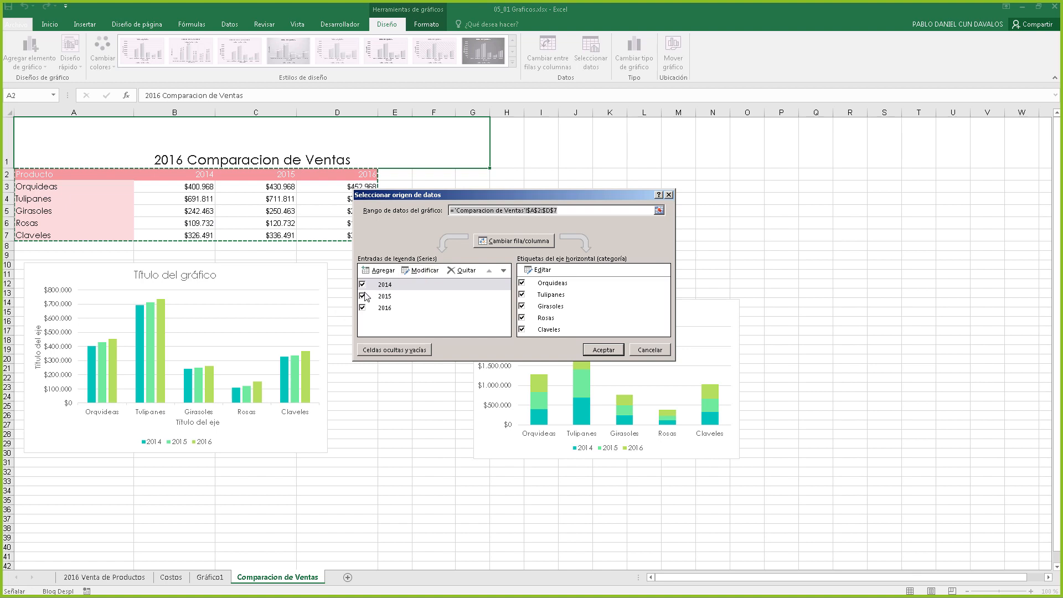
click(363, 308)
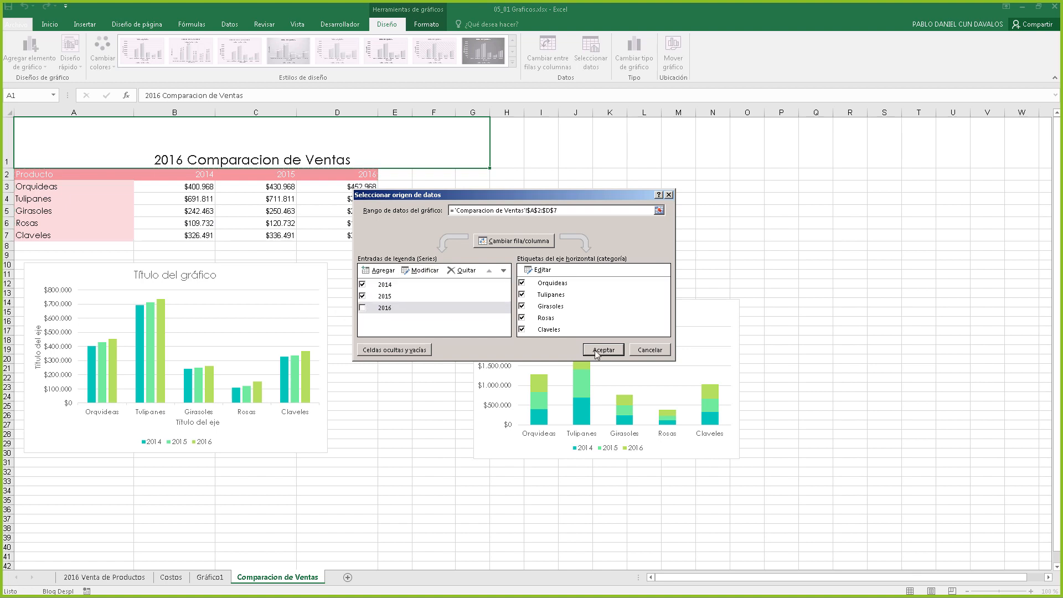
key(Return)
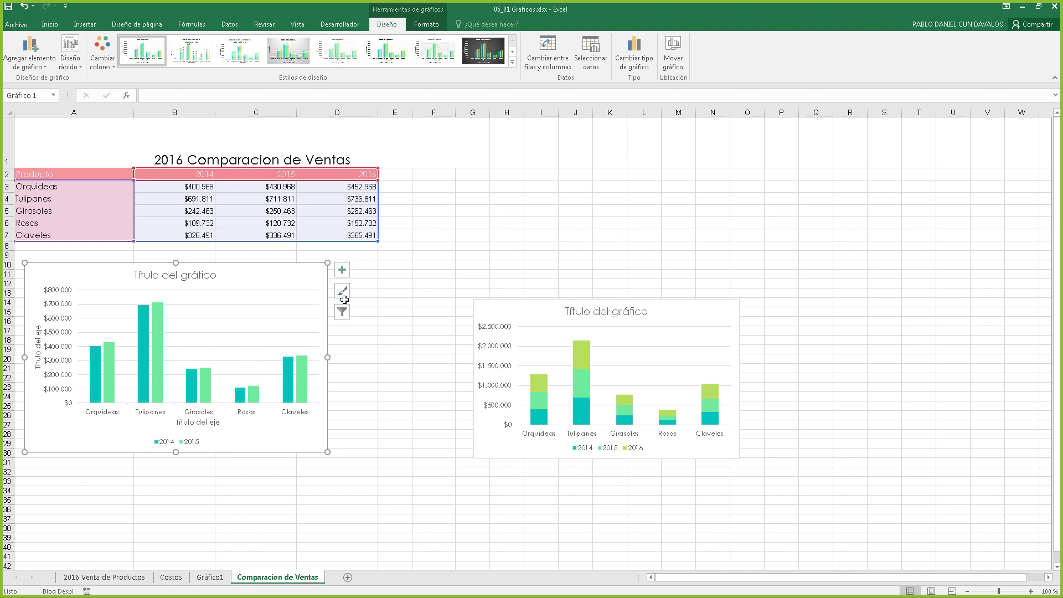
Include the 2016 series again in the chart's data source settings and apply the change
click(595, 59)
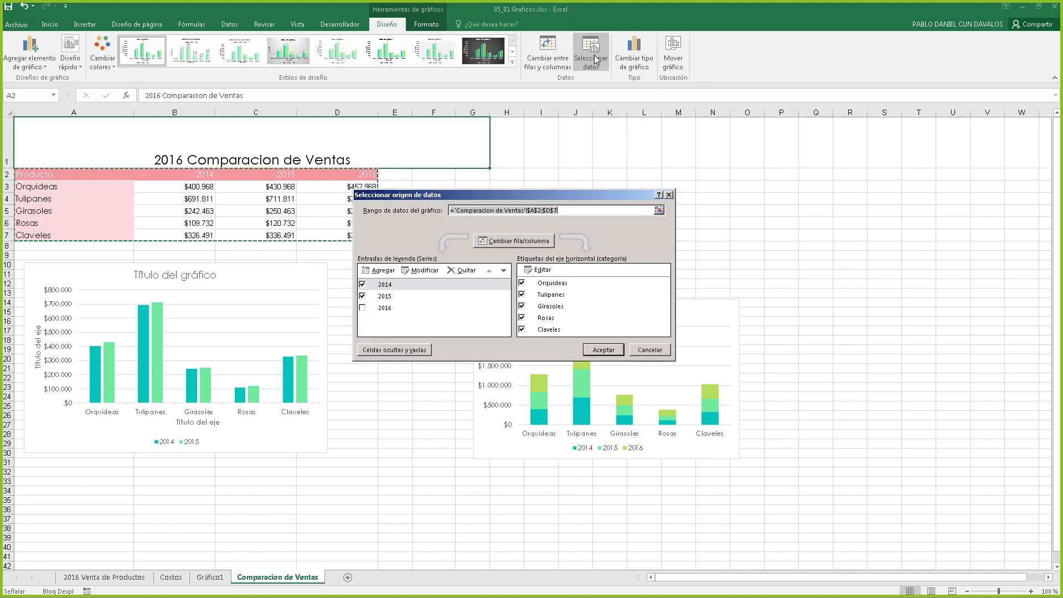
click(362, 308)
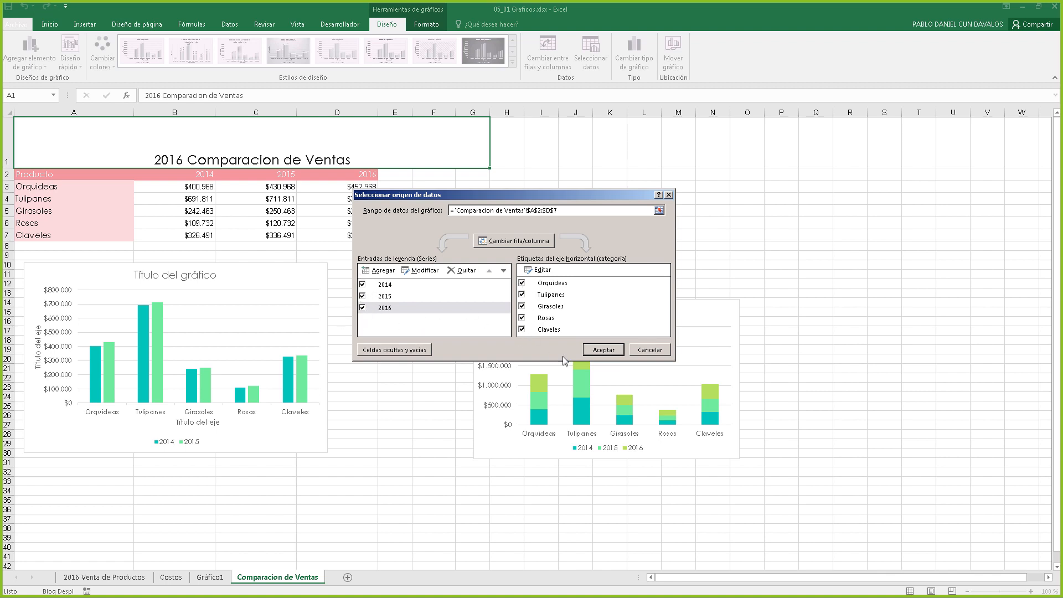
click(611, 350)
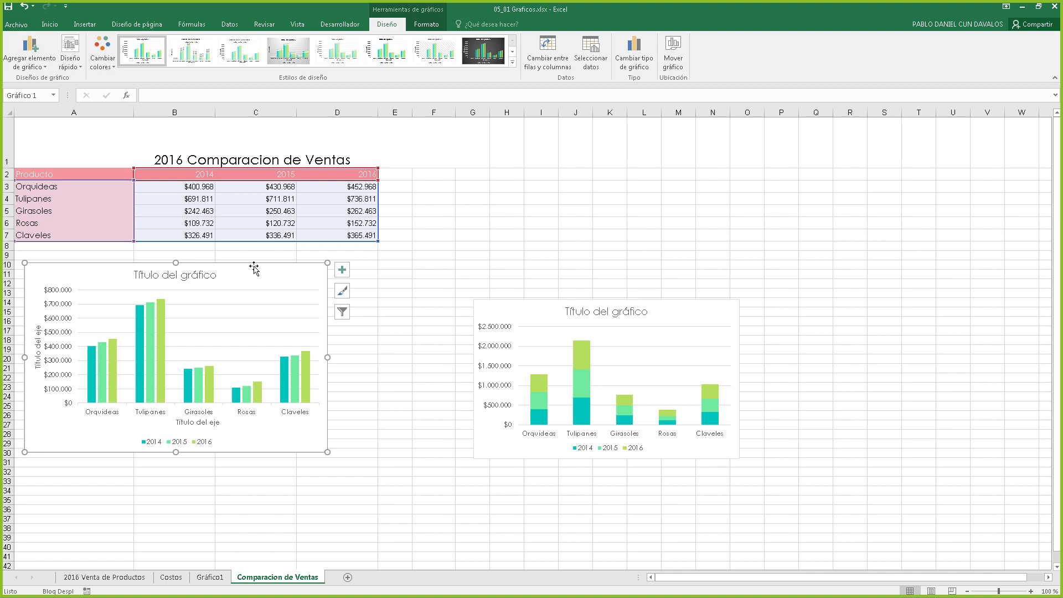
Move the clustered column chart slightly down the sheet and select the sales table range A2:D7
drag(254, 270, 255, 287)
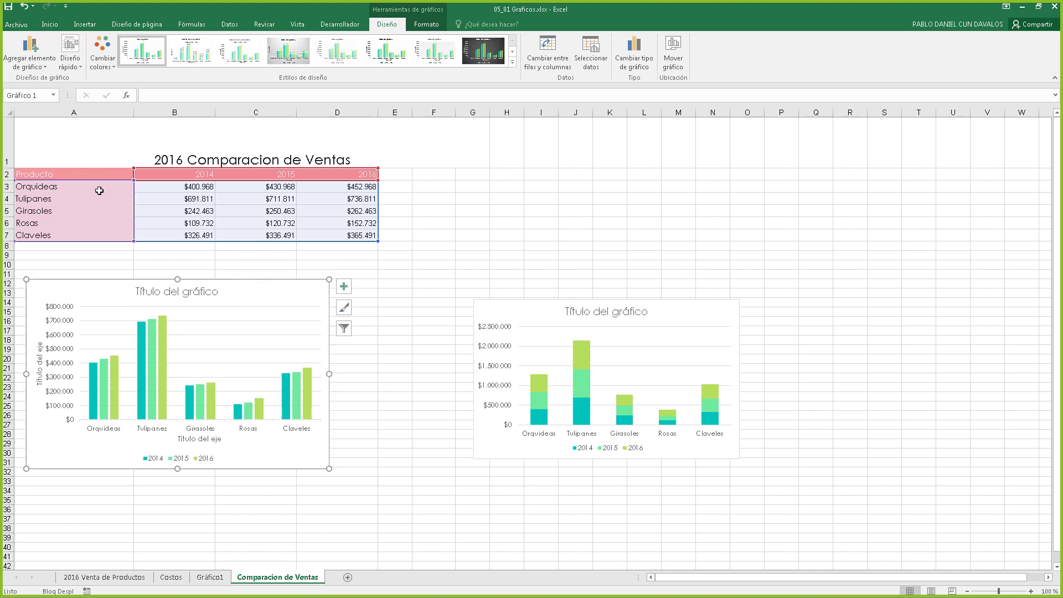
drag(41, 177, 360, 235)
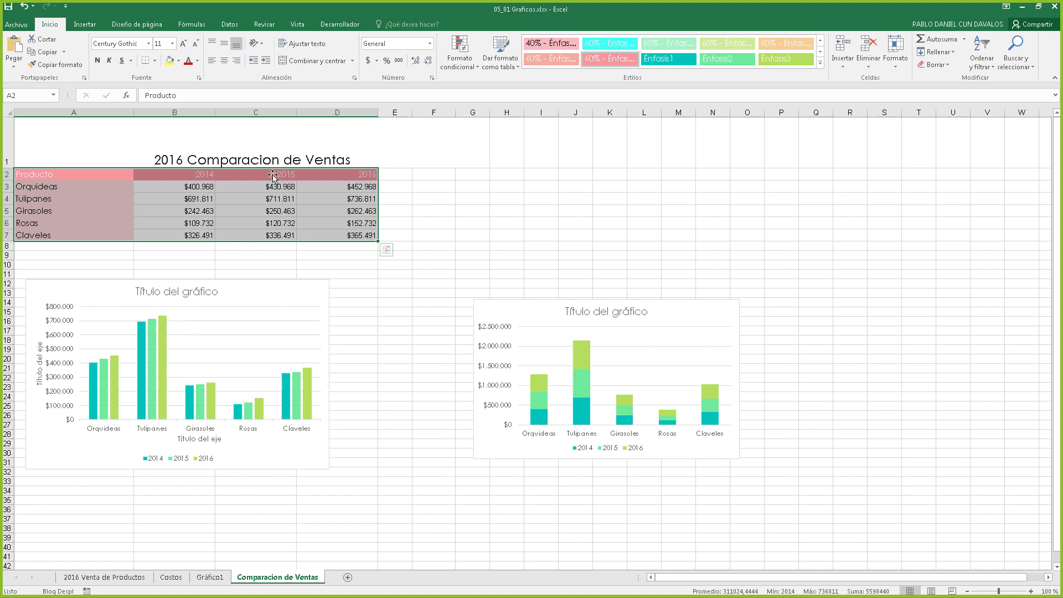
Try to select A2:B7 together with the 2016 column, return to cell A2 and dismiss the reference search
click(138, 192)
drag(57, 170, 200, 237)
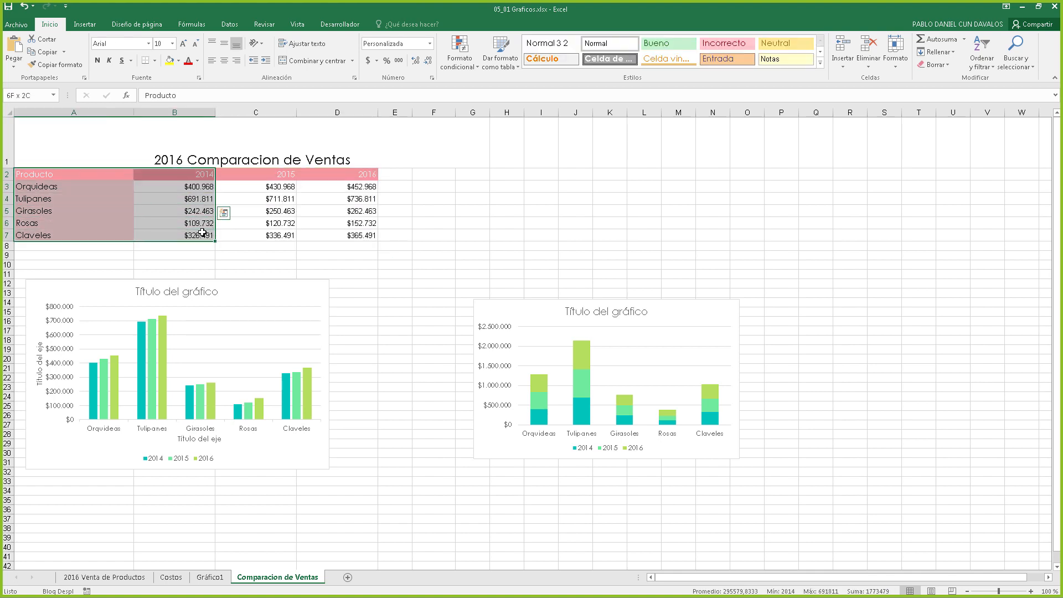
alt+click(345, 175)
drag(344, 221, 345, 222)
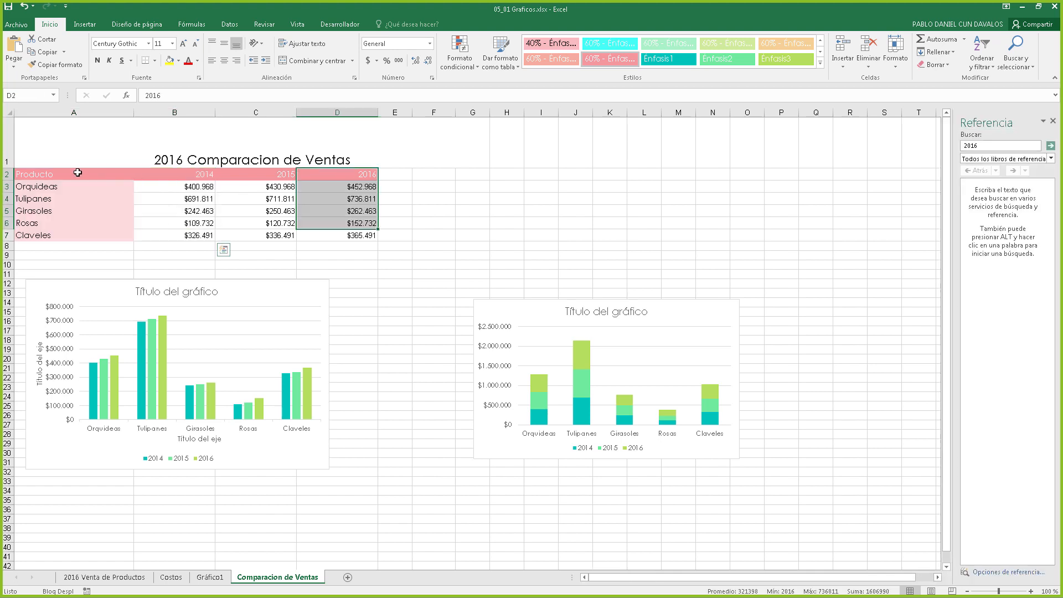
click(52, 176)
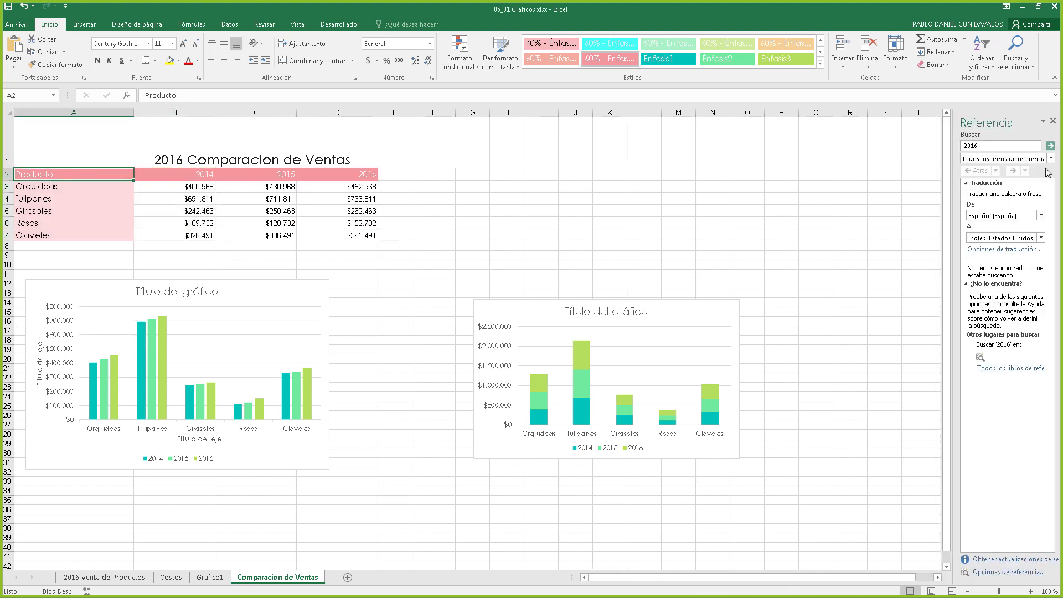
click(1053, 121)
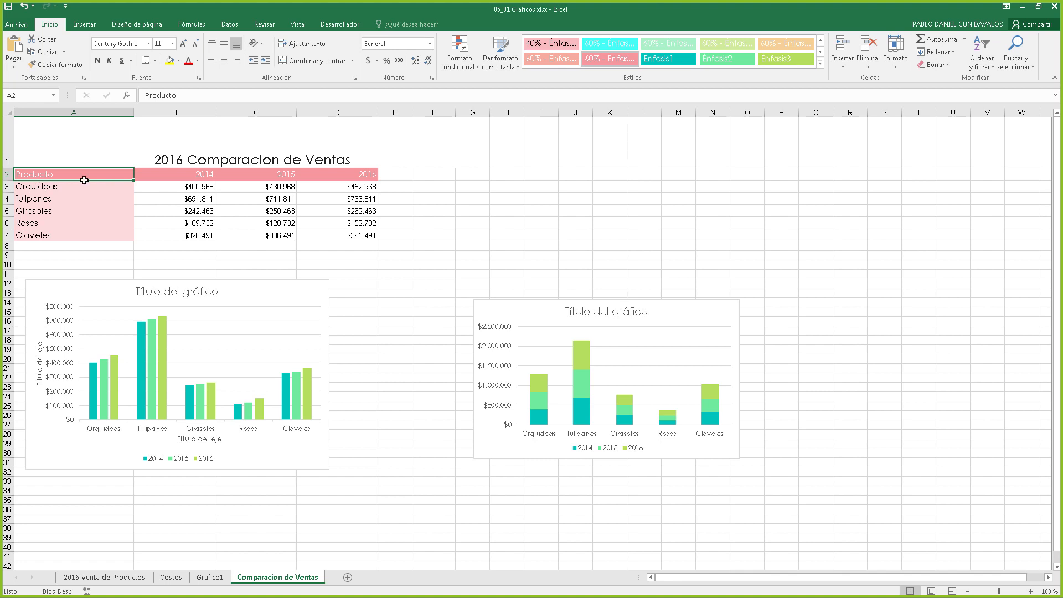
Select the product names and 2014 values in A2:B7 together with the 2016 values in D2:D7
drag(83, 178, 193, 236)
ctrl+drag(331, 174, 332, 236)
drag(44, 176, 205, 238)
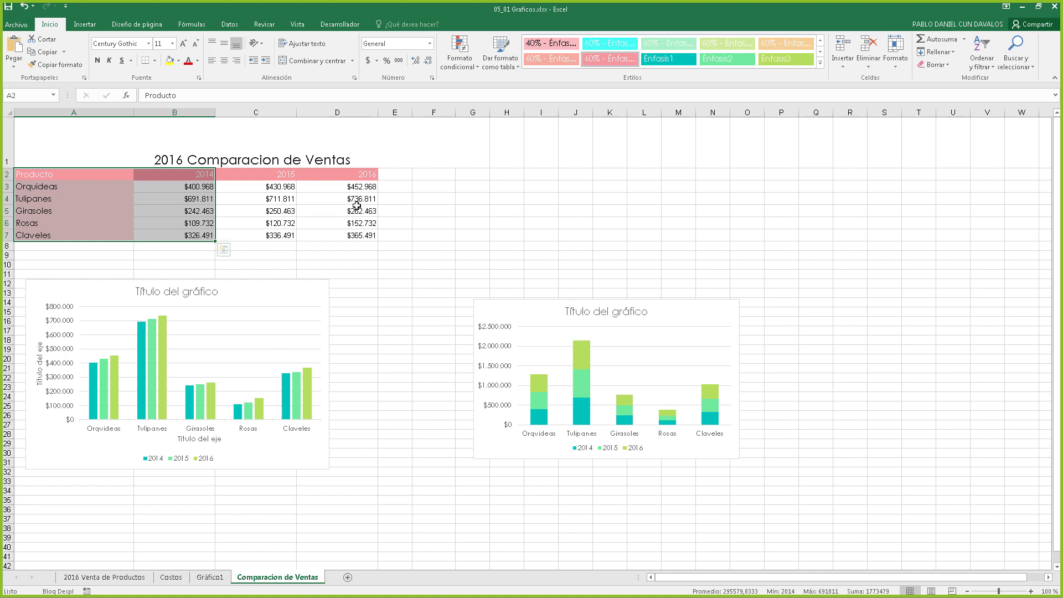
ctrl+drag(360, 169, 366, 236)
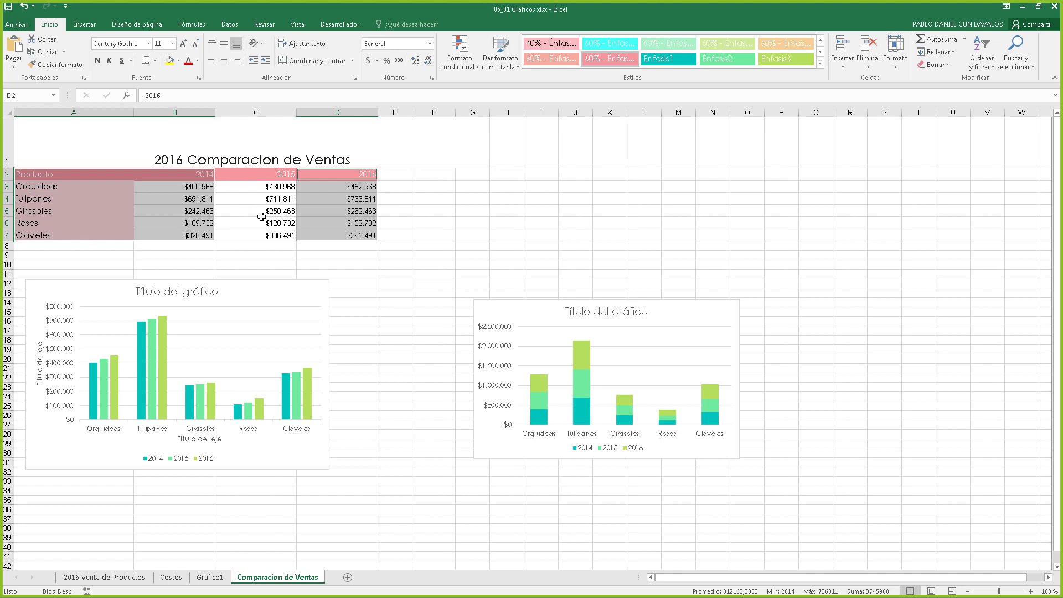
Exclude the 2015 series from the clustered column chart's data source
click(263, 288)
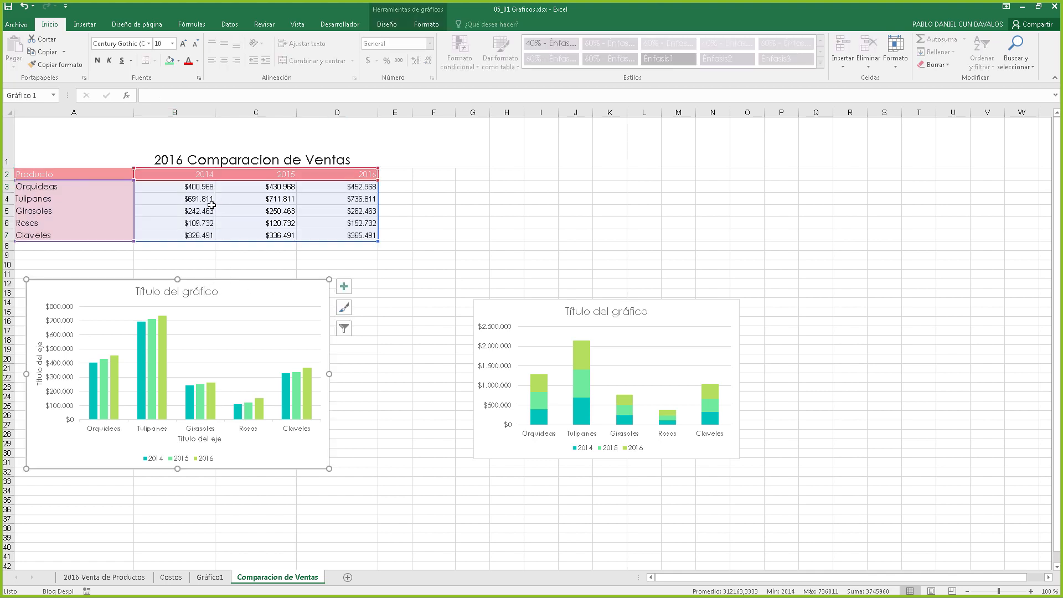
drag(46, 173, 333, 236)
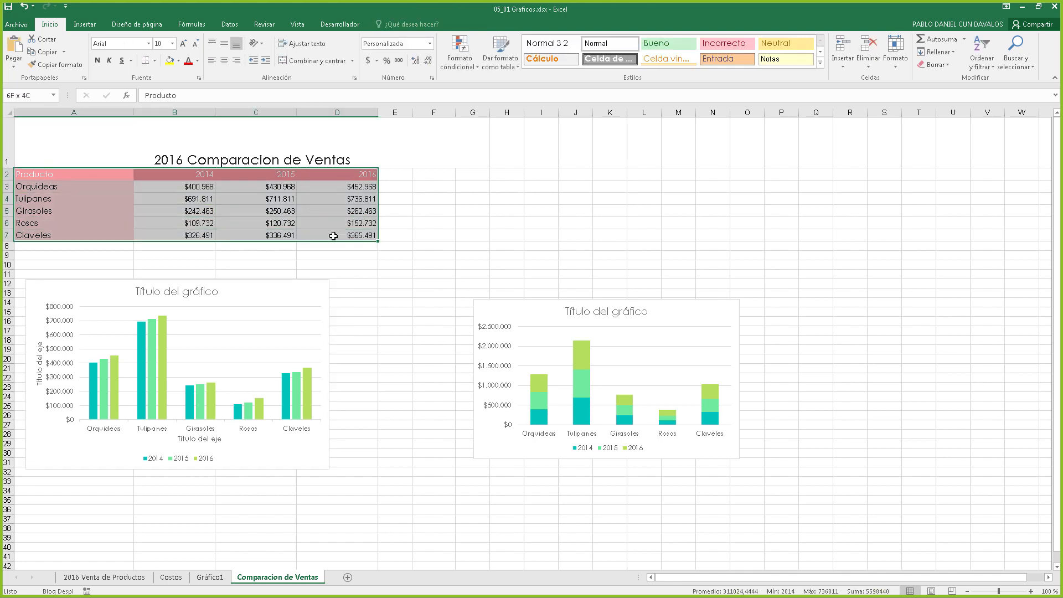
click(268, 299)
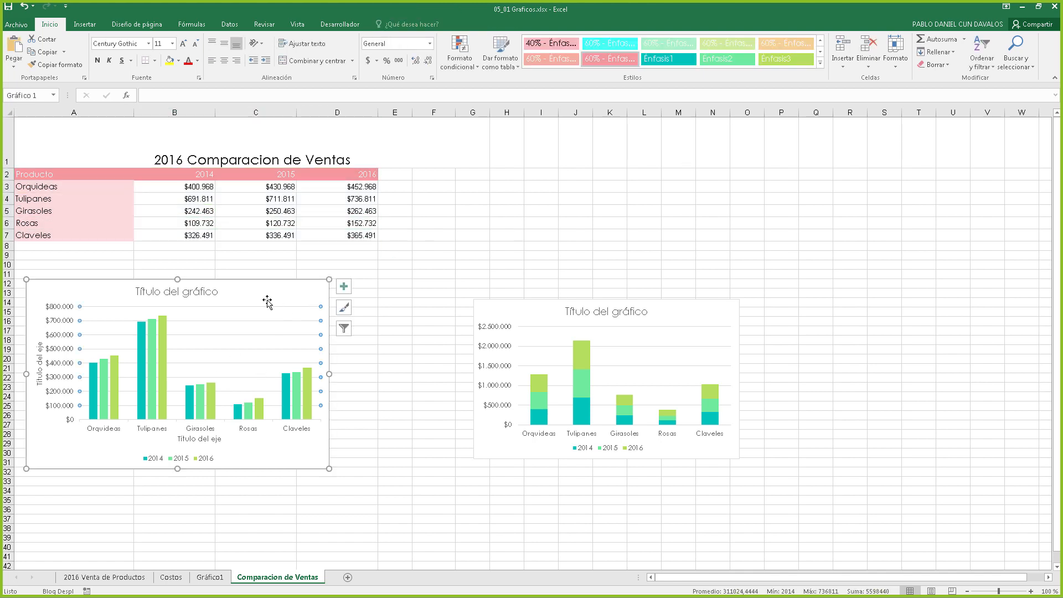
click(309, 292)
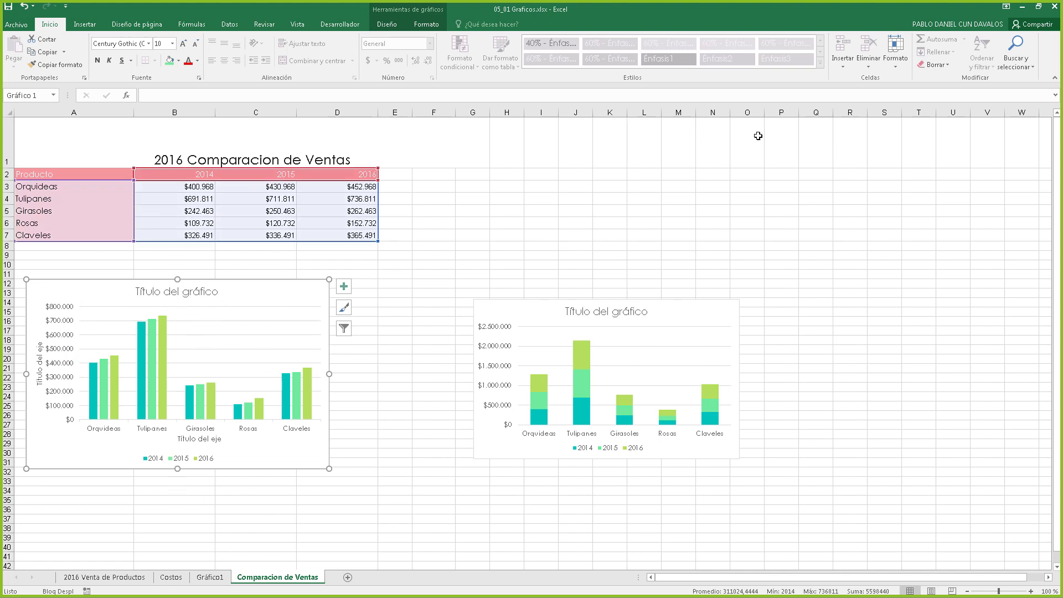
click(387, 25)
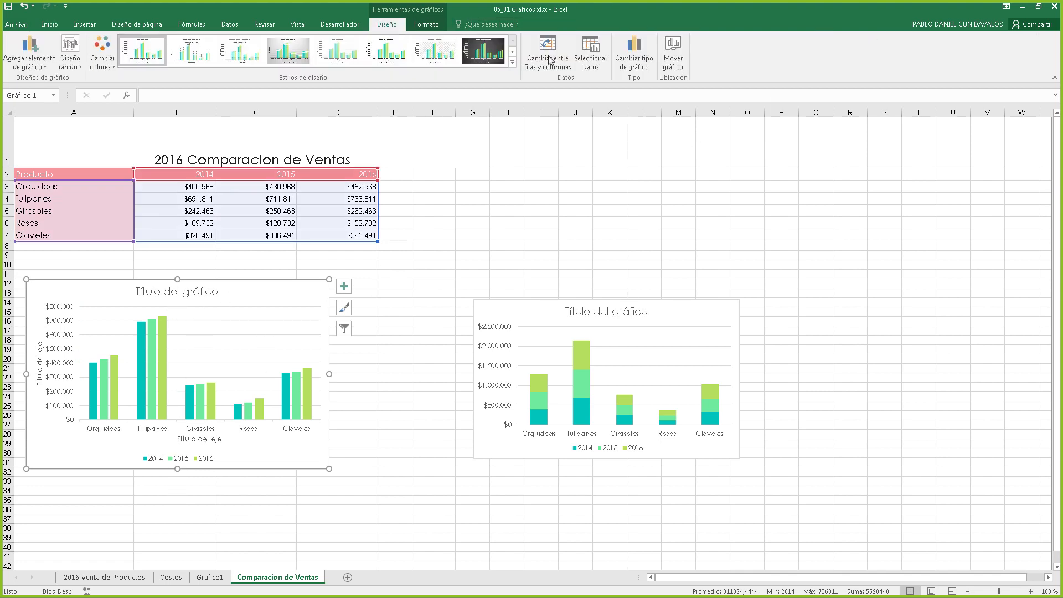
click(598, 54)
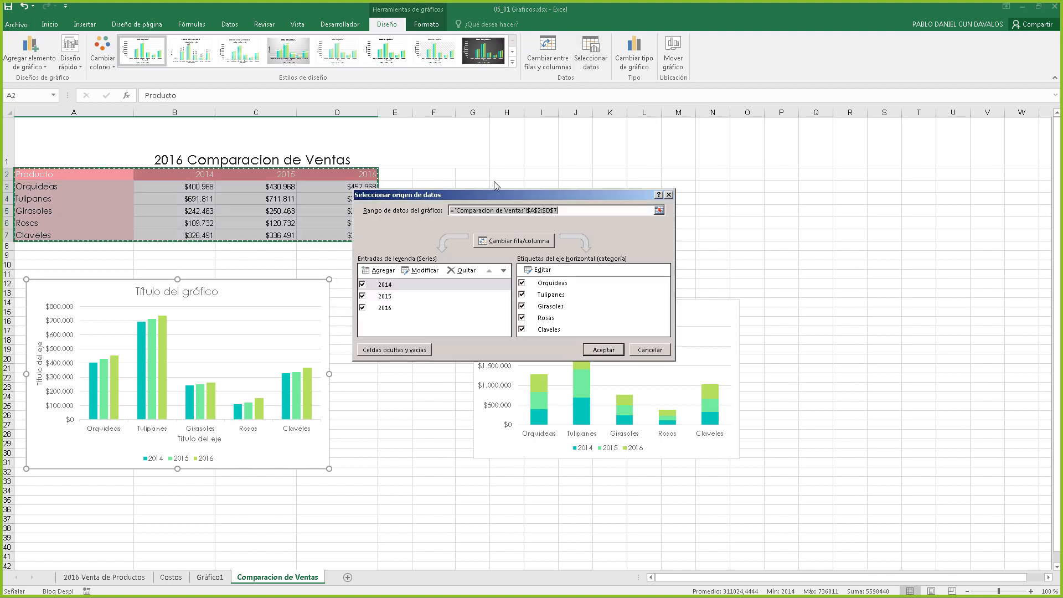
click(363, 296)
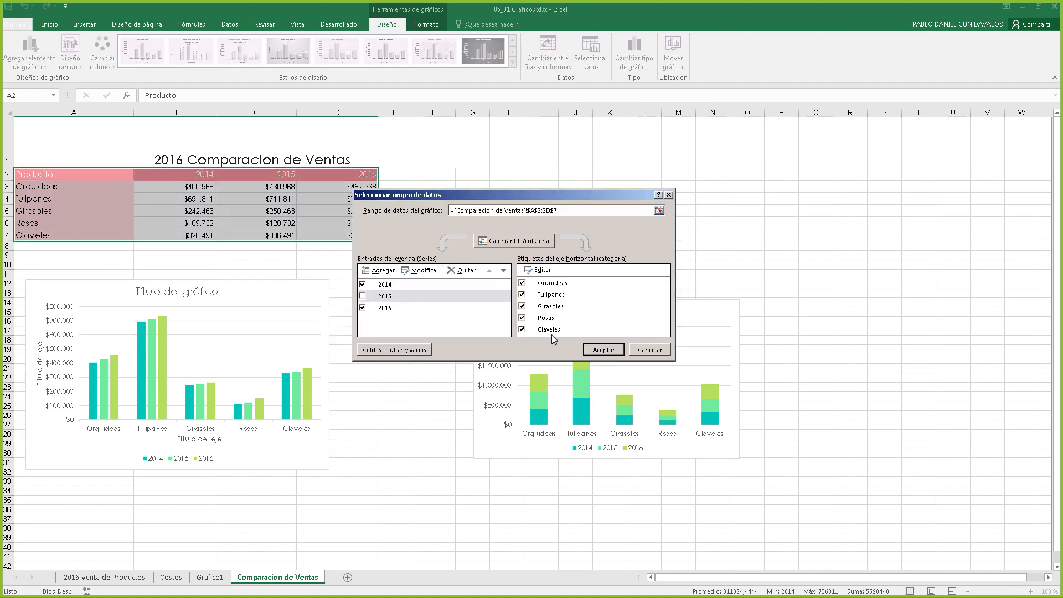
click(596, 351)
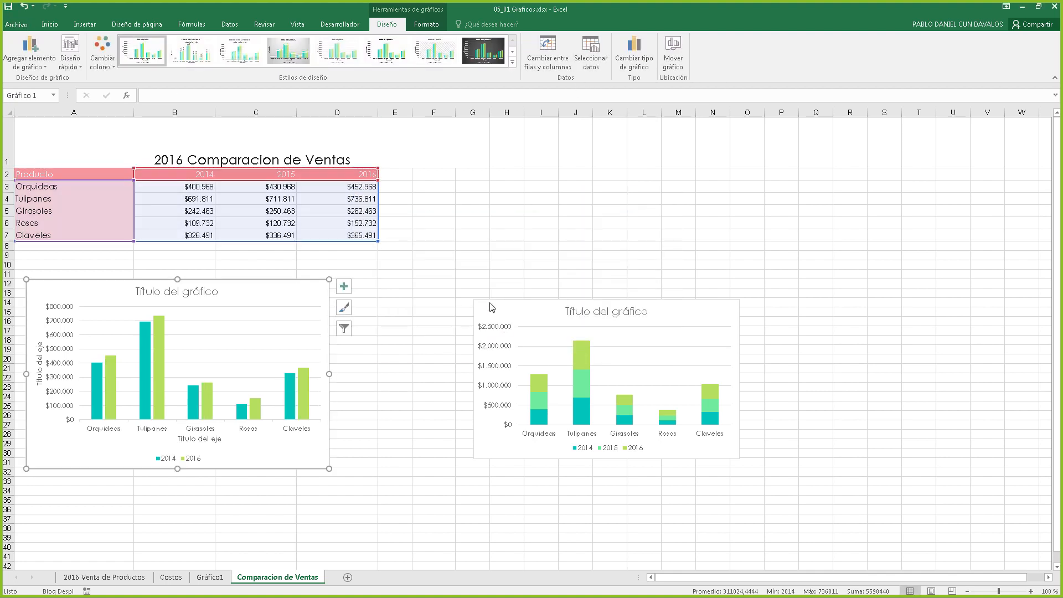
click(433, 266)
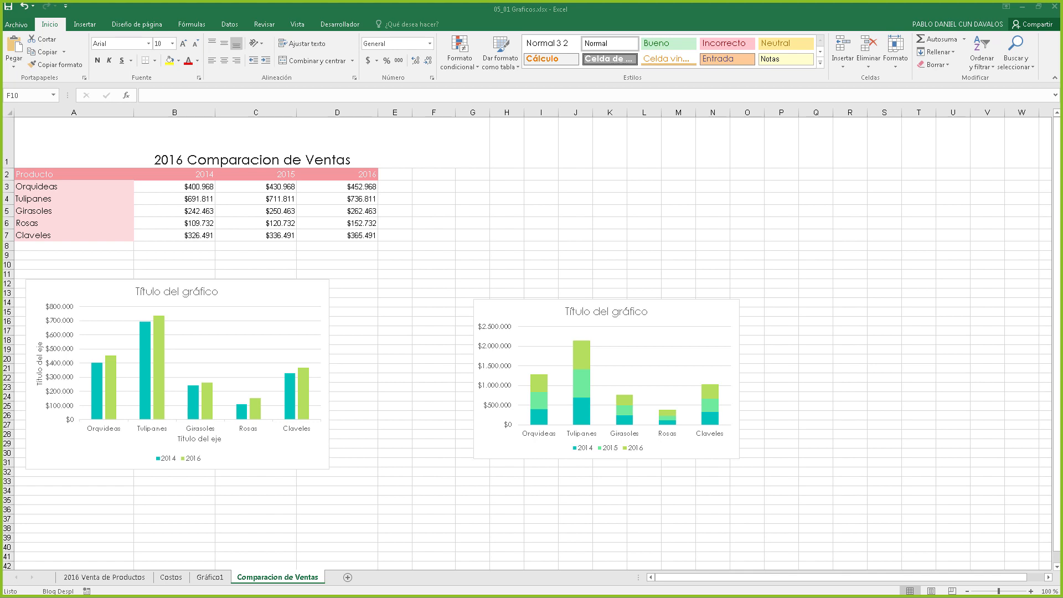
Show the chart area formatting options for the clustered column chart and select its source data A2:D7
double_click(299, 291)
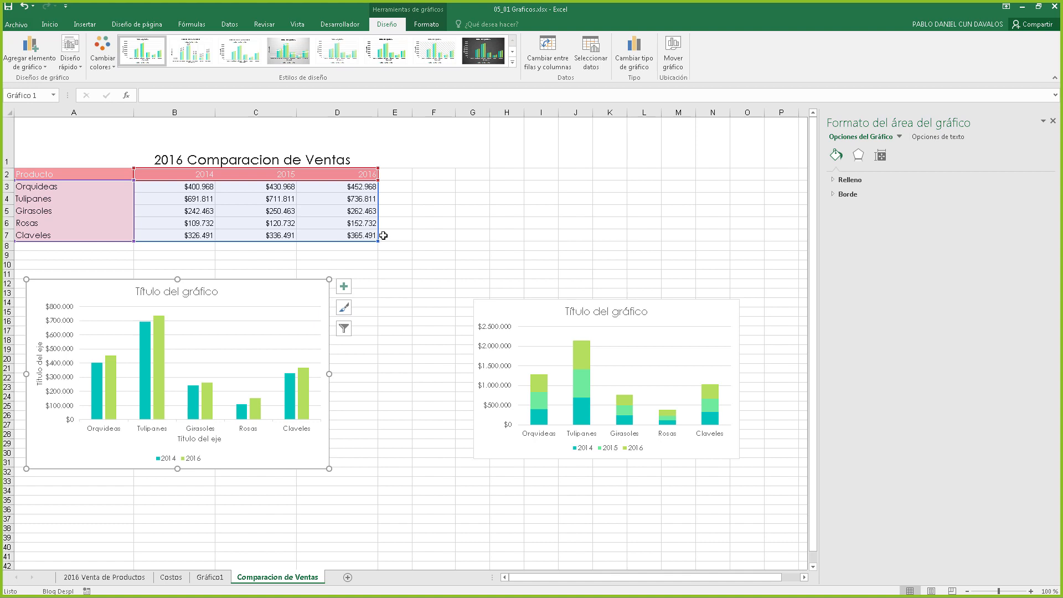
click(357, 213)
drag(113, 174, 360, 237)
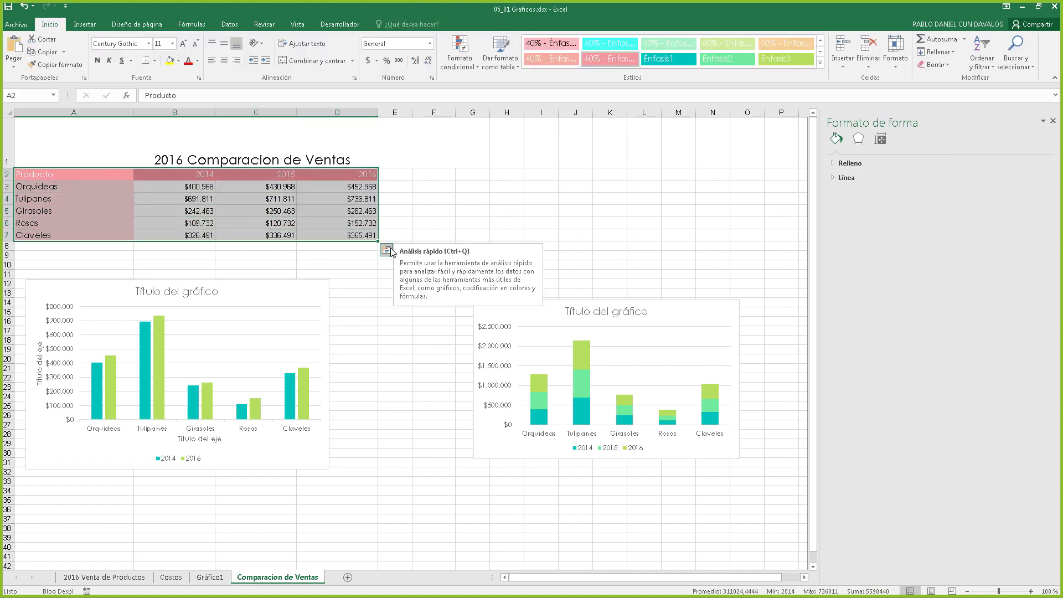
Examine the alternative chart types for the clustered column chart, including line, bar, scatter, surface and area, plus the recommended charts
click(250, 301)
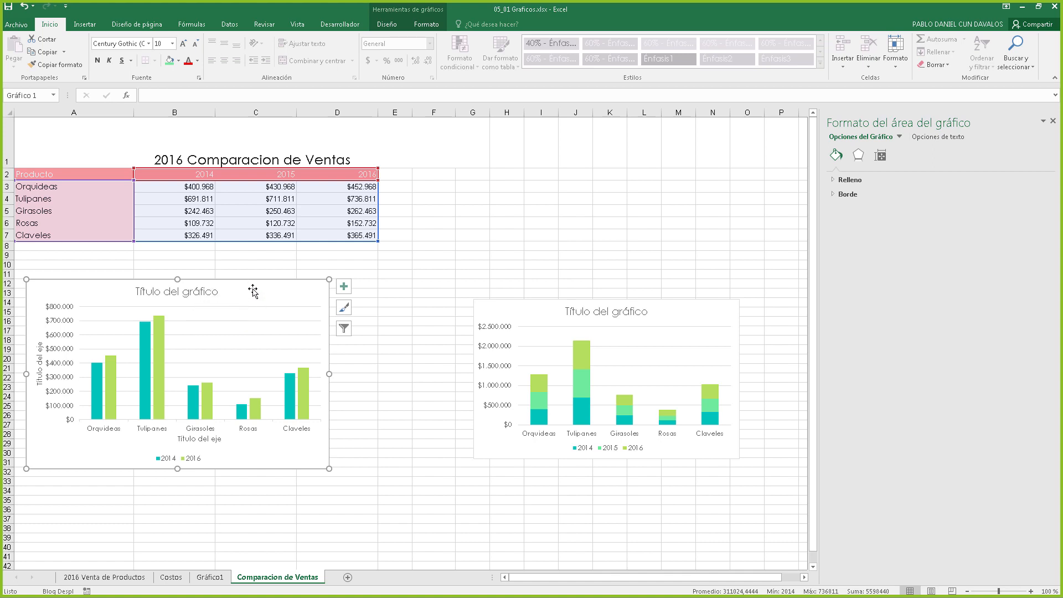
click(383, 26)
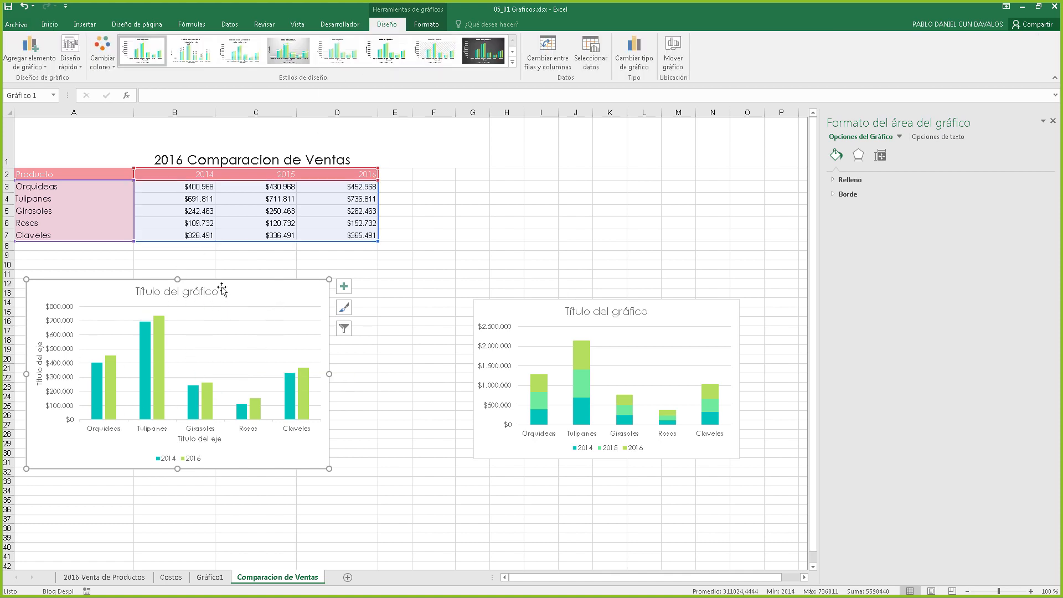
click(631, 62)
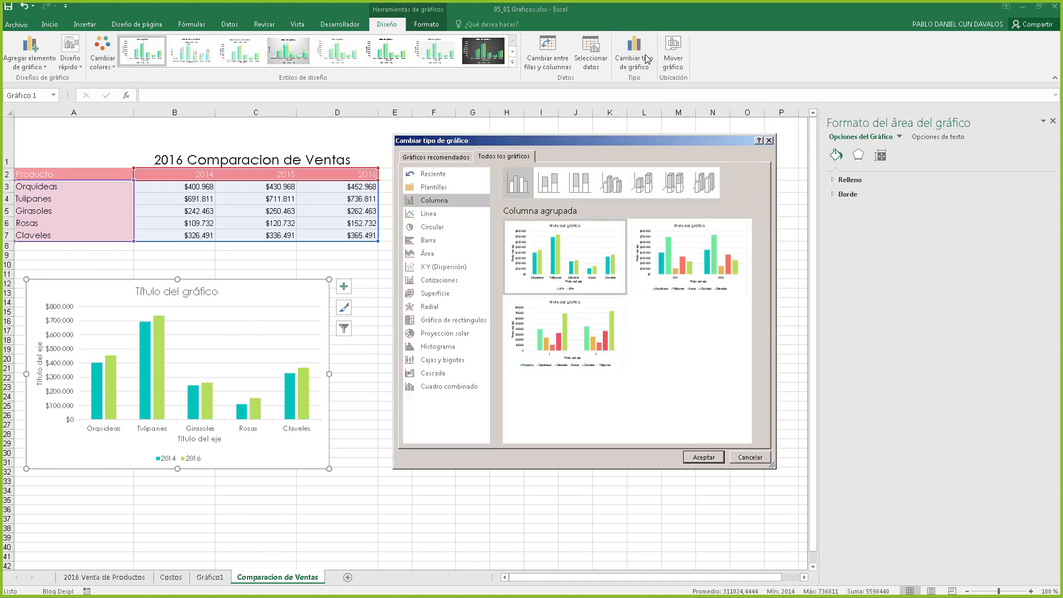
click(428, 214)
click(431, 241)
click(435, 267)
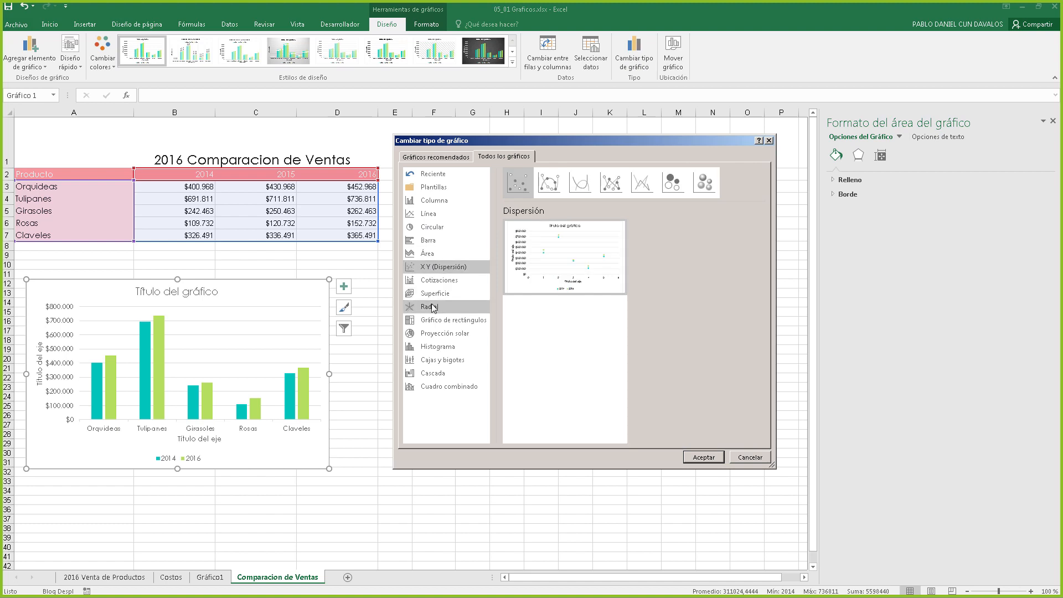
click(441, 360)
click(437, 292)
click(428, 214)
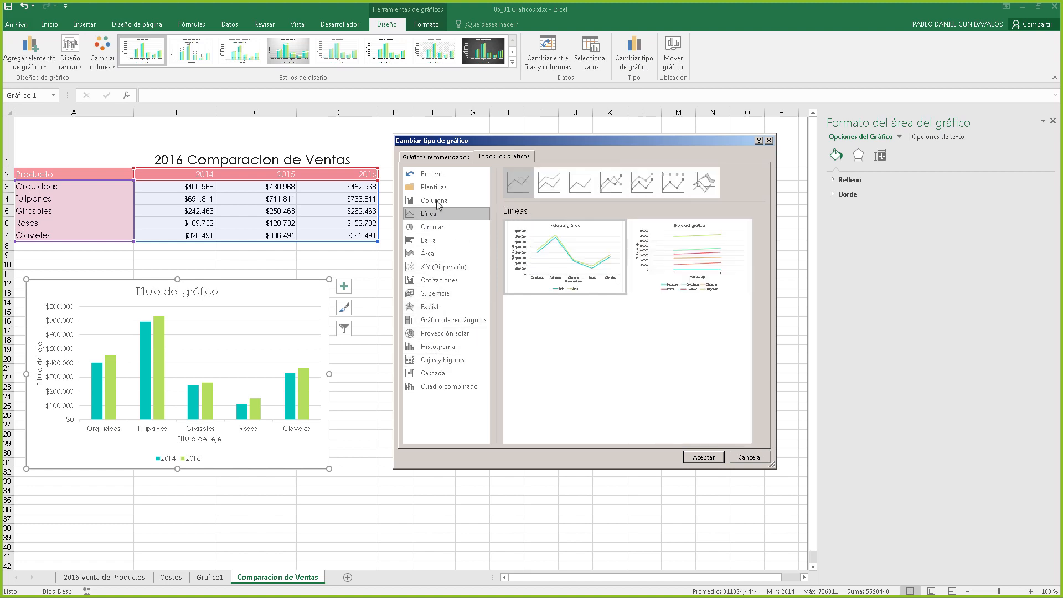
click(437, 254)
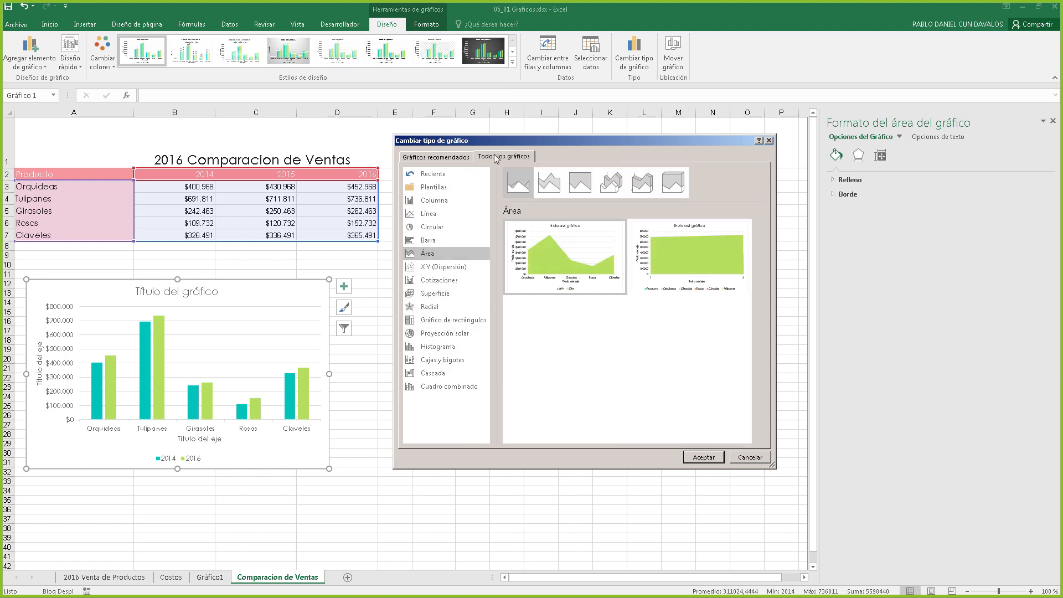
click(447, 160)
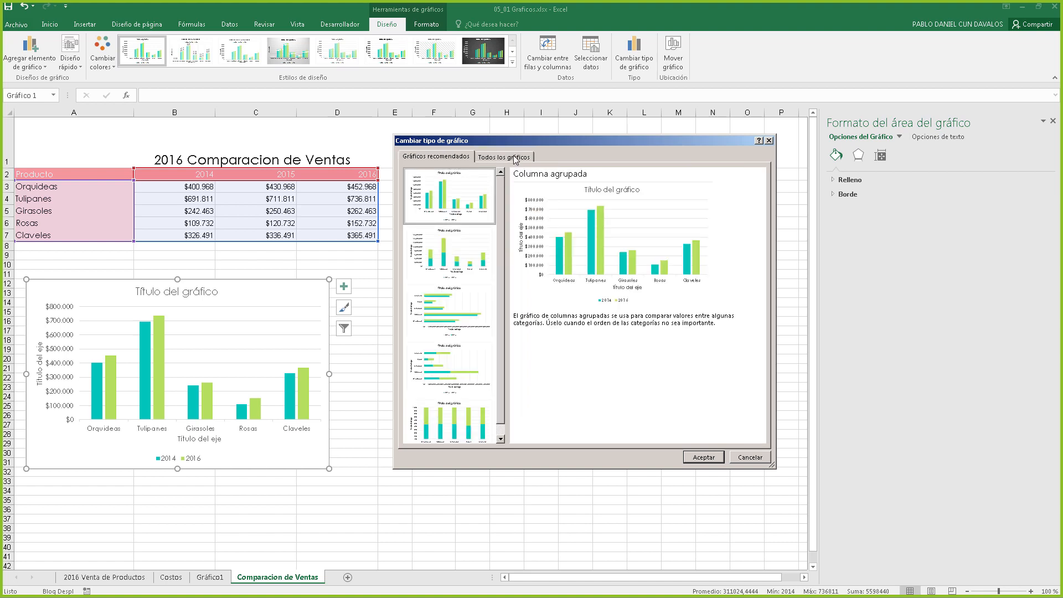
click(515, 160)
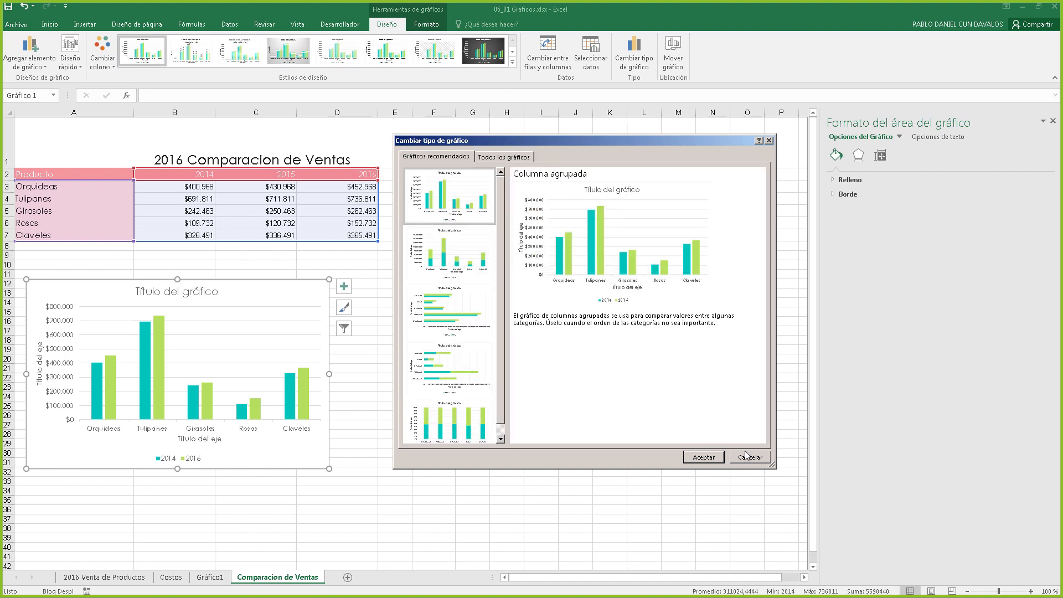
click(746, 455)
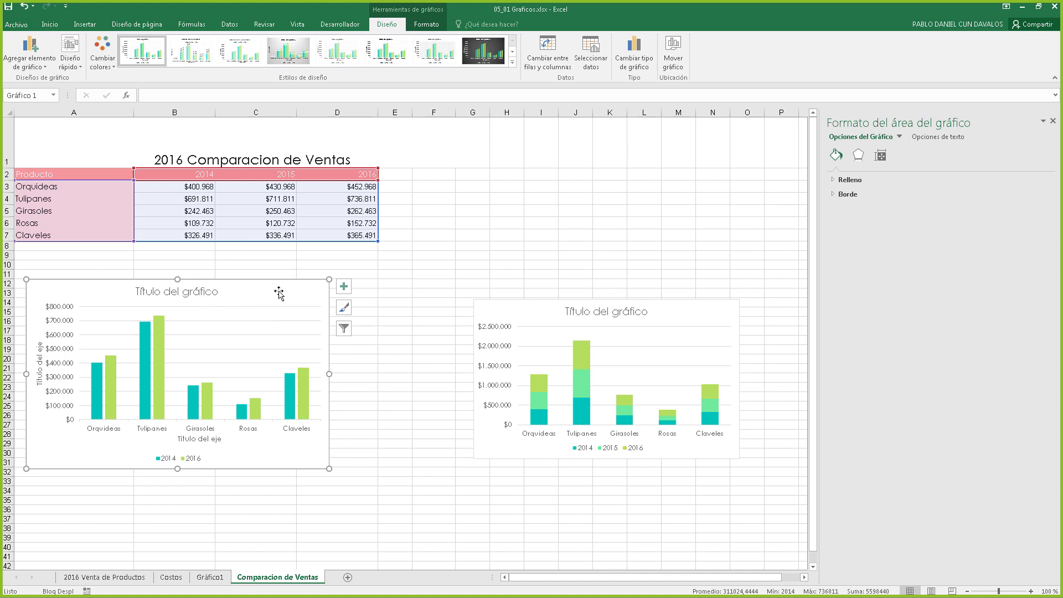
Move the clustered column chart to a new chart sheet named Comparacion Grafico
drag(275, 294, 277, 269)
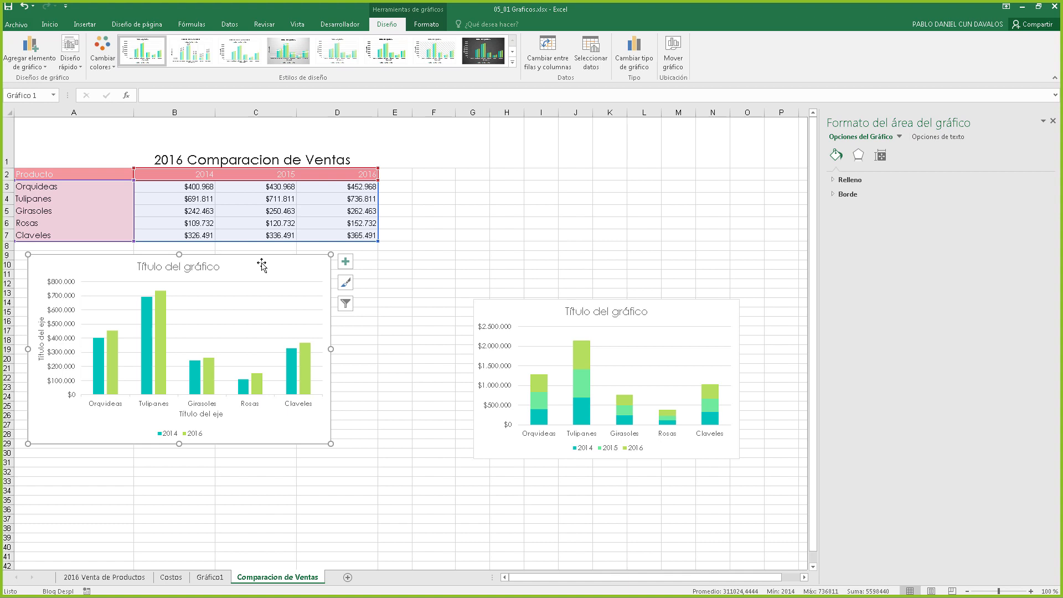
click(678, 52)
drag(435, 216, 178, 311)
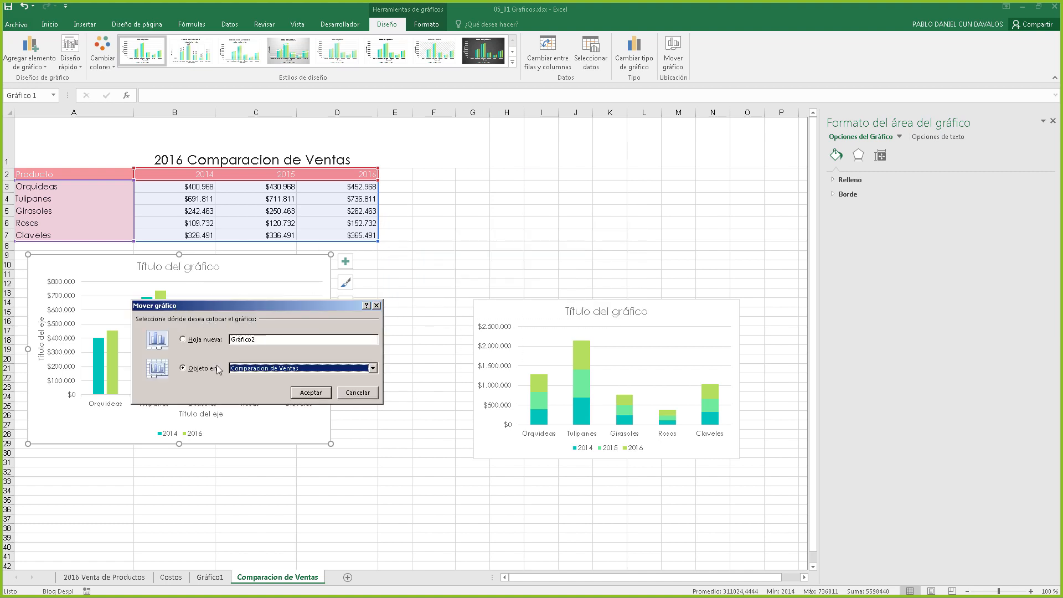
click(272, 369)
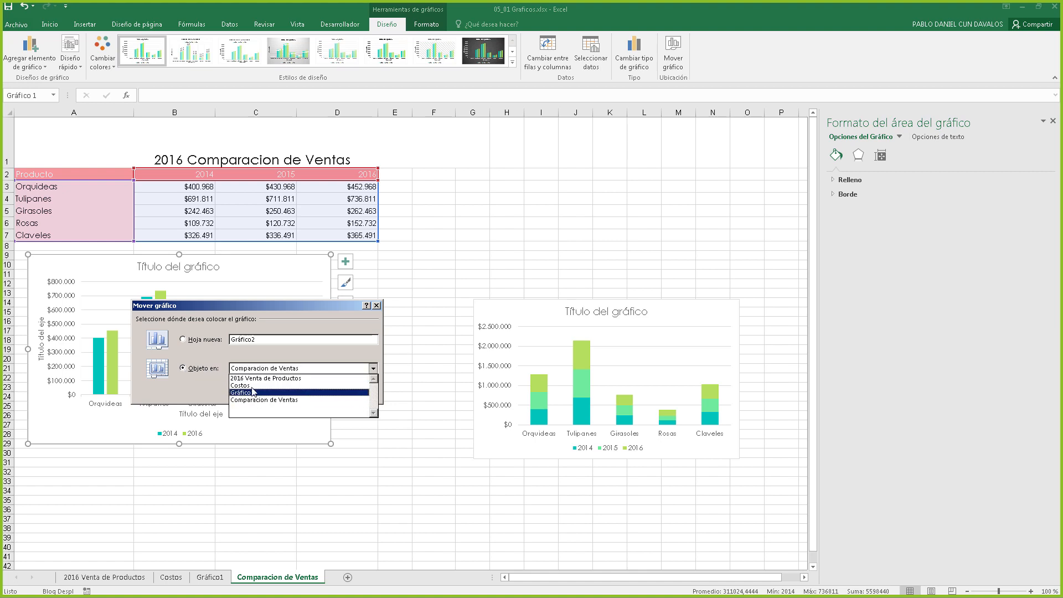
click(184, 340)
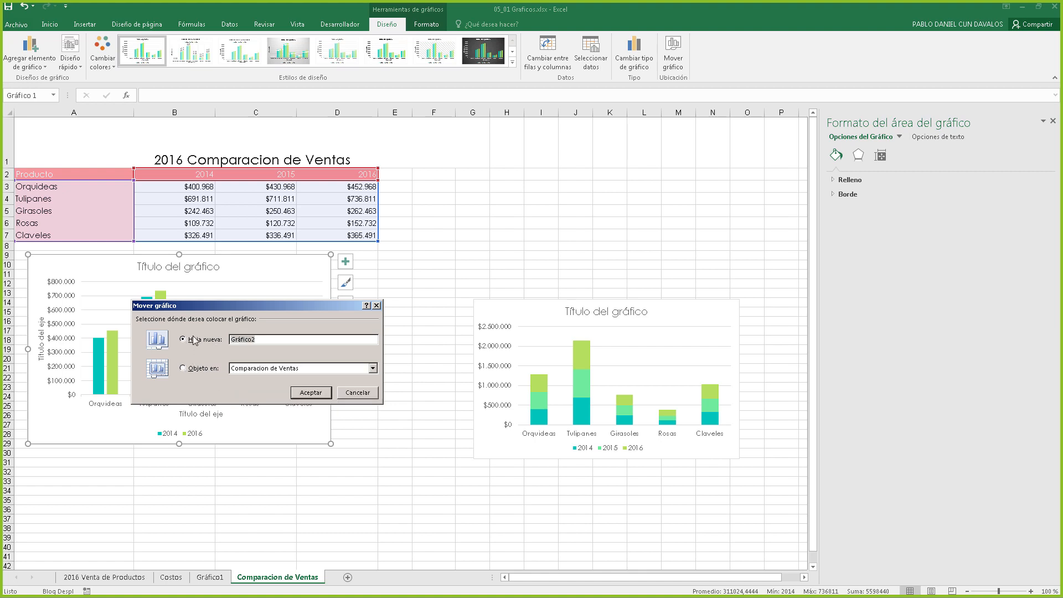
click(273, 338)
drag(273, 338, 227, 343)
click(274, 339)
click(291, 339)
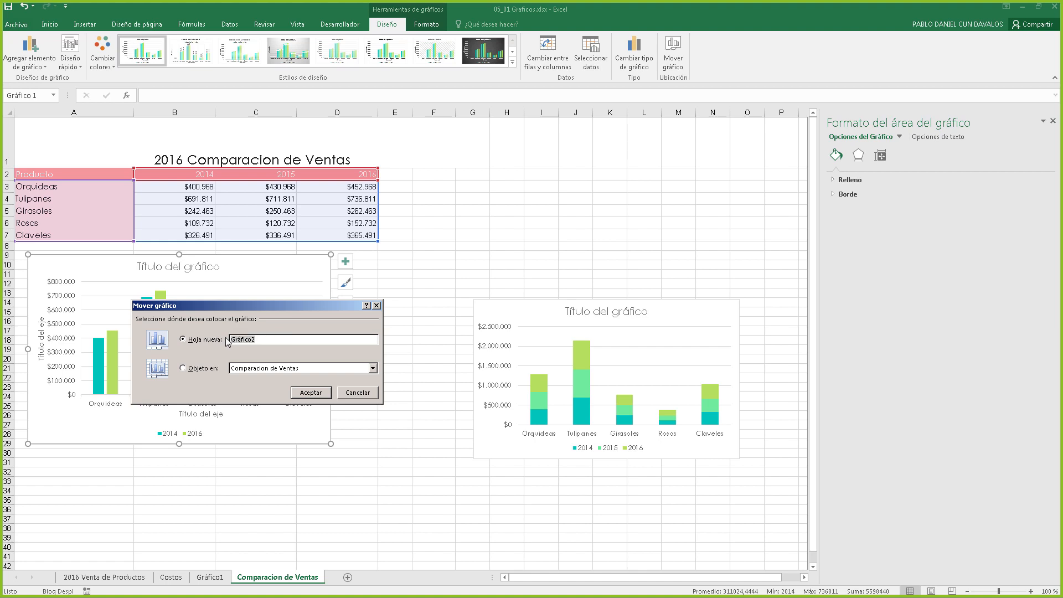
click(262, 341)
drag(258, 308, 278, 318)
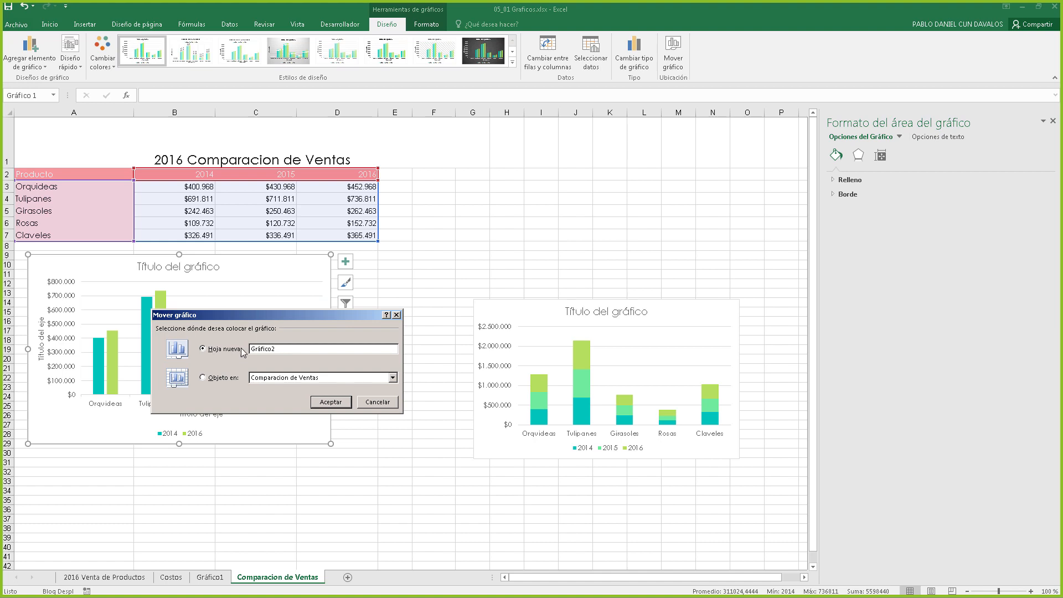
drag(278, 345, 238, 346)
text(Comparacion Gra)
click(331, 402)
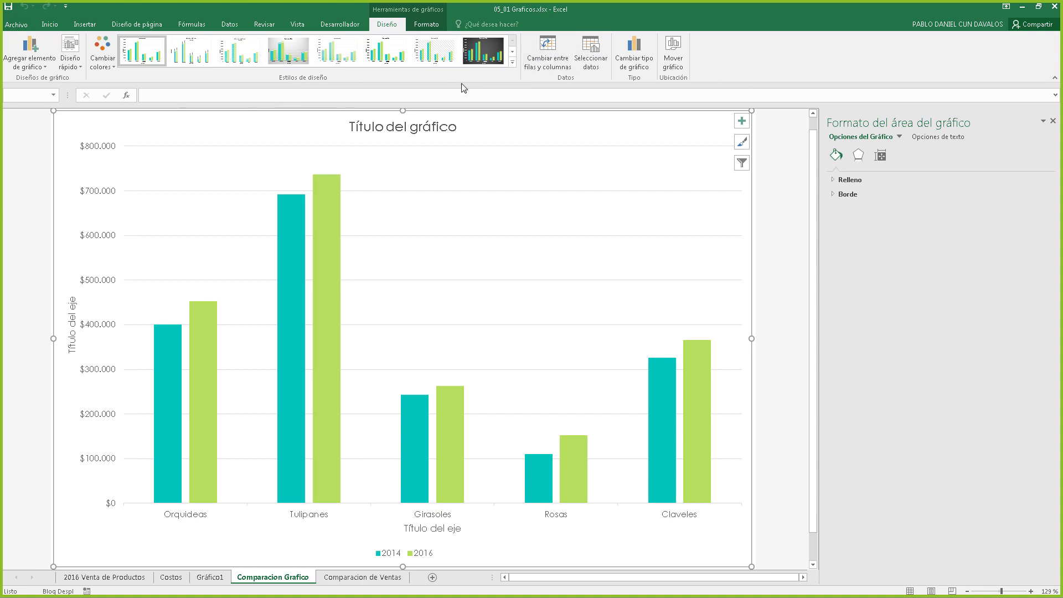
Examine the chart's formattable elements by selecting its value axis, 2014 and 2016 series, title and legend
click(424, 25)
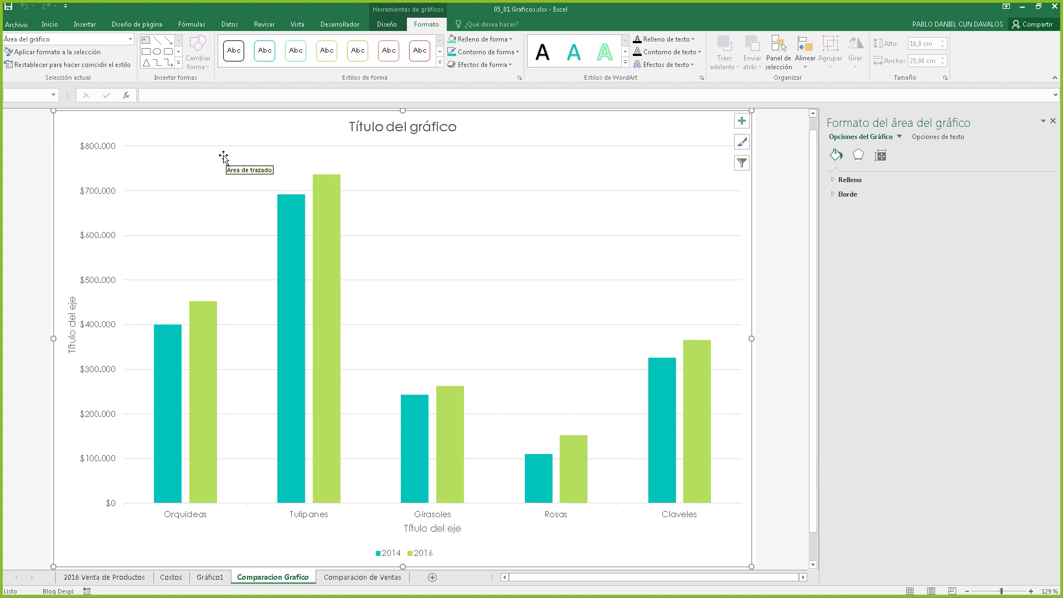
click(101, 150)
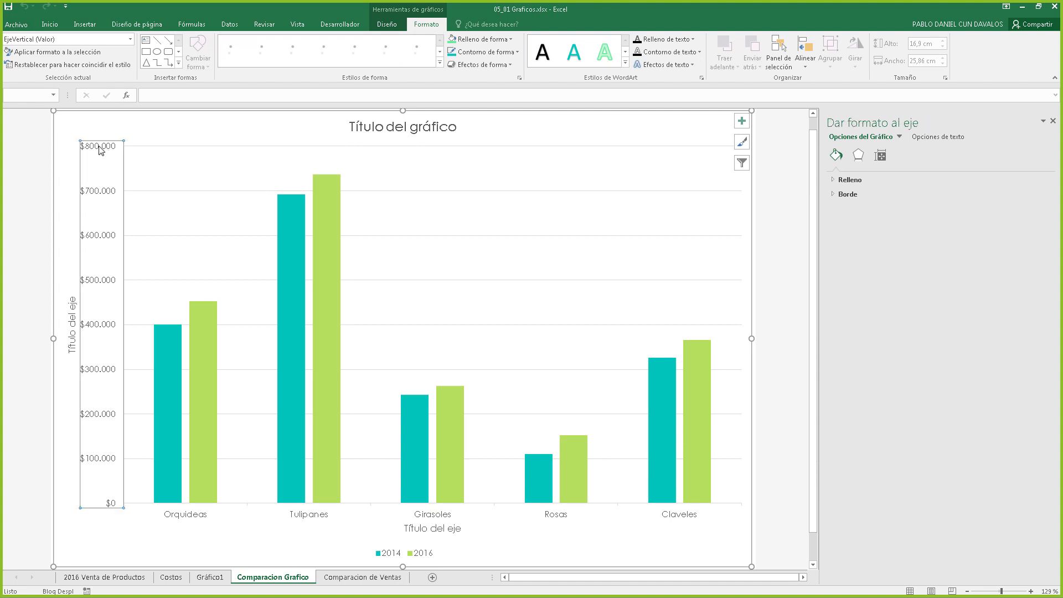
click(164, 338)
click(295, 240)
click(329, 211)
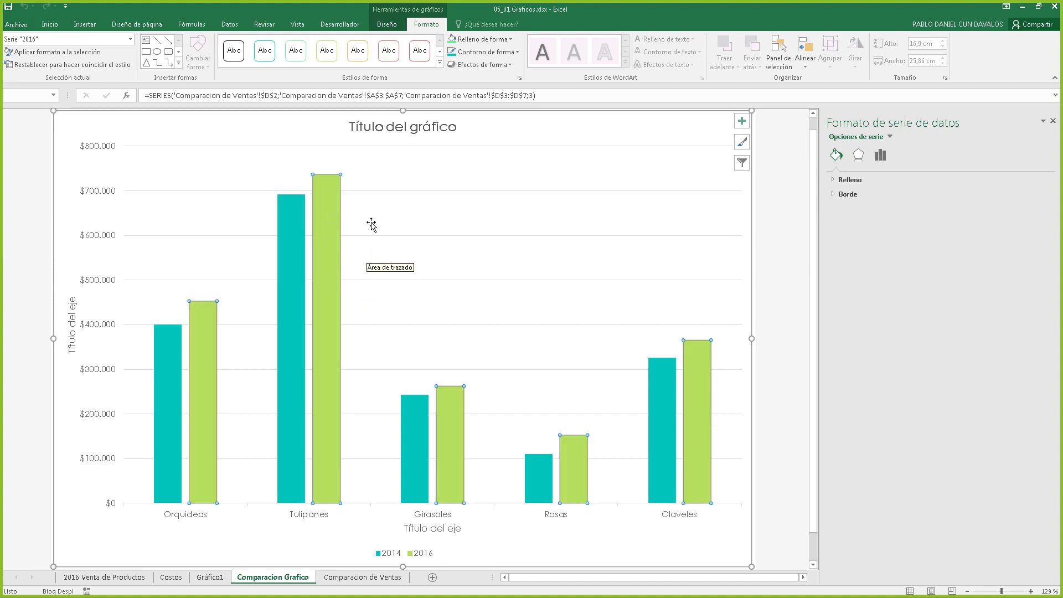
click(395, 131)
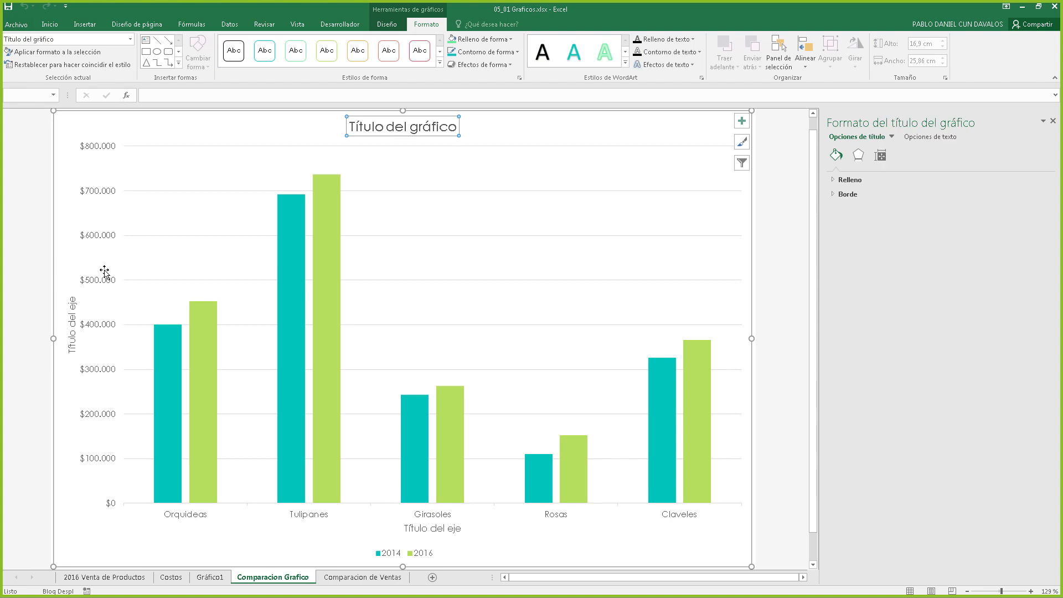
click(408, 554)
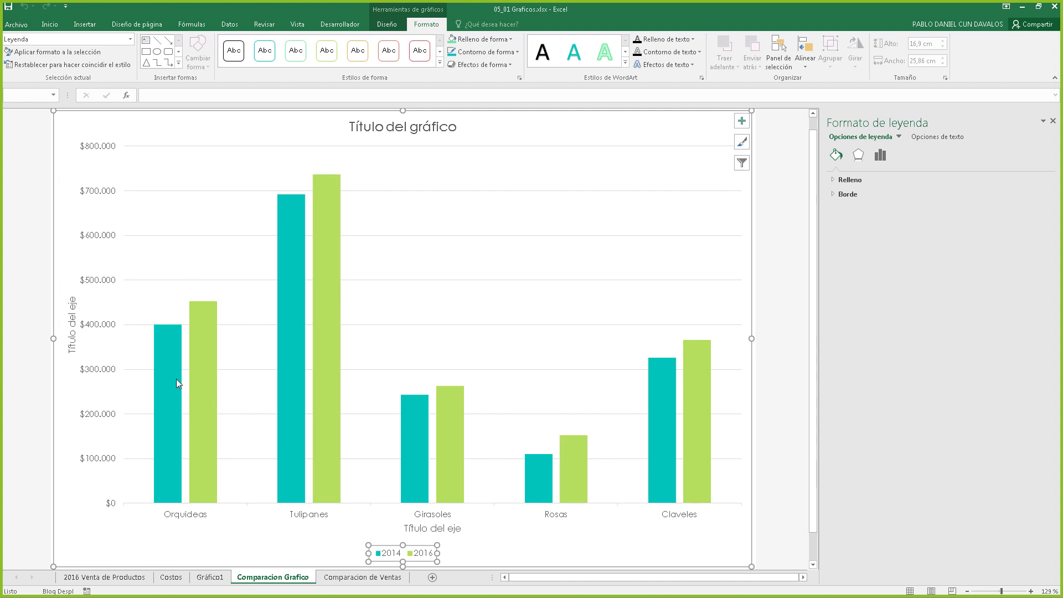
click(170, 357)
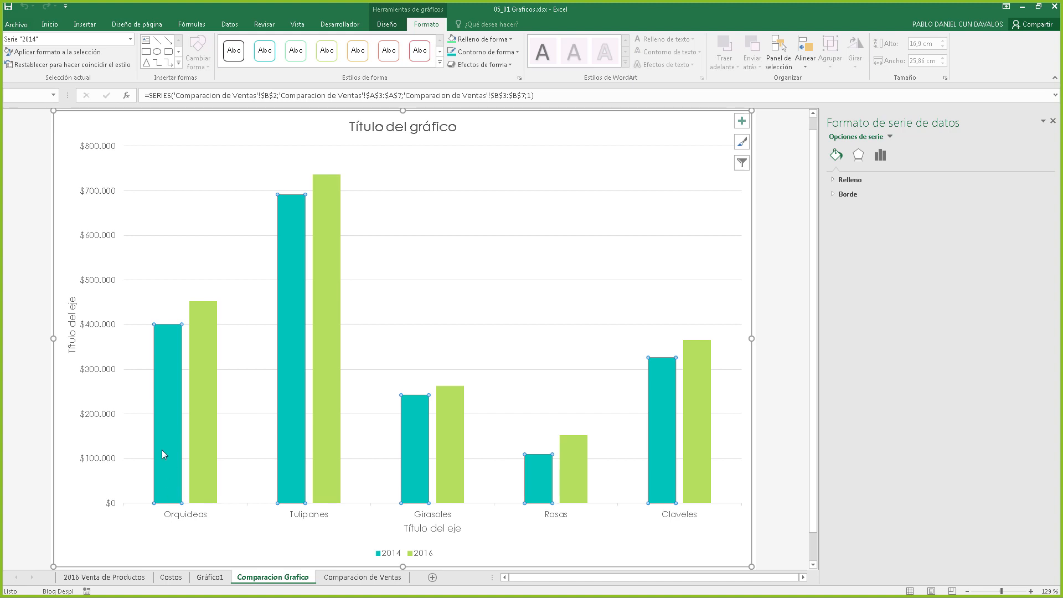
Examine the theme and preset shape styles available for the 2014 series
mouse_move(162, 453)
mouse_move(284, 206)
click(440, 63)
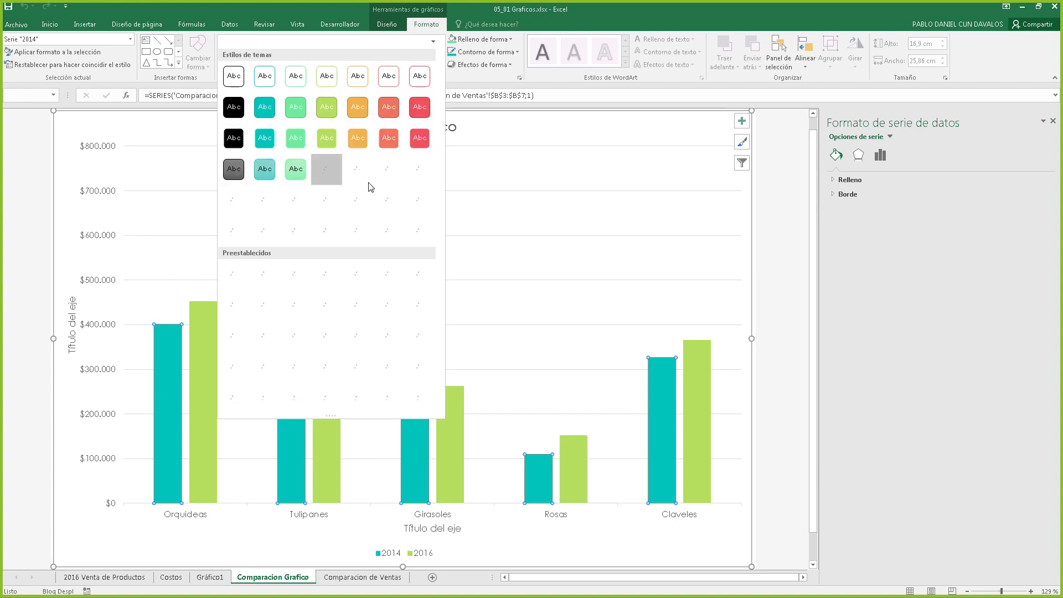
click(437, 34)
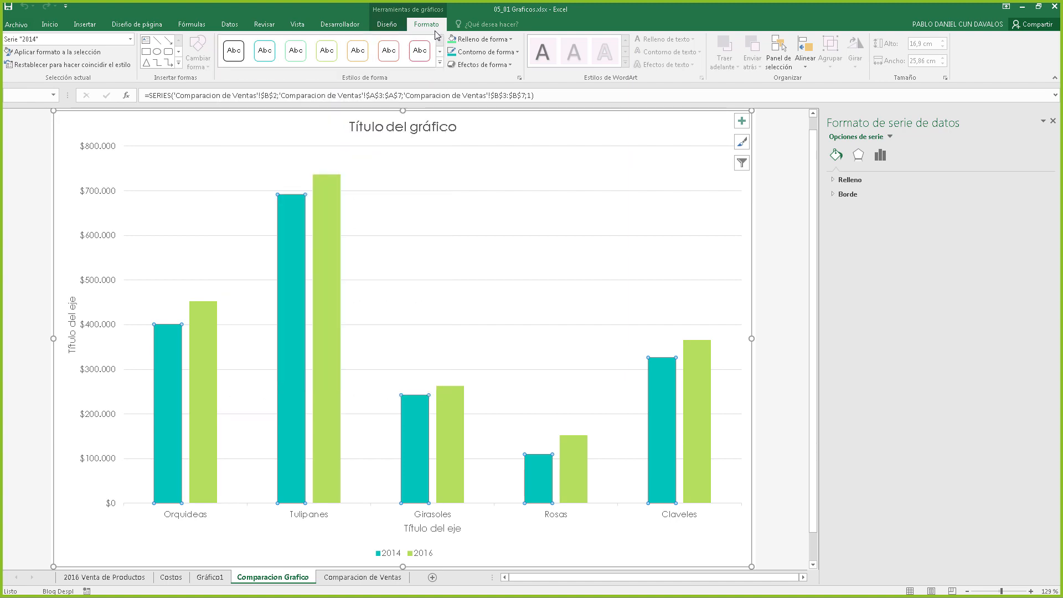
Try orange, dark red and green shape fills on the 2014 series columns
click(508, 40)
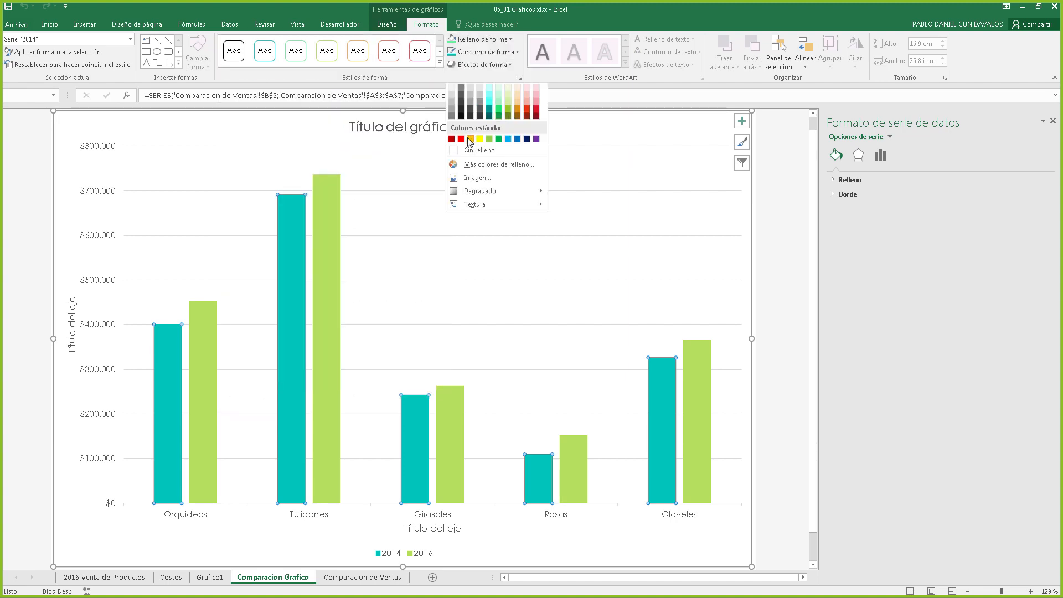
click(471, 139)
click(510, 39)
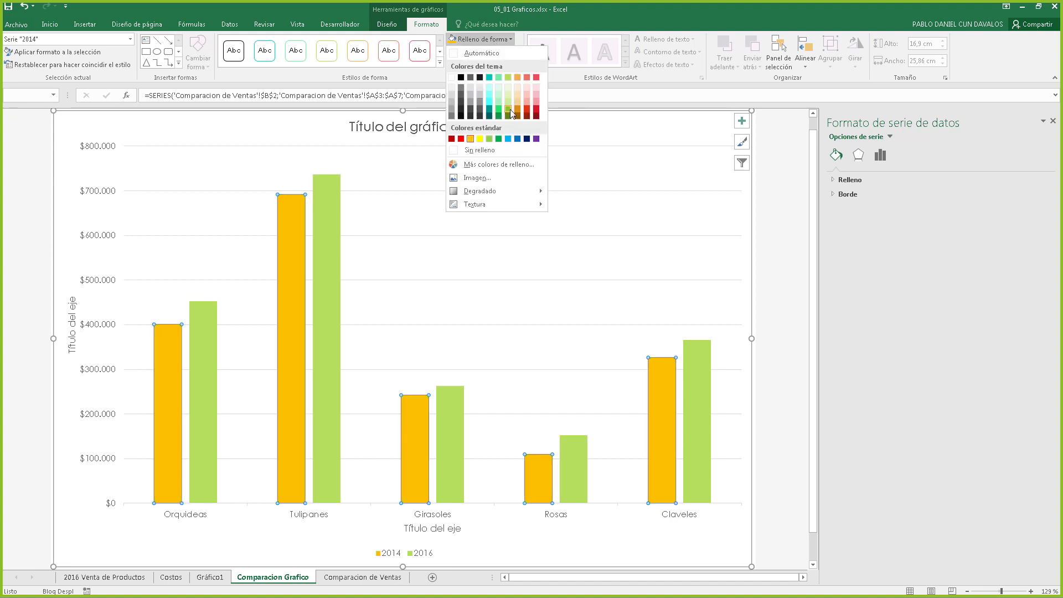
click(536, 109)
click(510, 40)
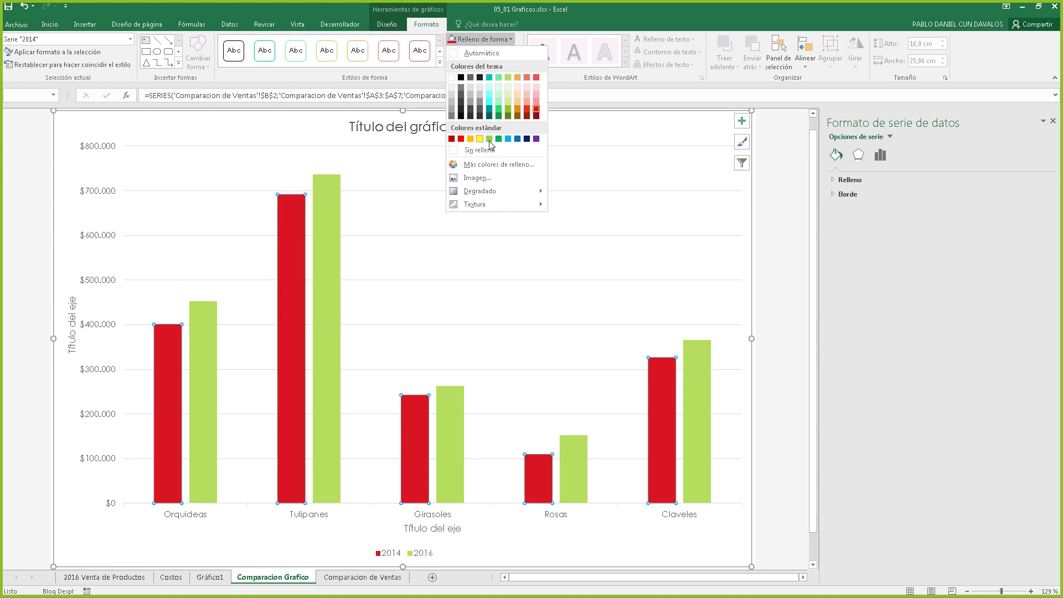
click(499, 139)
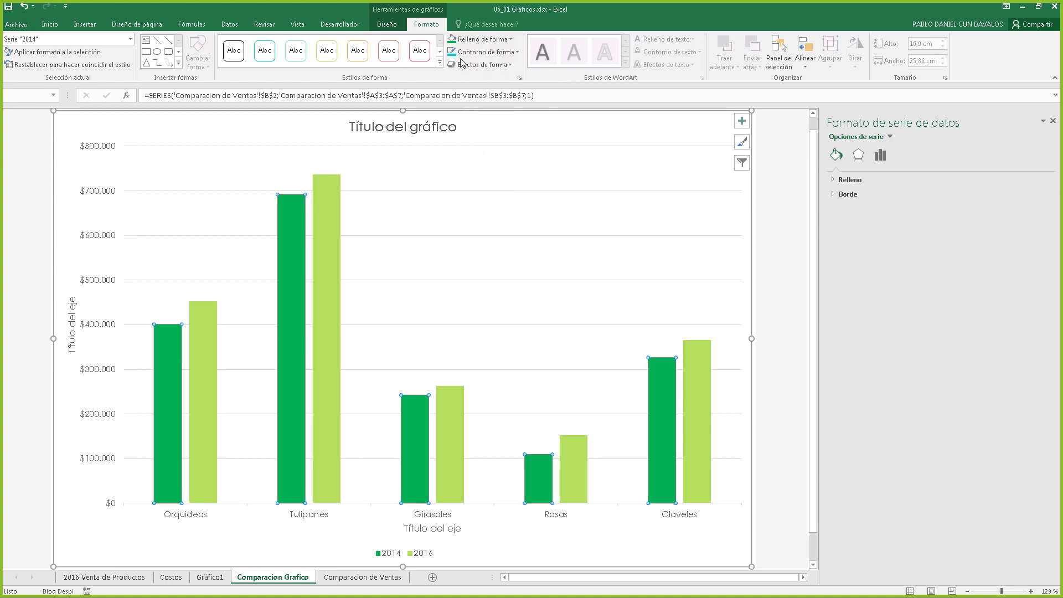
Fill the 2014 series columns with standard blue and replace that fill with standard dark blue
click(510, 40)
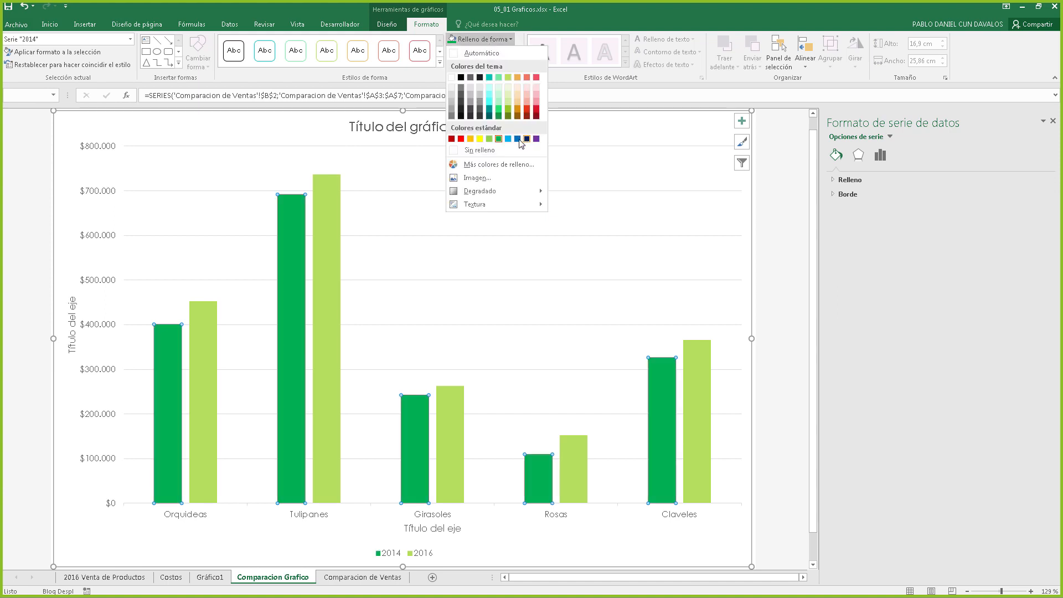
click(518, 139)
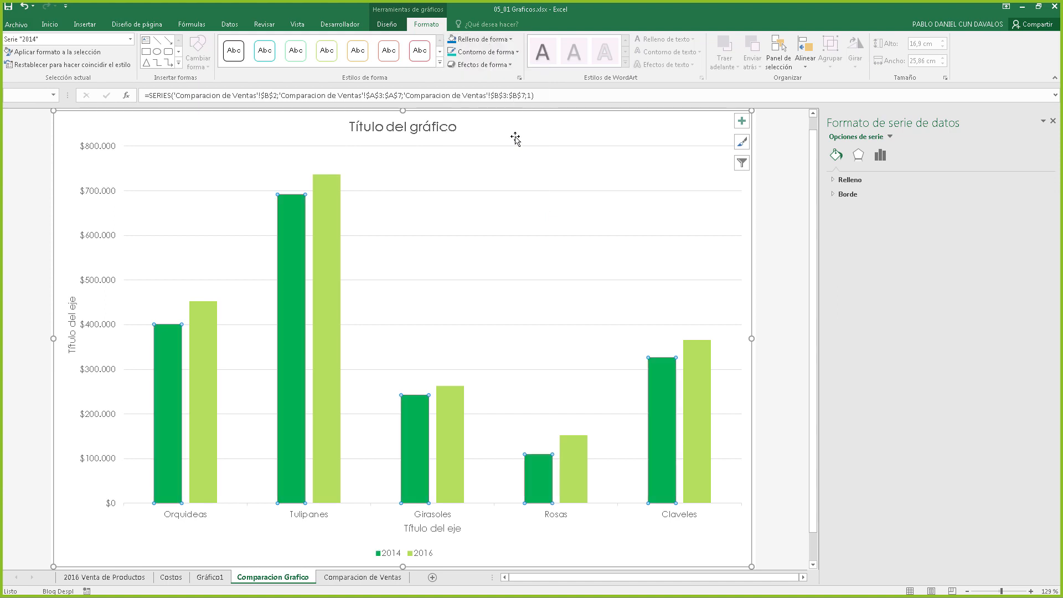
click(501, 44)
click(527, 139)
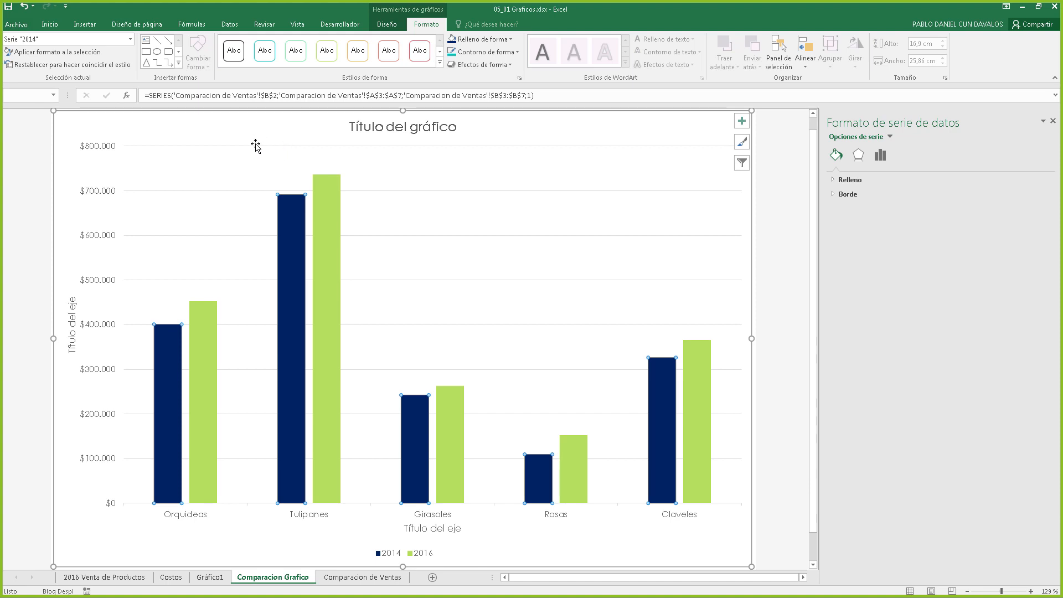
Examine the formatting options of the plot area, major gridlines and chart area by selecting each directly on the chart
click(200, 149)
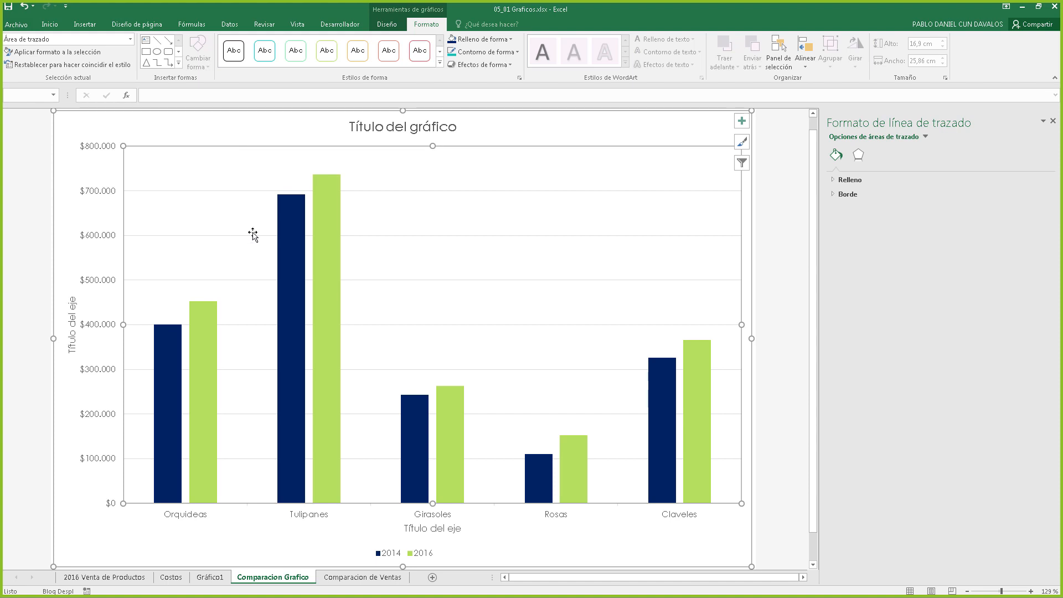
click(189, 192)
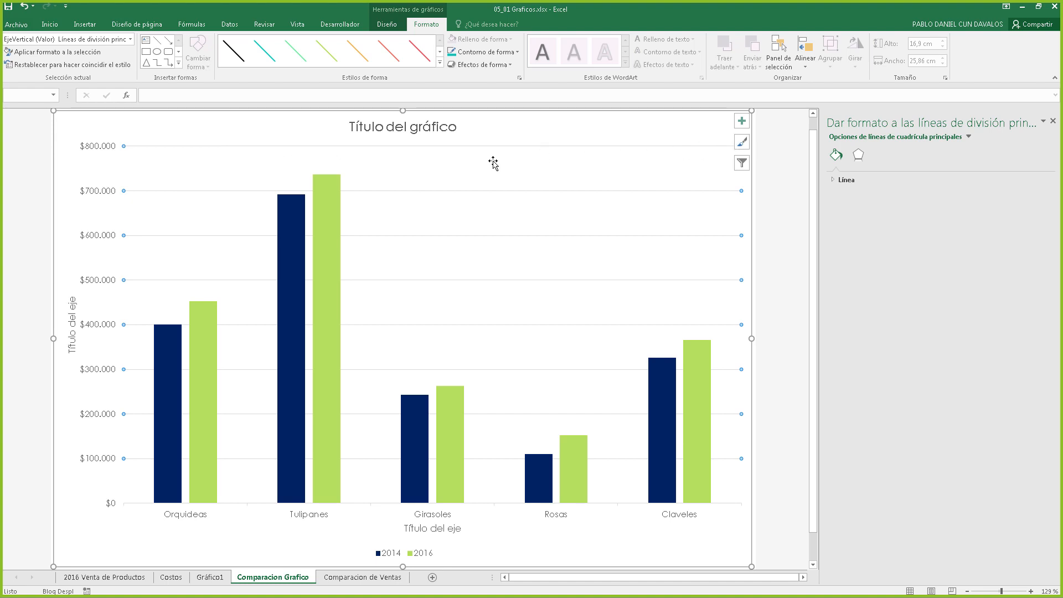
click(155, 165)
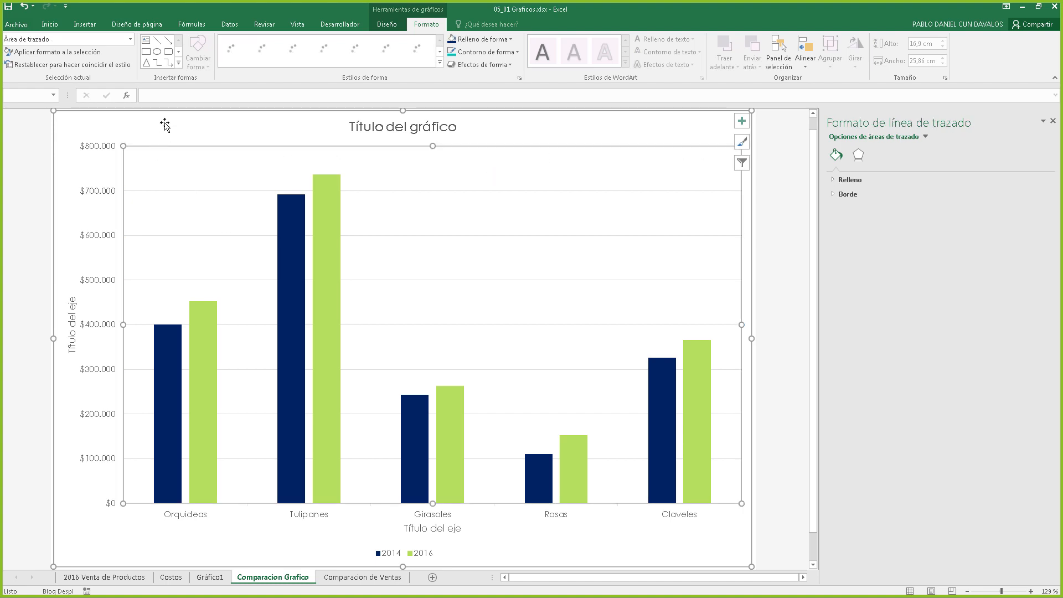
click(161, 190)
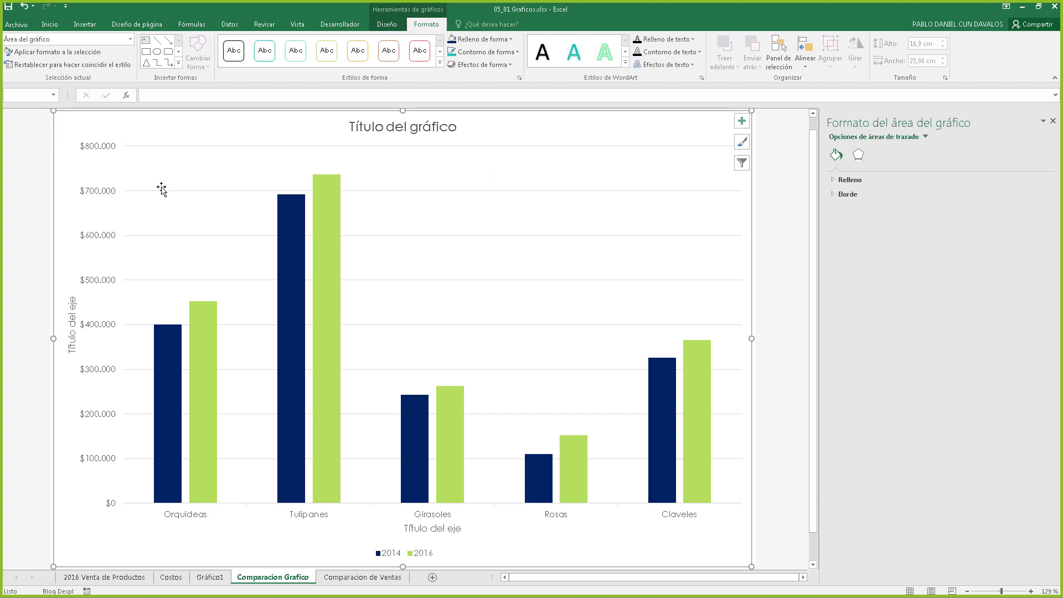
click(164, 190)
click(72, 160)
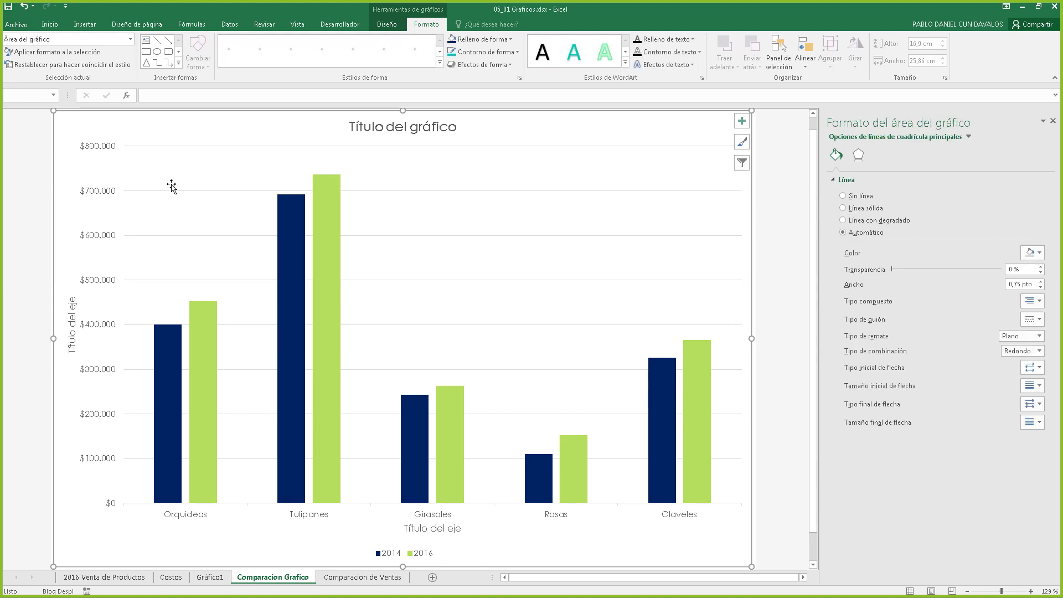
click(175, 180)
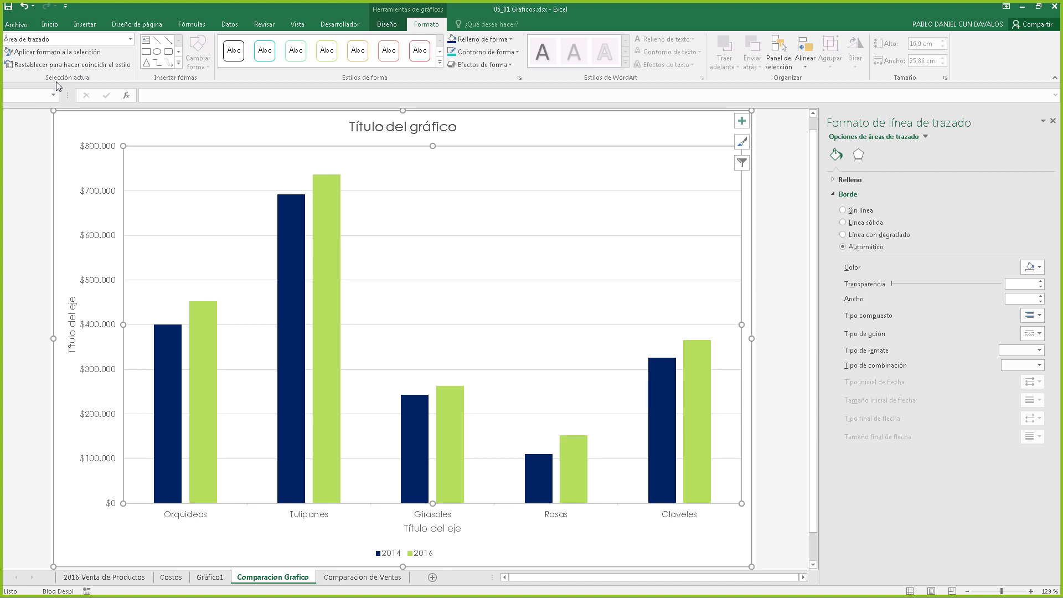
Select the chart area, horizontal category axis, vertical value axis and vertical axis title by name to examine their formatting options
click(131, 39)
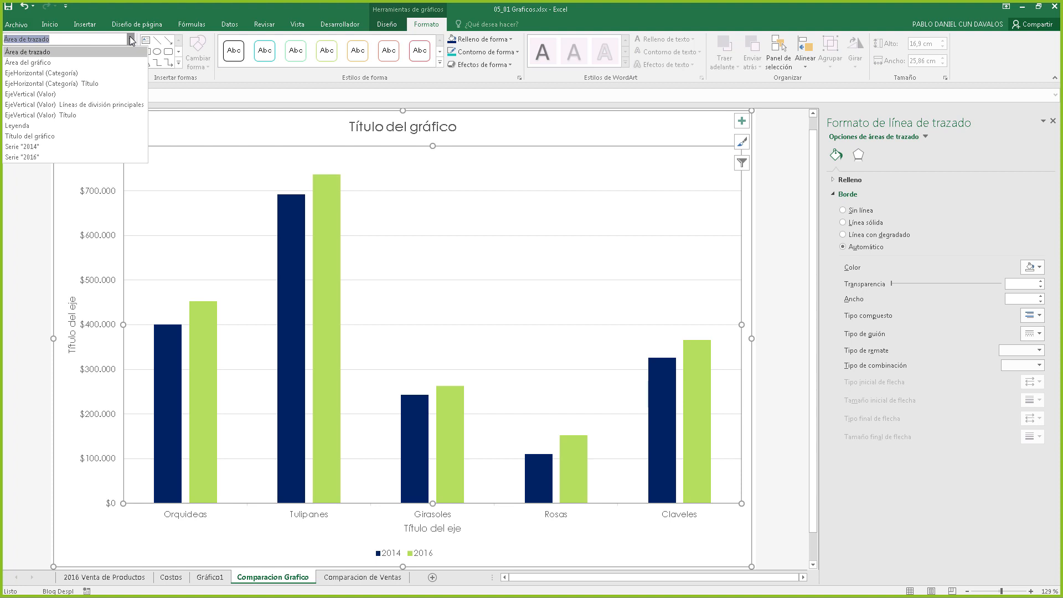
click(41, 65)
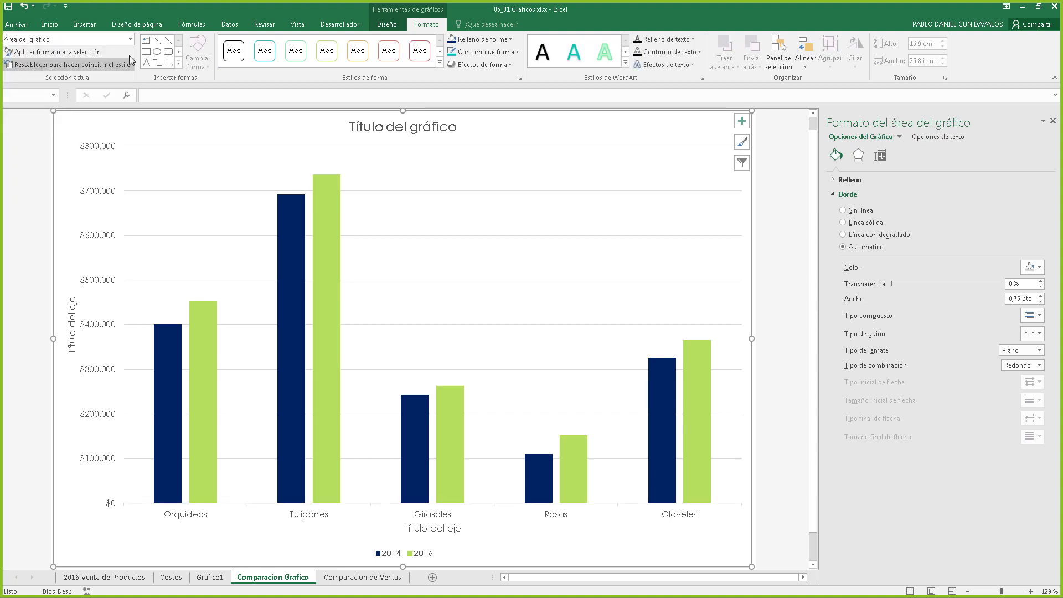
click(131, 40)
click(55, 73)
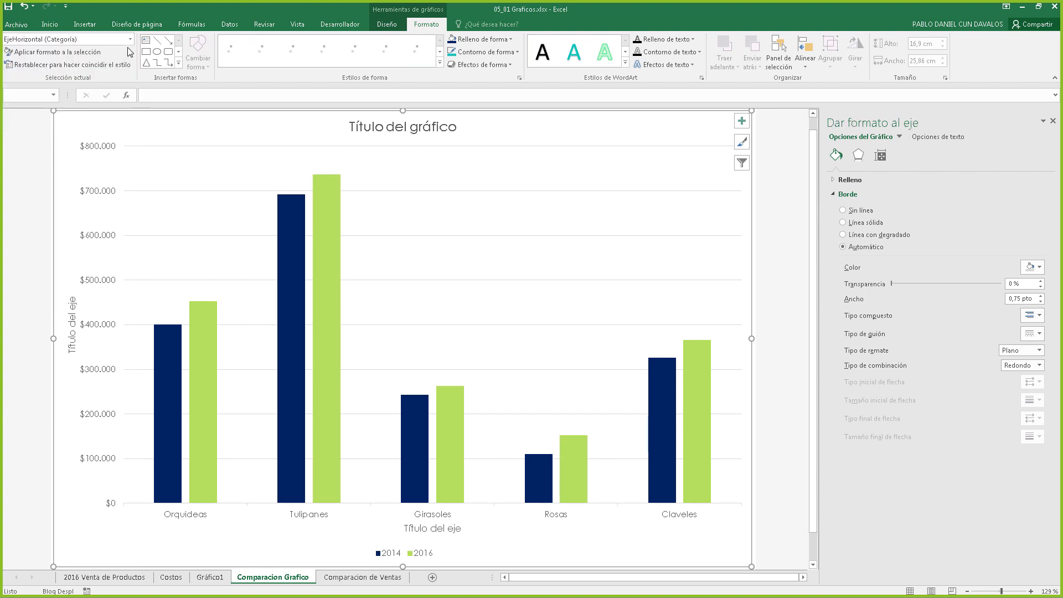
click(131, 39)
click(61, 94)
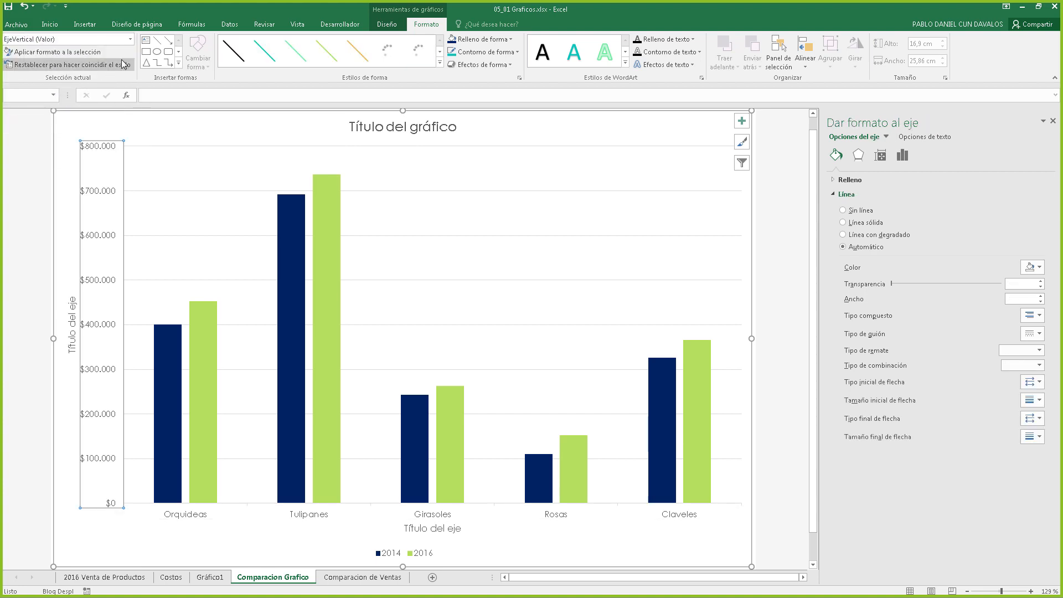
click(131, 40)
click(46, 115)
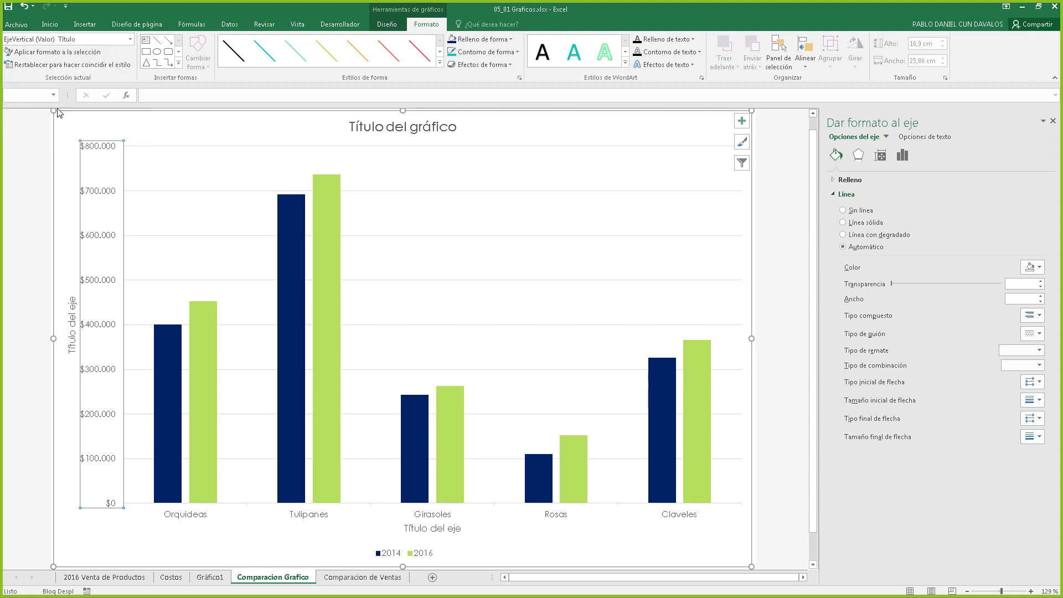
Try thinner pink and coral theme line styles on the vertical axis major gridlines and apply the thick 2 pt coral style
click(132, 39)
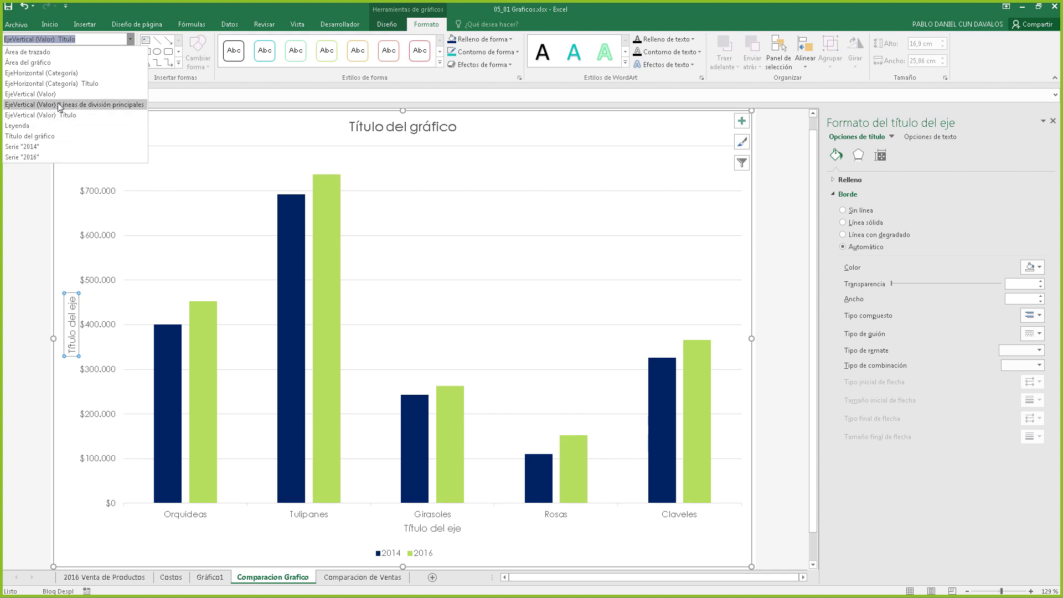
click(100, 109)
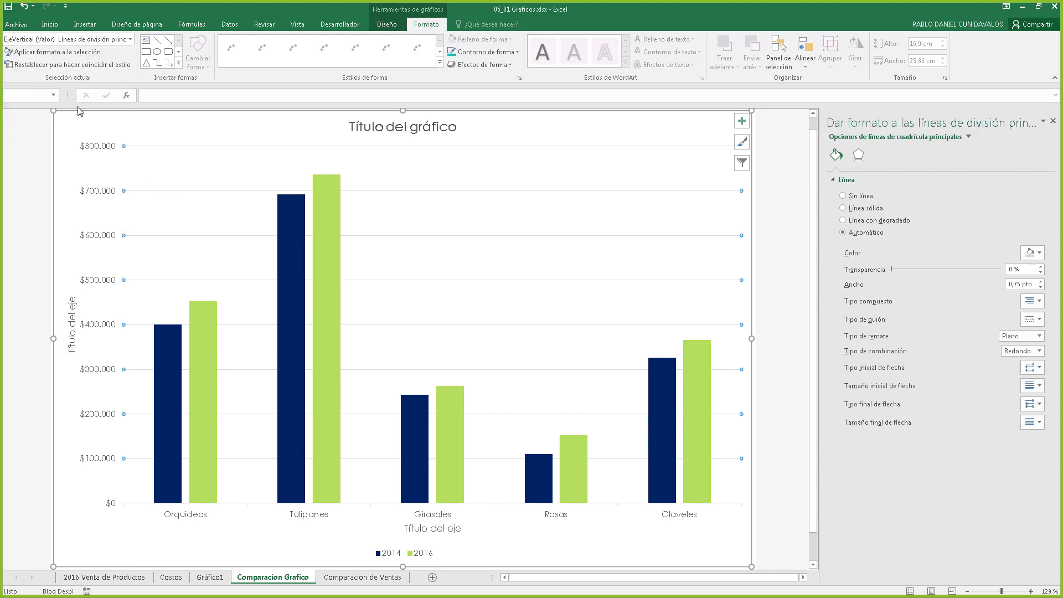
click(131, 39)
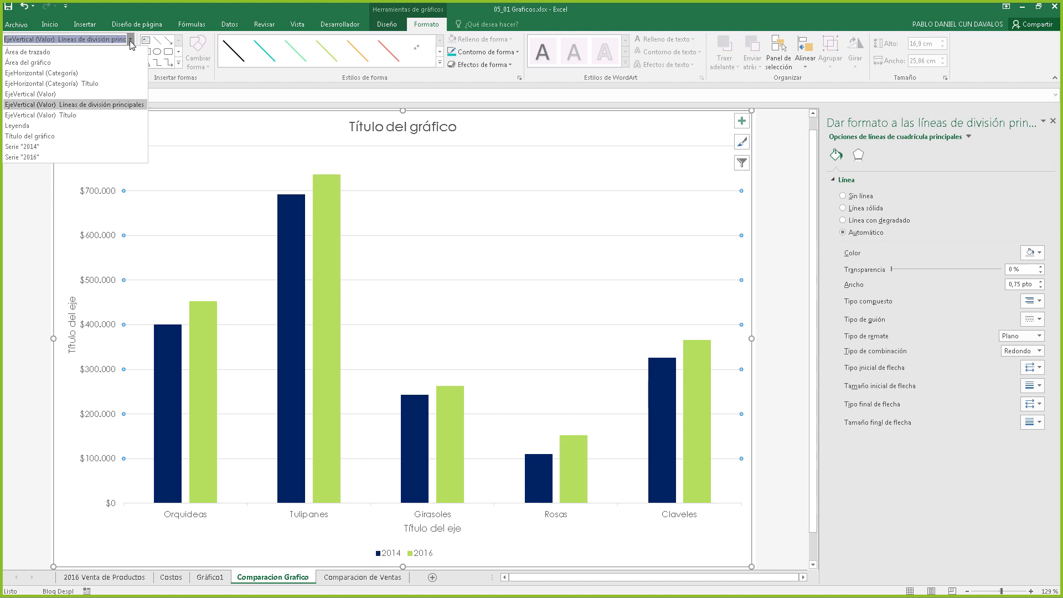
click(87, 109)
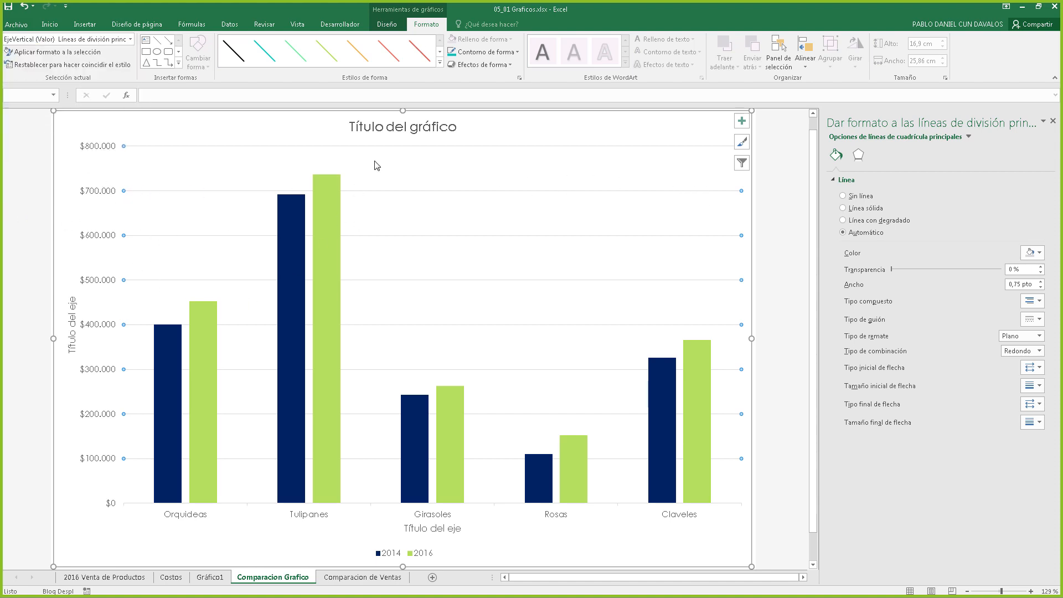
click(440, 64)
click(422, 79)
click(440, 63)
click(389, 107)
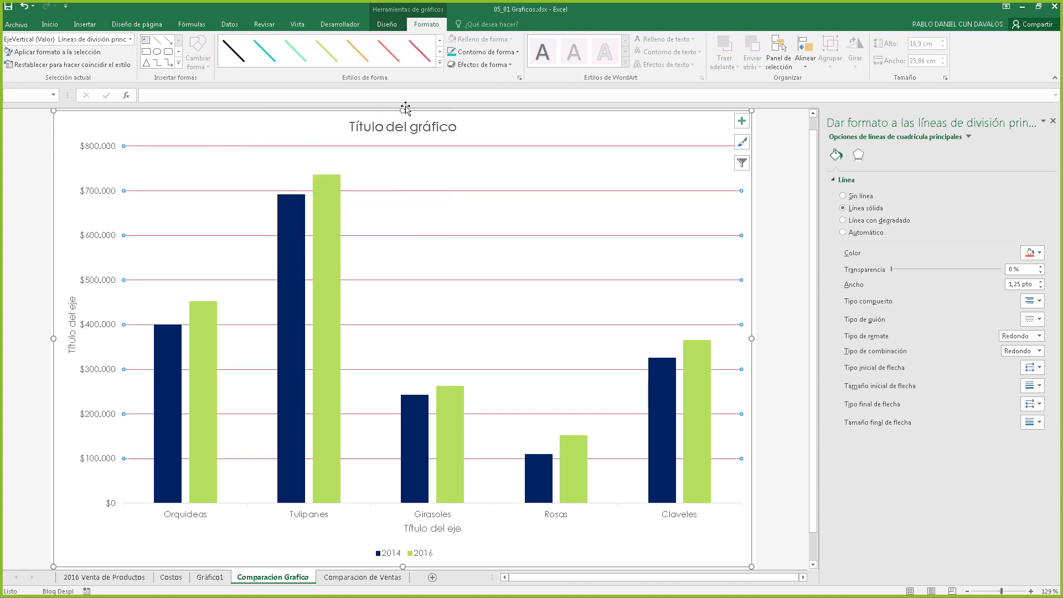
click(440, 64)
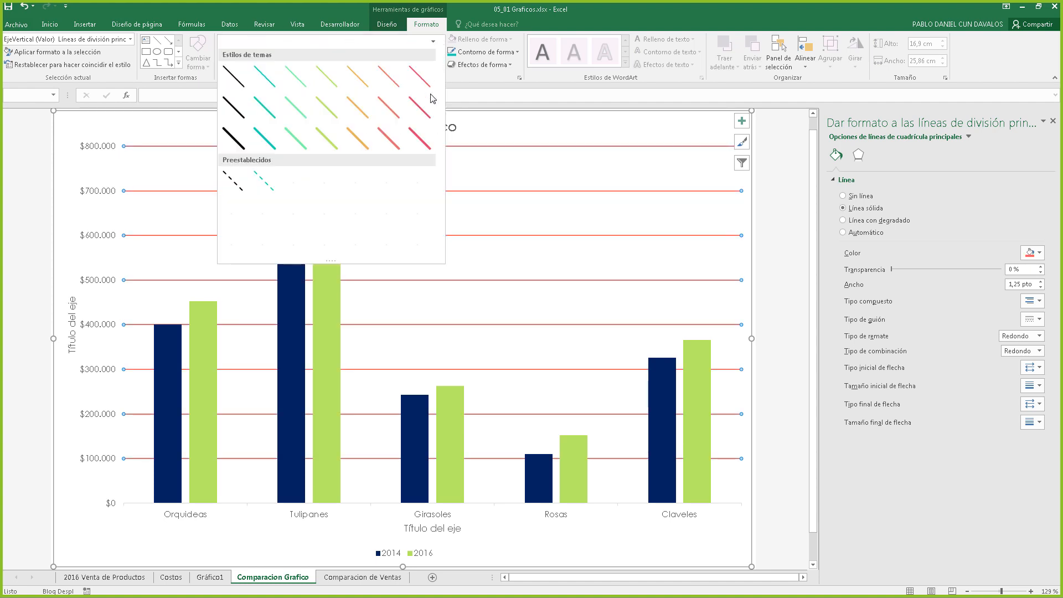
click(387, 139)
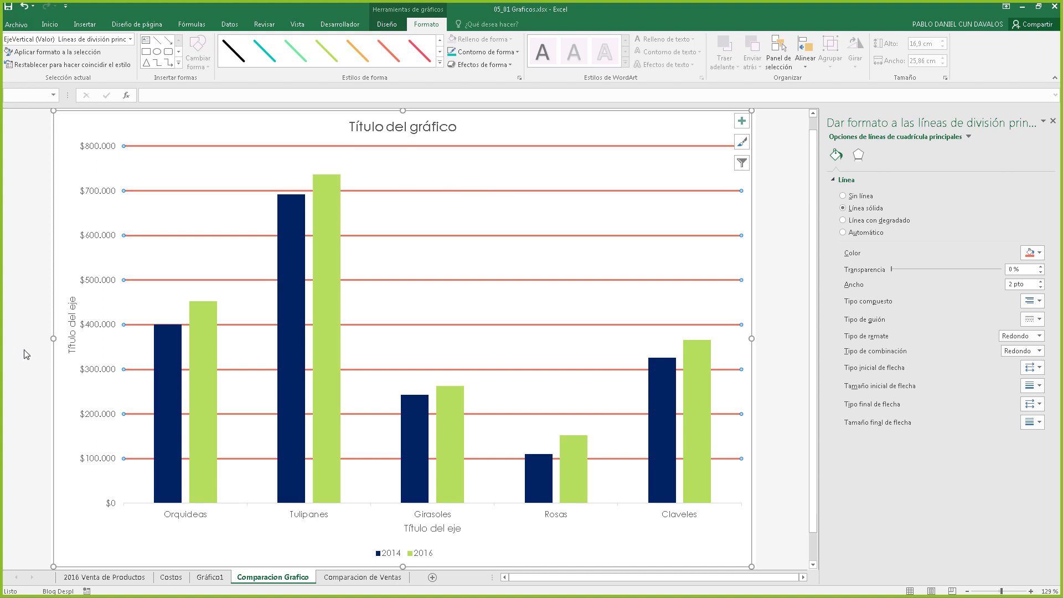
Try shadowed coral and bold turquoise WordArt styles on the vertical value axis labels and apply the coral style with reflection
click(94, 191)
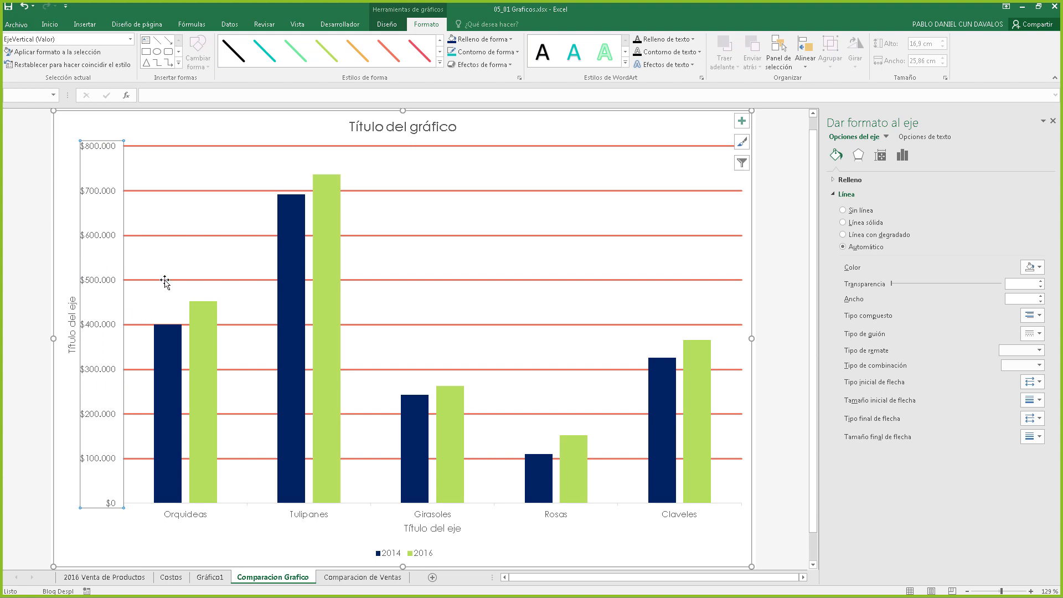
click(626, 62)
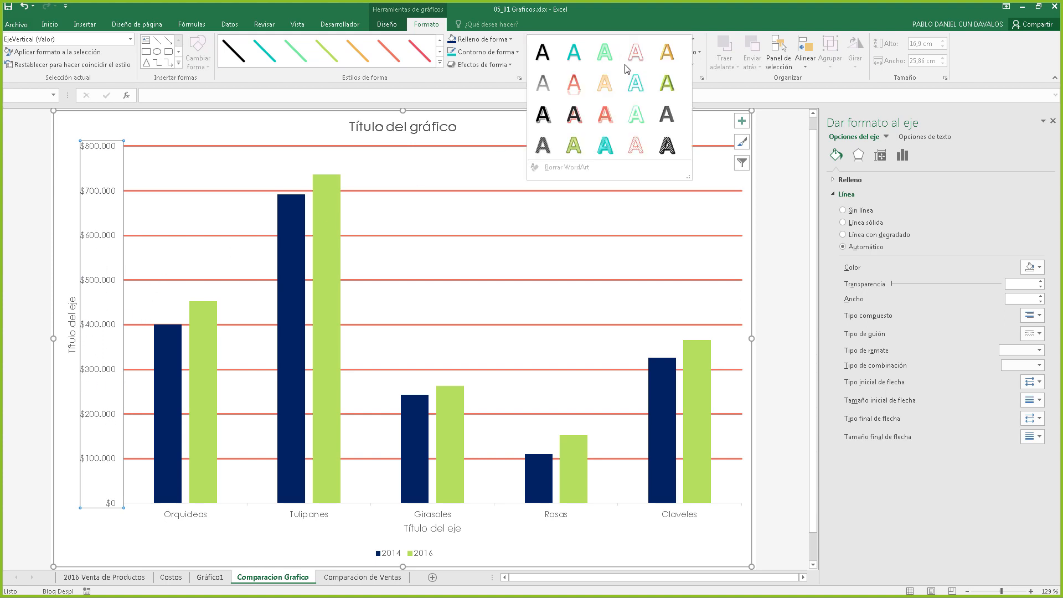
click(608, 118)
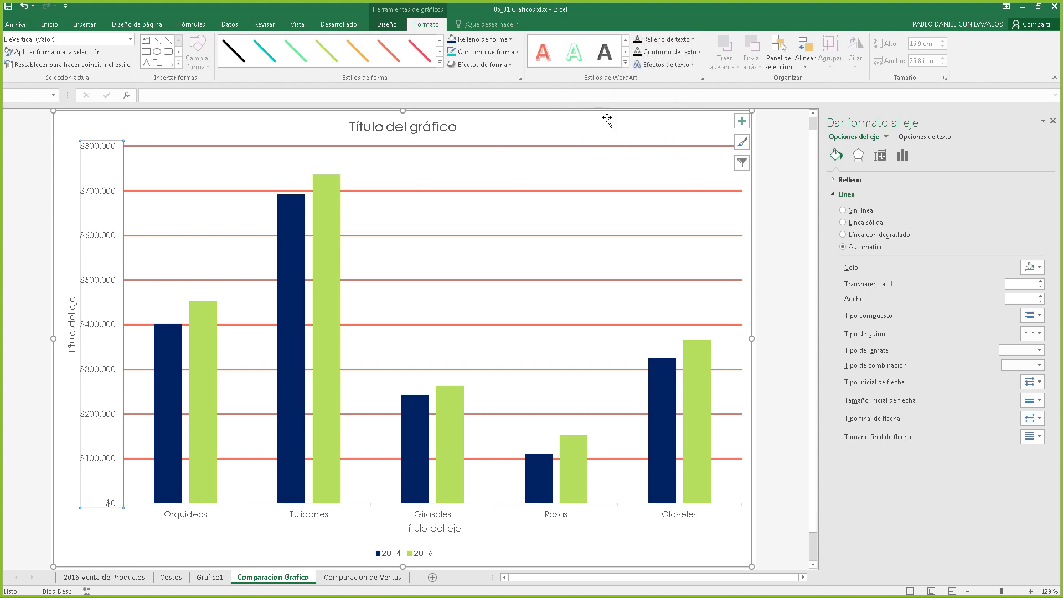
click(625, 63)
click(608, 148)
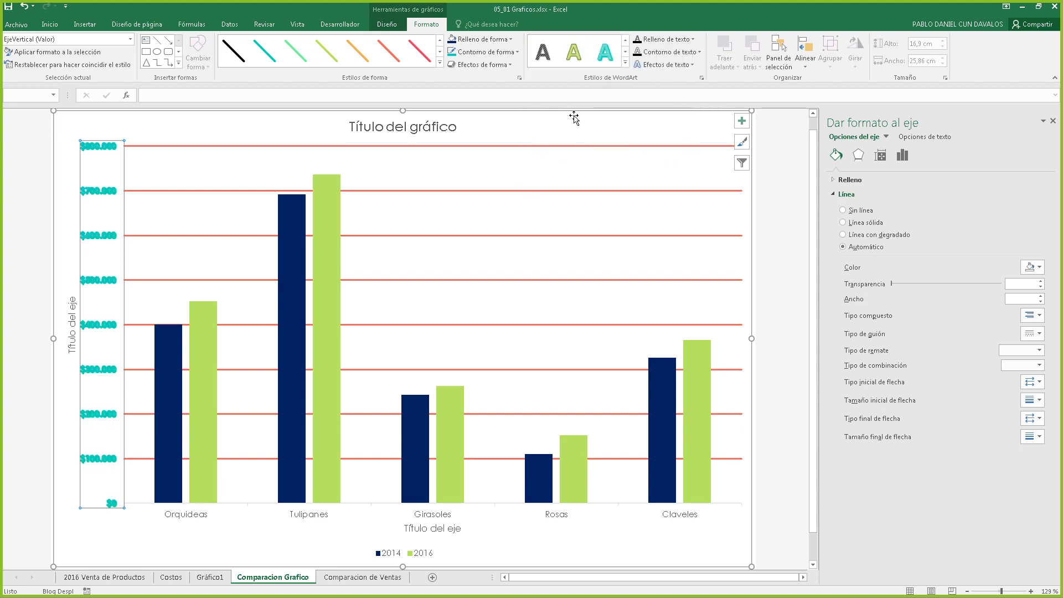
click(626, 63)
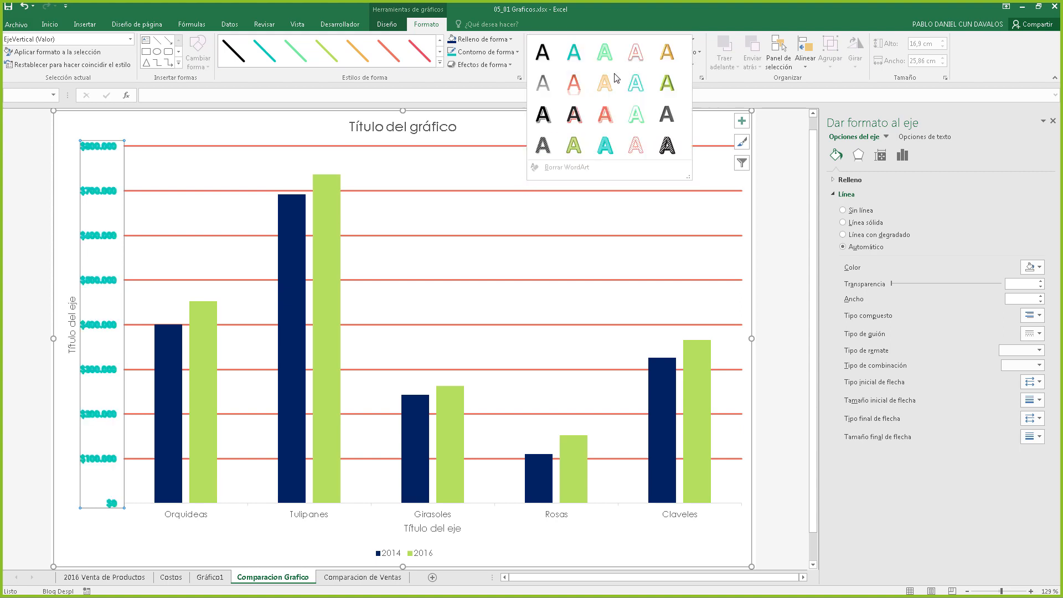
click(574, 83)
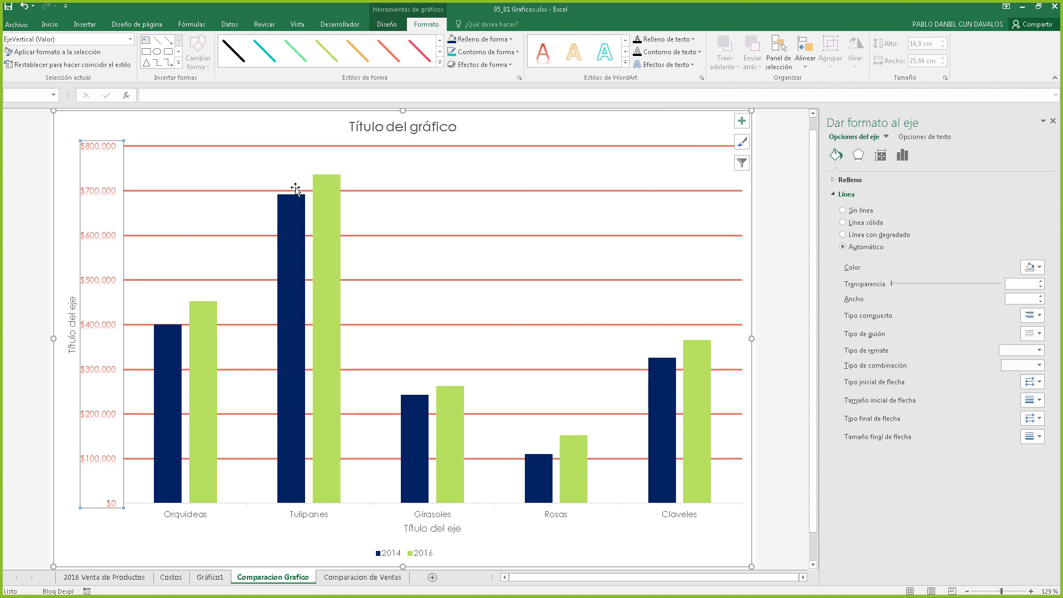
Apply a bold turquoise WordArt style to the horizontal category axis labels with the flower names
click(189, 518)
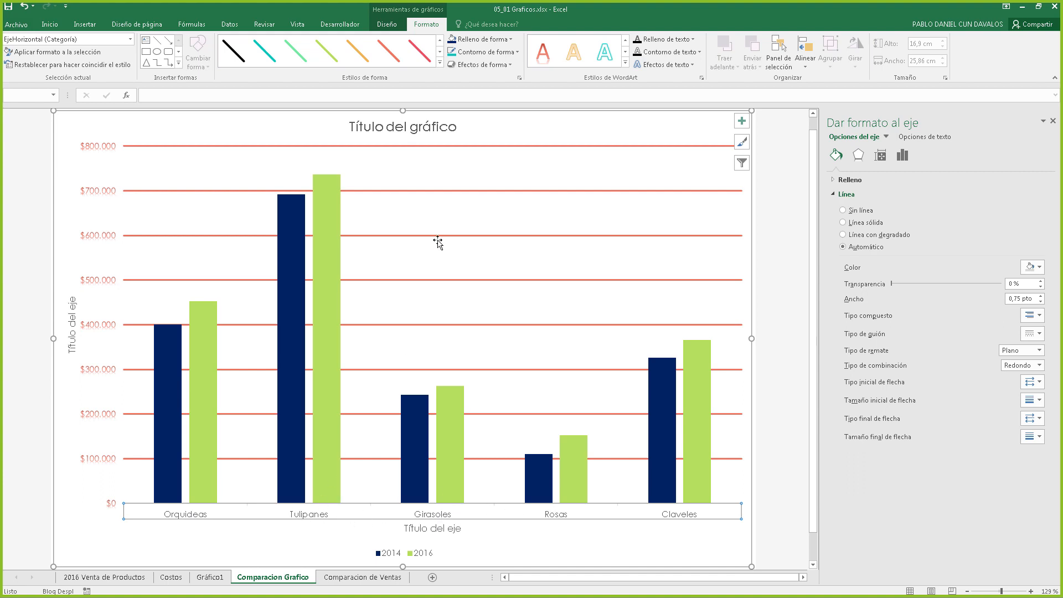
click(617, 60)
click(625, 63)
click(579, 144)
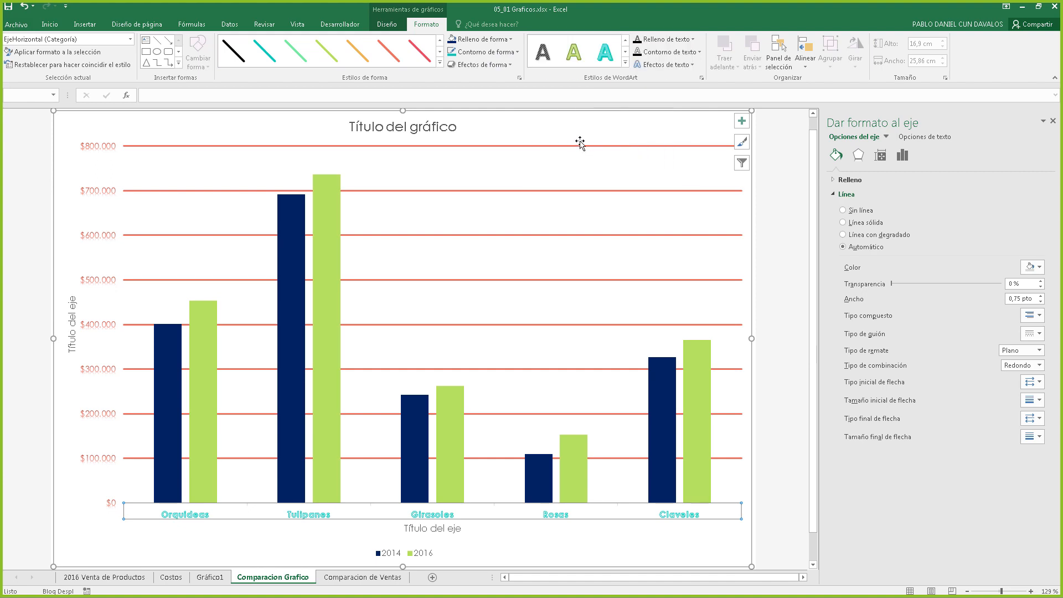
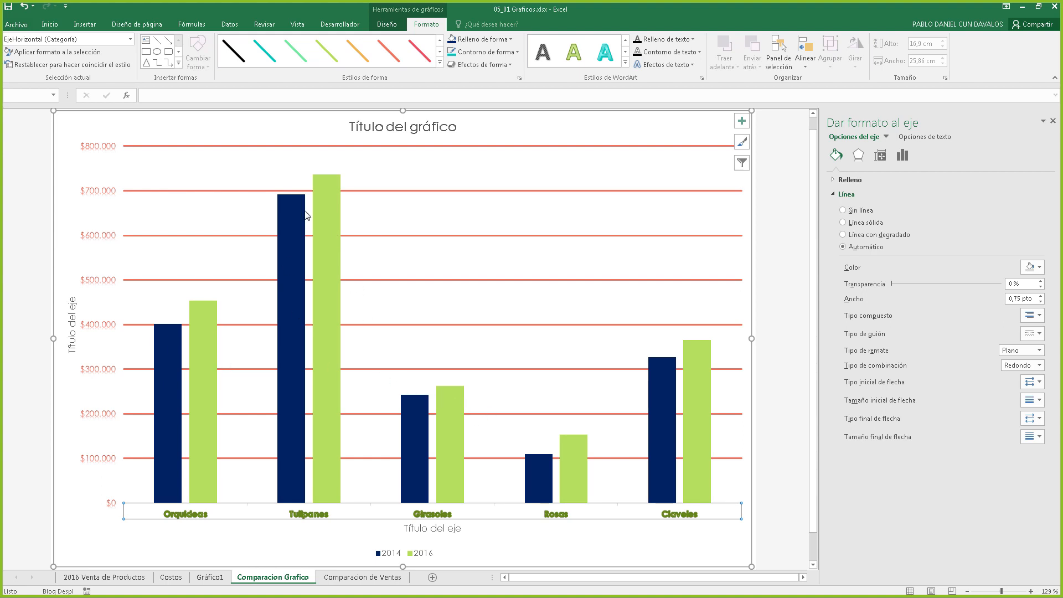
Go to the Comparacion de Ventas sheet, move its stacked column chart under the table and enlarge it to about 13.26 × 19.99 cm
mouse_move(302, 213)
click(363, 577)
drag(595, 299, 173, 284)
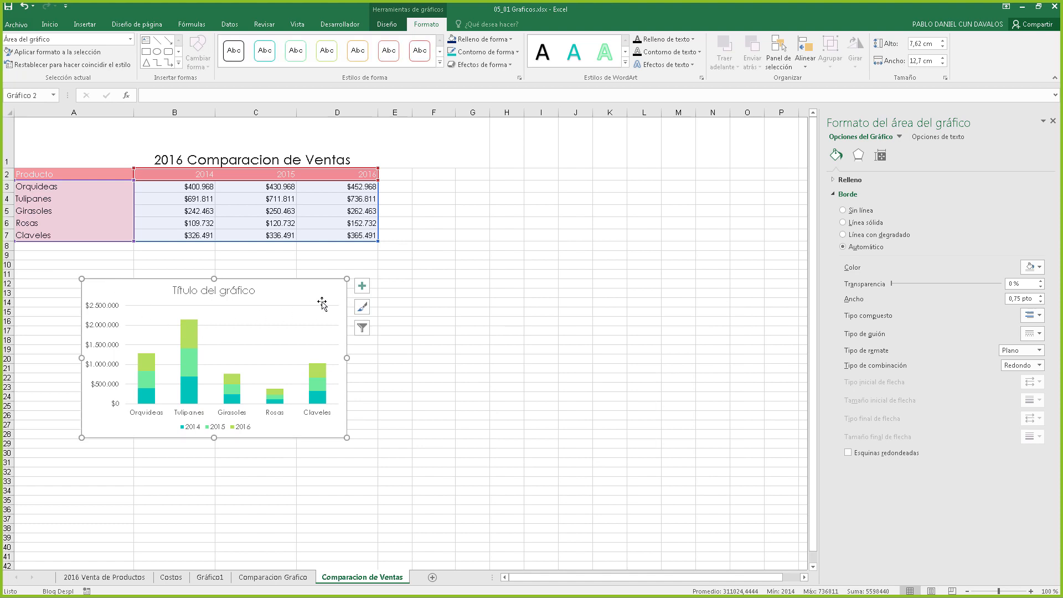
drag(346, 278, 448, 257)
drag(452, 487, 450, 509)
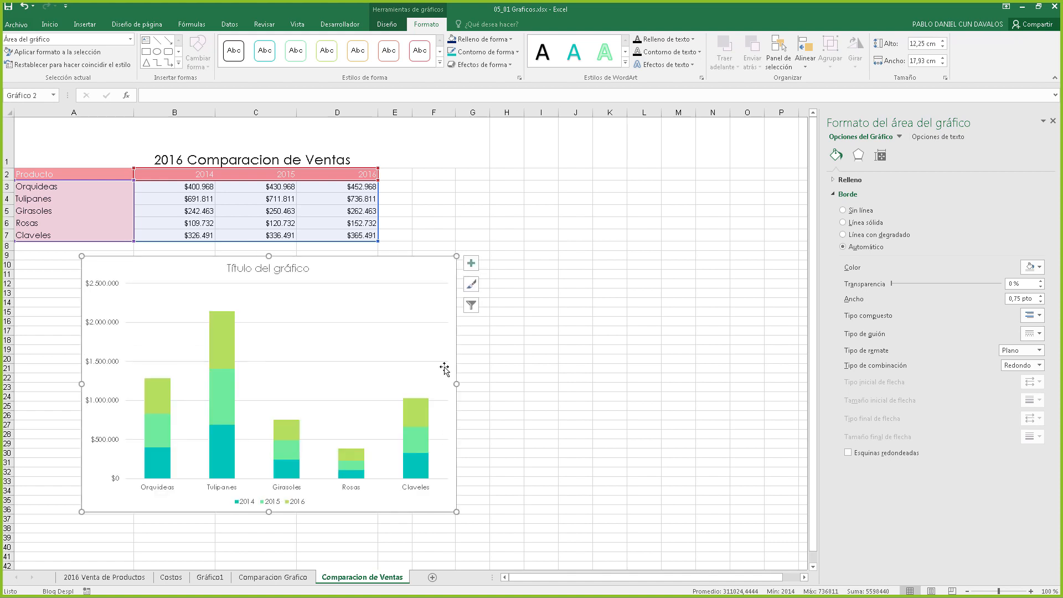
drag(449, 257, 501, 203)
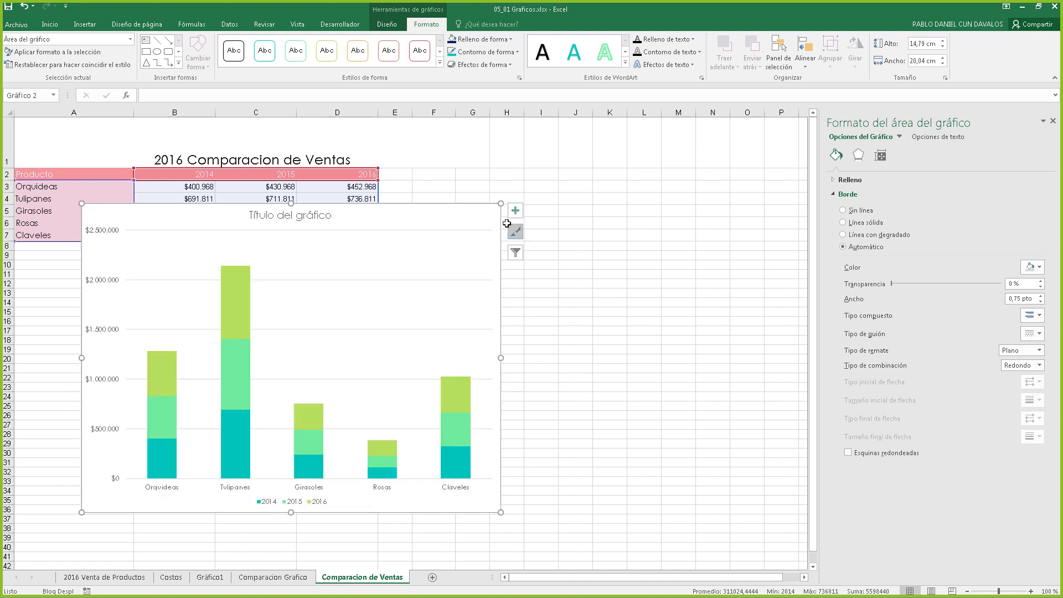
drag(501, 204, 497, 237)
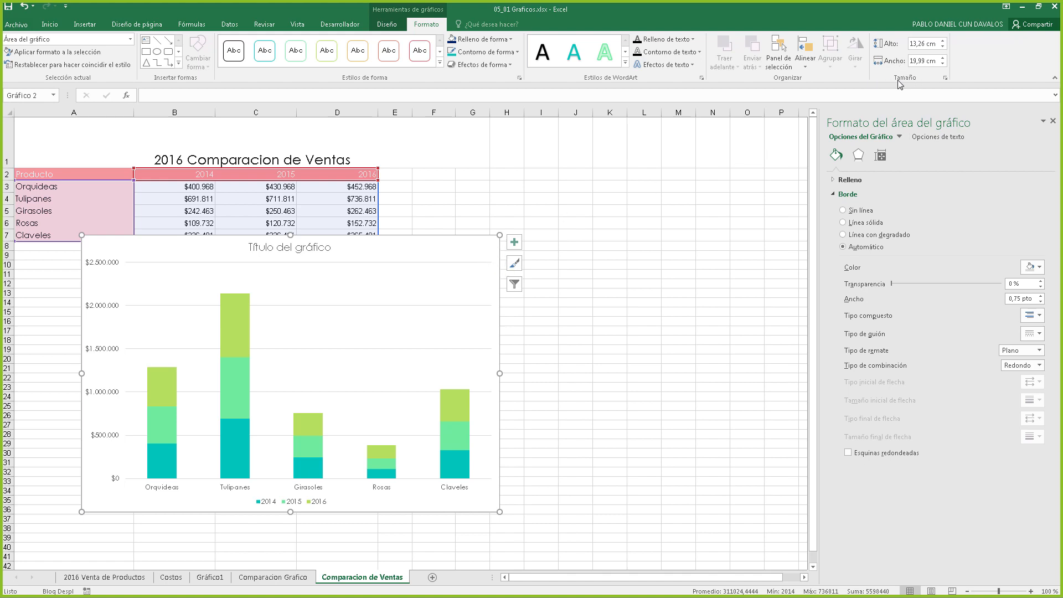
Try a larger chart size by raising its height to 13.9 cm and its width to just over 21 cm
click(943, 40)
click(943, 40)
click(943, 40)
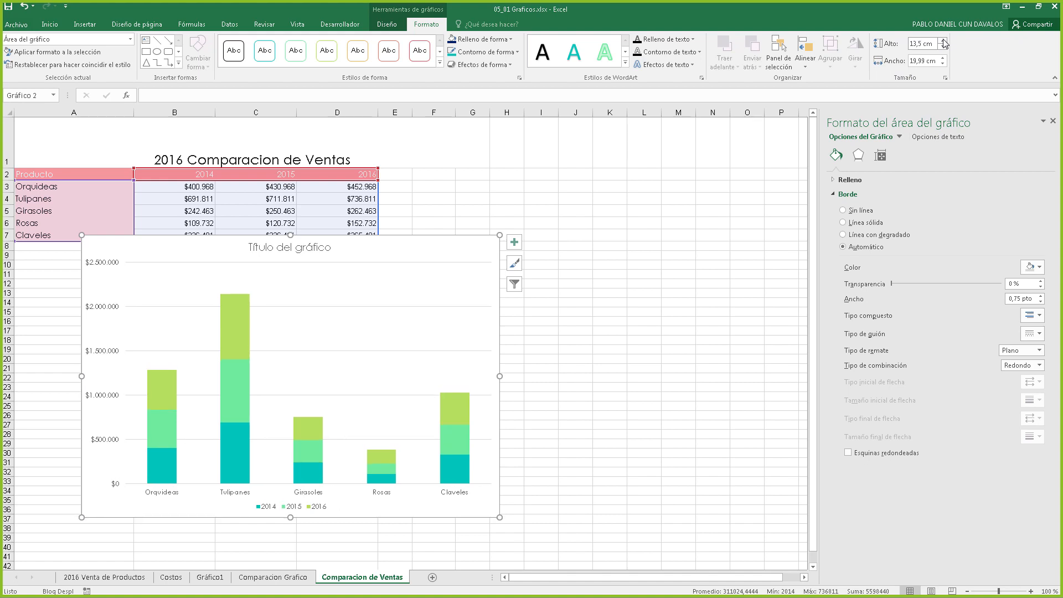
click(944, 41)
click(943, 40)
click(943, 41)
click(943, 40)
click(944, 63)
click(943, 57)
click(943, 57)
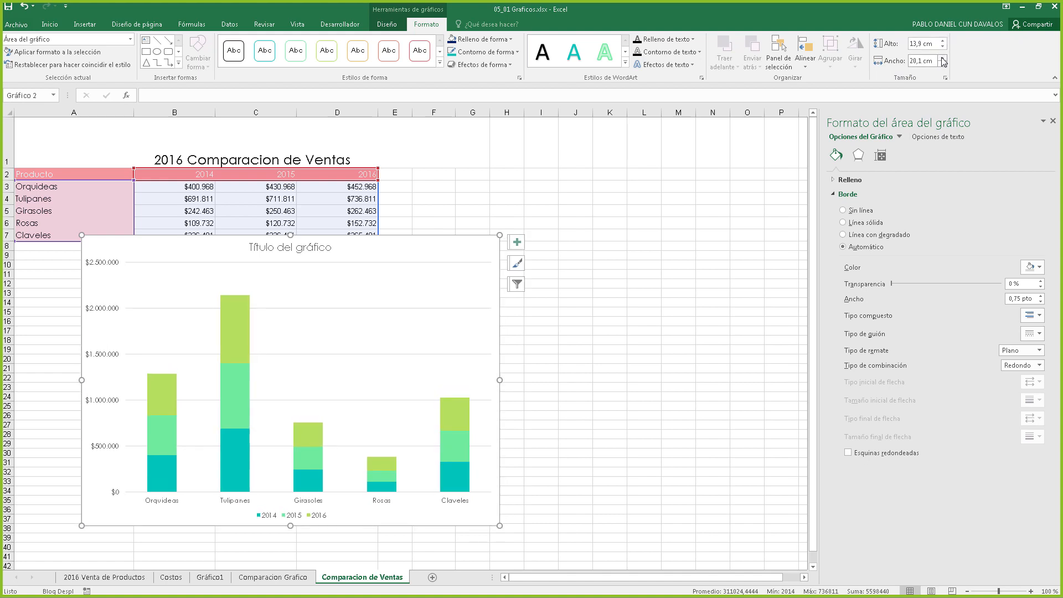
click(943, 57)
click(943, 57)
click(943, 58)
click(944, 57)
click(943, 58)
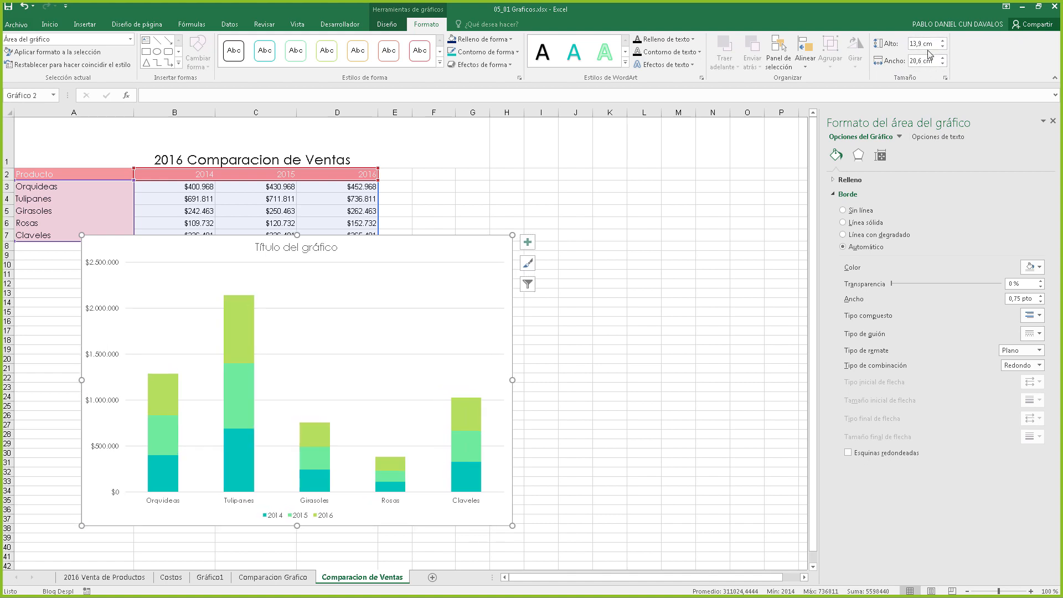
click(943, 58)
click(943, 57)
click(943, 57)
click(943, 58)
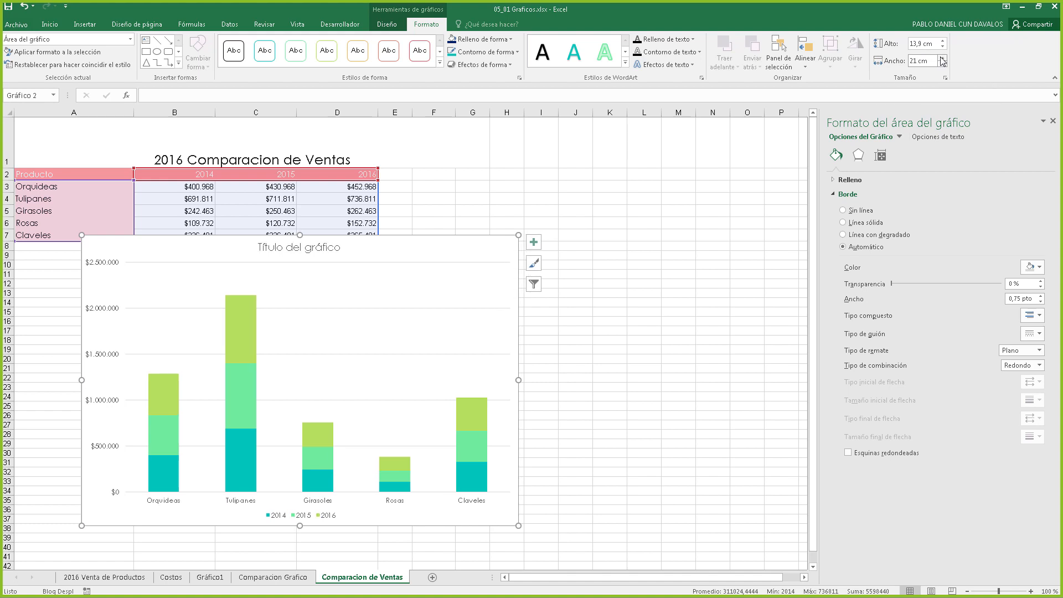
click(943, 58)
click(943, 58)
Reduce the chart's width to 20.8 cm and its height to 13 cm, and move it clear of the sales table
click(943, 64)
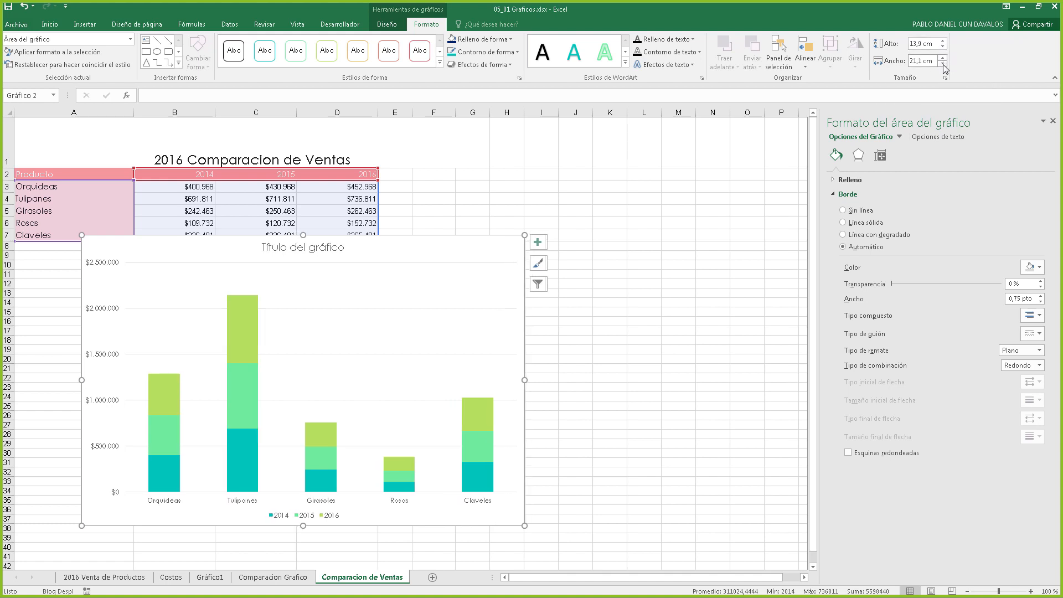
click(943, 64)
click(943, 64)
click(943, 64)
click(944, 48)
click(944, 47)
click(944, 47)
click(944, 48)
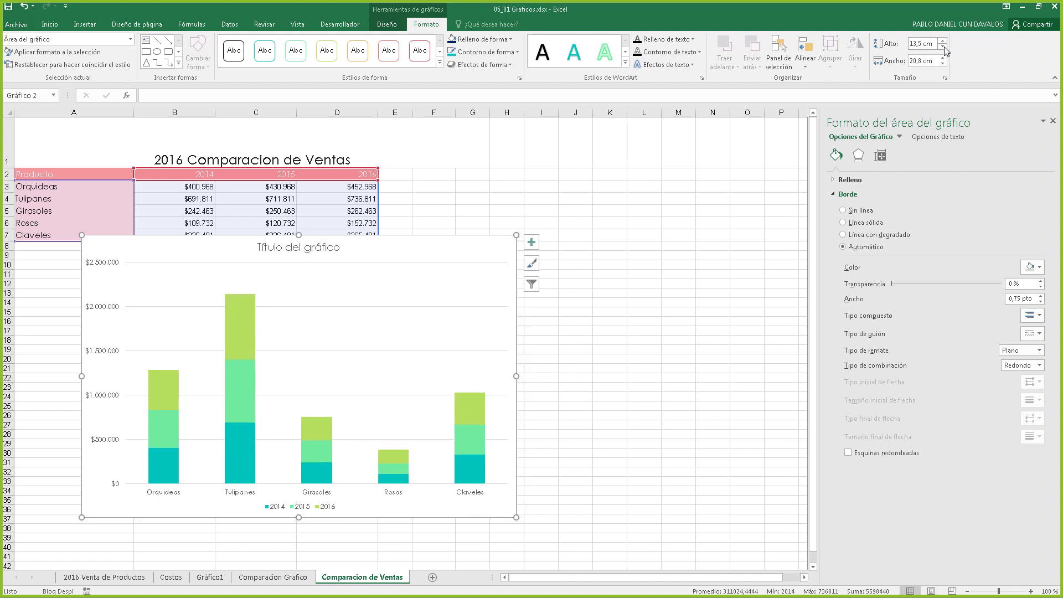
click(943, 48)
click(943, 47)
click(943, 47)
click(943, 47)
click(944, 47)
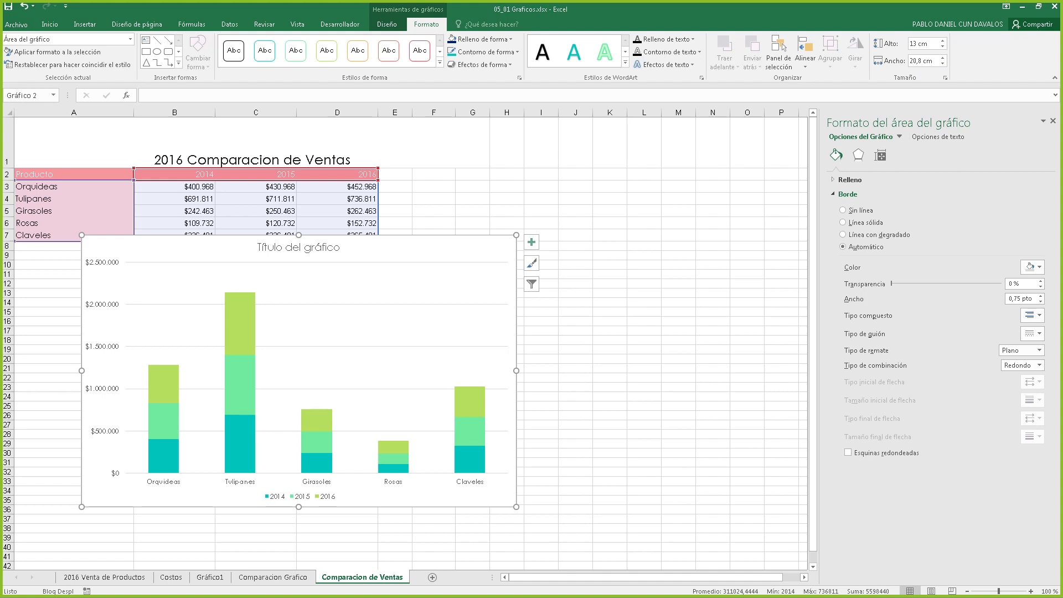
drag(415, 250, 452, 266)
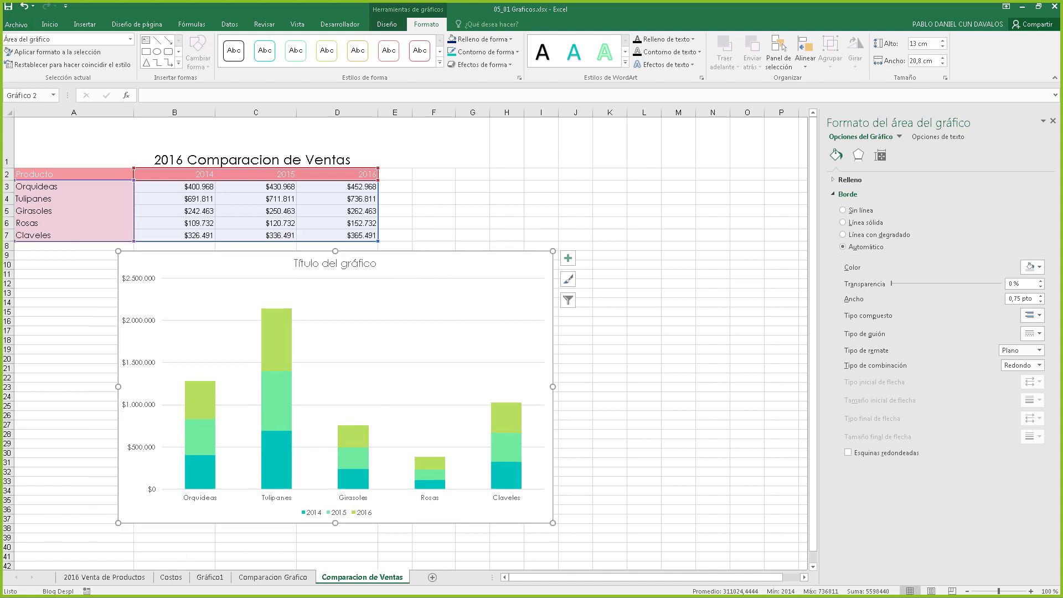
Switch to the Objetivo 5 Desafio.xlsx workbook to examine its tasks and return to 05_01 Graficos.xlsx
key(alt+Tab)
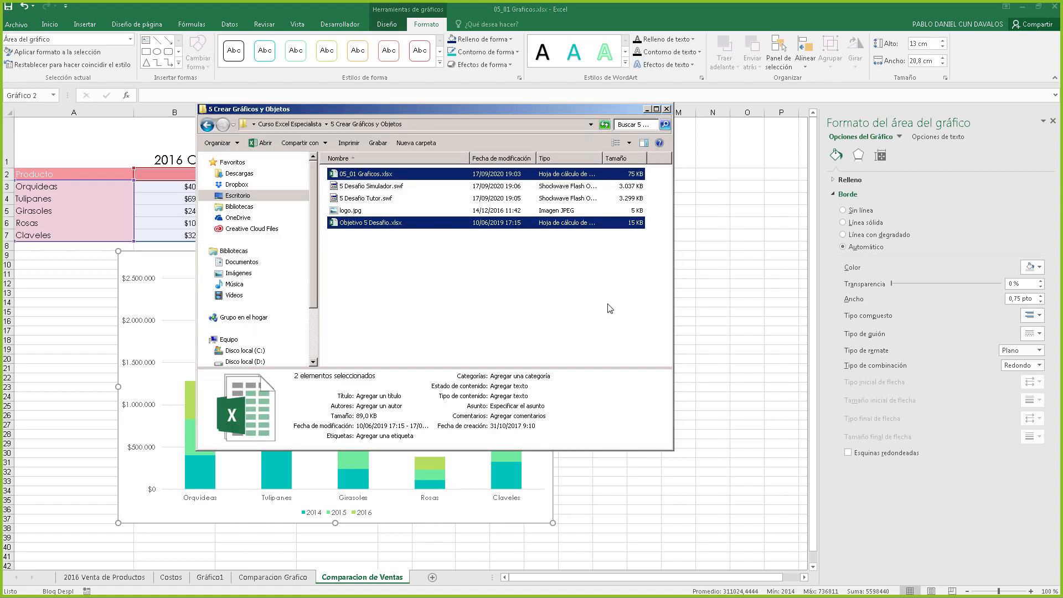
key(alt+Tab)
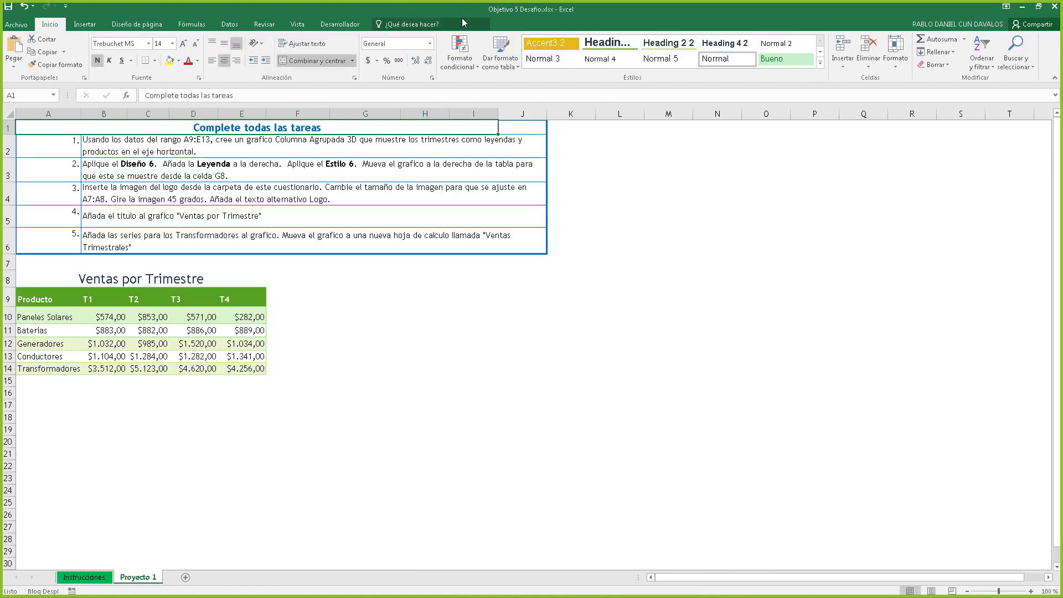
drag(463, 10, 0, 26)
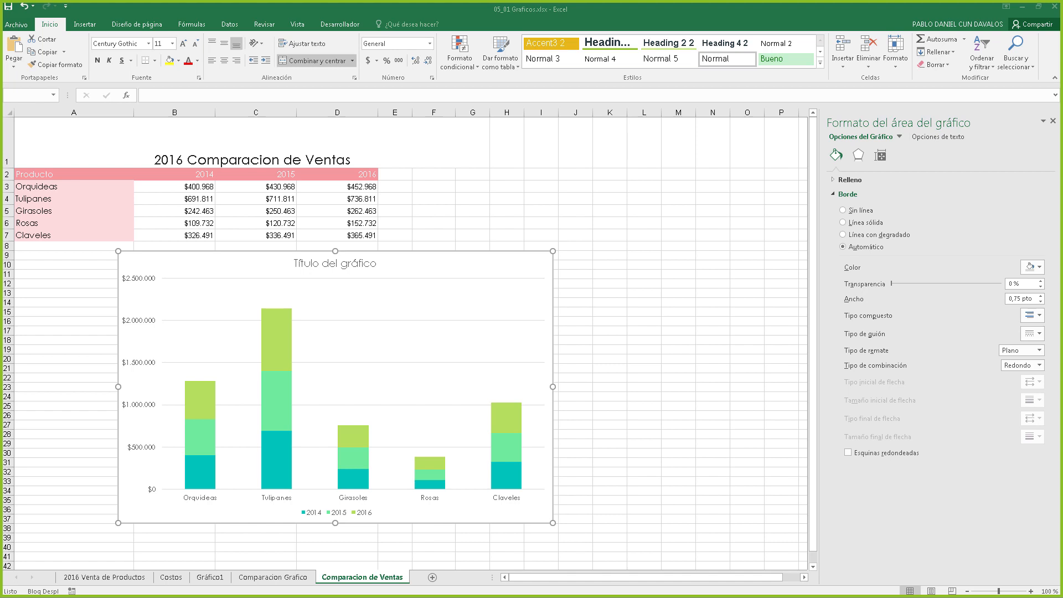
Move the stacked column chart directly below the sales table so it spans columns A to F from row 9
click(446, 260)
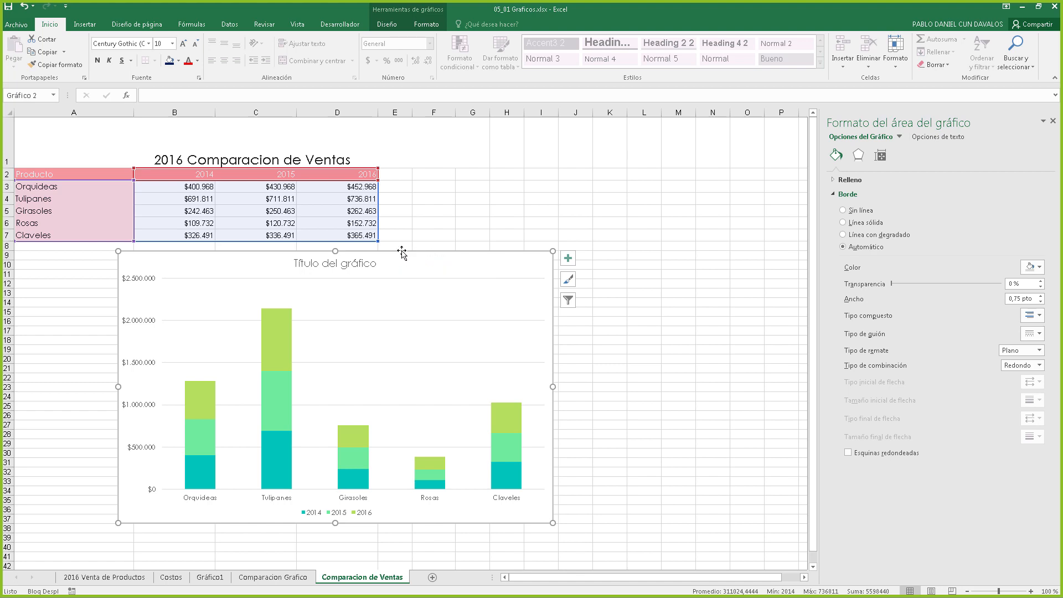
mouse_move(413, 258)
mouse_down()
mouse_move(401, 268)
mouse_move(388, 254)
mouse_move(357, 271)
mouse_up()
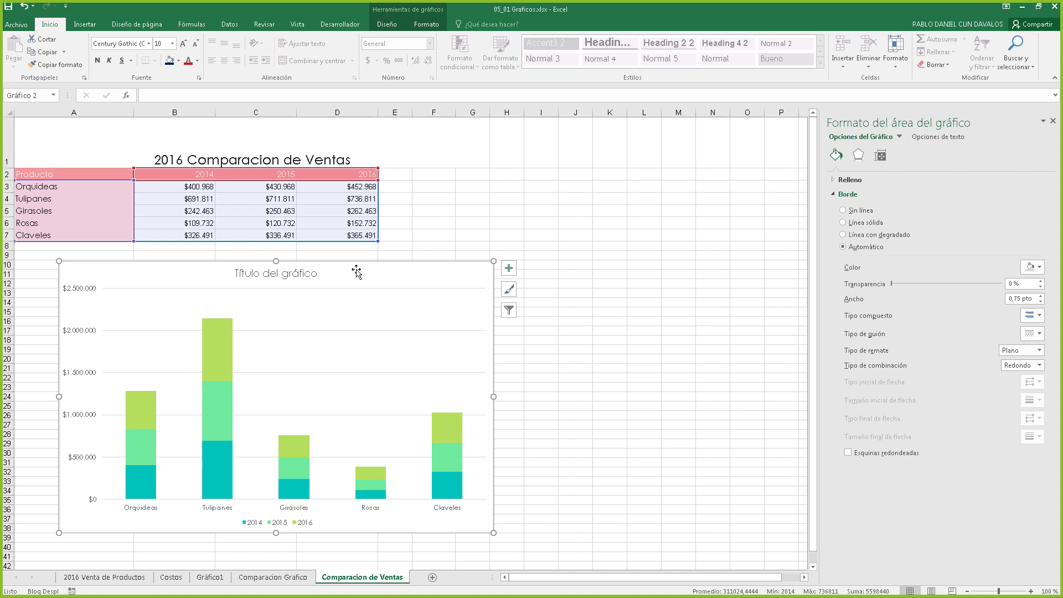
drag(382, 272, 348, 271)
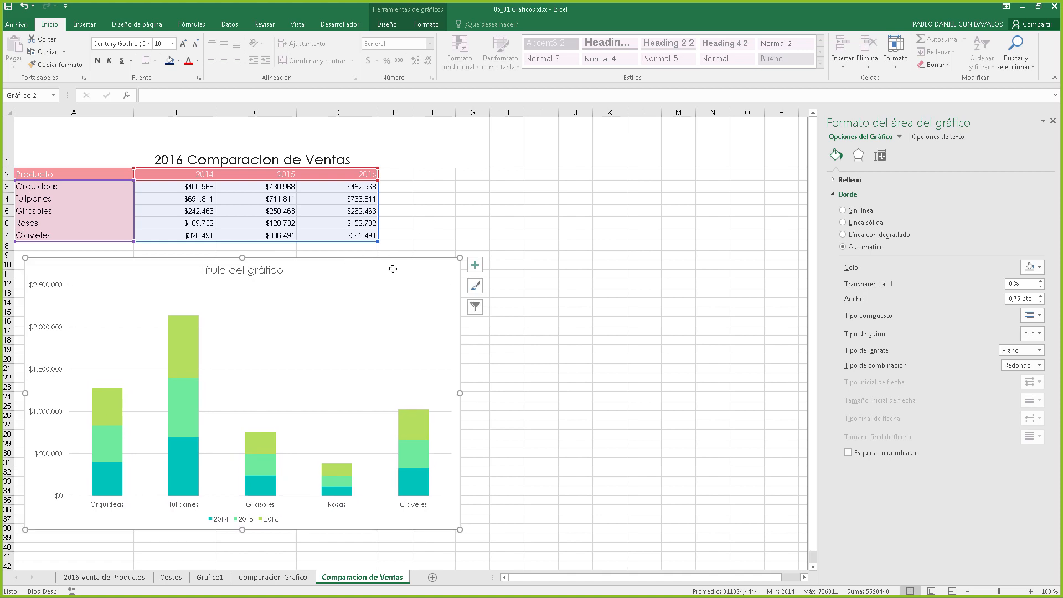
drag(387, 270, 387, 265)
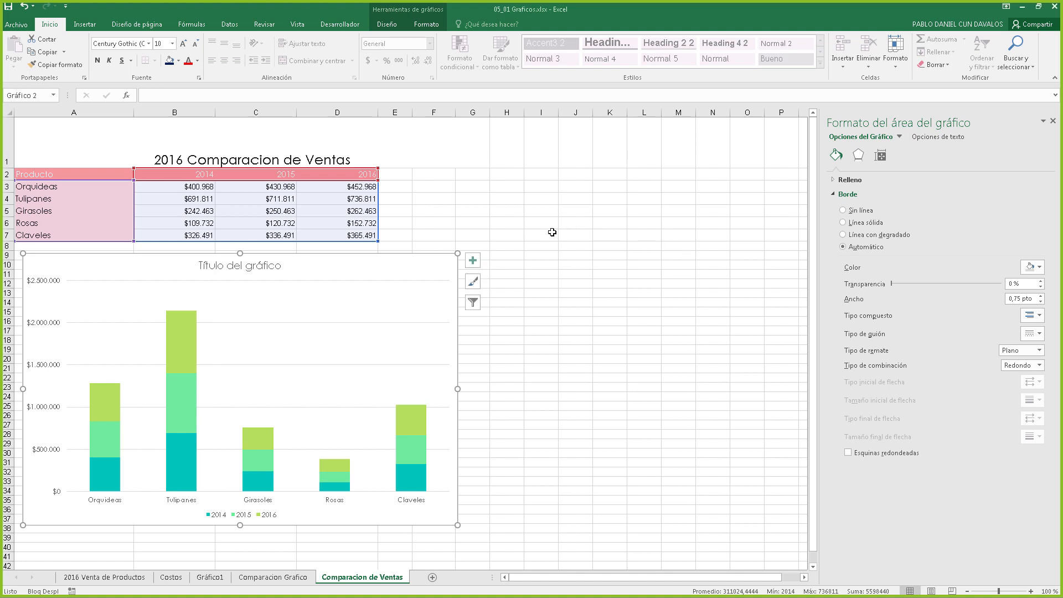
click(520, 211)
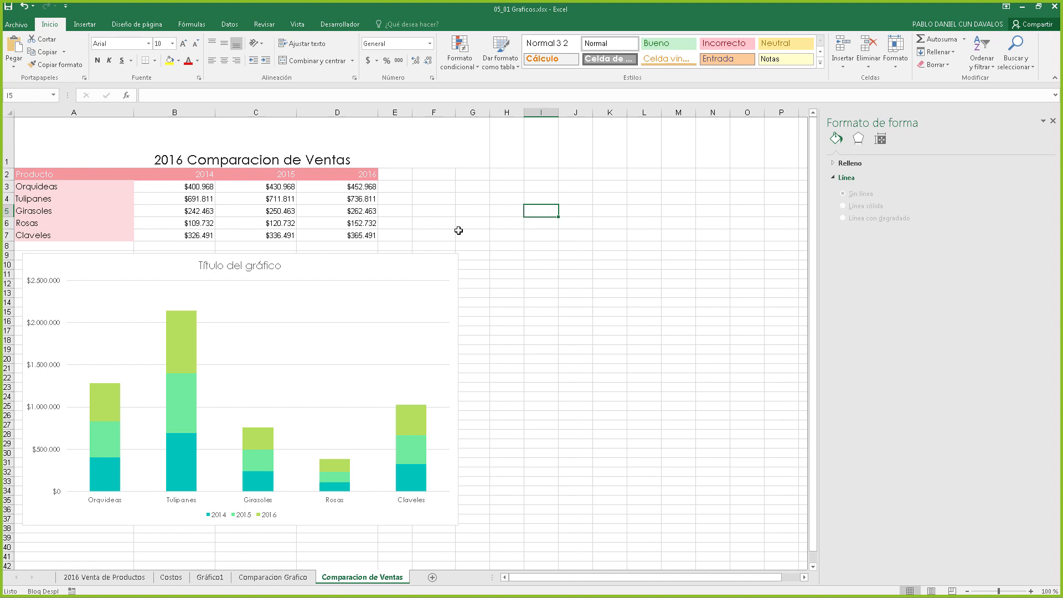
click(568, 256)
click(453, 203)
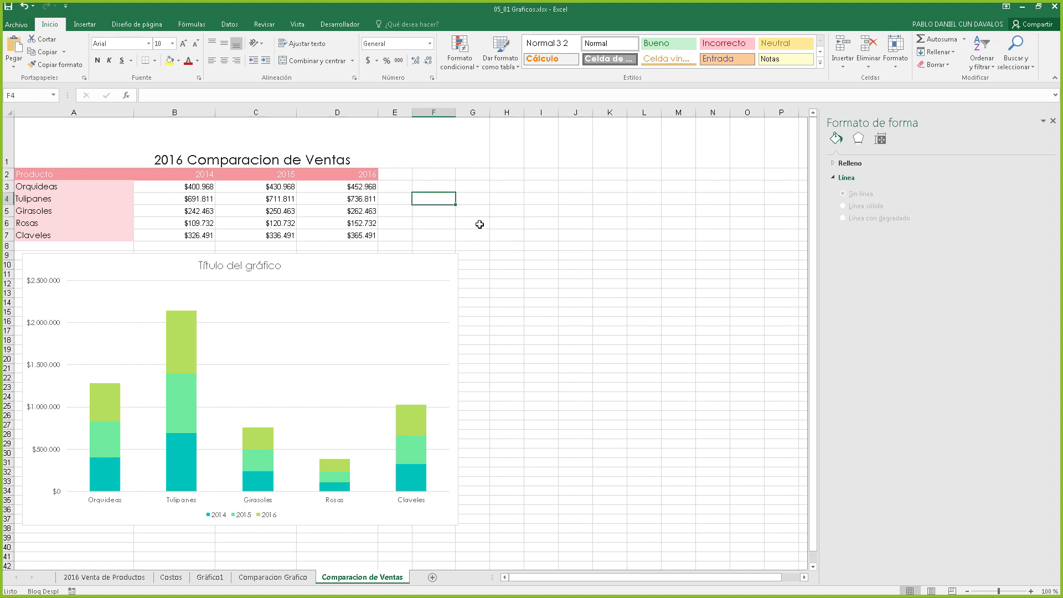
click(505, 202)
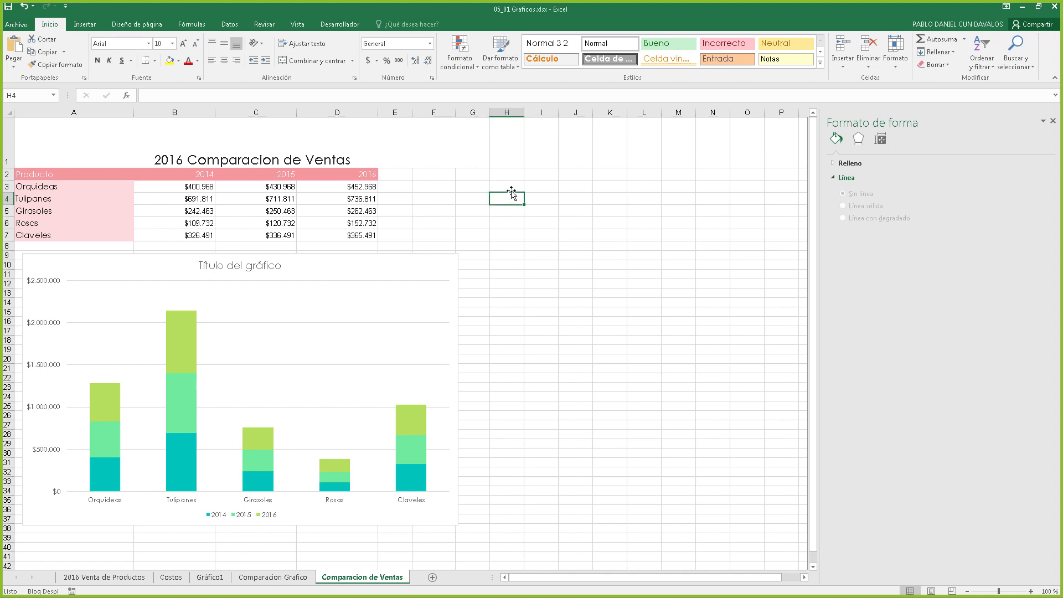
Insert the picture ueprim.png from the Imágenes library at cell H5
click(501, 214)
click(84, 25)
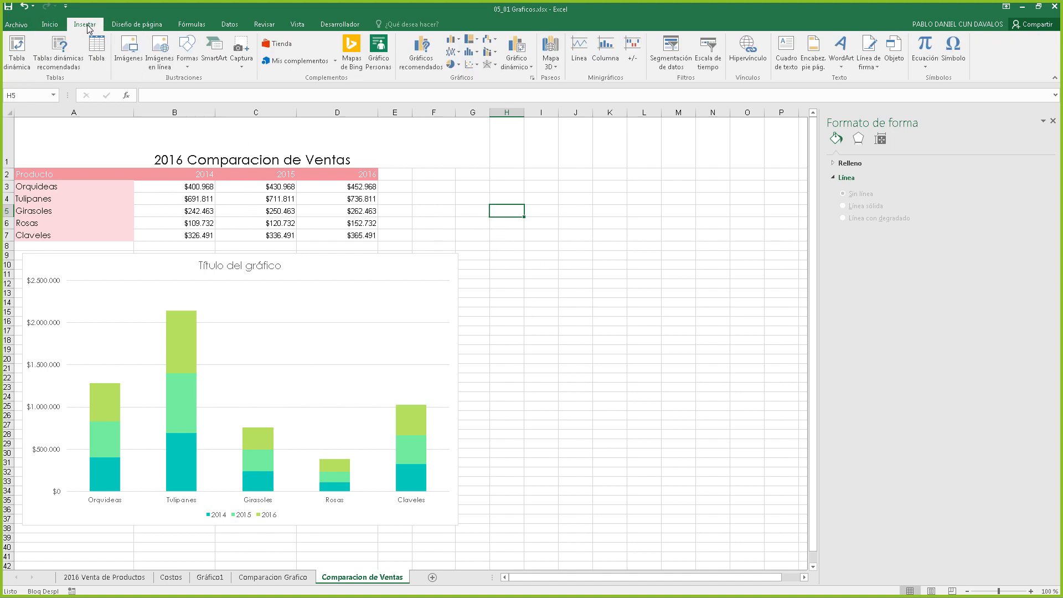
click(128, 58)
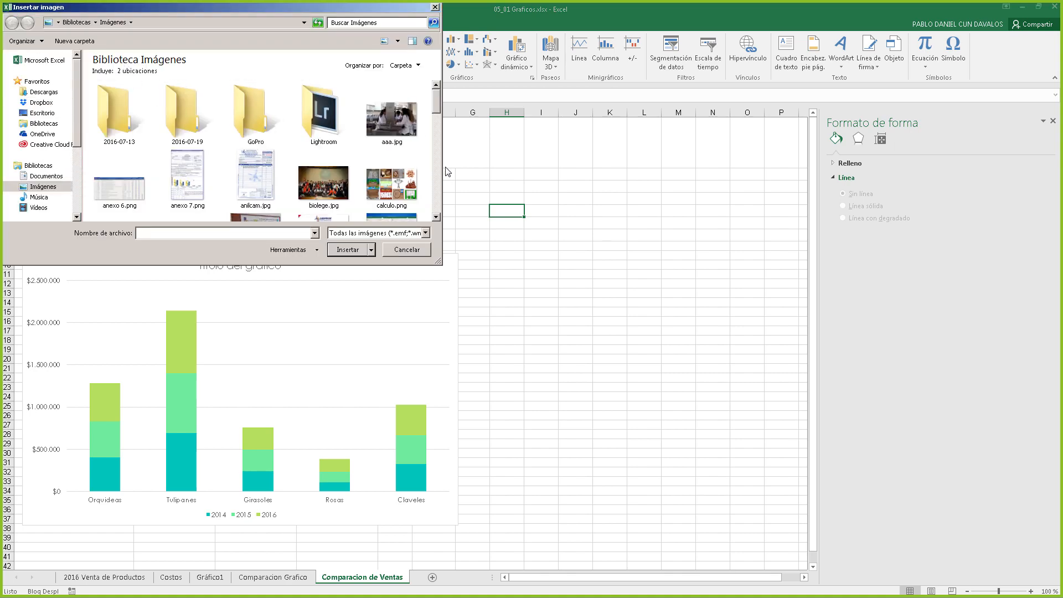
scroll(338, 105, down, 10)
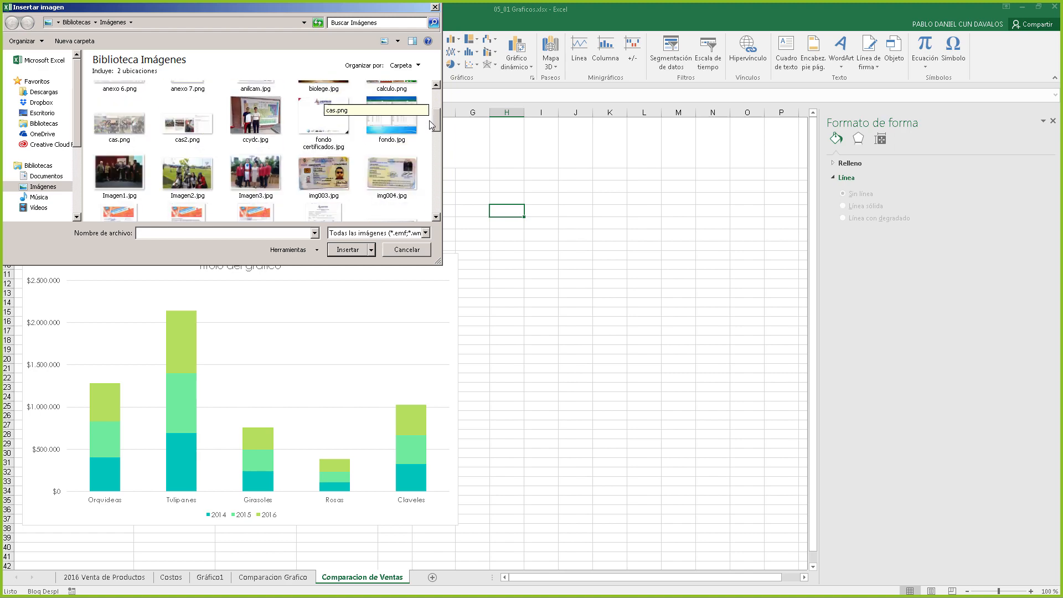
click(189, 206)
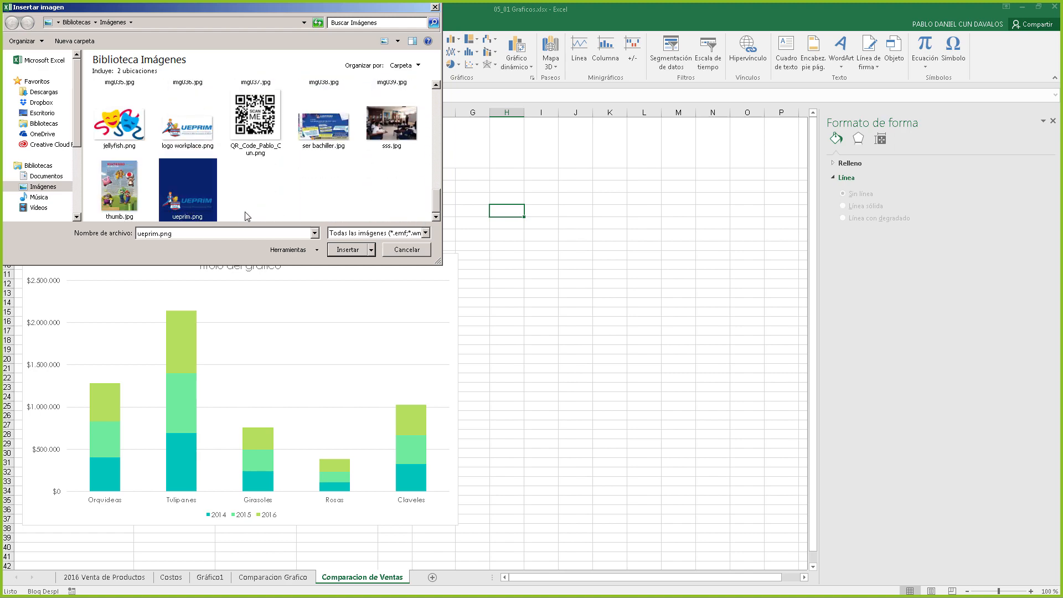
click(347, 250)
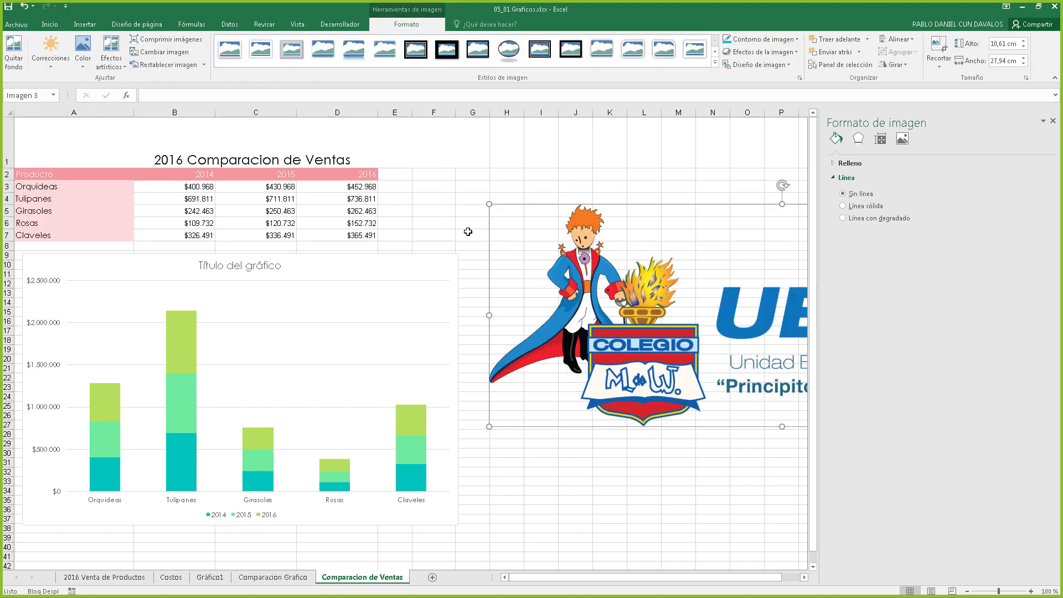
Shrink the UEPRIM logo to about 2.1 × 5.54 cm and place it in row 1 beside the sheet title
drag(533, 281, 222, 301)
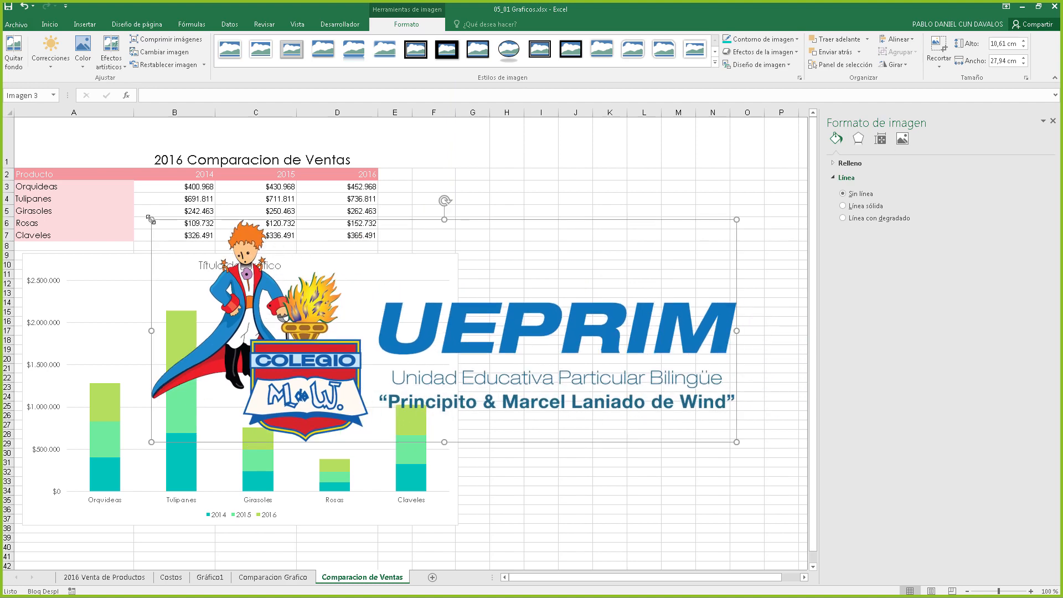
drag(151, 222, 510, 335)
drag(522, 391, 508, 205)
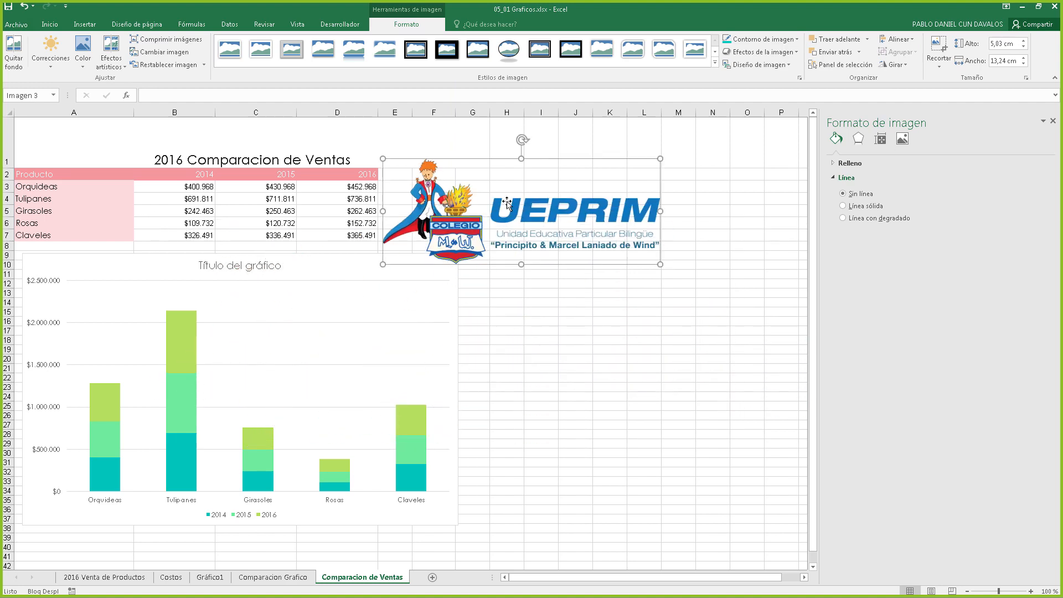
drag(661, 156, 584, 187)
drag(425, 231, 161, 171)
drag(355, 140, 96, 140)
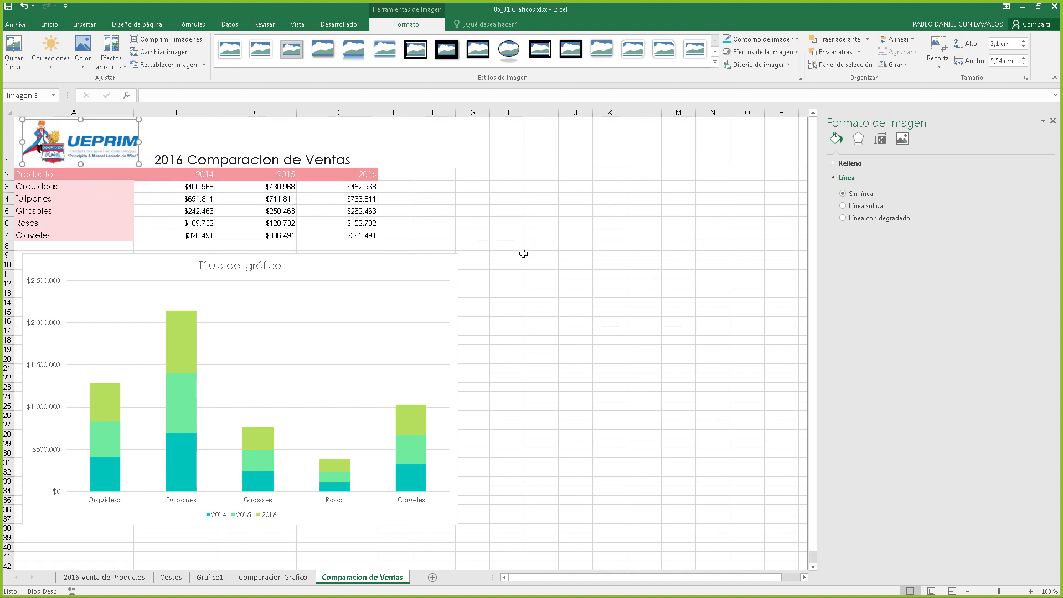
Draw a text box about 3,65 × 9,55 cm beside the sales table, over columns E to J
drag(487, 240, 494, 239)
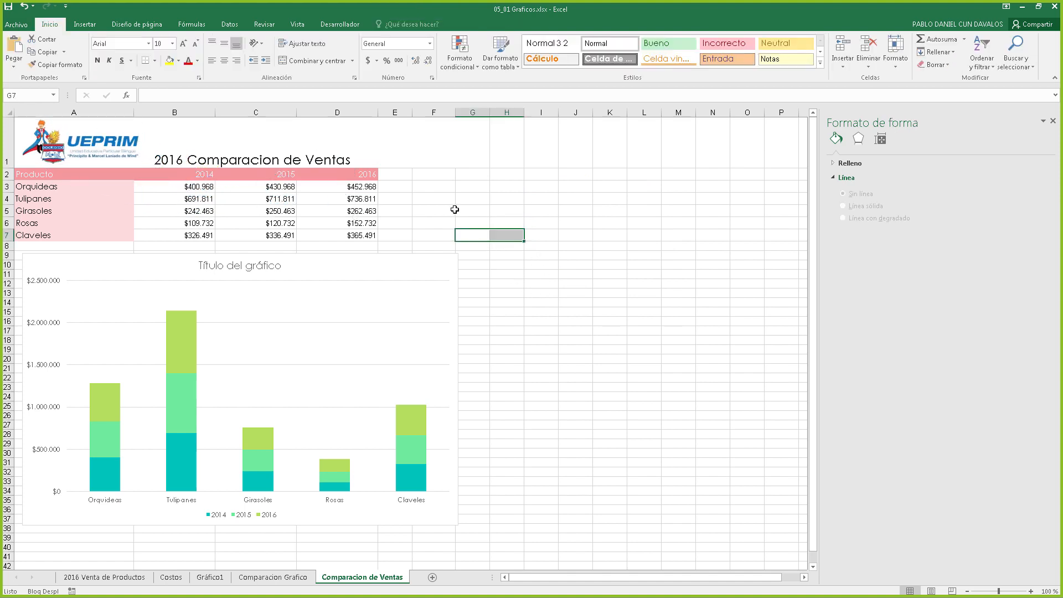
click(409, 187)
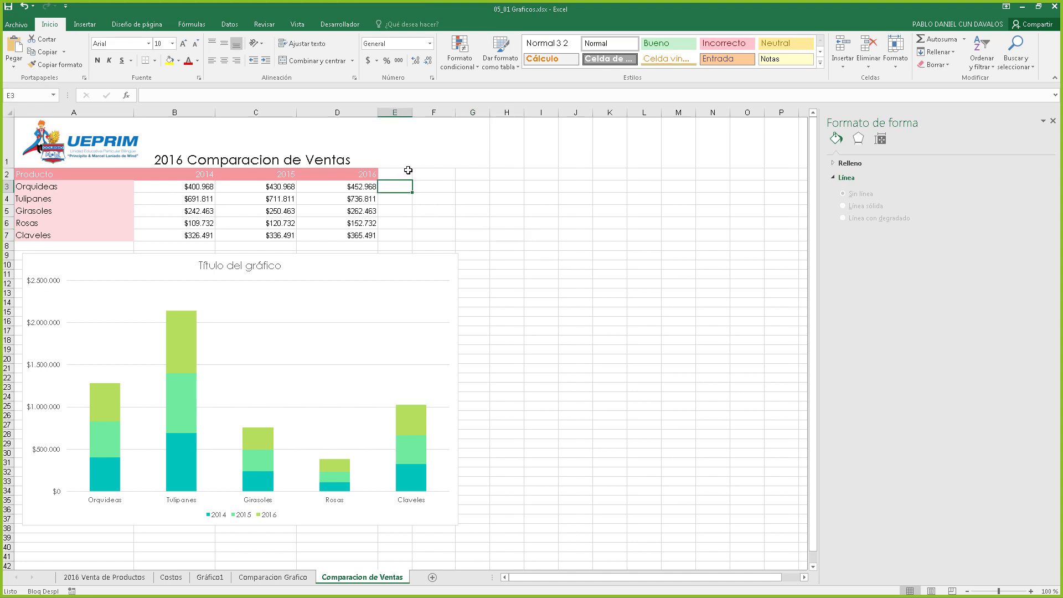
click(85, 25)
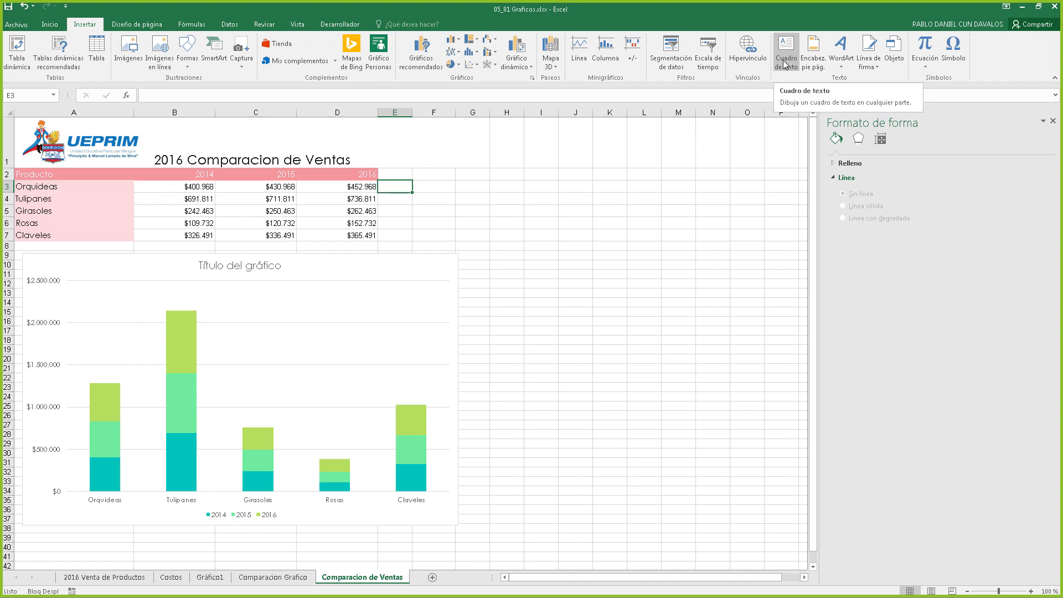
click(187, 53)
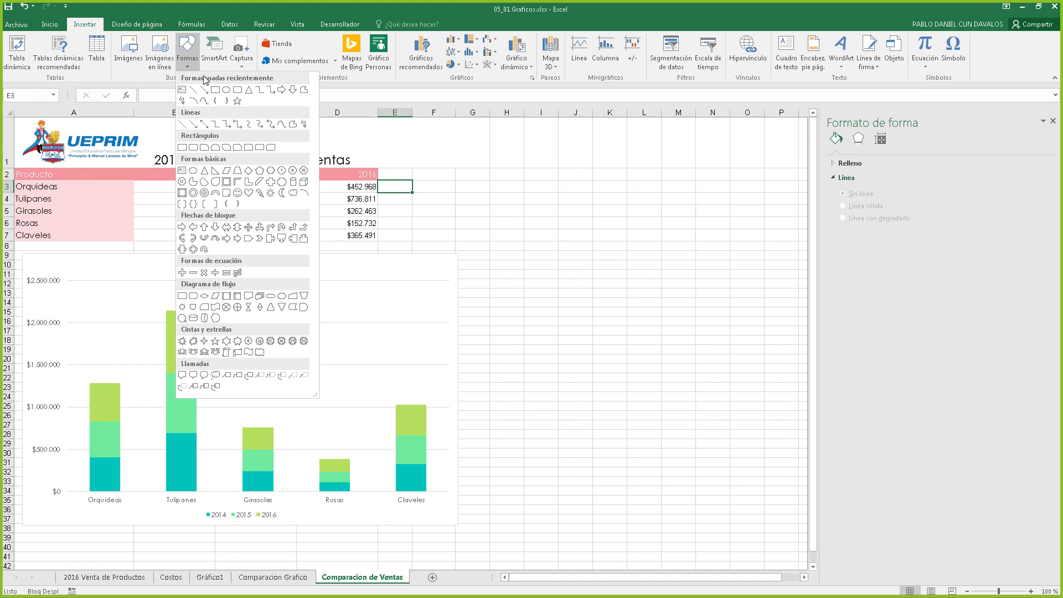
click(787, 61)
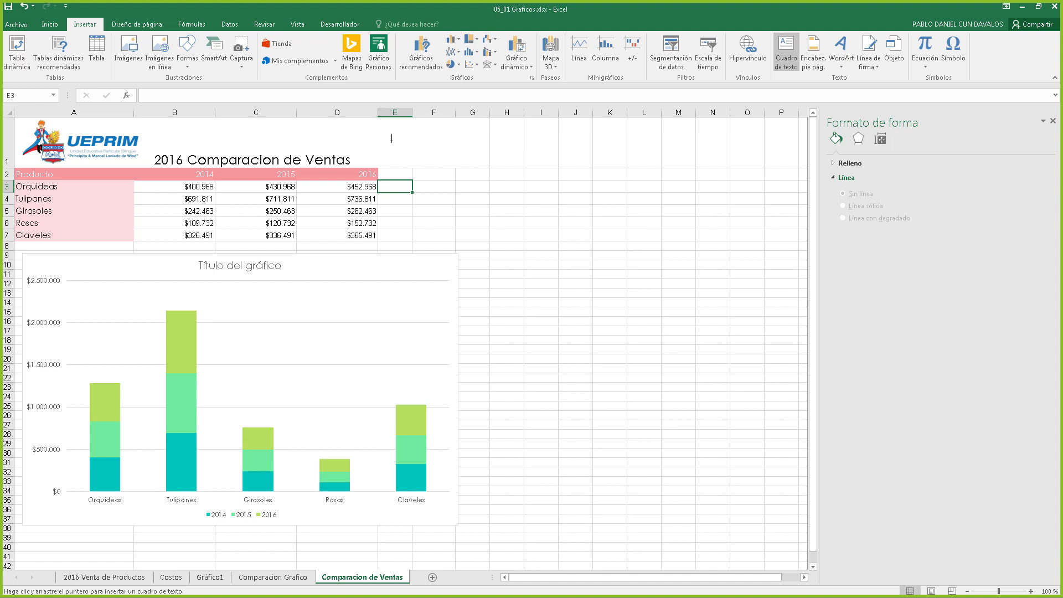
mouse_move(392, 141)
mouse_down()
mouse_move(556, 214)
mouse_move(592, 217)
mouse_up()
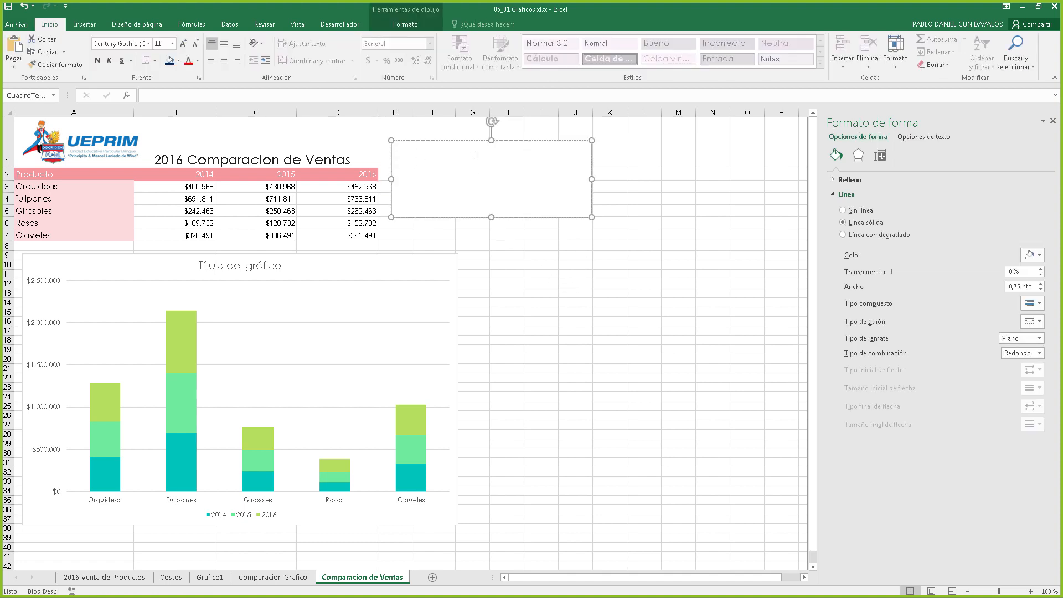
Reposition the text box beside the sales table, over columns F to L from row 2 down
drag(438, 143, 436, 162)
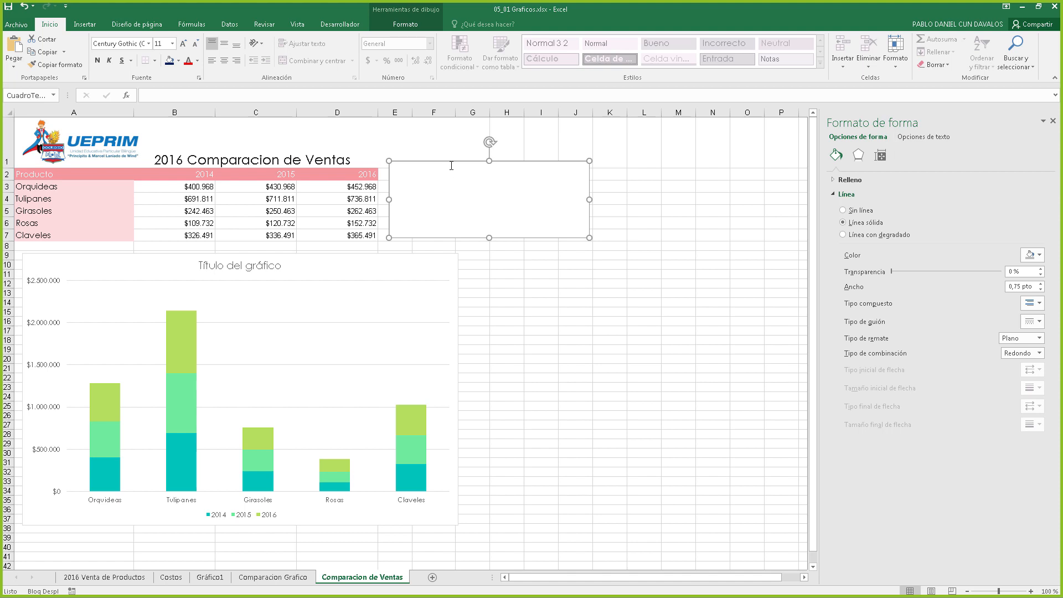
click(413, 24)
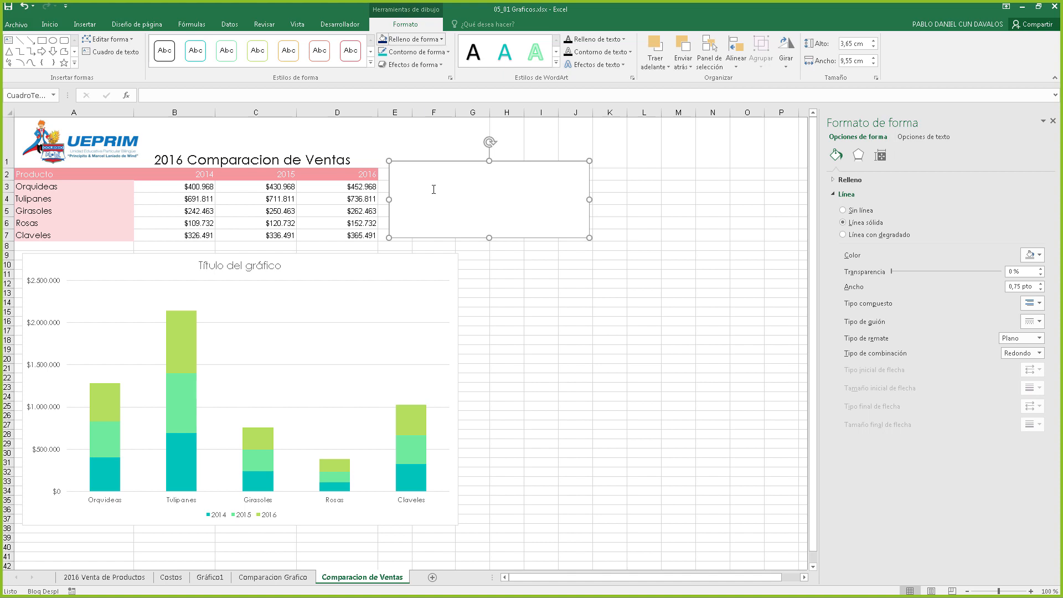
drag(443, 202, 457, 243)
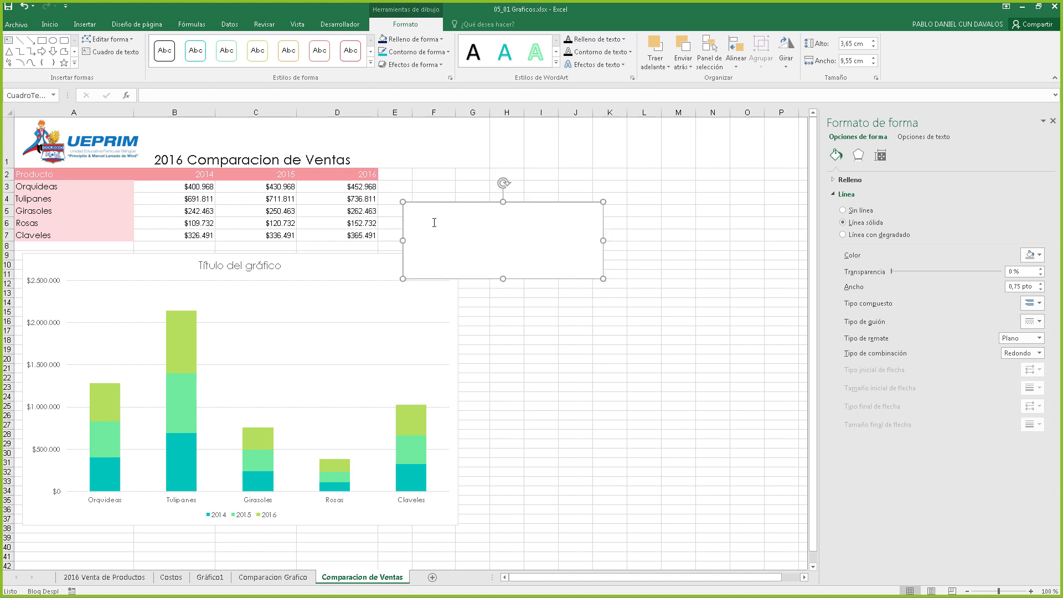
drag(453, 203, 364, 177)
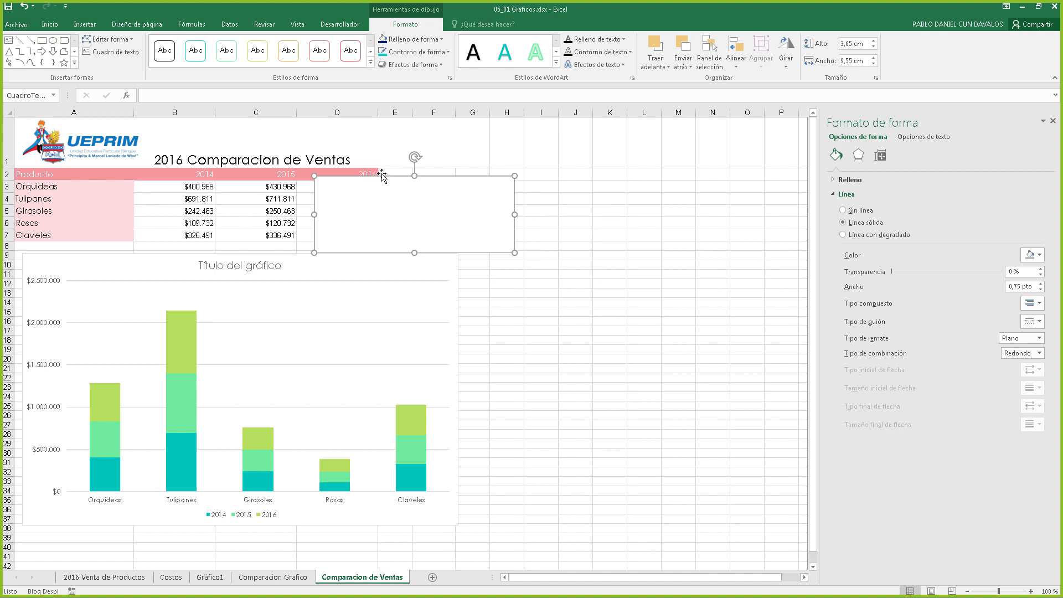
drag(394, 175, 554, 169)
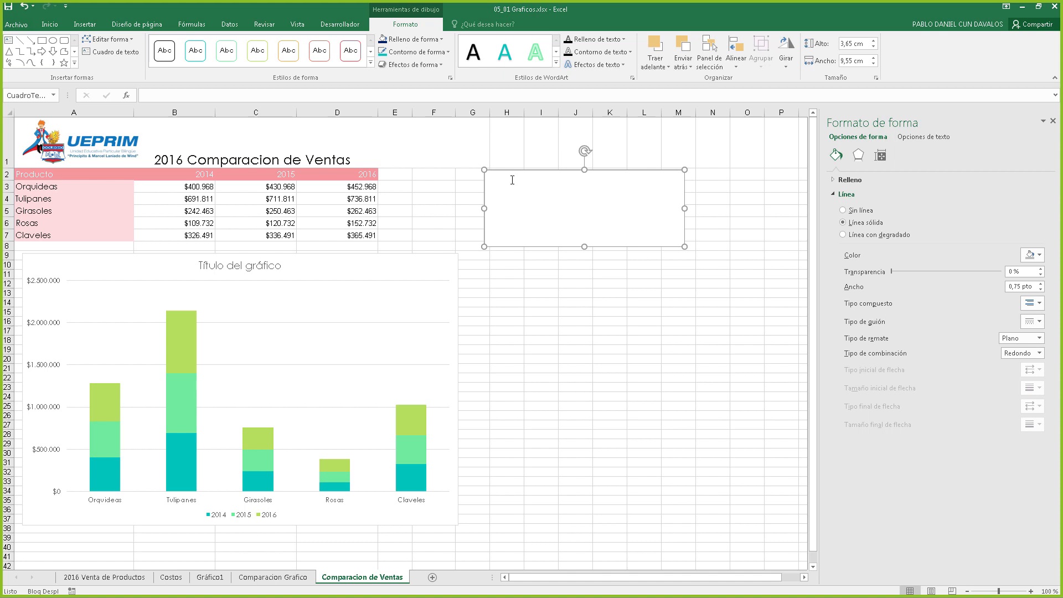
drag(517, 173, 457, 173)
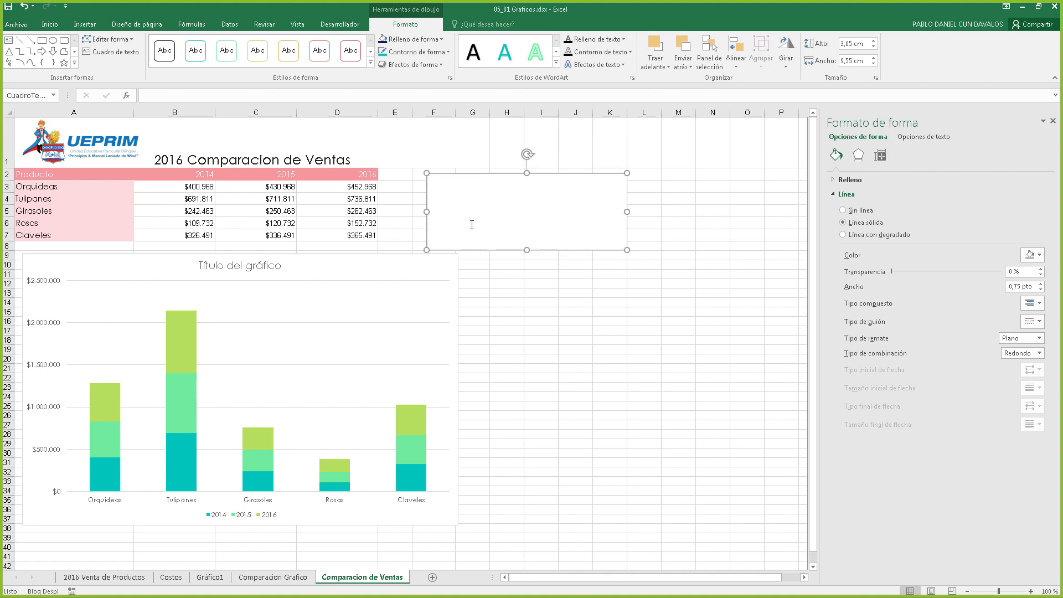
drag(466, 176, 490, 169)
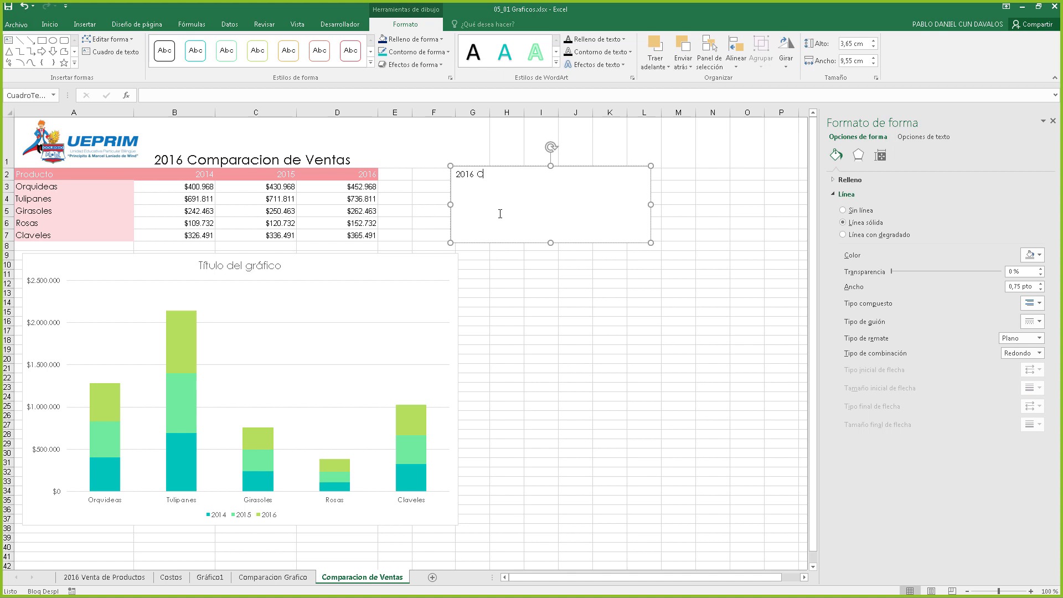
Enter 2016 Comparacion de Ventas in the text box and centre the text horizontally and vertically
text(omparacion de Ventas)
drag(513, 168, 429, 185)
drag(495, 193, 369, 192)
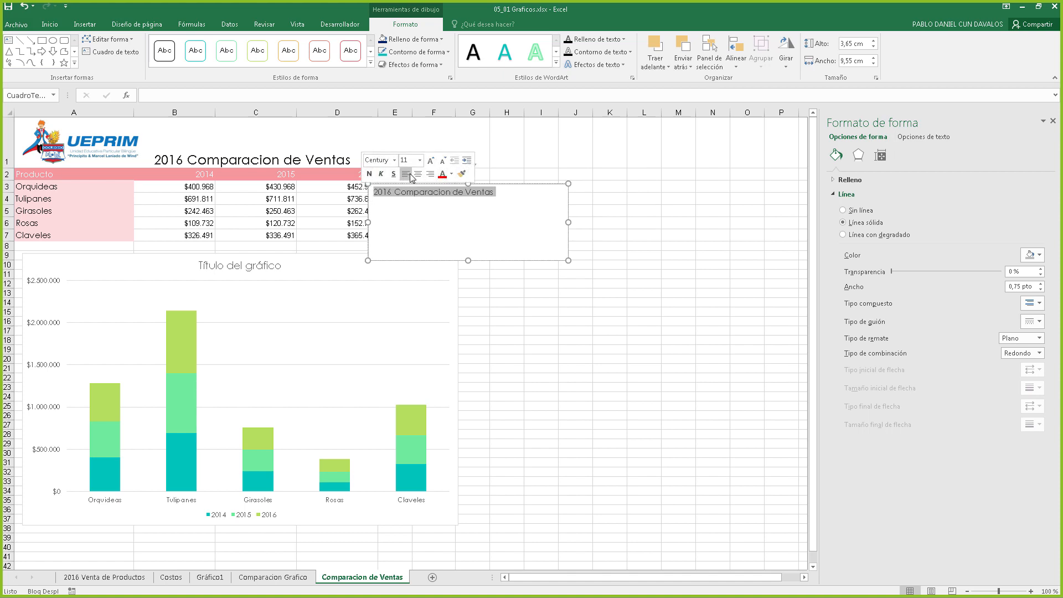
click(419, 175)
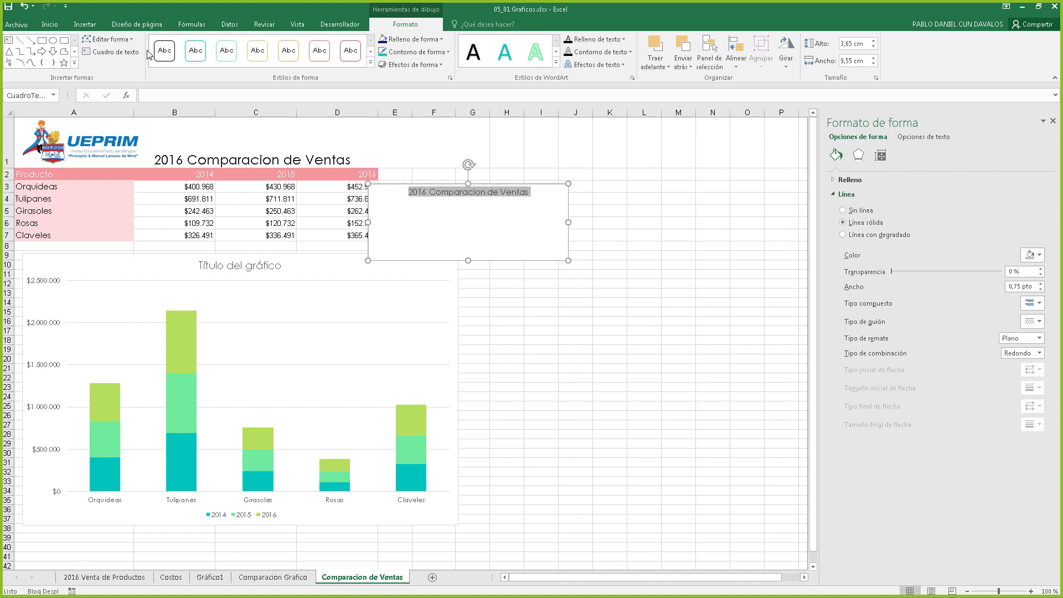
click(49, 24)
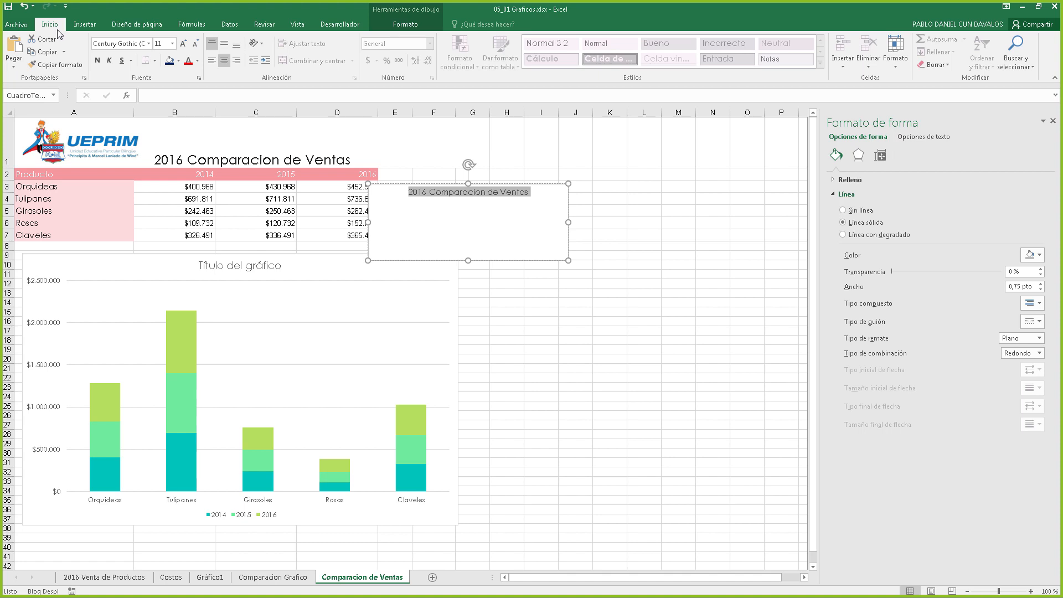
click(225, 44)
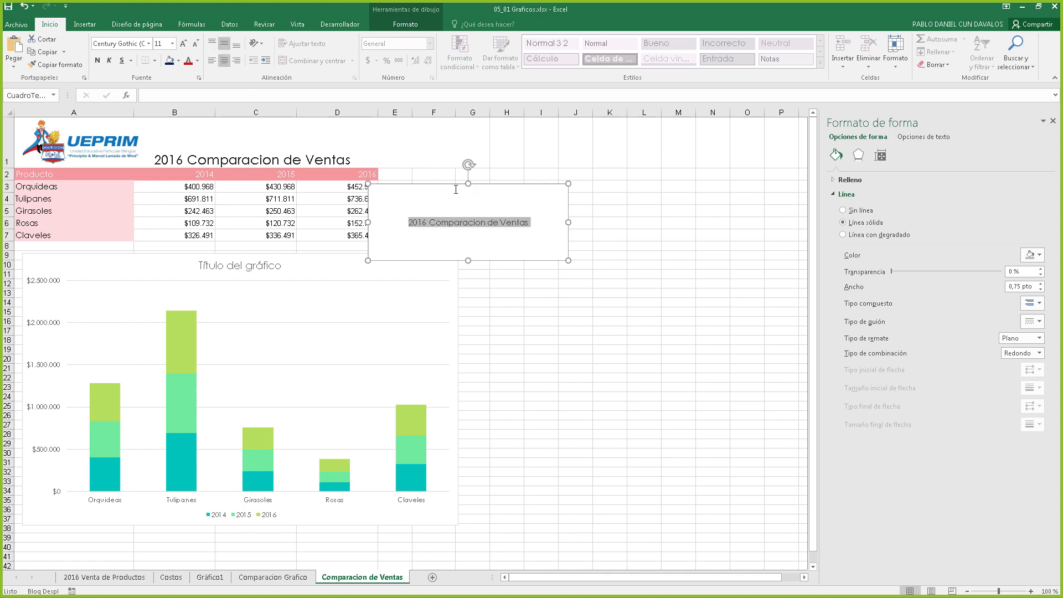
Apply the turquoise gradient preset shape style and the turquoise-outlined WordArt style to the text box
drag(449, 183, 473, 177)
click(414, 24)
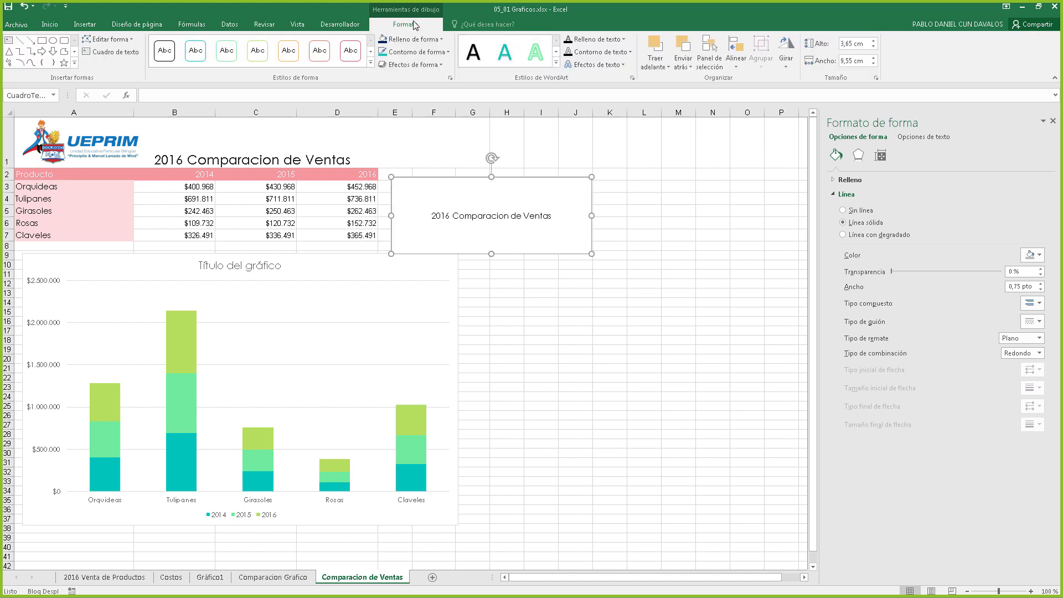
click(370, 63)
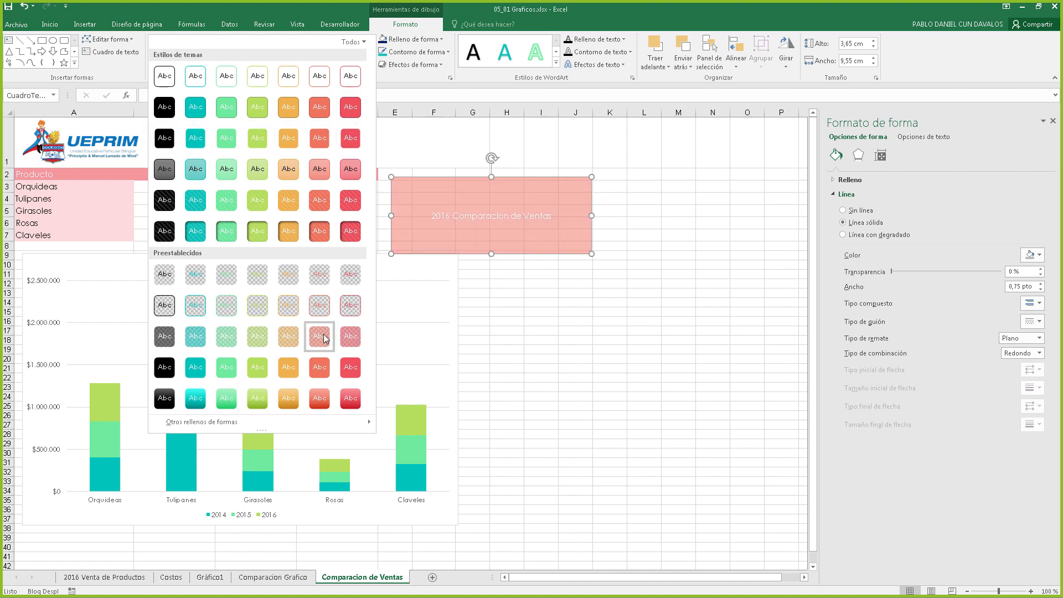
click(192, 399)
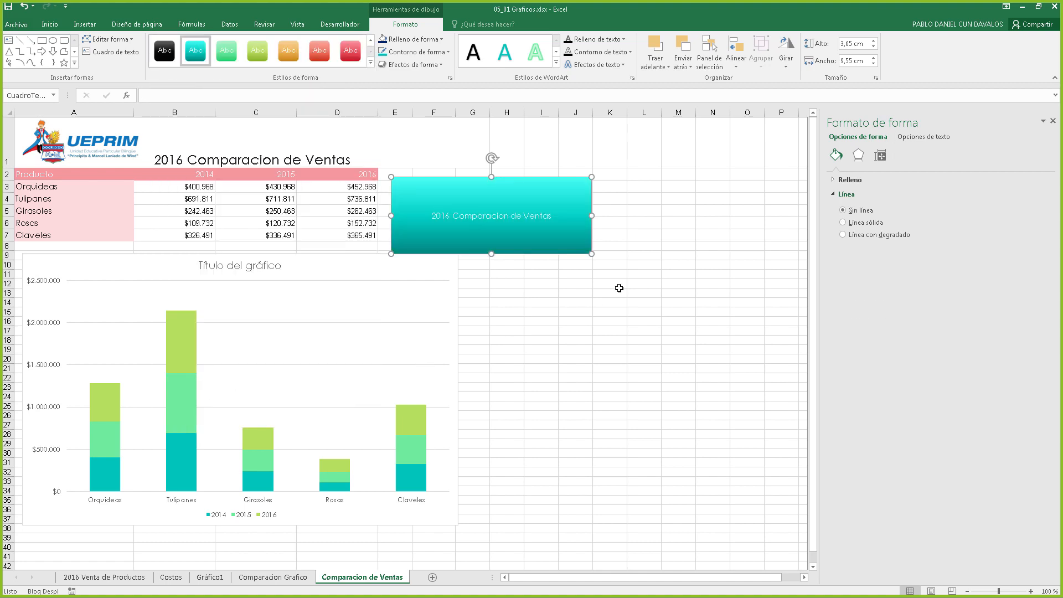
click(556, 62)
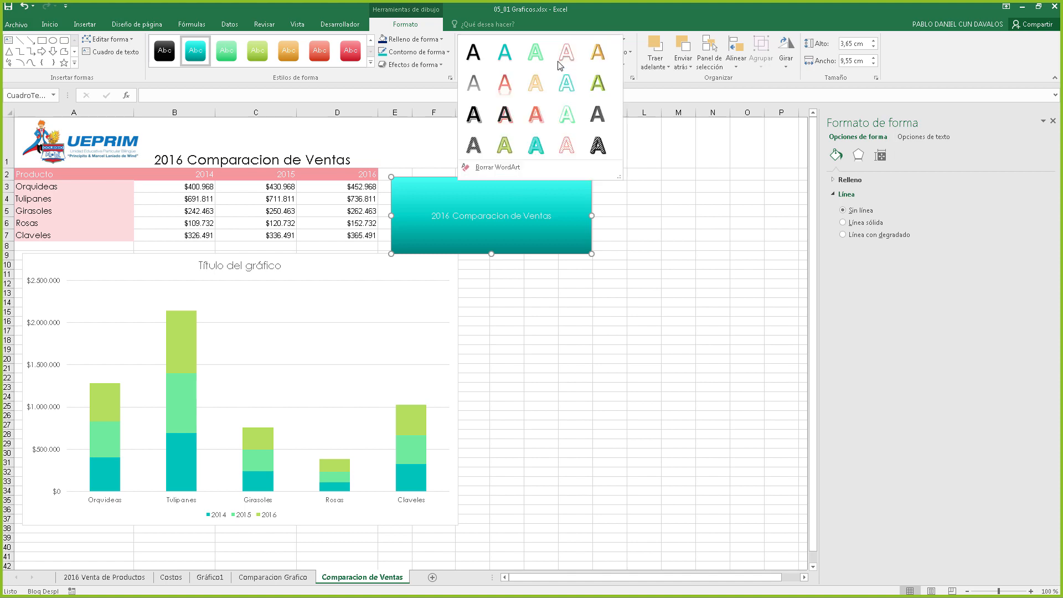
click(564, 76)
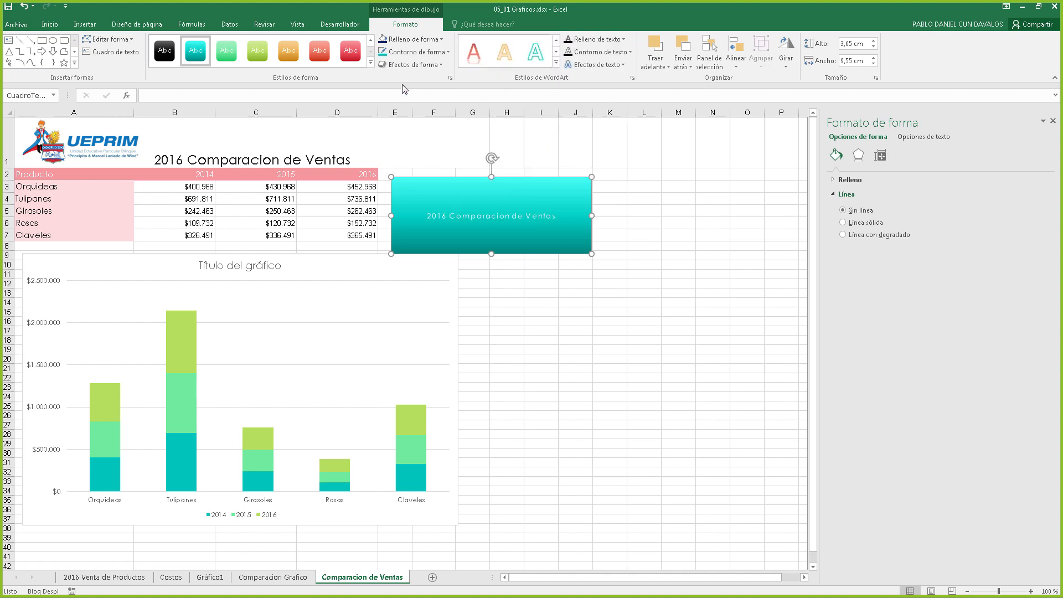
Place the text box over cells A1 to D1 and resize it to about 2,49 × 17,36 cm
drag(448, 180, 73, 118)
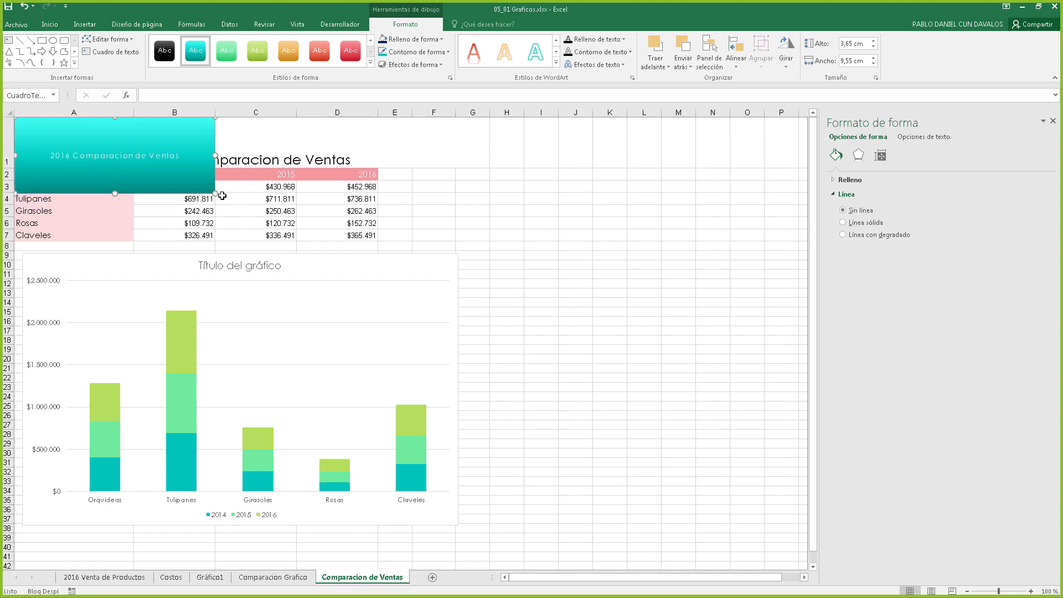
drag(219, 190, 378, 169)
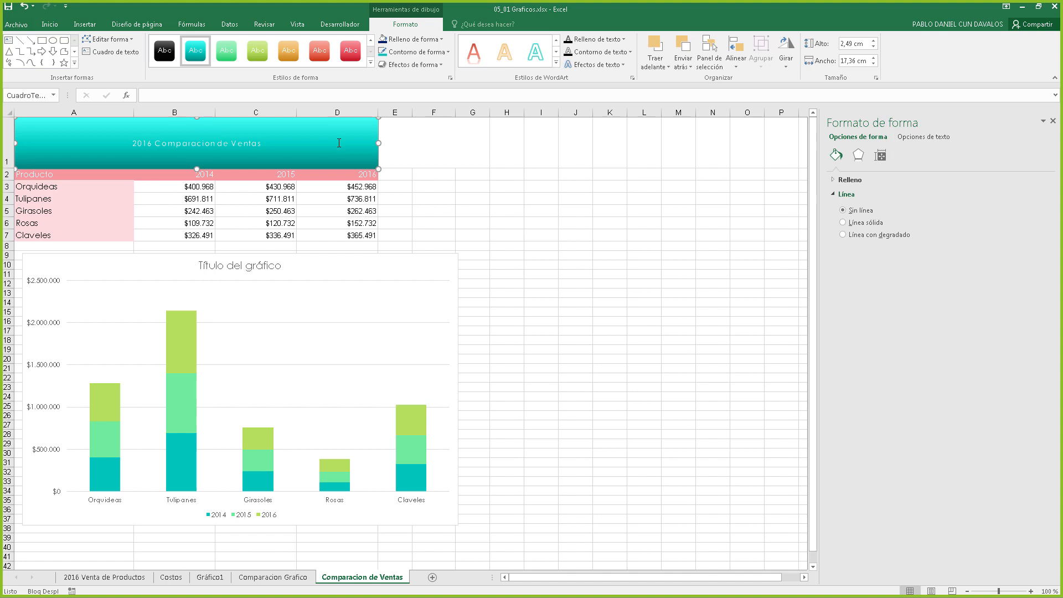
Set the font size of the title in the turquoise text box to 20
triple_click(233, 142)
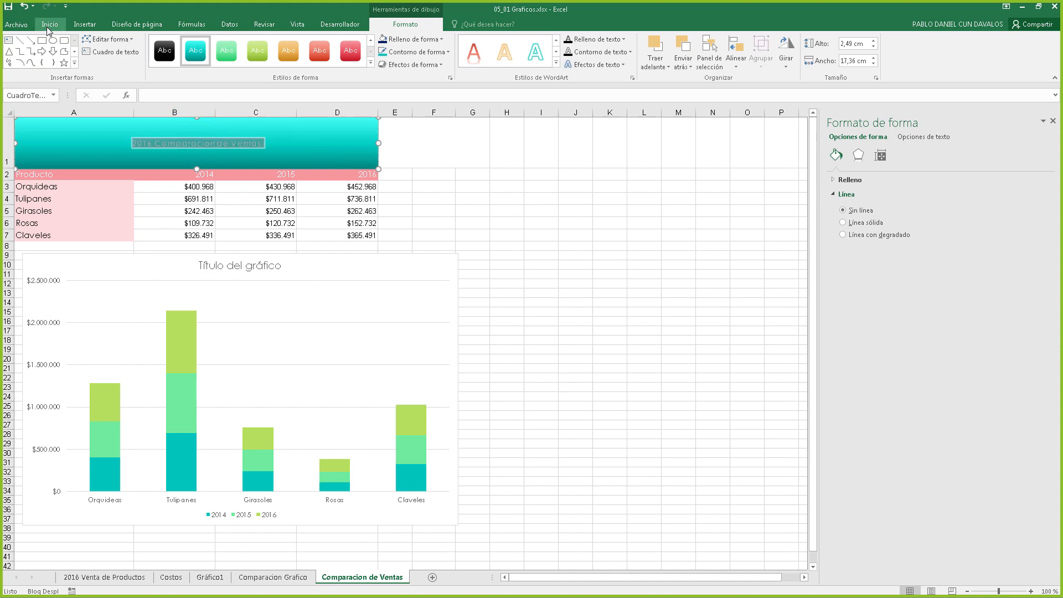
click(50, 24)
click(184, 44)
click(184, 44)
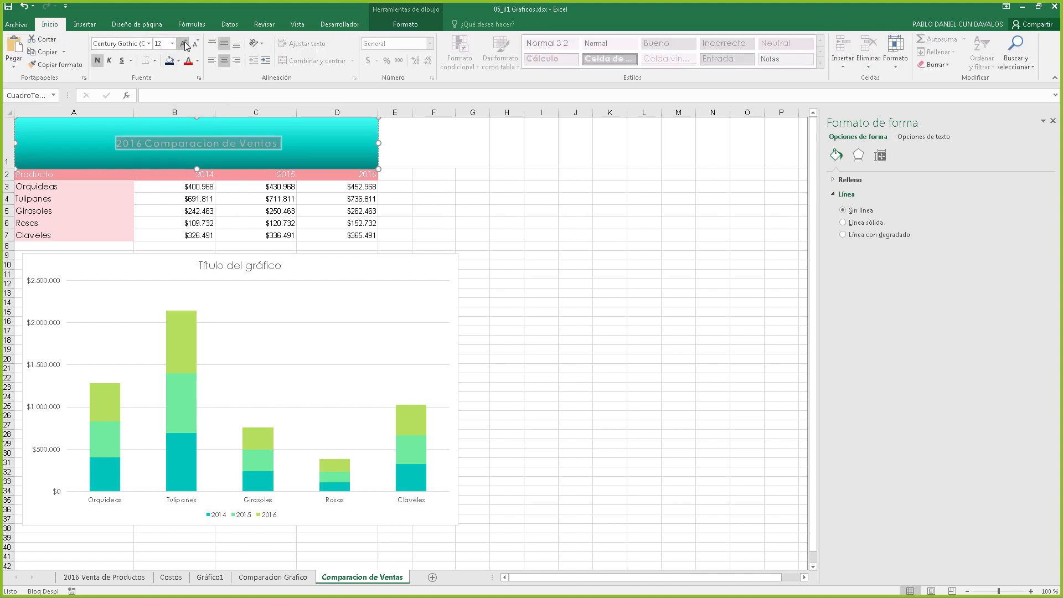
click(184, 44)
click(184, 44)
click(185, 43)
click(185, 42)
click(185, 43)
click(185, 42)
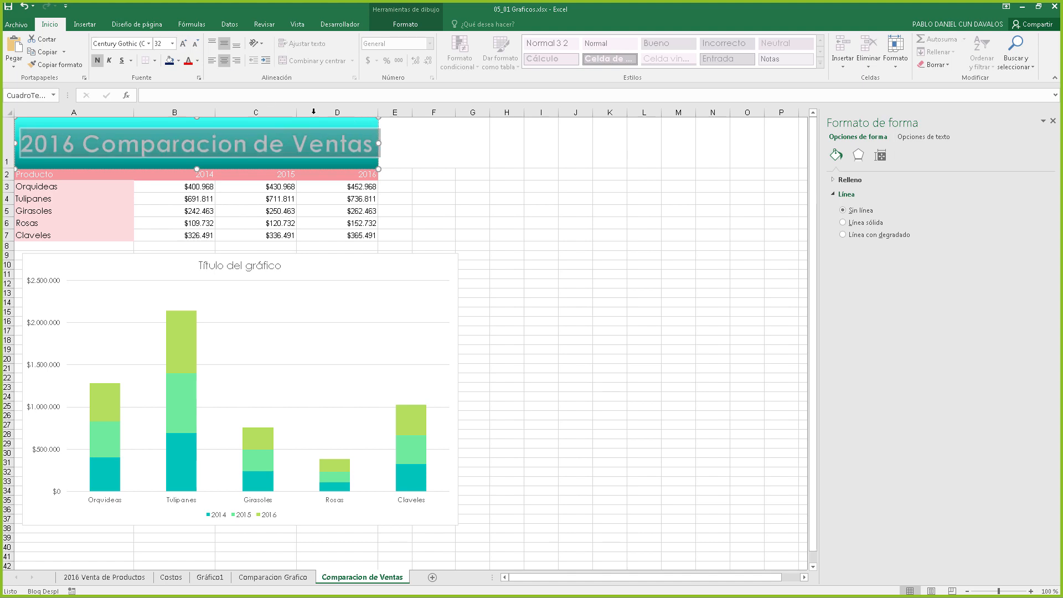
click(196, 44)
click(197, 48)
click(198, 48)
click(509, 184)
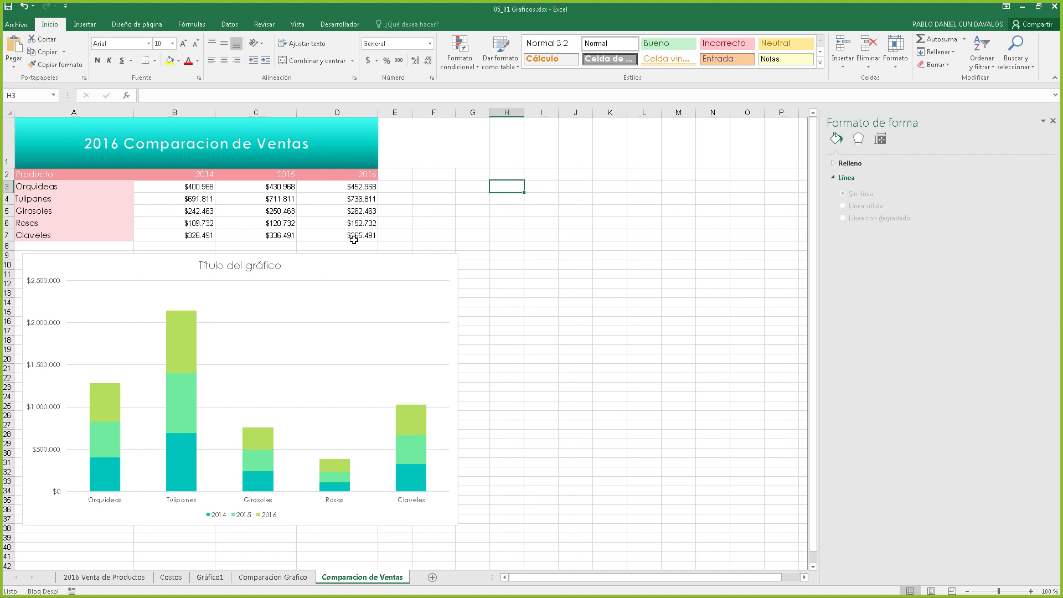
Move the turquoise title box away from row 1 and back over cells A1 to D1
click(369, 136)
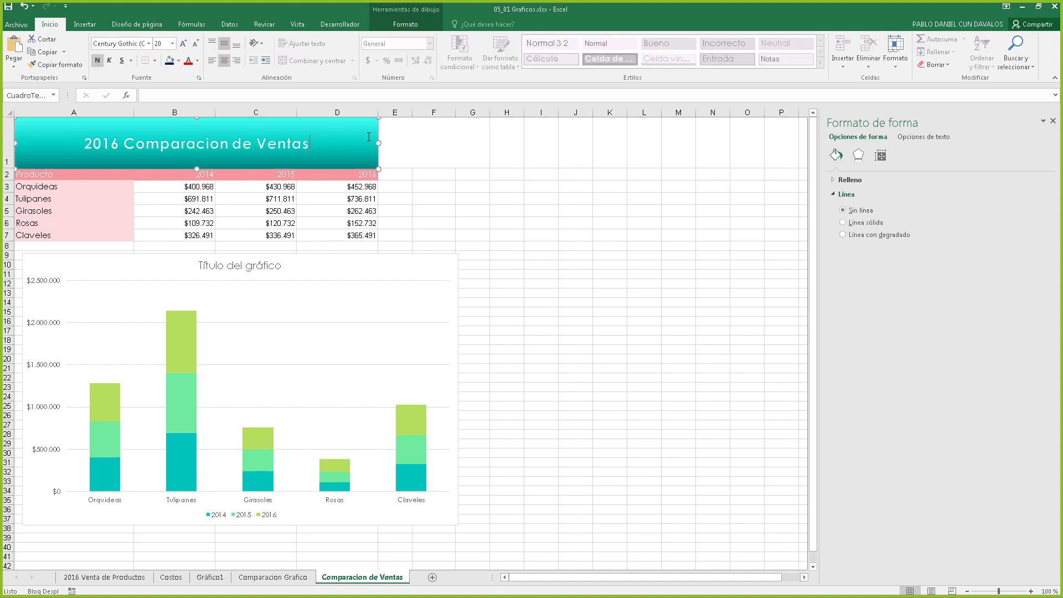
drag(379, 130, 606, 199)
drag(467, 199, 152, 117)
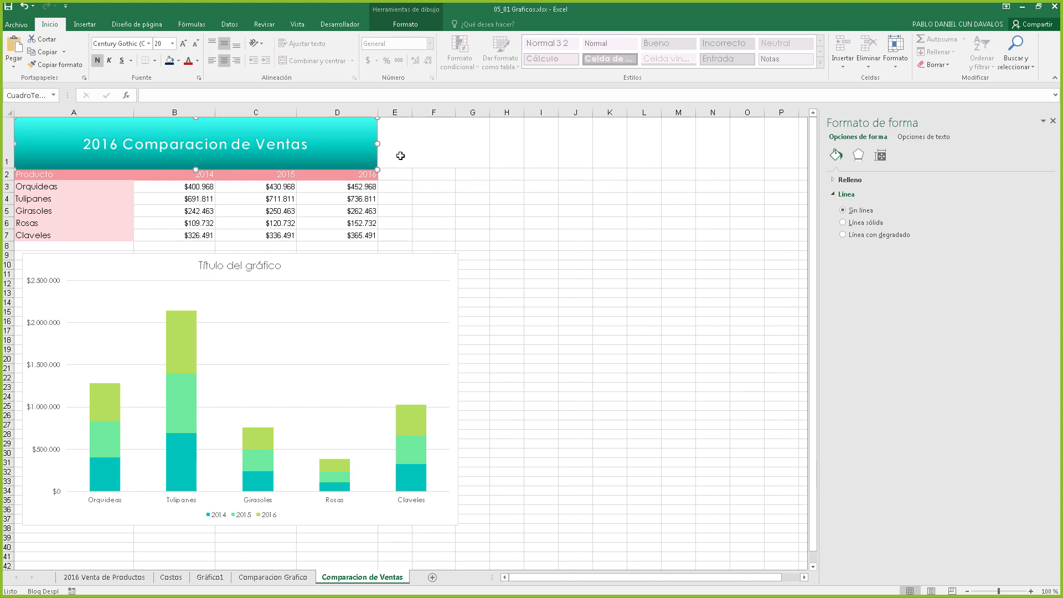
Insert a rectangle with snipped diagonal corners, about 3,86 × 10,72 cm, beside the sales table over columns F to L
click(468, 198)
click(83, 25)
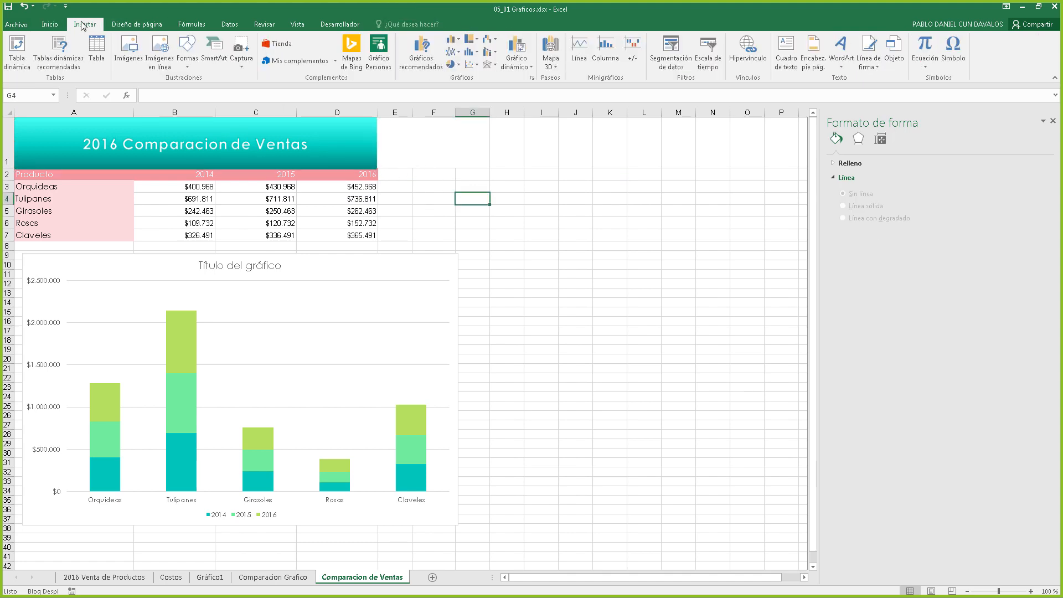
click(187, 55)
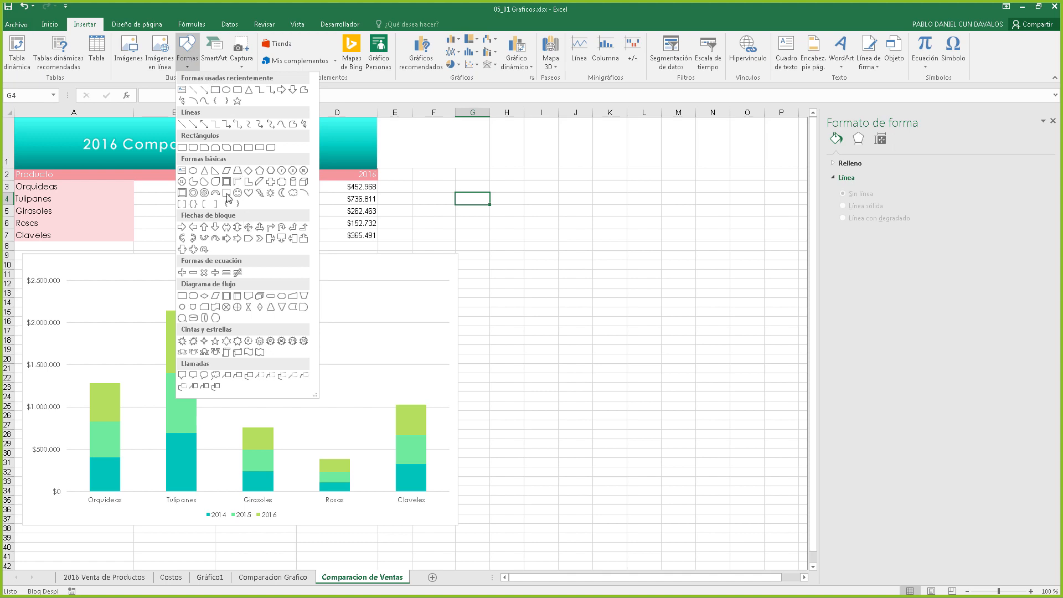
click(228, 148)
drag(422, 192, 647, 273)
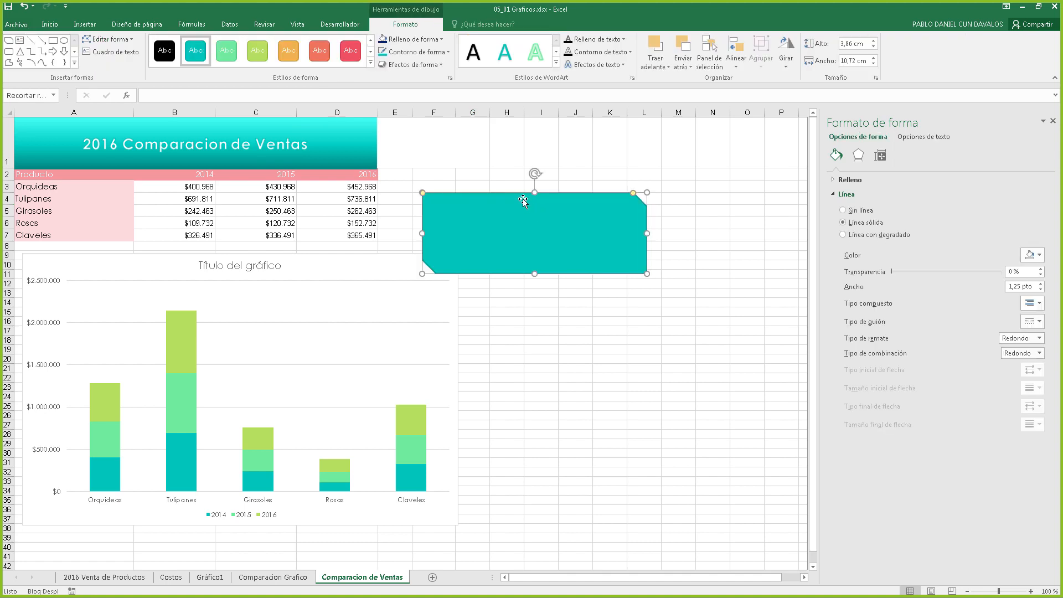
drag(519, 194, 503, 162)
Apply the red gradient preset shape style to the snipped-corner rectangle
click(358, 55)
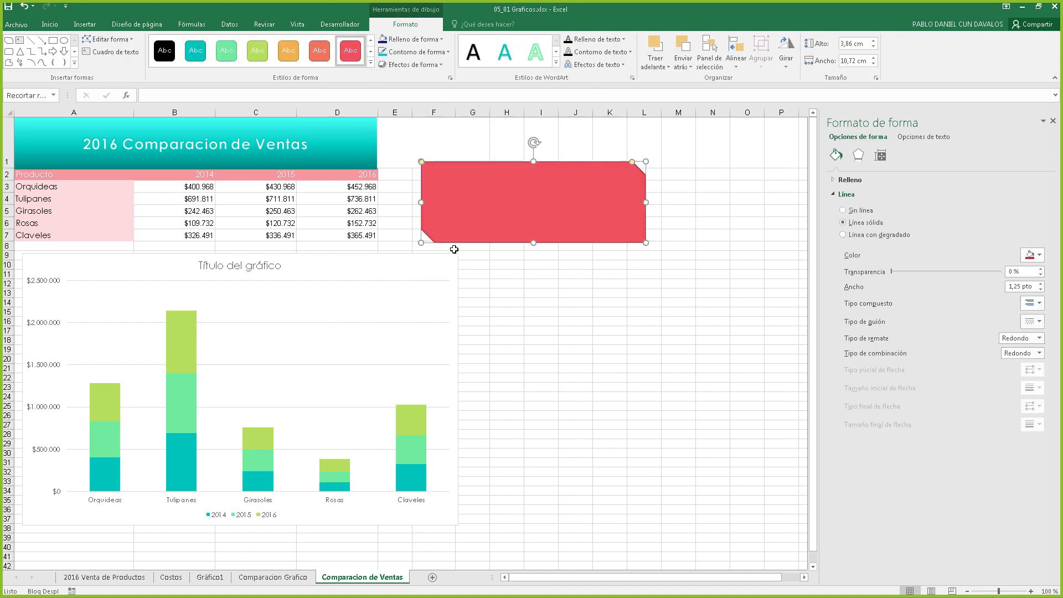
click(371, 63)
click(355, 398)
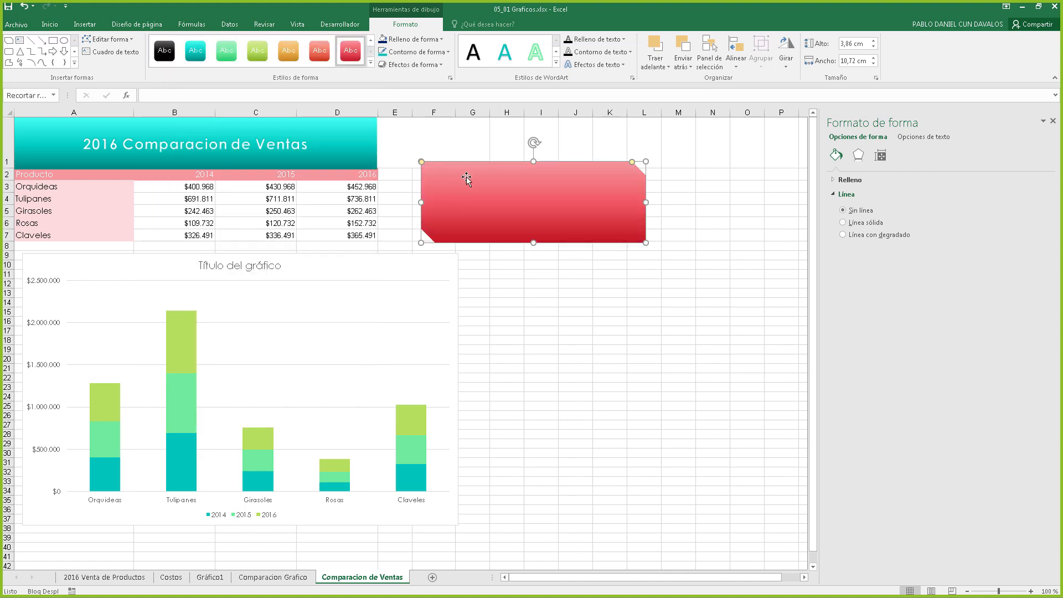
Shift the red snipped-corner rectangle over columns D to J and add the text 2016 Comparación de Ventas to it
right_click(488, 195)
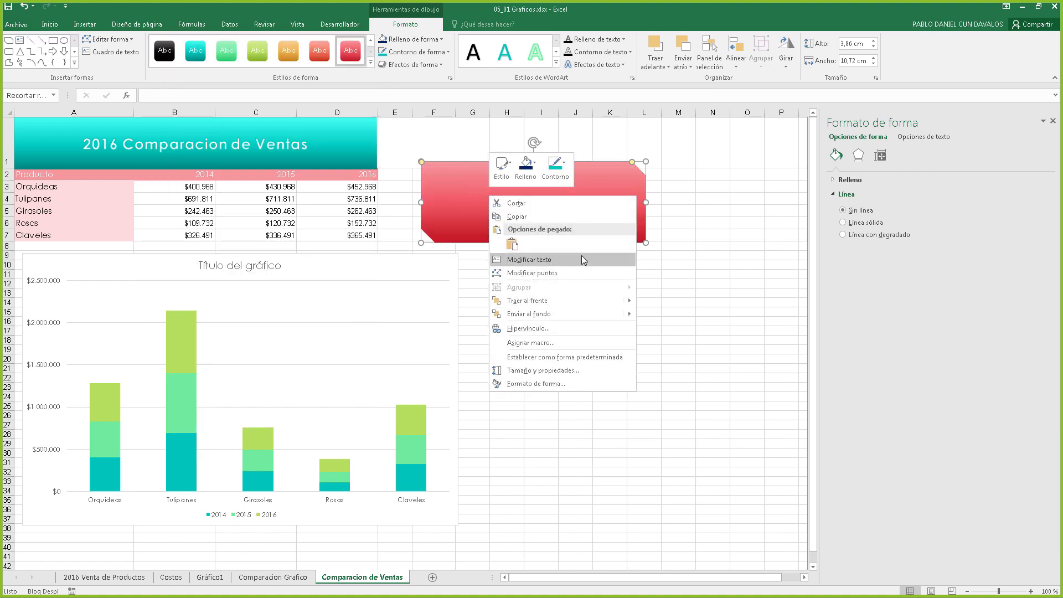
click(452, 198)
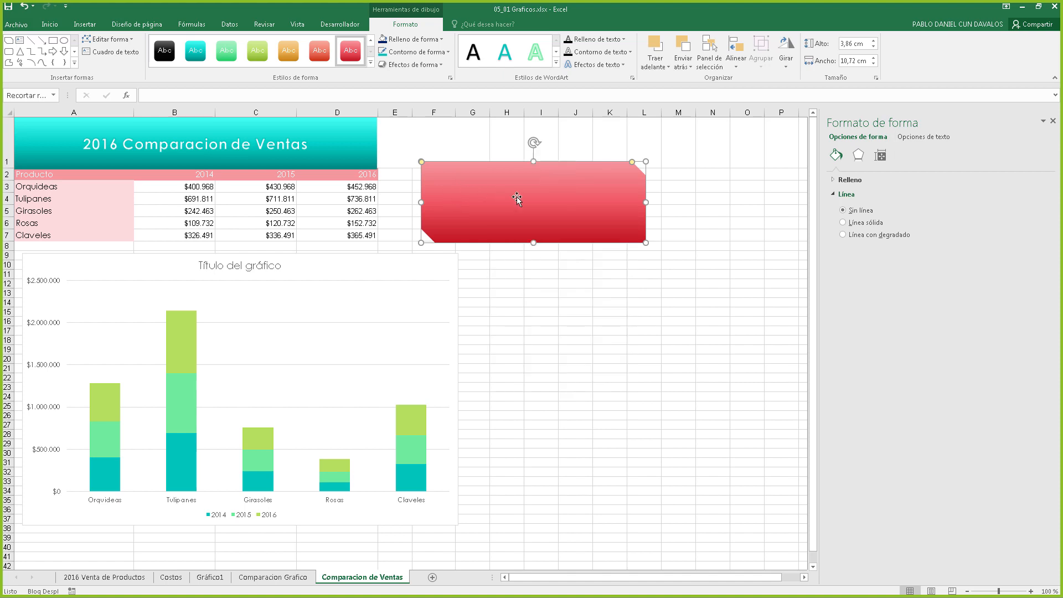
drag(541, 166, 479, 186)
right_click(500, 192)
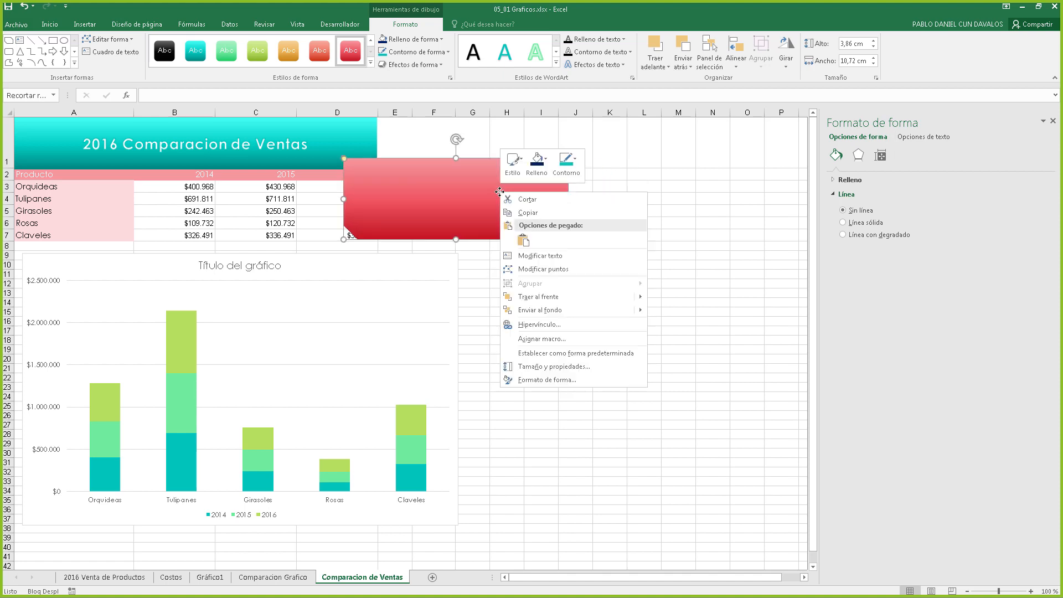
click(559, 256)
text(M)
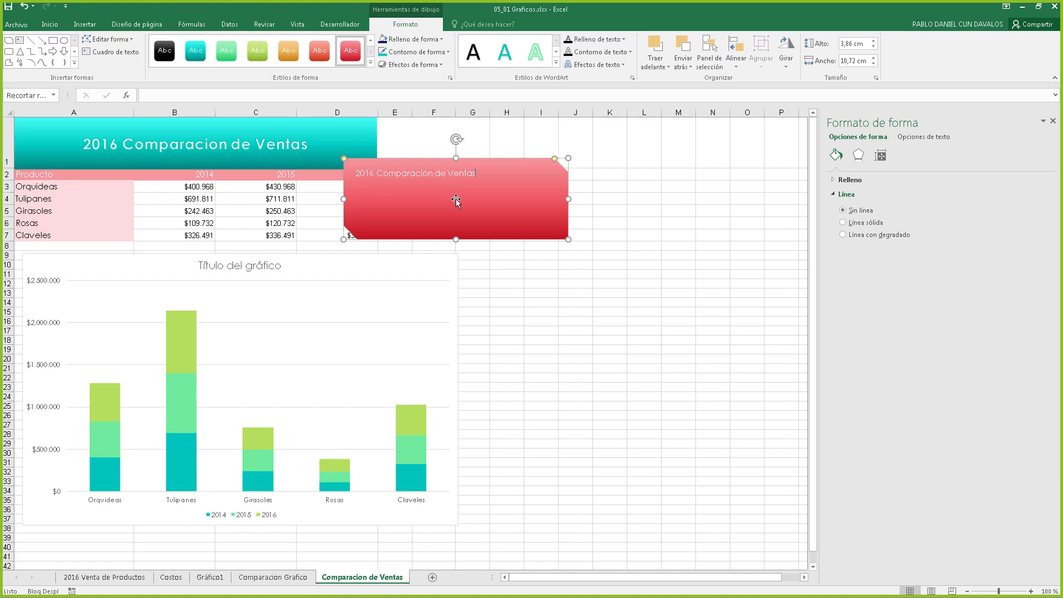
Center the red shape's text vertically and horizontally and set its font size to 16
triple_click(452, 176)
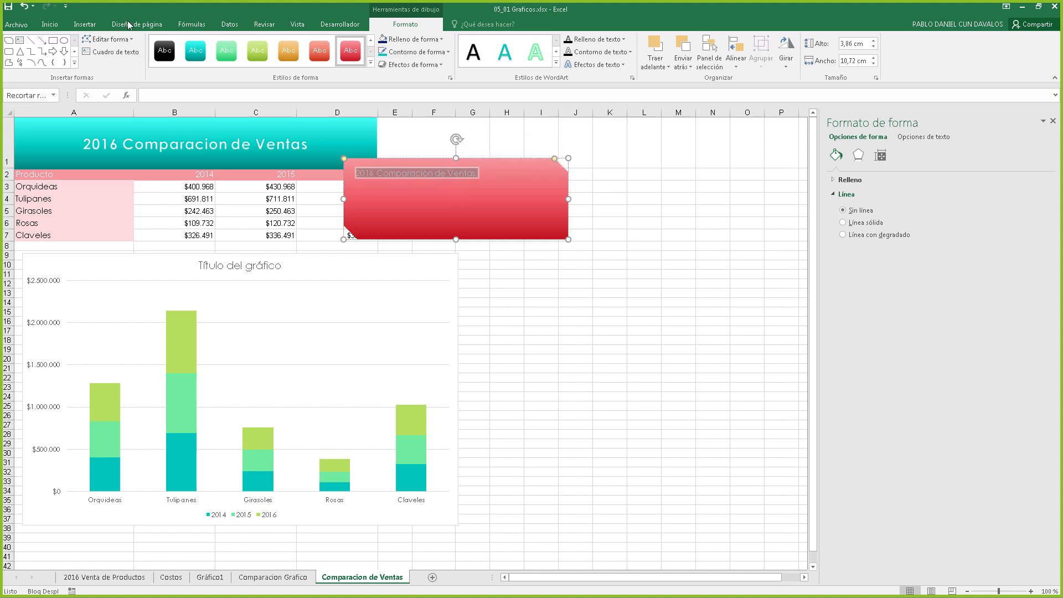
click(70, 26)
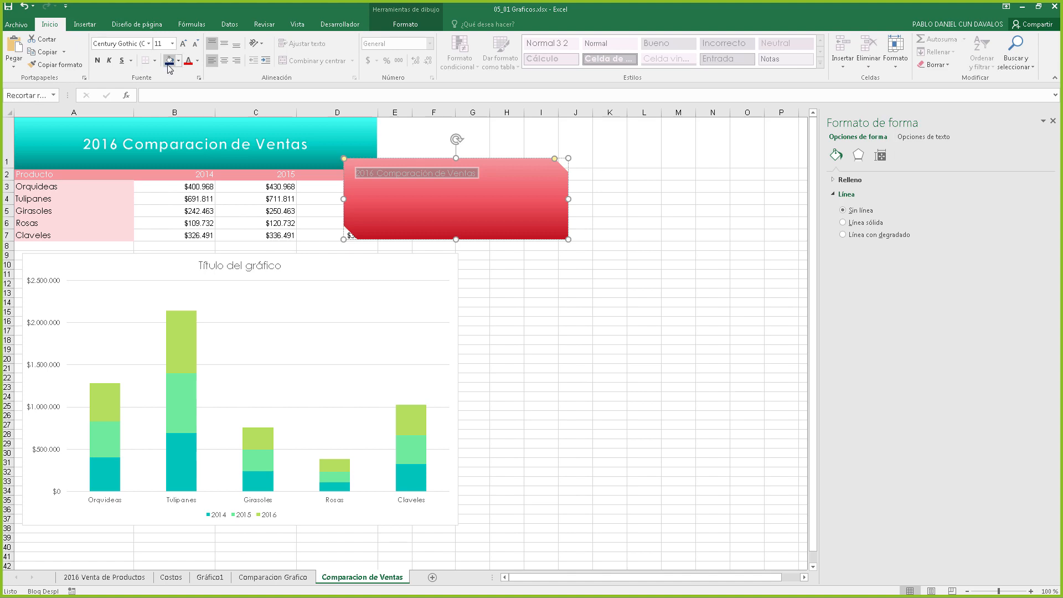
click(224, 44)
click(226, 61)
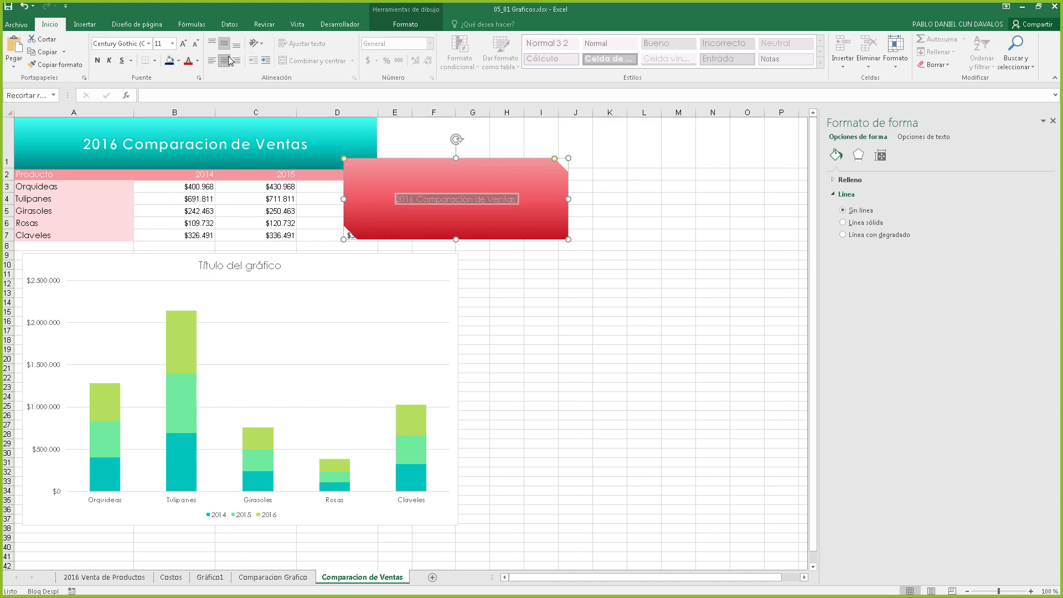
click(183, 44)
click(182, 44)
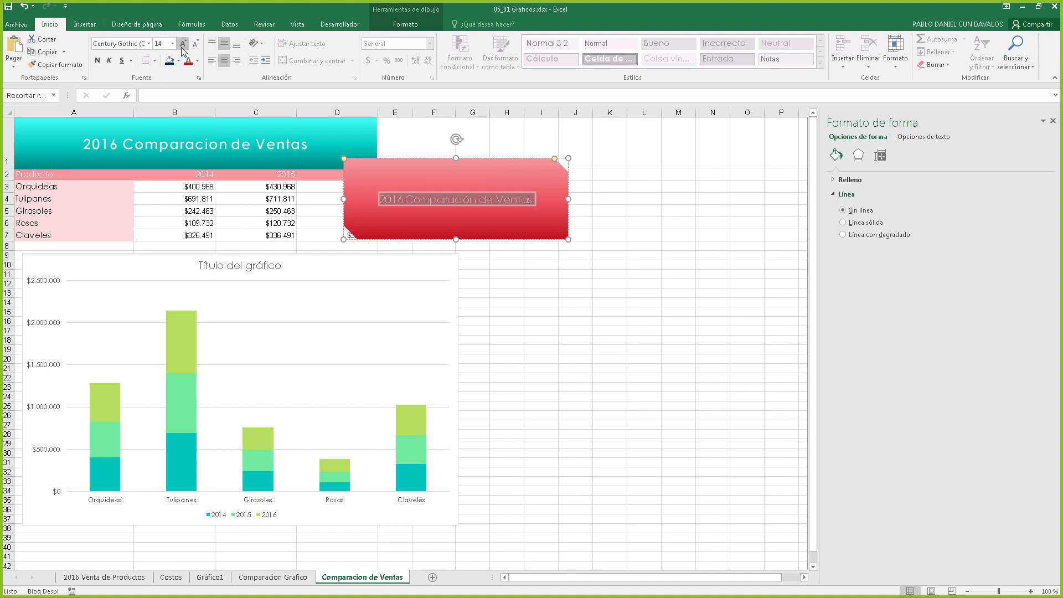
click(183, 44)
click(182, 44)
click(196, 44)
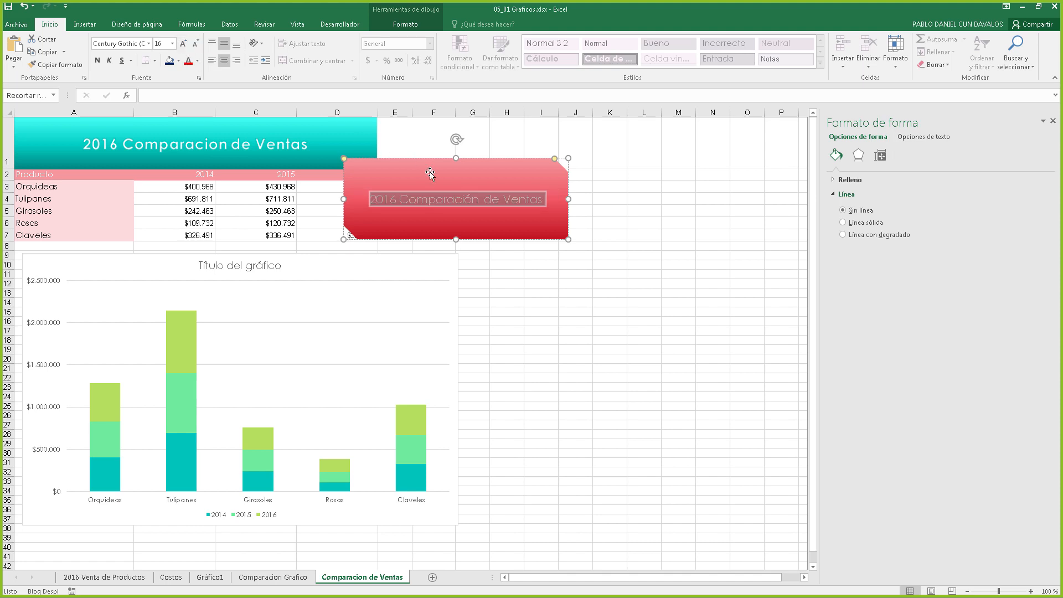
Move the red shape to columns C to G around rows 4 to 11 and give it a picture or texture fill
drag(390, 181, 295, 215)
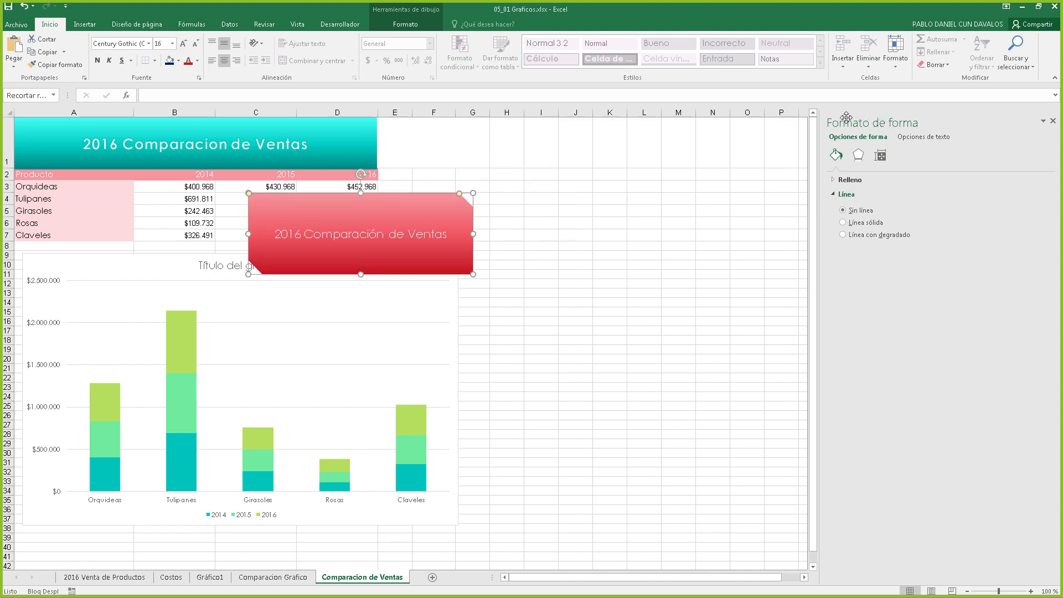
click(836, 182)
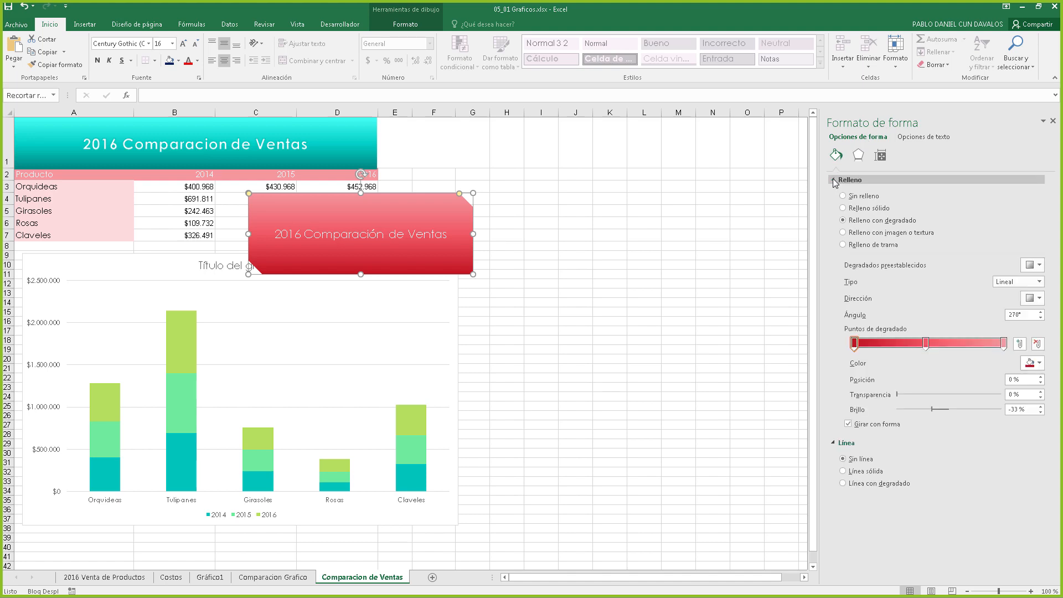
click(846, 208)
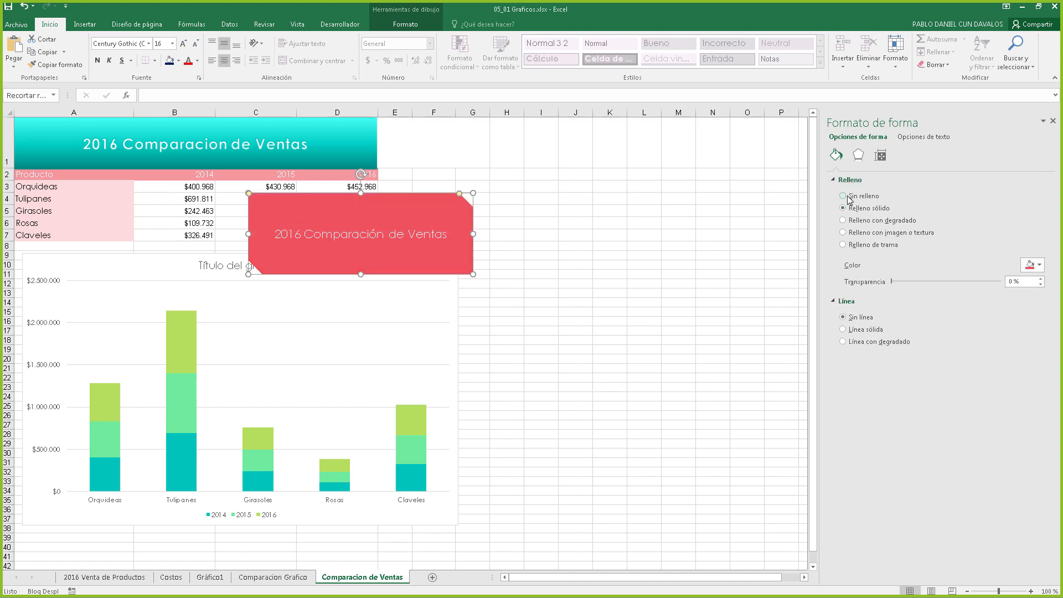
click(849, 197)
click(845, 220)
click(845, 209)
click(843, 232)
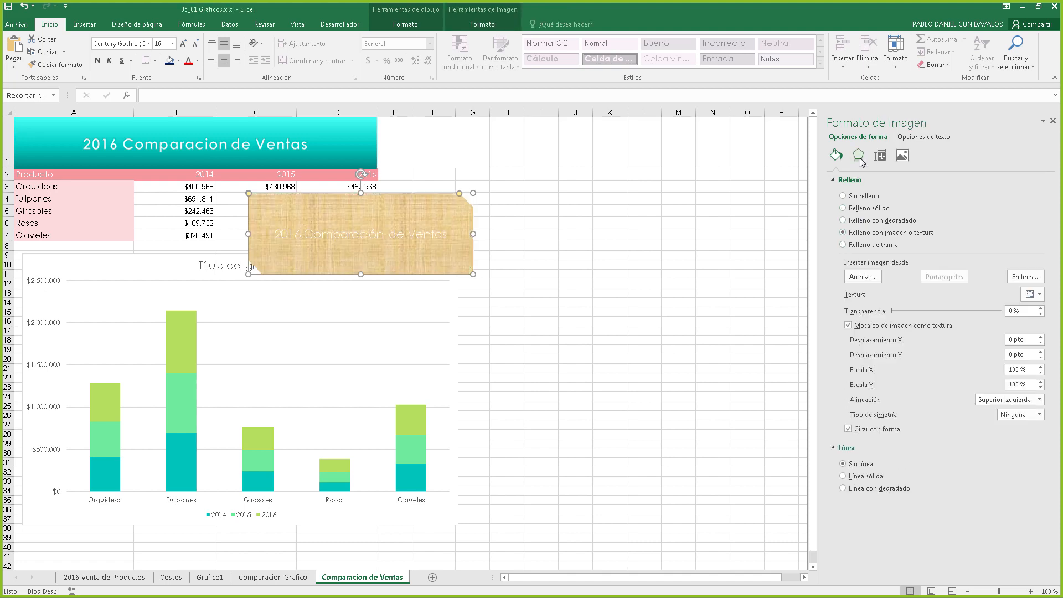
Open the textured shape's size settings and move the shape beside the sales table, over columns F to L
click(860, 157)
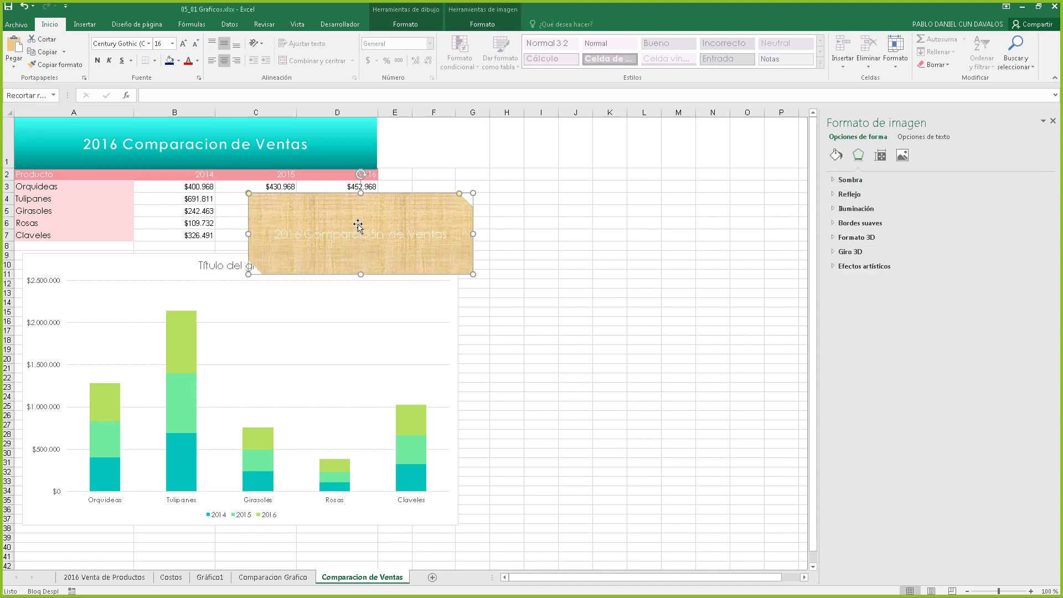
click(882, 157)
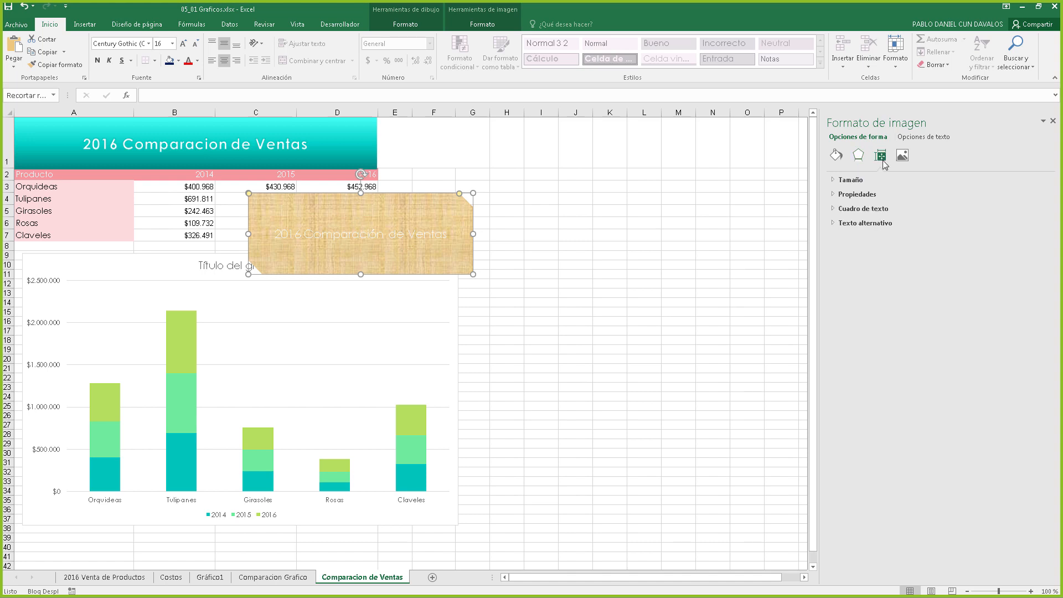
click(835, 181)
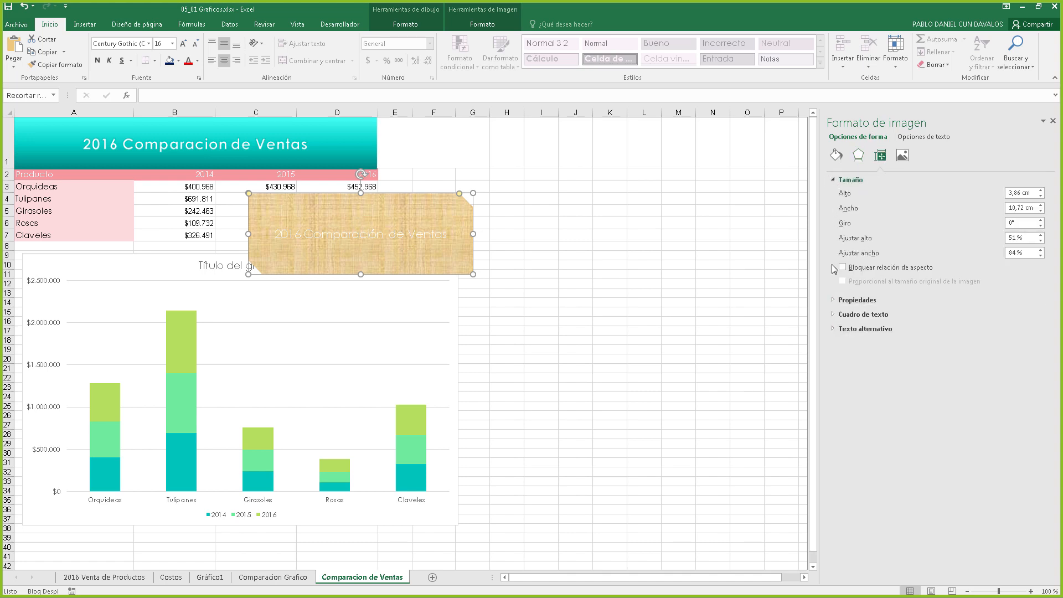
drag(368, 204, 557, 159)
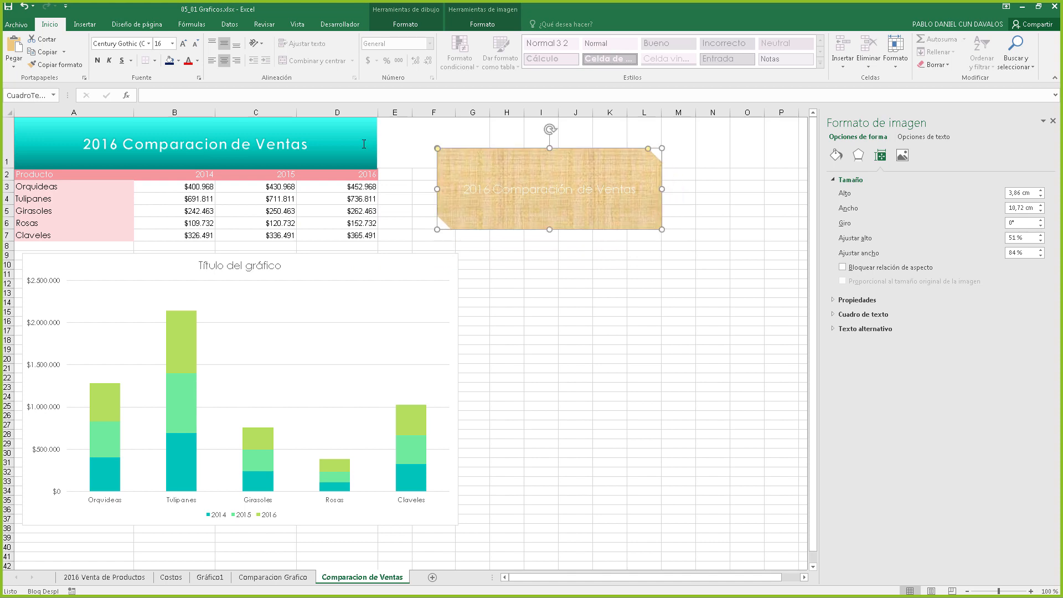
click(364, 144)
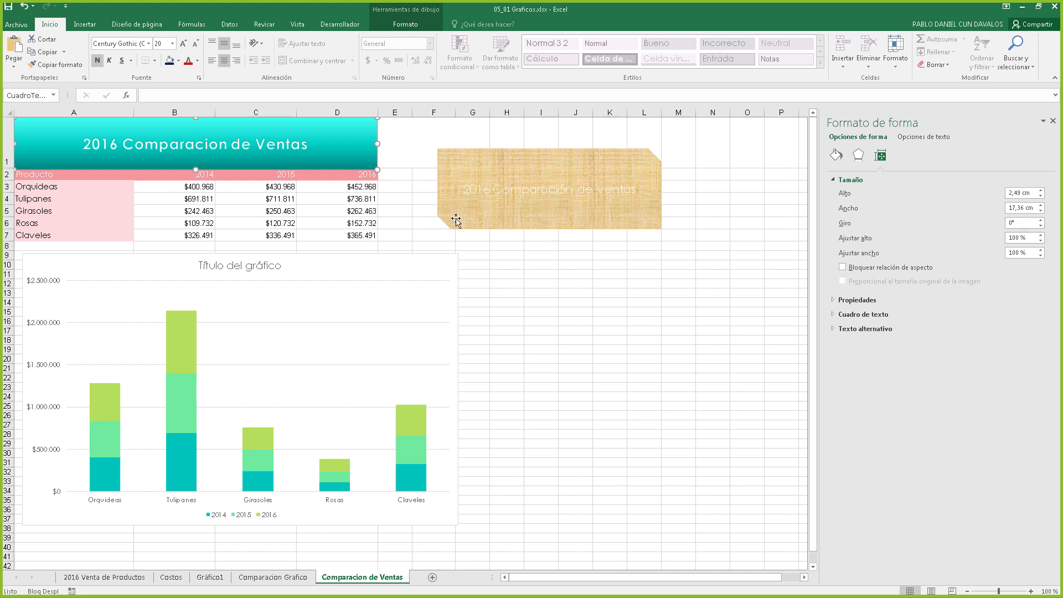
click(437, 161)
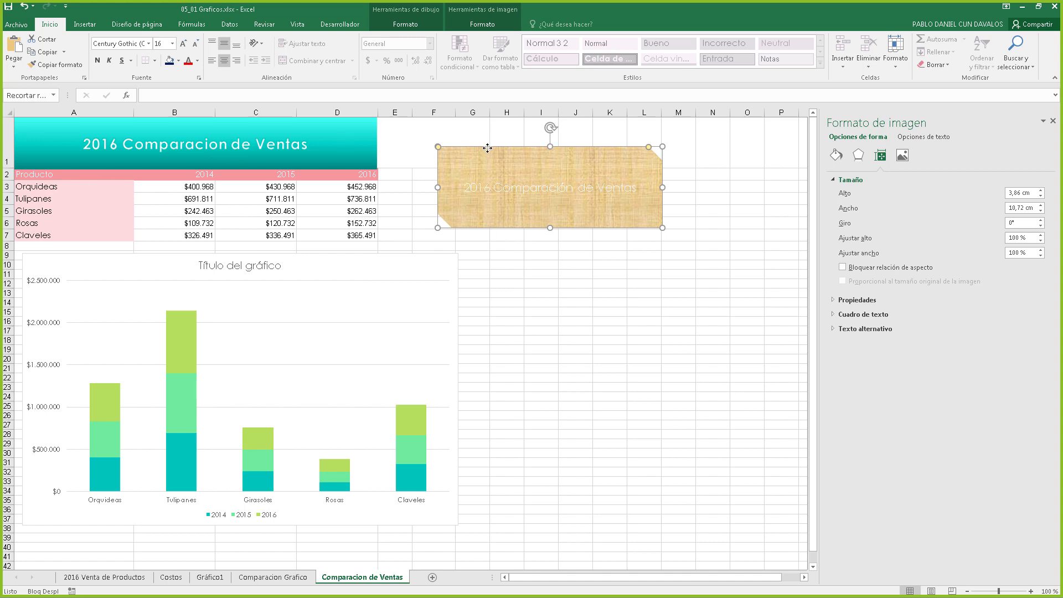
drag(487, 156, 482, 180)
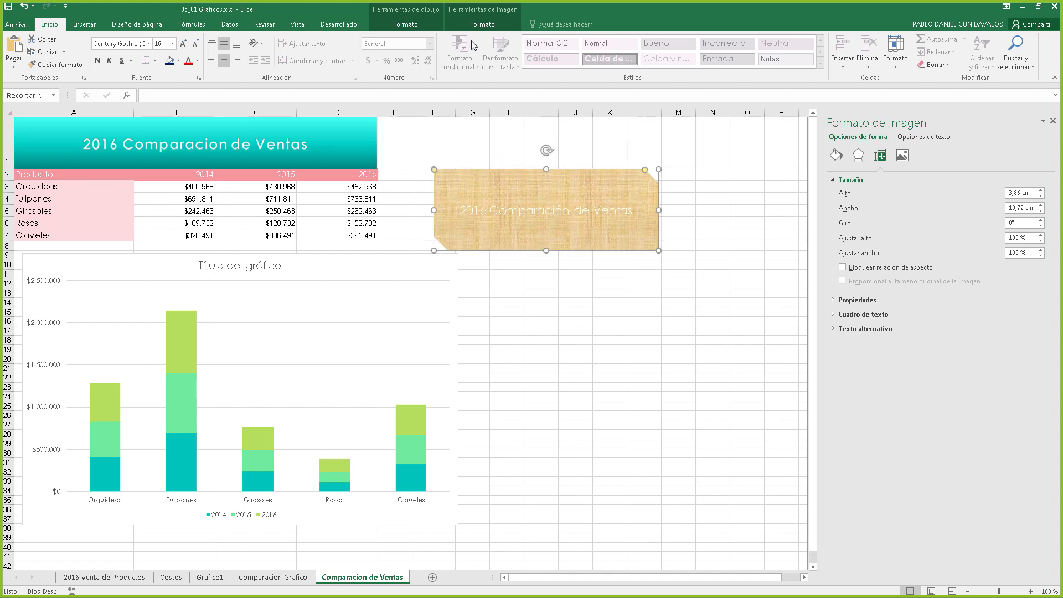
click(482, 25)
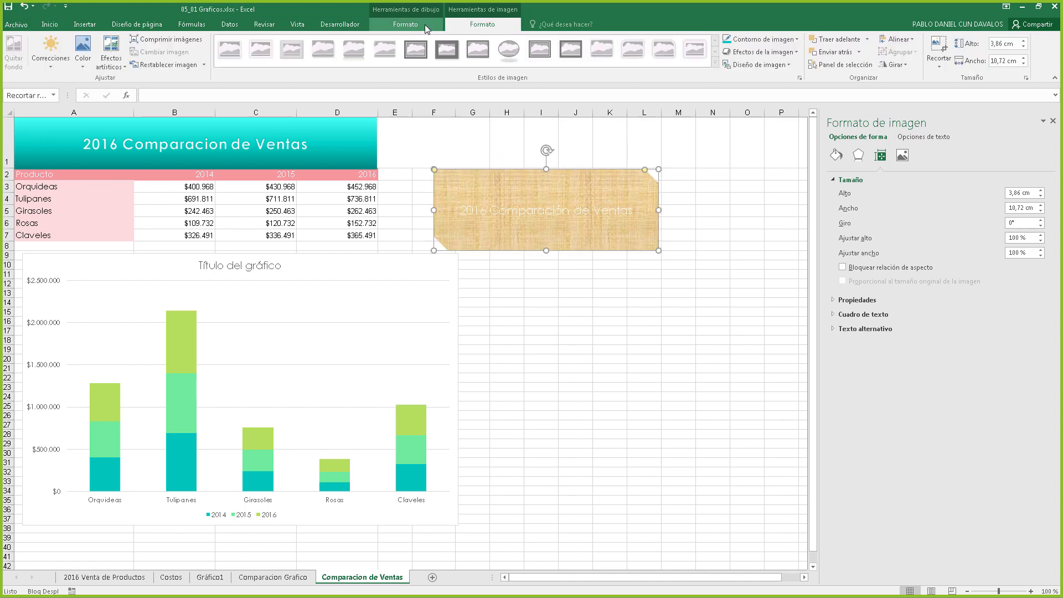
click(426, 25)
click(477, 26)
click(406, 23)
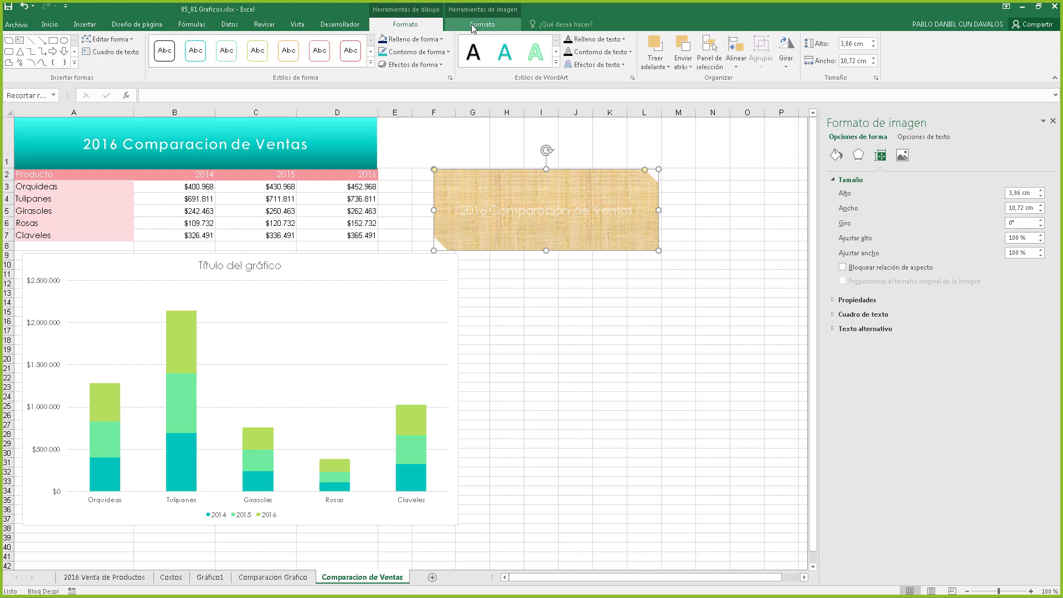
Shift the textured shape slightly towards the sales table and set its rotation to 45°
click(474, 26)
mouse_move(501, 180)
mouse_down()
mouse_move(456, 183)
mouse_move(510, 180)
mouse_move(502, 185)
mouse_up()
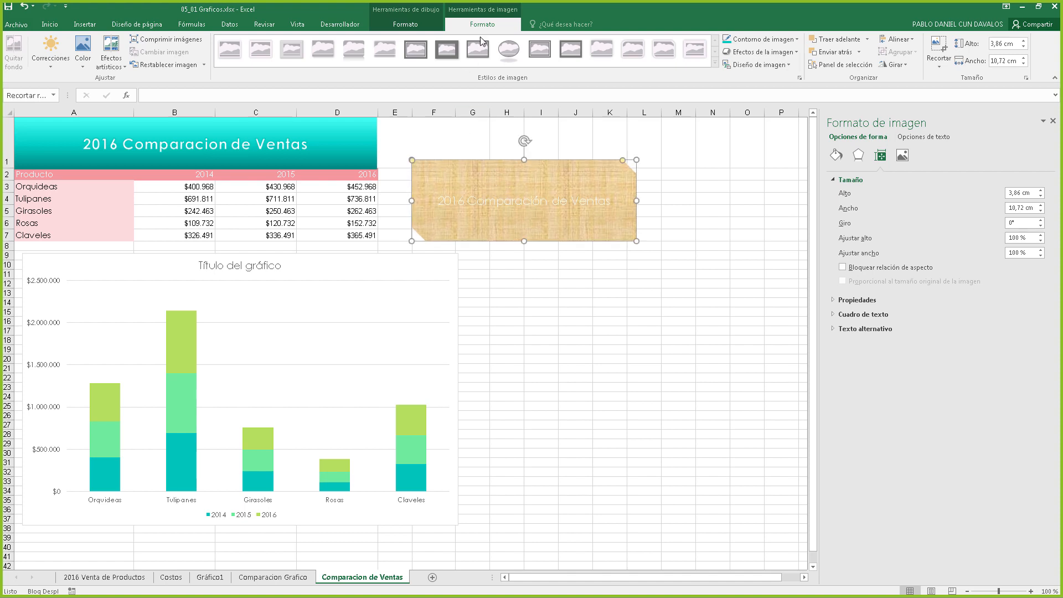
click(893, 65)
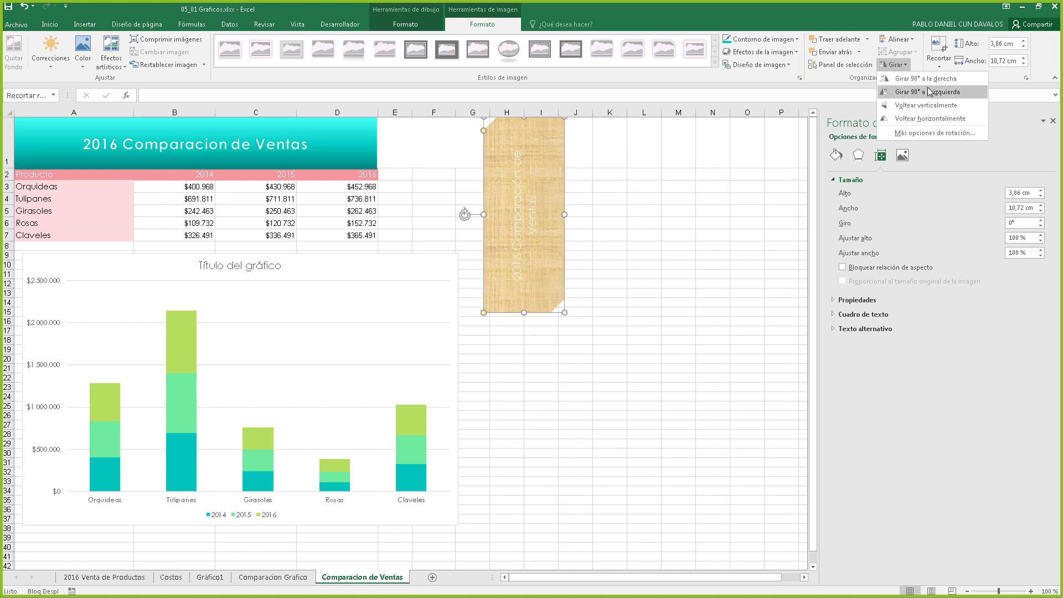
click(940, 134)
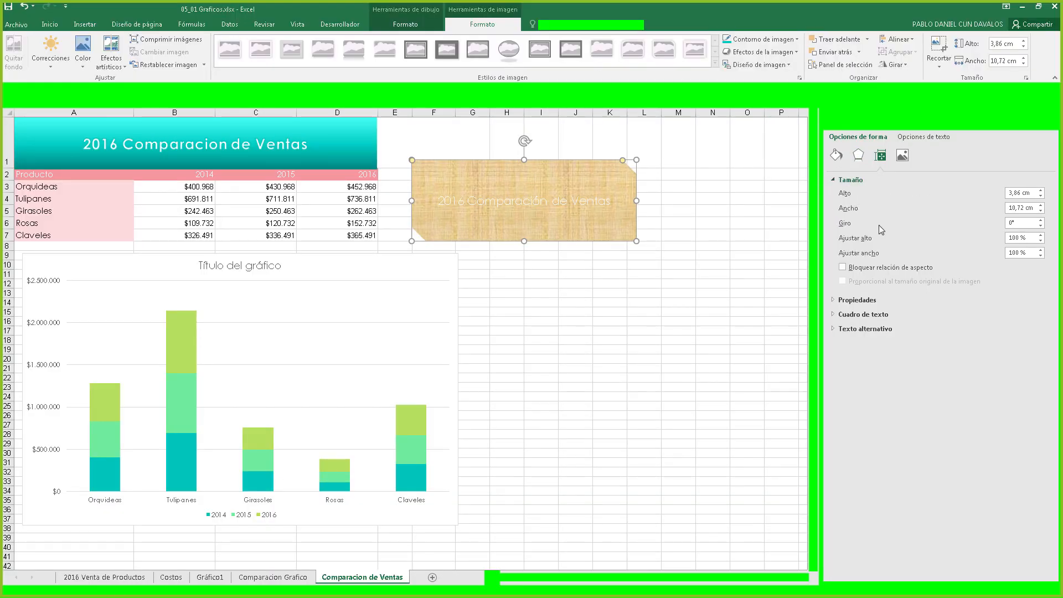
click(1024, 223)
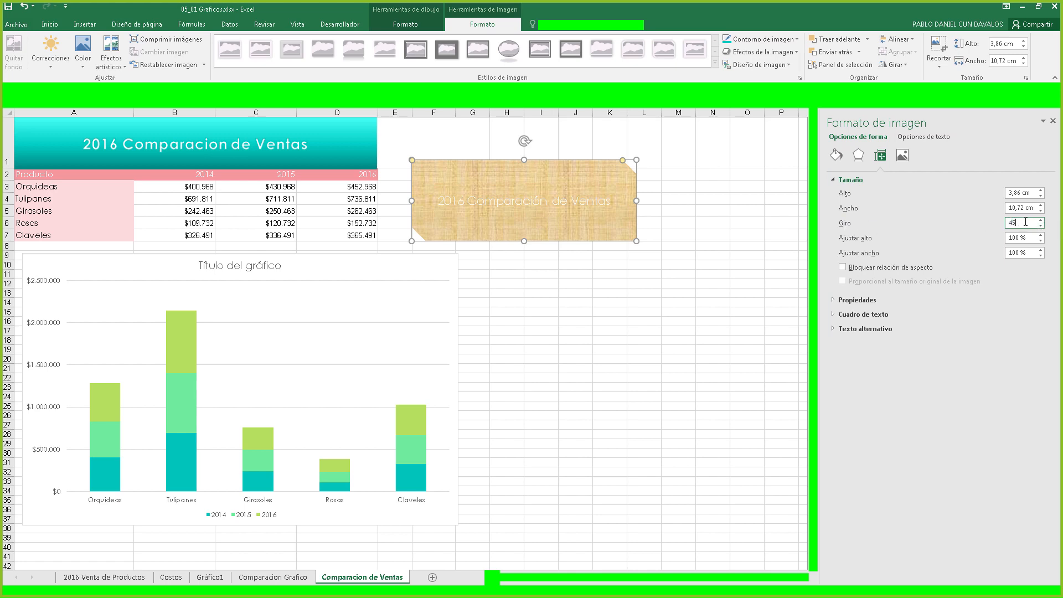
key(Return)
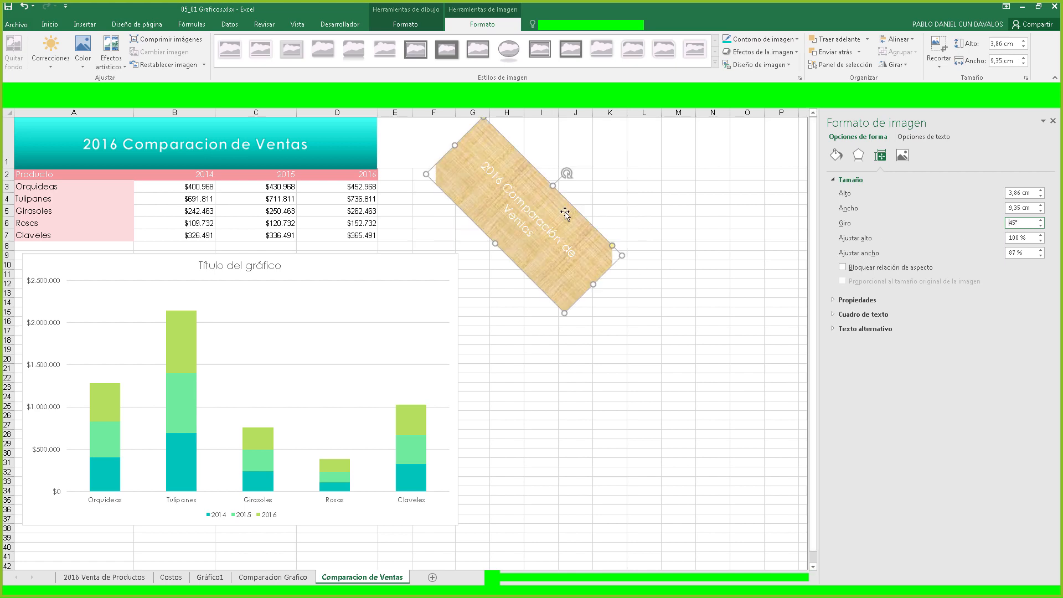
Move the tilted textured shape down over columns G to L and turn it freehand counterclockwise towards upright
drag(565, 209, 603, 277)
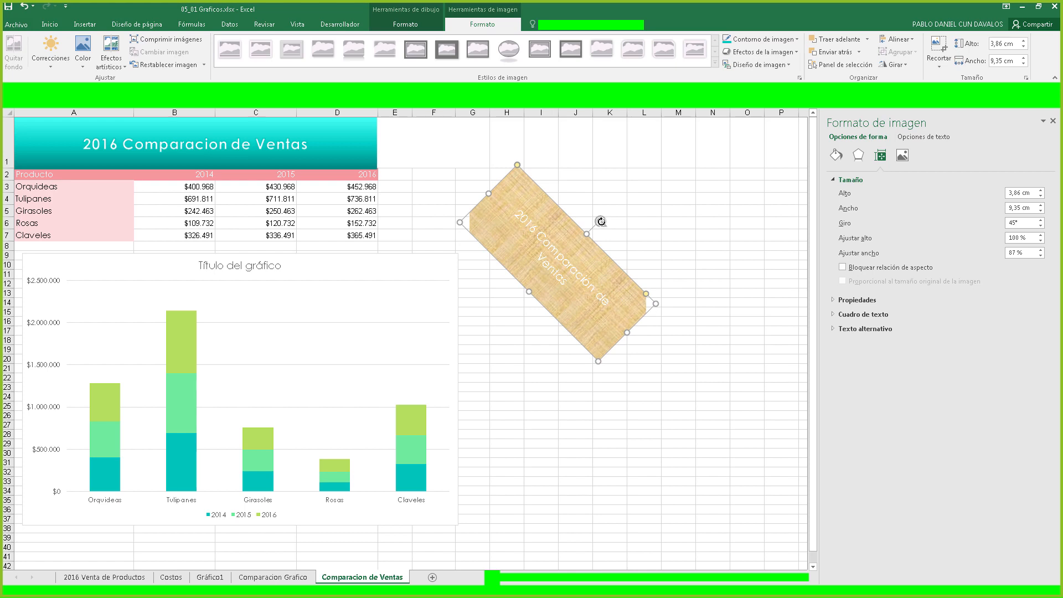
drag(600, 221, 557, 204)
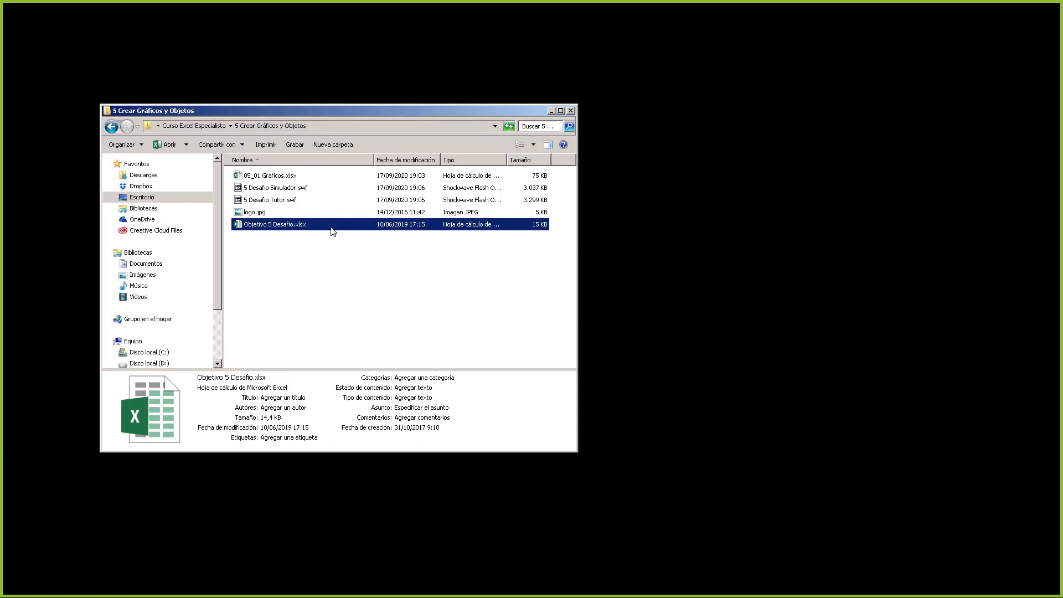
Open the workbook Objetivo 5 Desafio.xlsx from the 5 Crear Gráficos y Objetos folder and review the tasks in rows 2 to 6
double_click(280, 227)
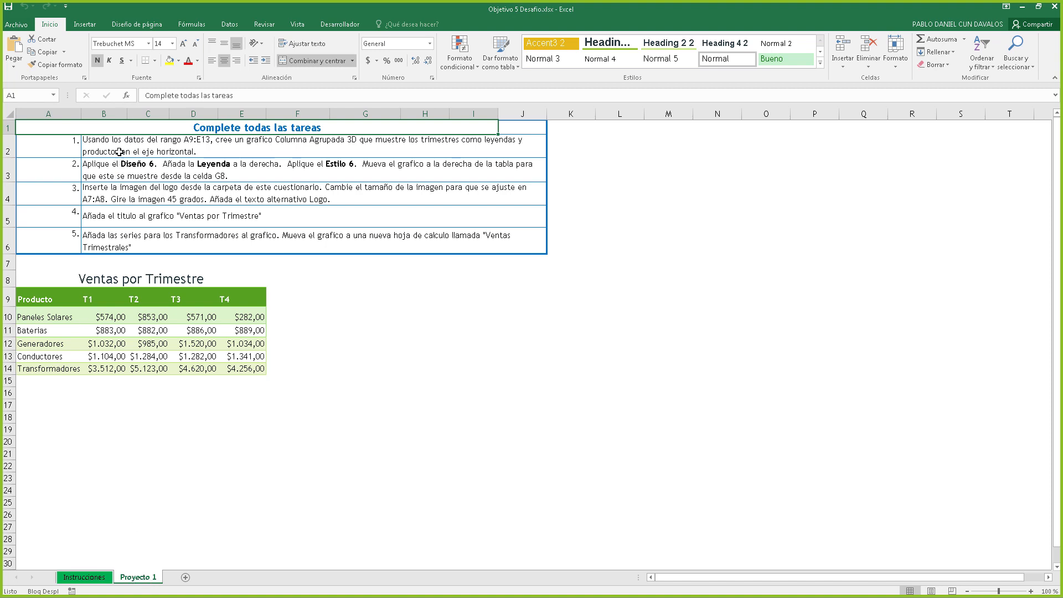
drag(120, 157, 111, 242)
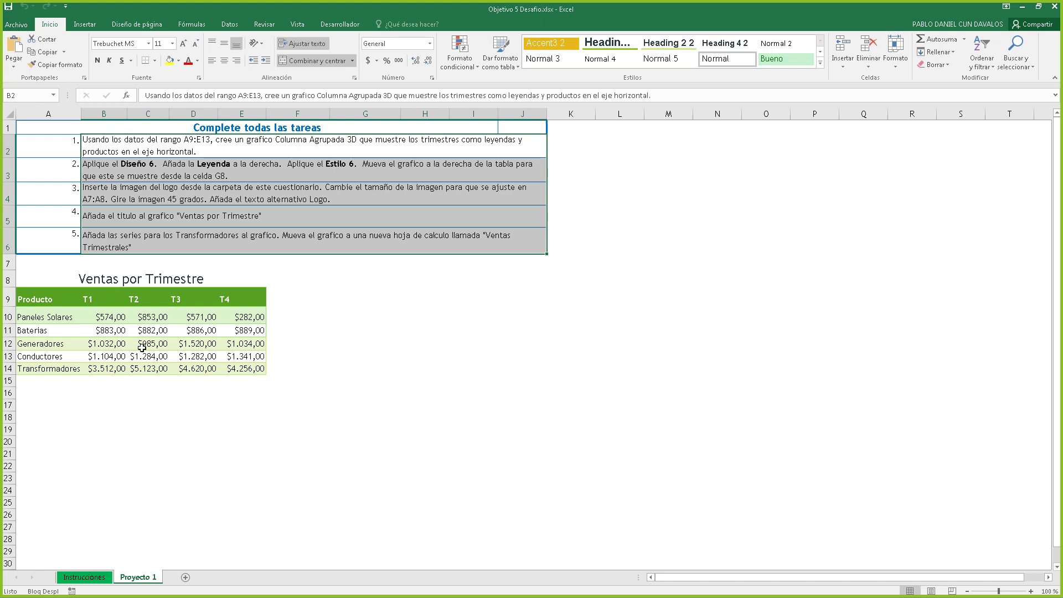
click(158, 196)
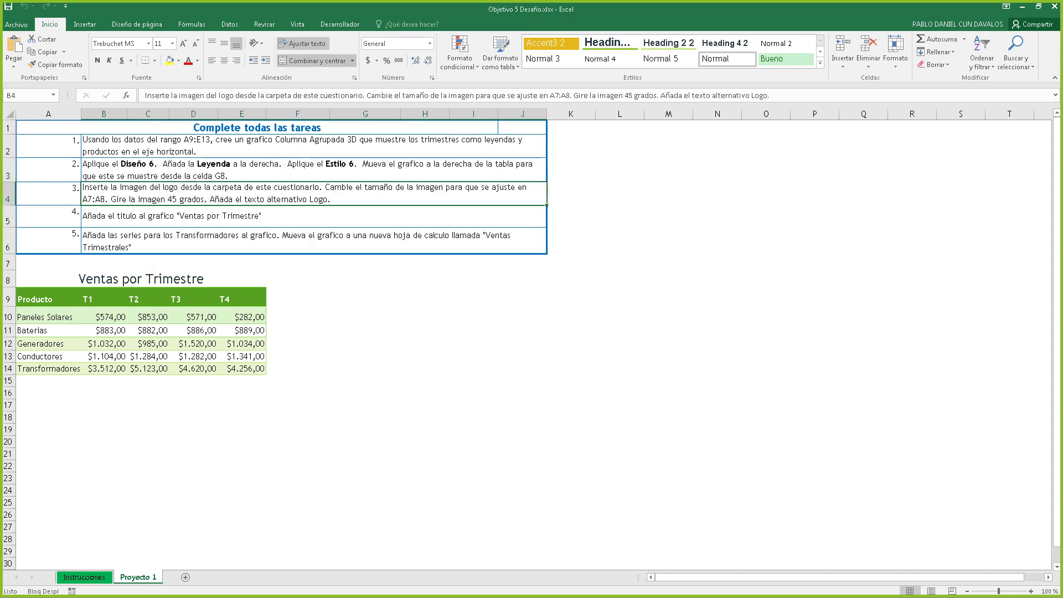
Locate logo.jpg in the 5 Crear Gráficos y Objetos folder and return to the challenge workbook
key(alt+Tab)
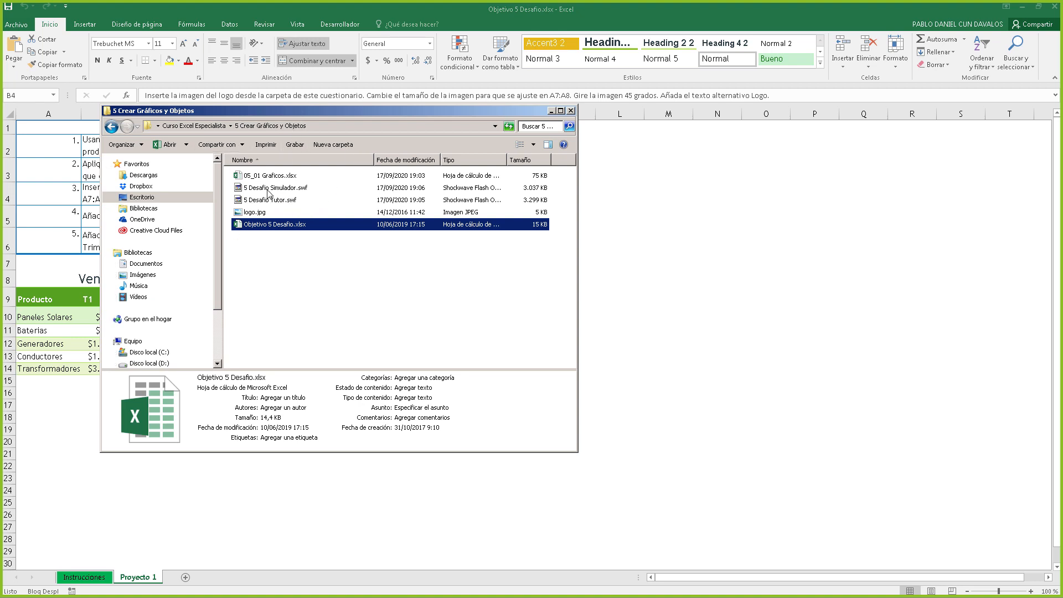
click(257, 213)
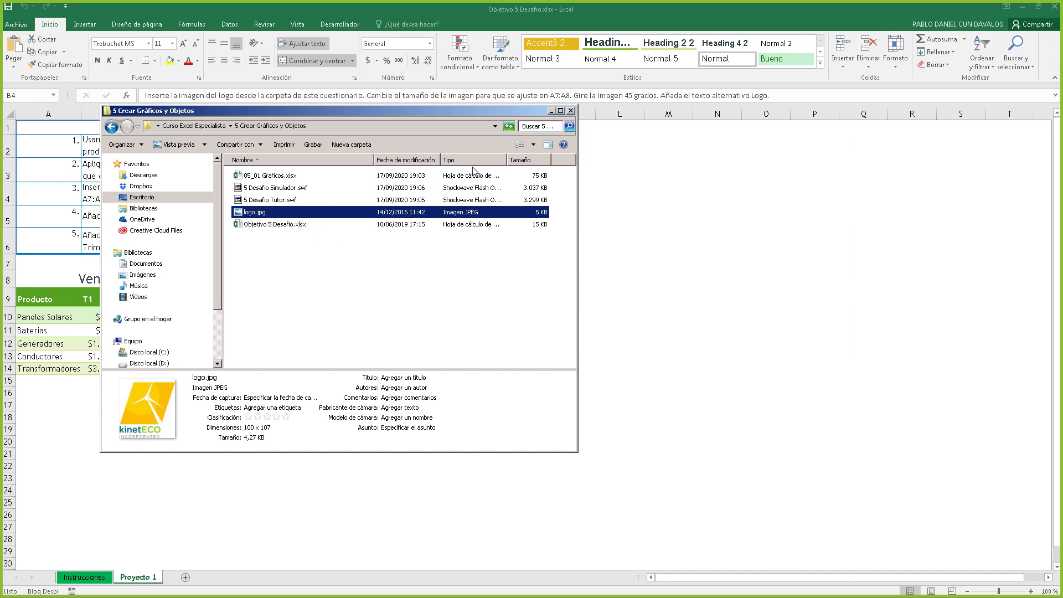
click(552, 111)
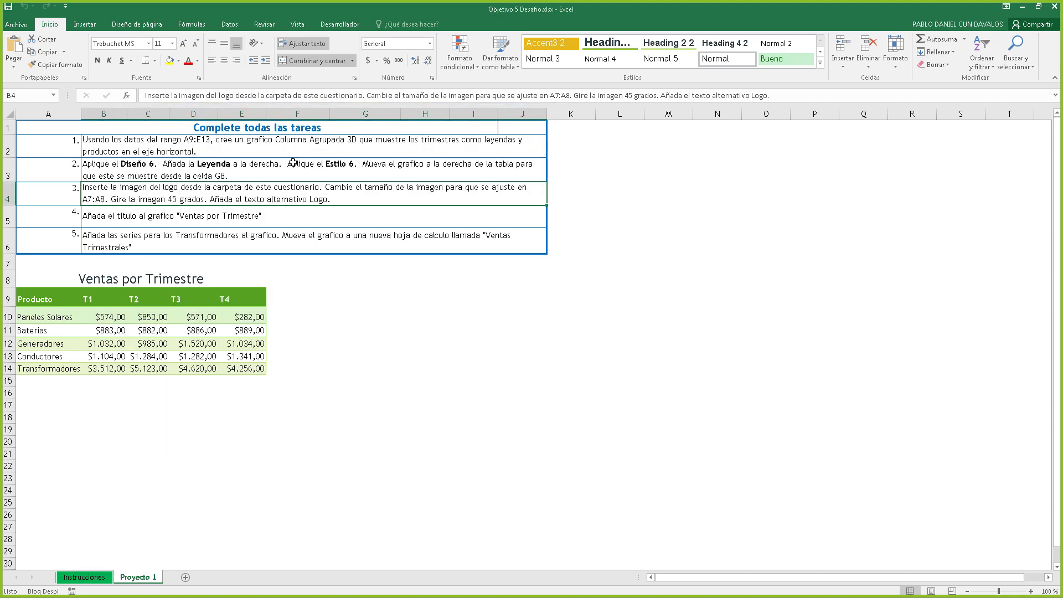
Review the instructions on the Instrucciones sheet and the first chart task on Proyecto 1
click(86, 578)
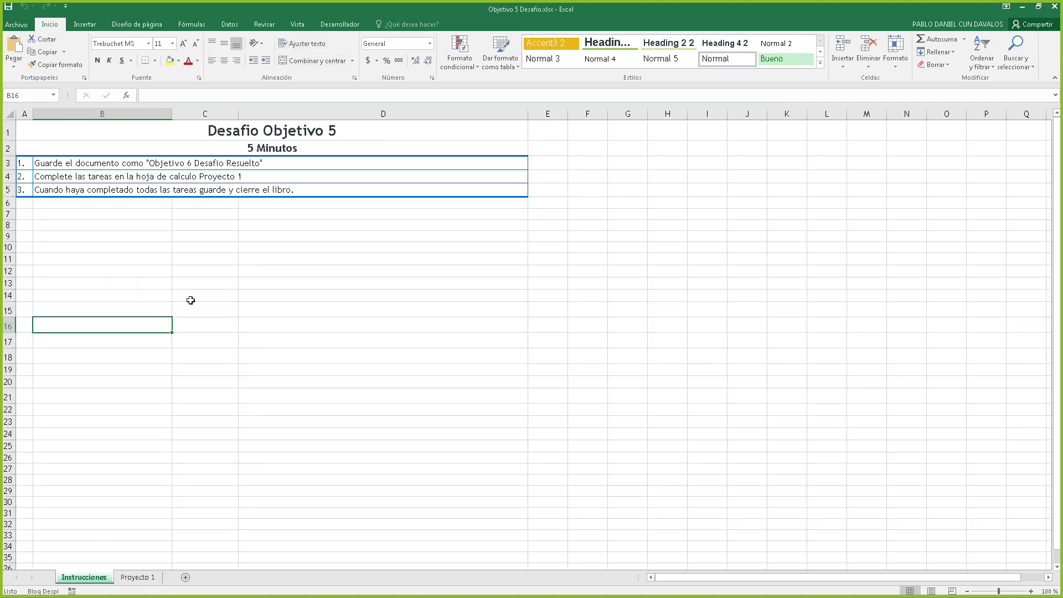
click(259, 148)
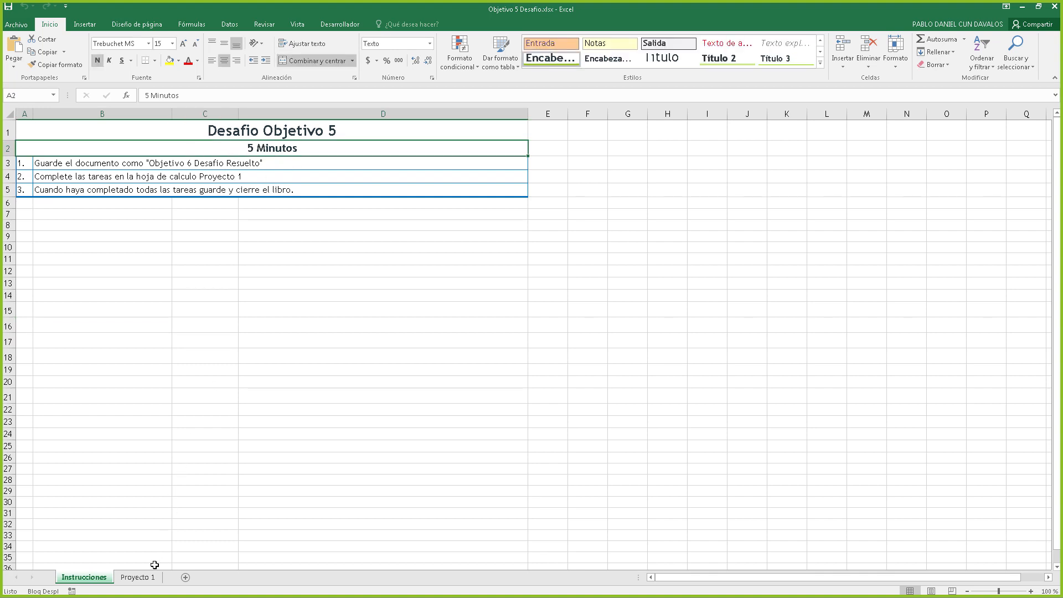
click(140, 578)
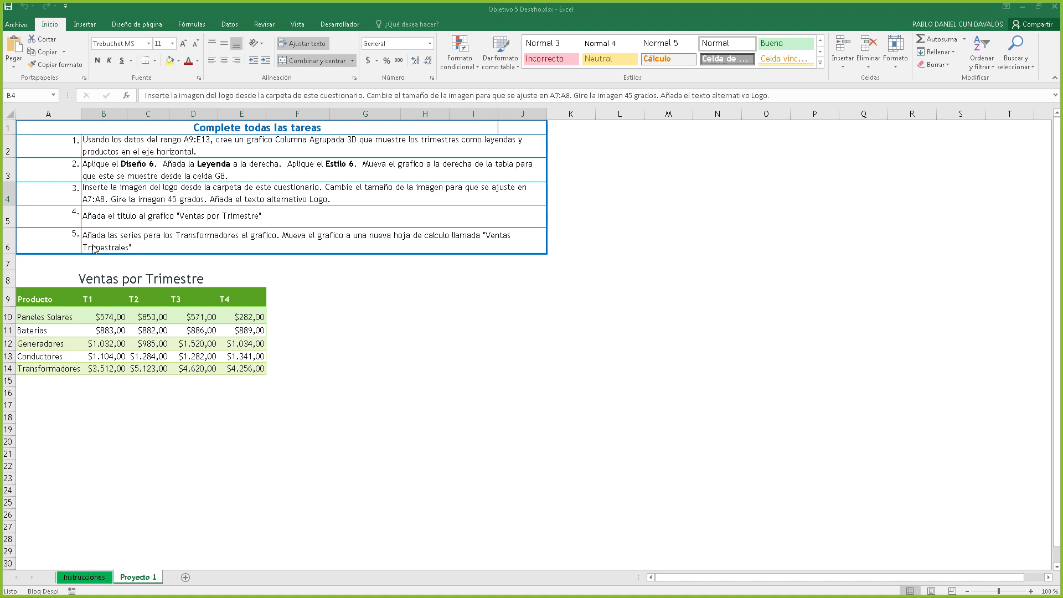
click(106, 144)
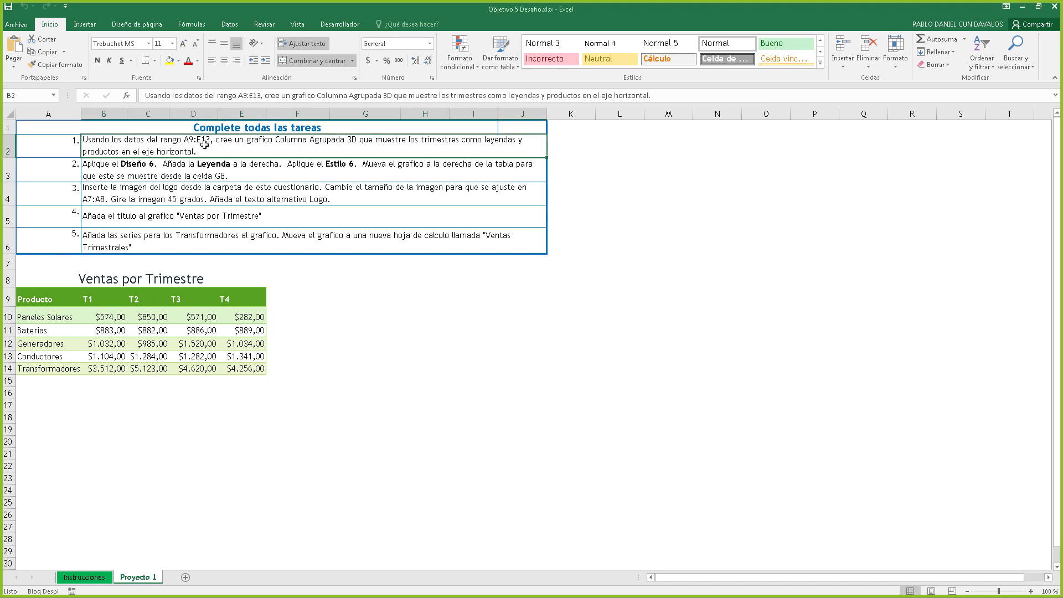
Select the range A9:E13 in the sales table and open the complete list of chart types for it
drag(43, 298, 252, 357)
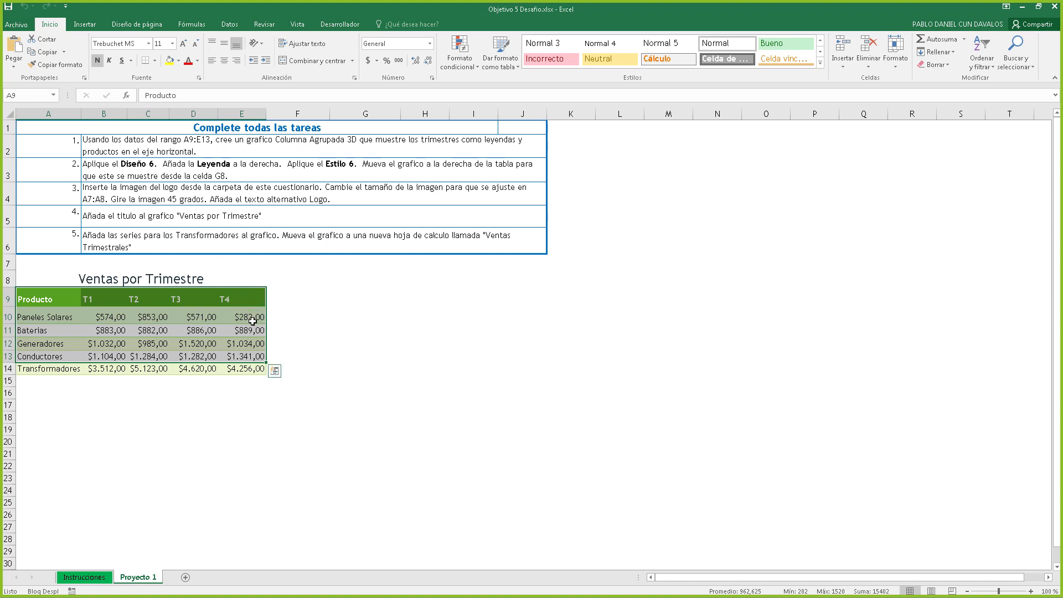
click(274, 376)
click(218, 398)
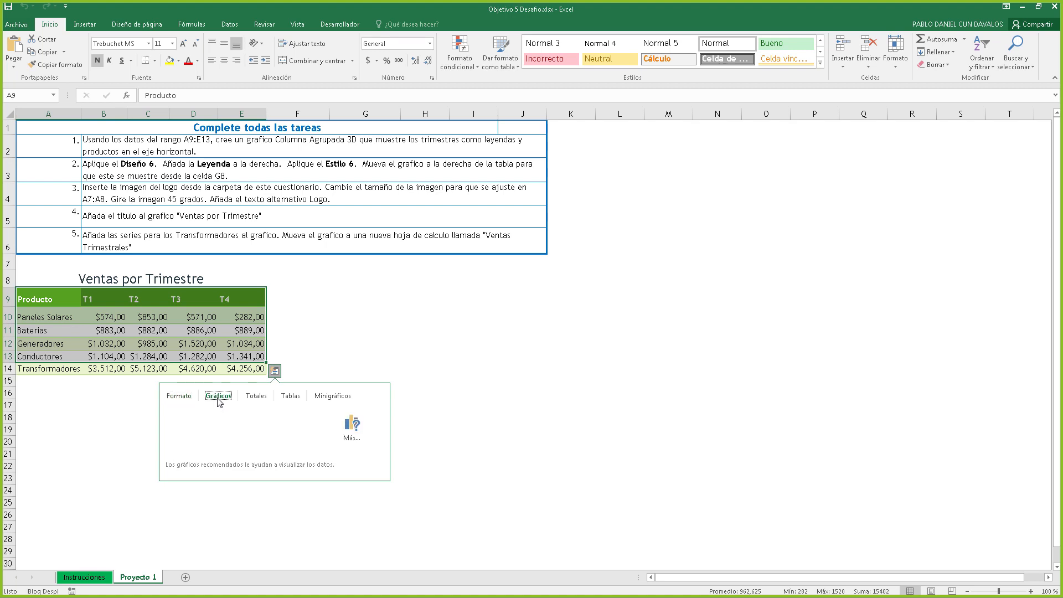
mouse_move(187, 431)
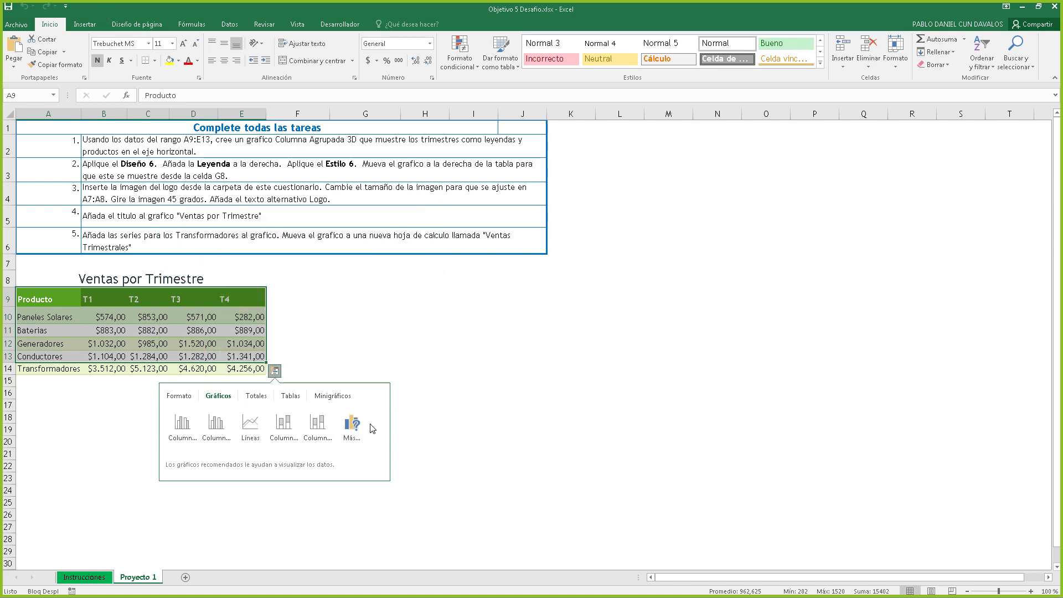
click(97, 24)
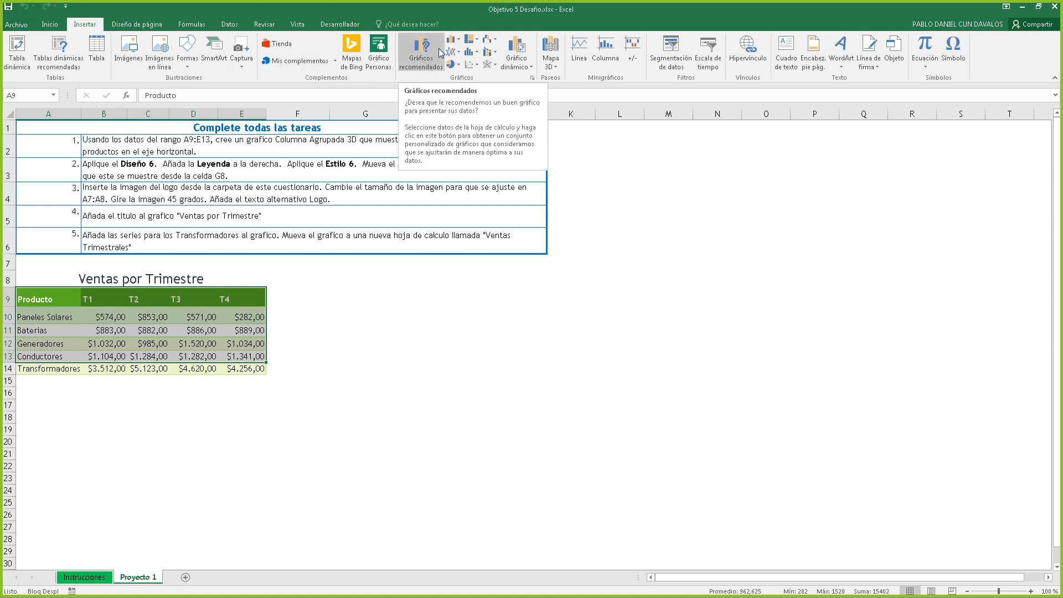
click(427, 64)
click(500, 161)
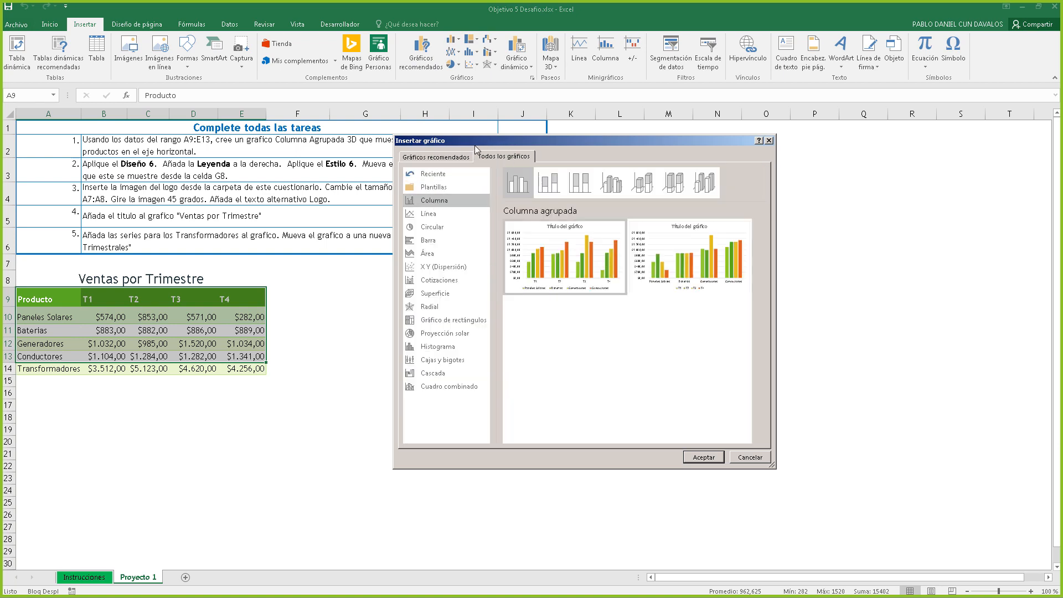
Compare the column chart subtypes and insert a Columna agrupada 3D chart of the selected sales data
drag(475, 145, 450, 169)
click(525, 208)
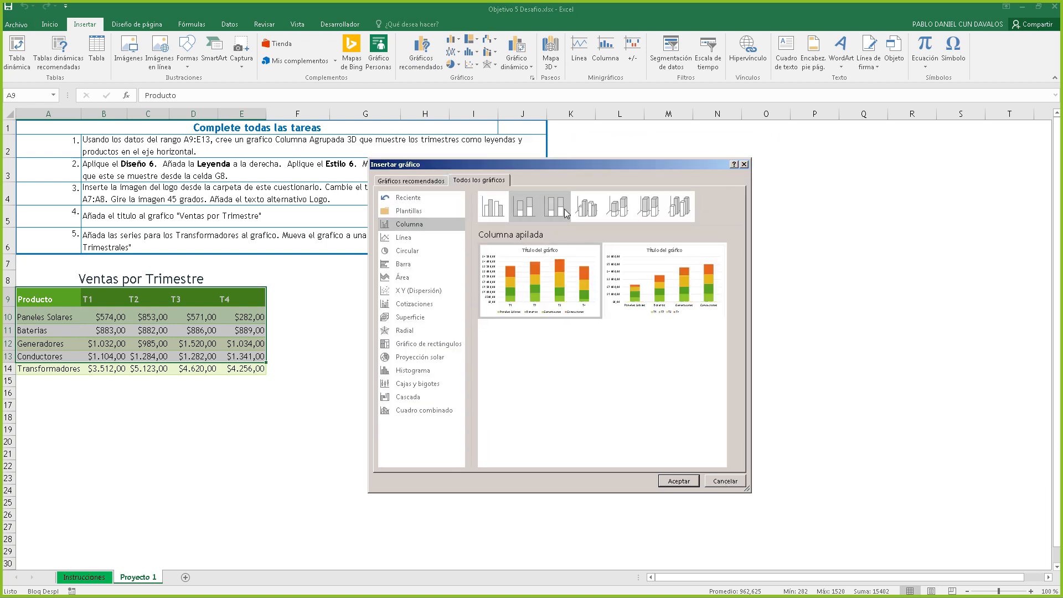
click(555, 207)
click(618, 207)
click(653, 213)
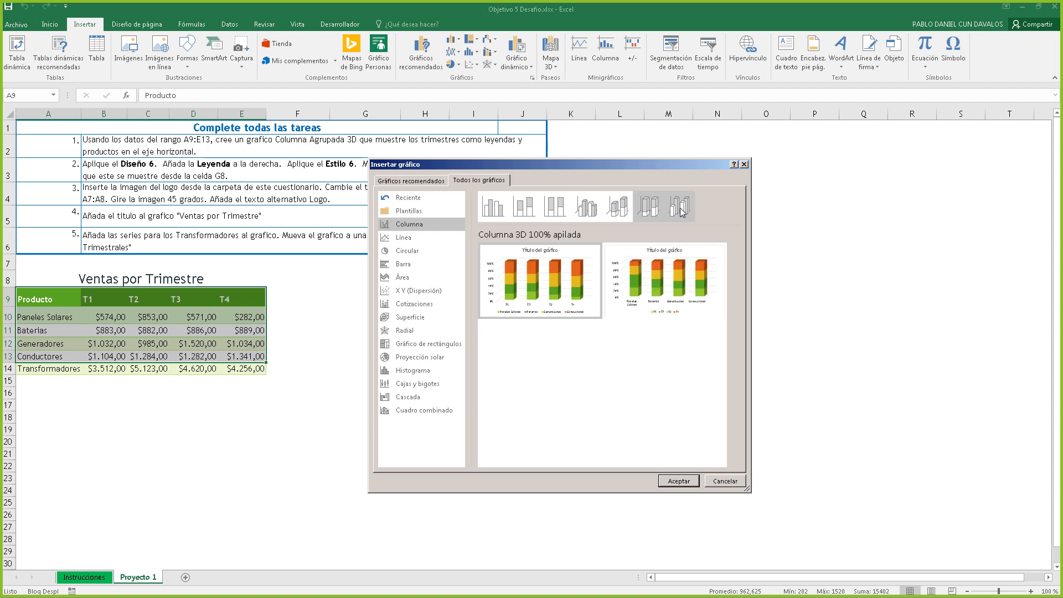
click(679, 207)
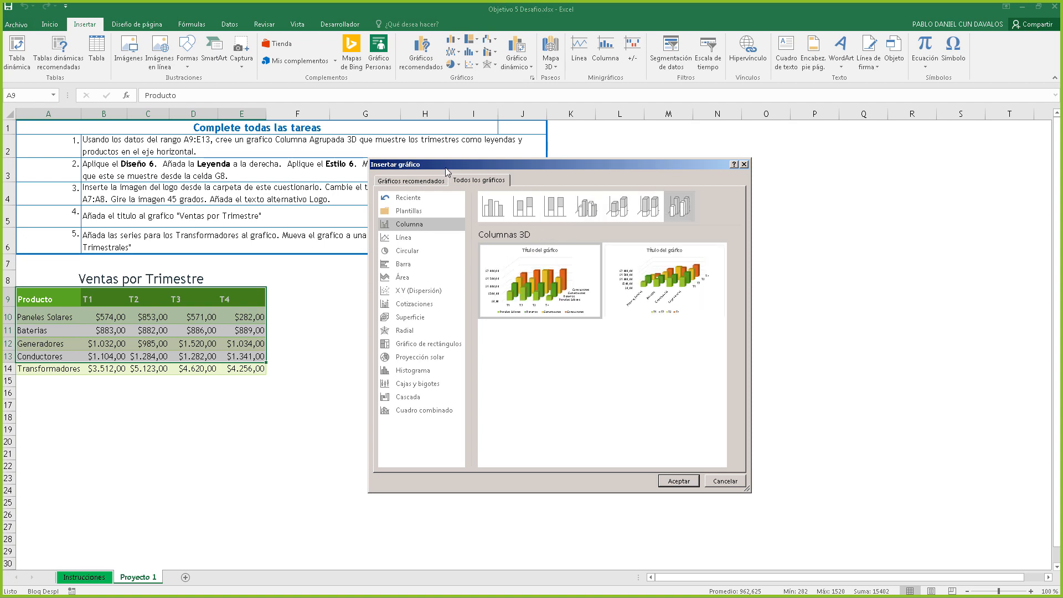
click(584, 211)
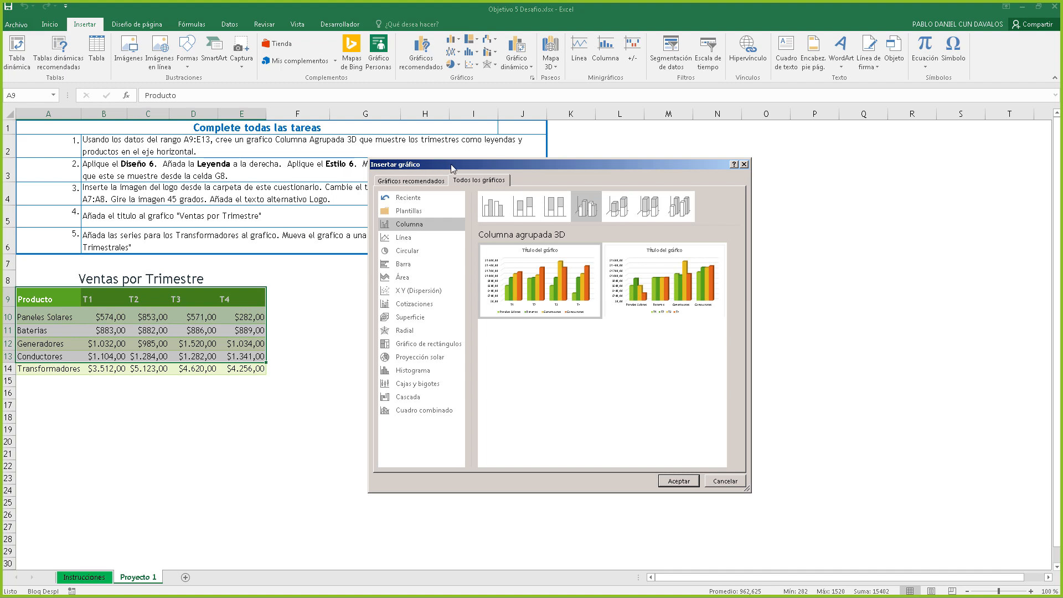
drag(452, 168, 333, 168)
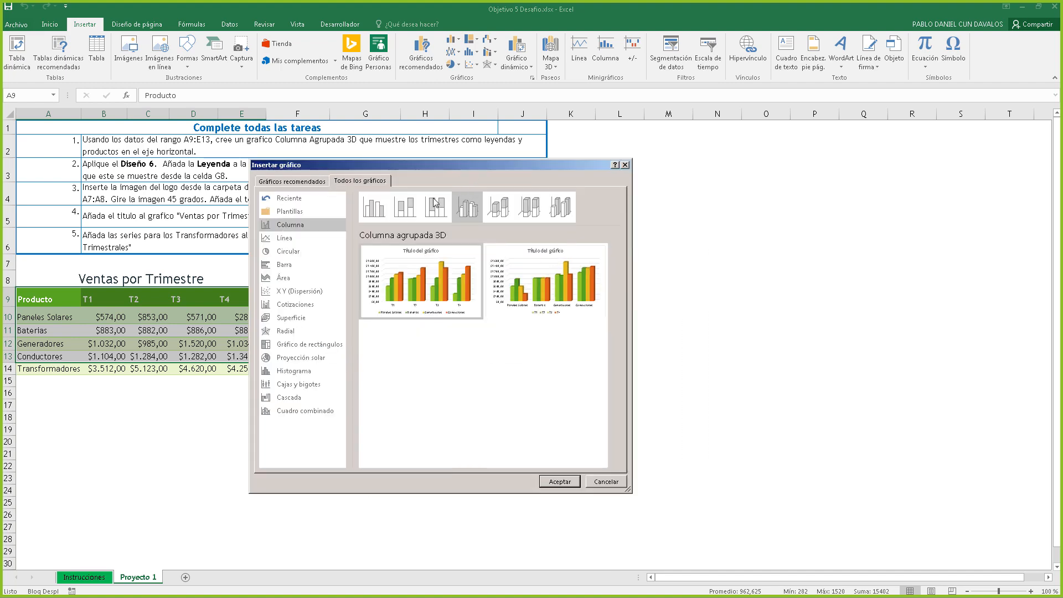
click(562, 482)
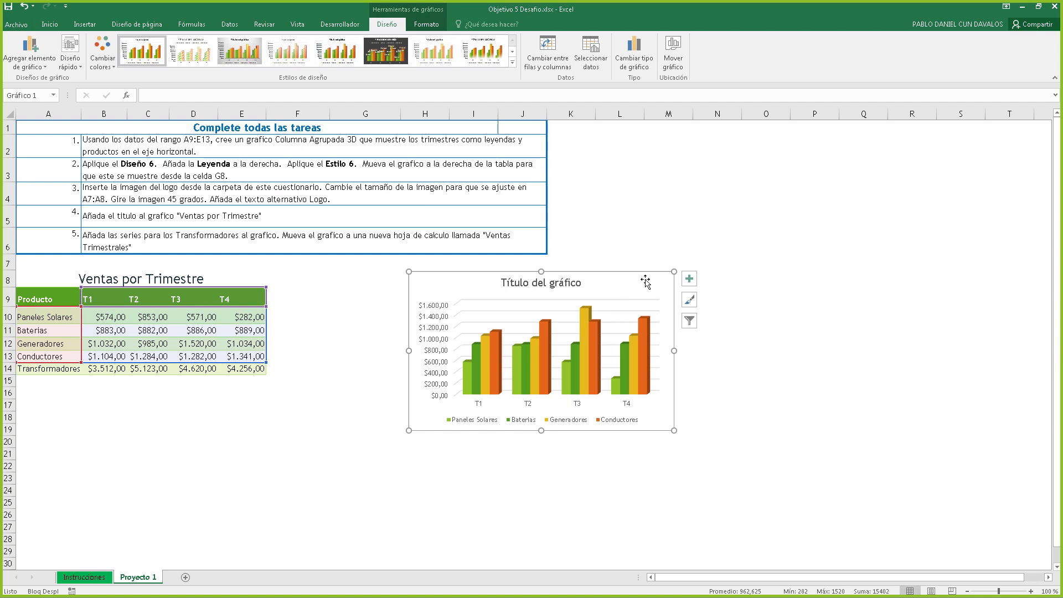
Swap the chart's rows and columns so the quarters form the legend, and place the chart close beside the sales table
drag(641, 282, 551, 287)
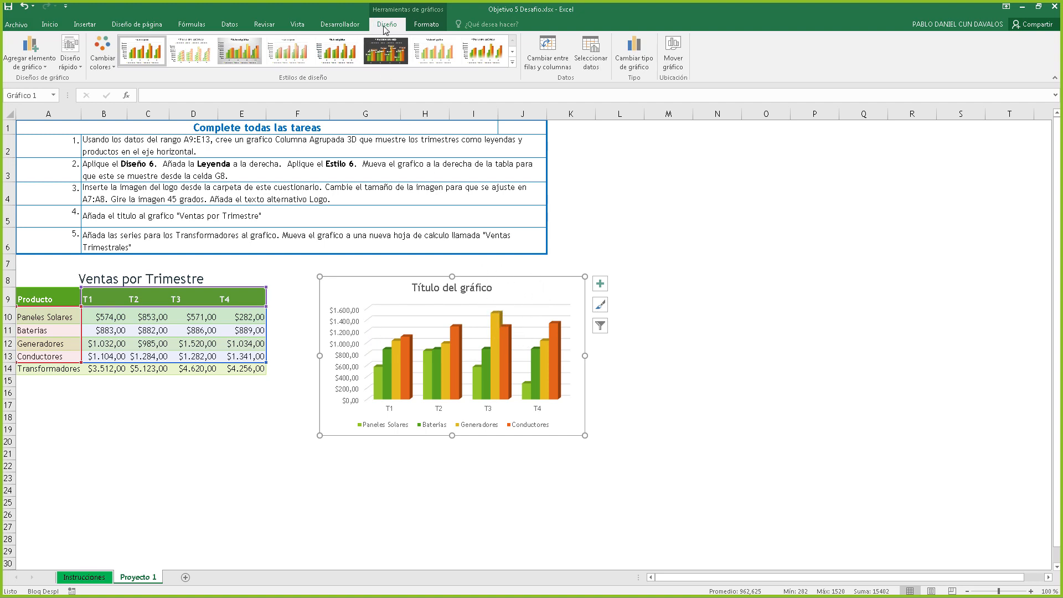
click(549, 60)
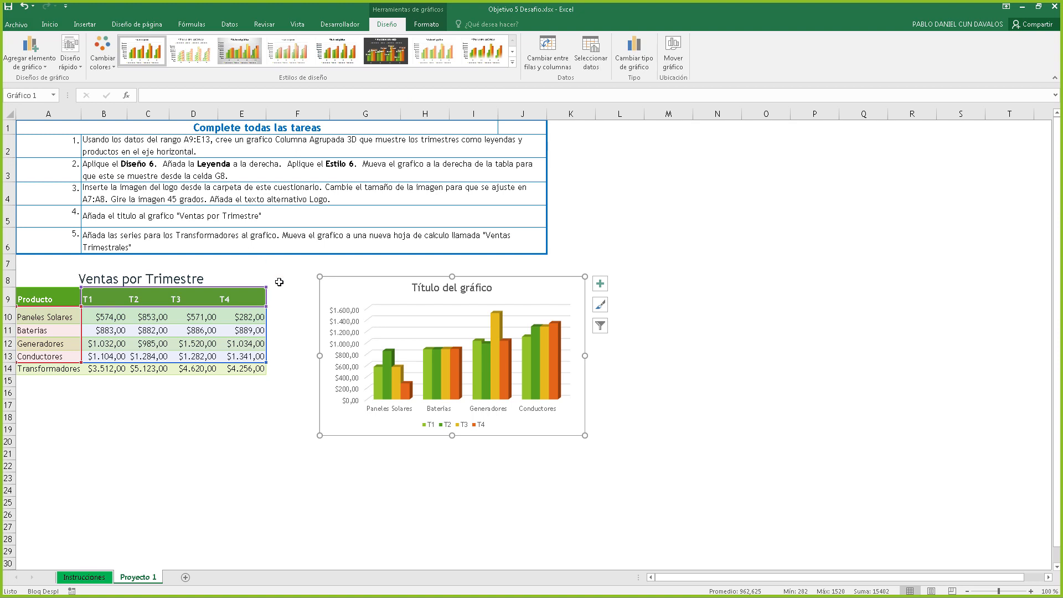
drag(354, 282, 328, 276)
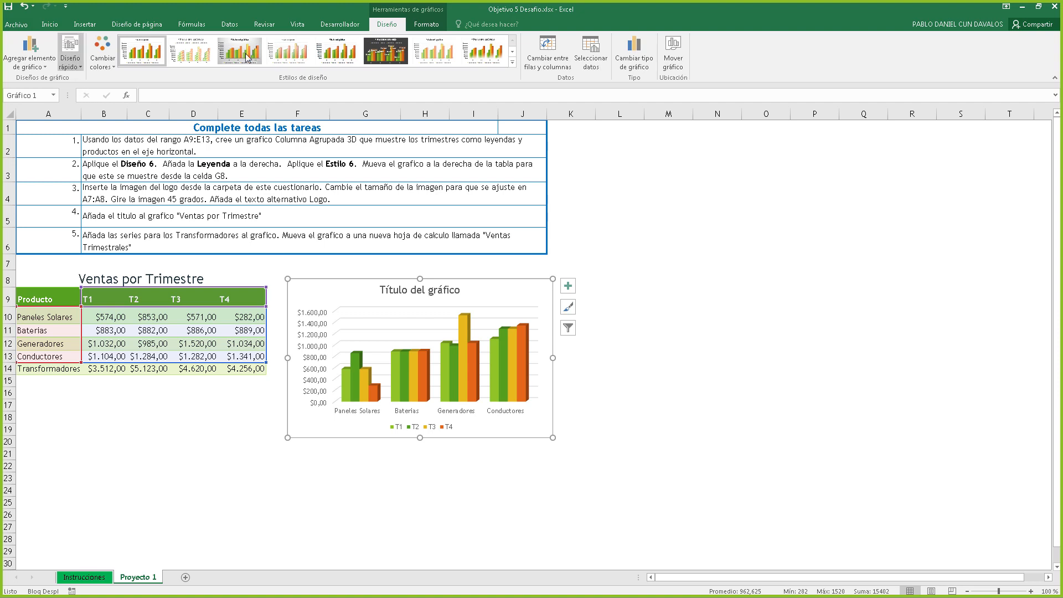
Apply the quick layout Diseño 6 to the chart and add its legend on the right side
click(77, 65)
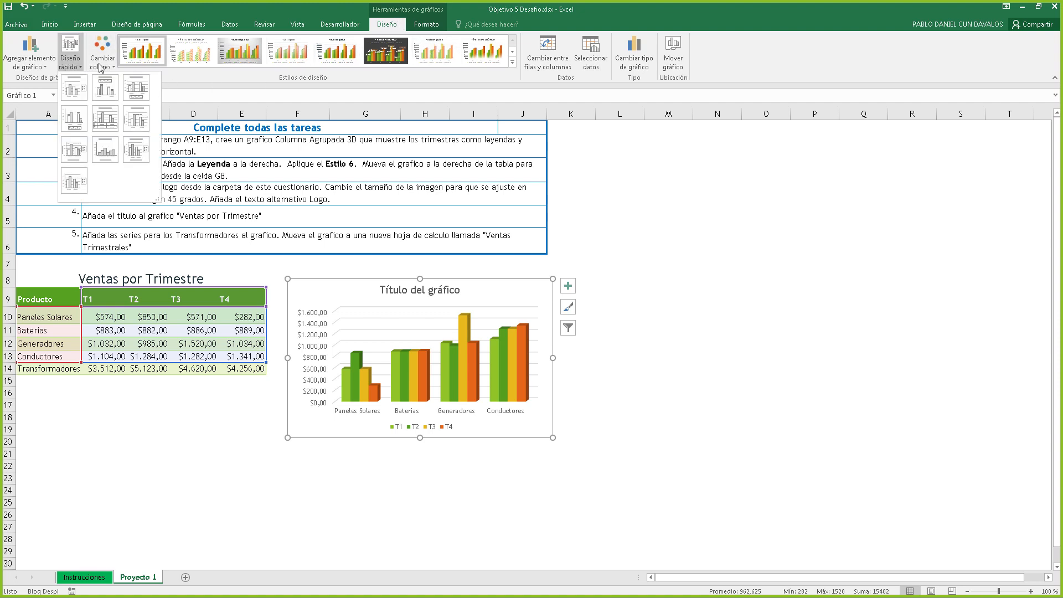
click(135, 126)
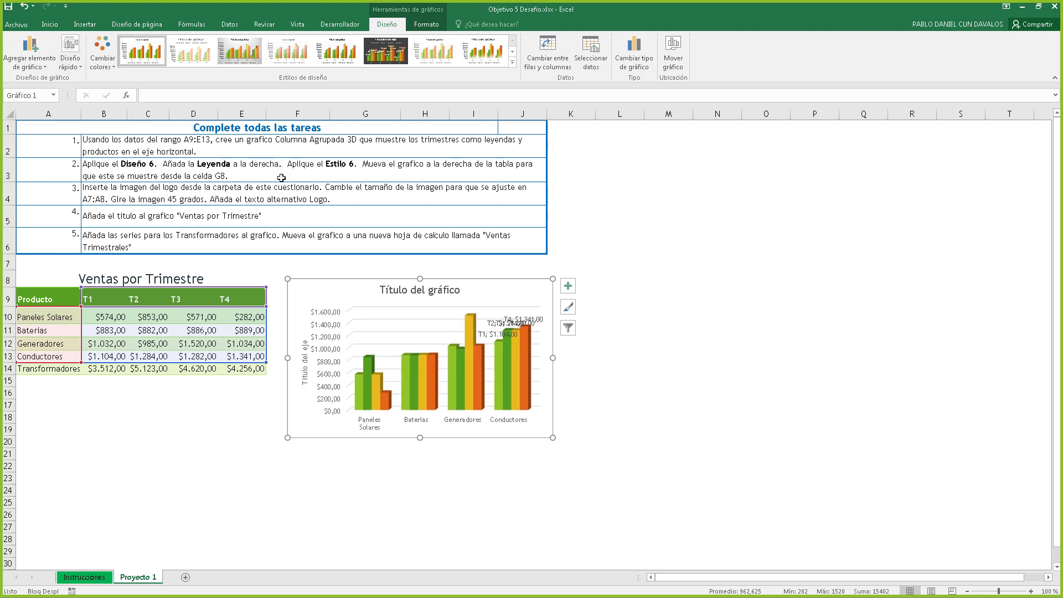
click(567, 286)
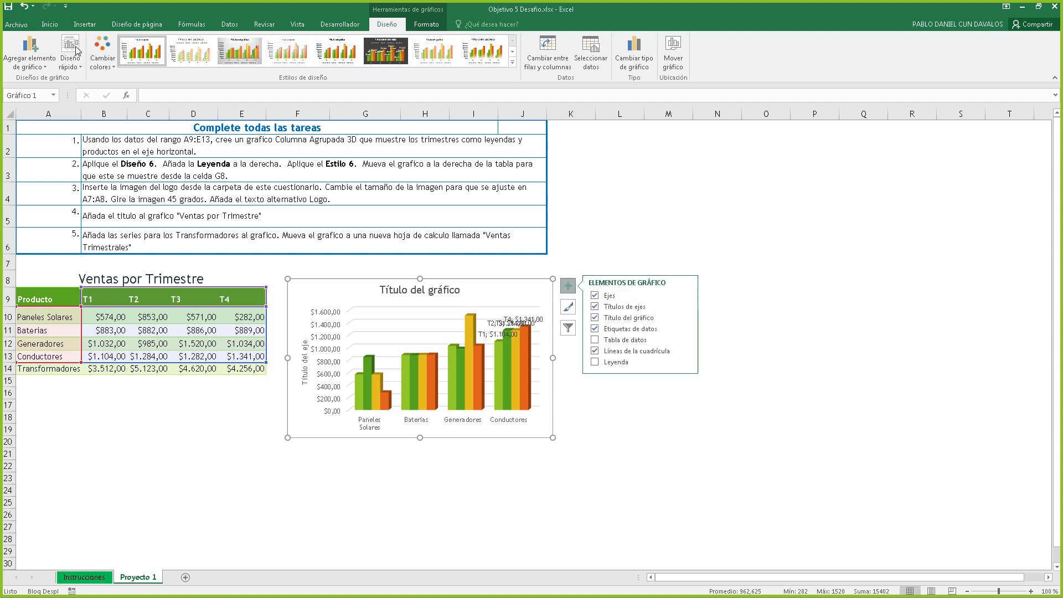
click(23, 62)
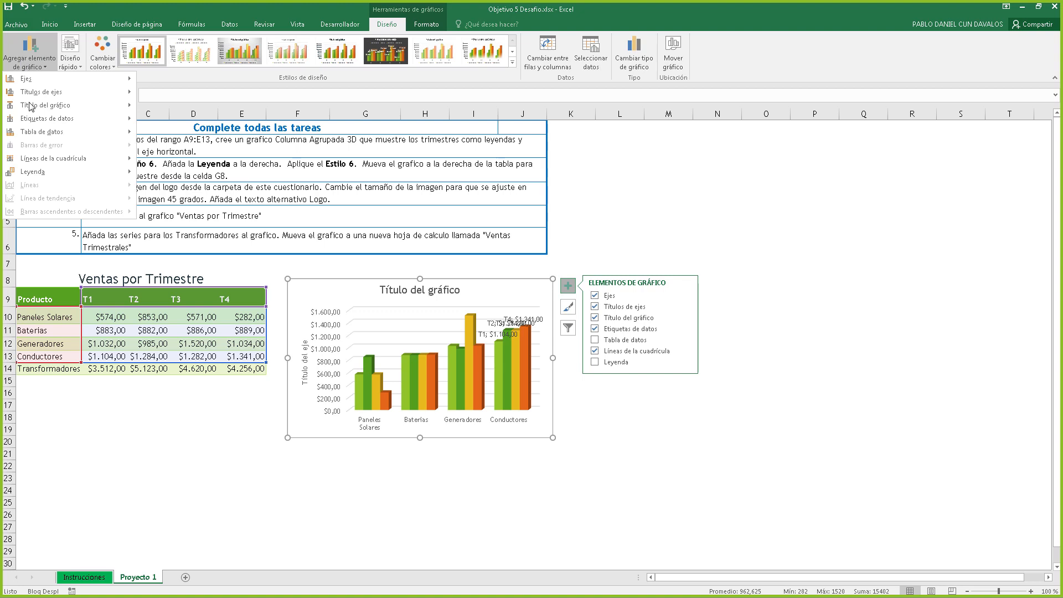
mouse_move(43, 176)
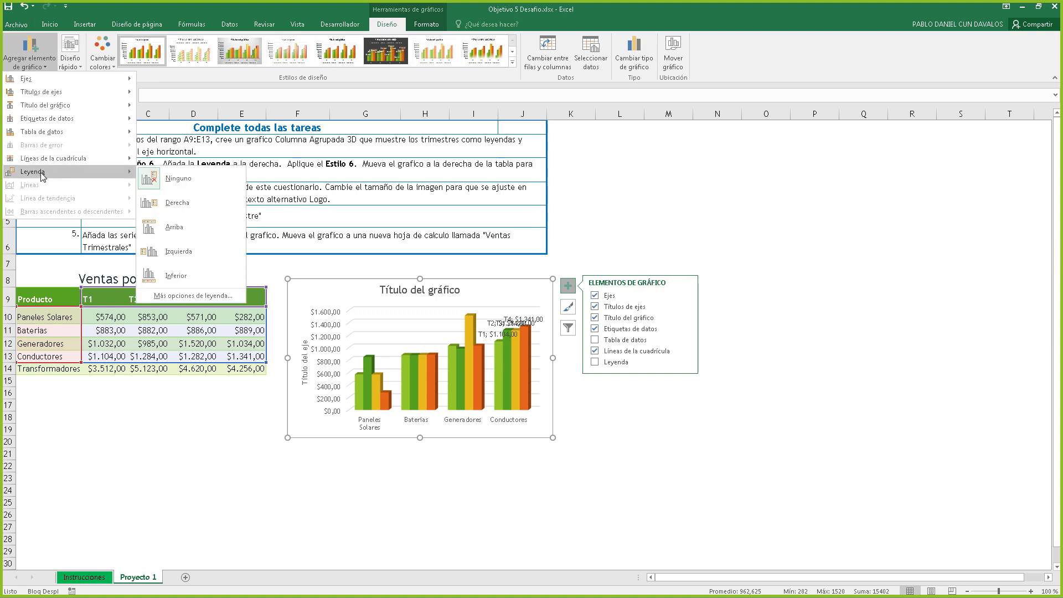
click(177, 203)
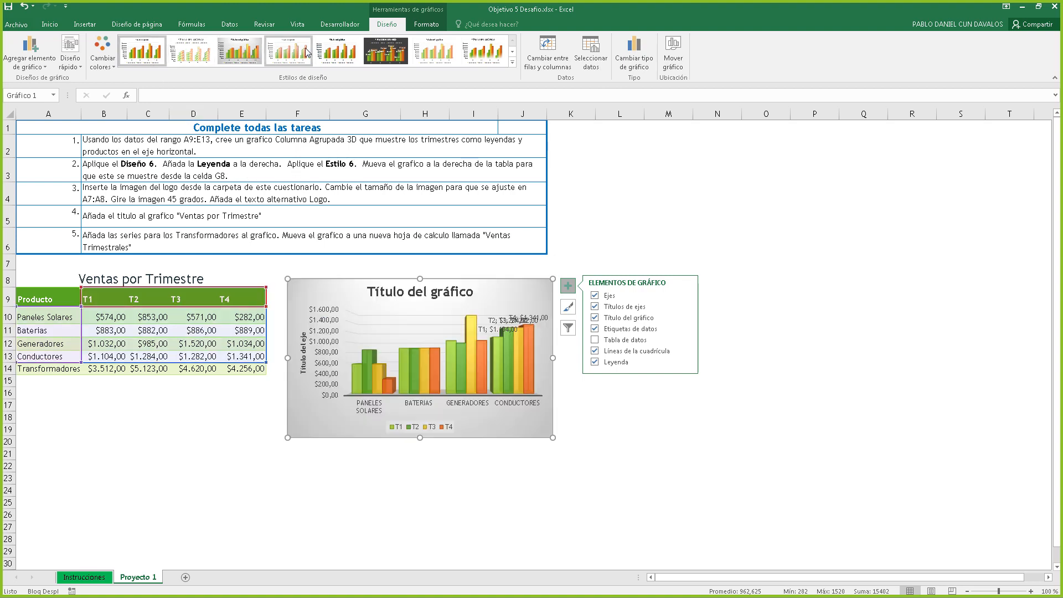
Apply Estilo 6 to the chart and shift it away from the table so it starts near cell G8
click(392, 52)
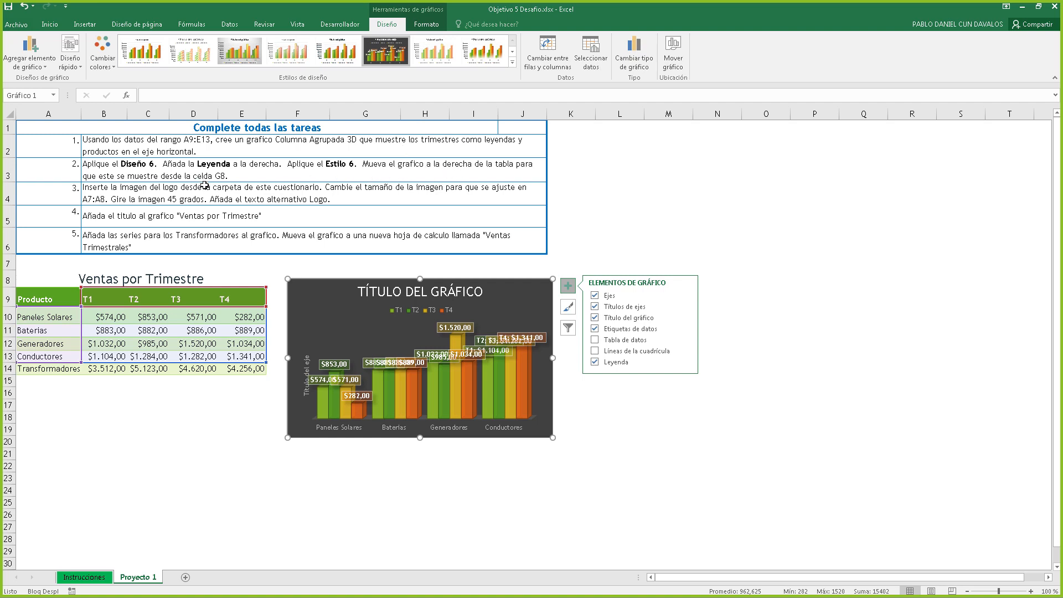
mouse_move(303, 293)
mouse_down()
mouse_move(468, 272)
mouse_move(361, 315)
mouse_move(117, 300)
mouse_move(294, 301)
mouse_move(335, 282)
mouse_move(395, 292)
mouse_move(316, 277)
mouse_move(327, 296)
mouse_move(332, 289)
mouse_up()
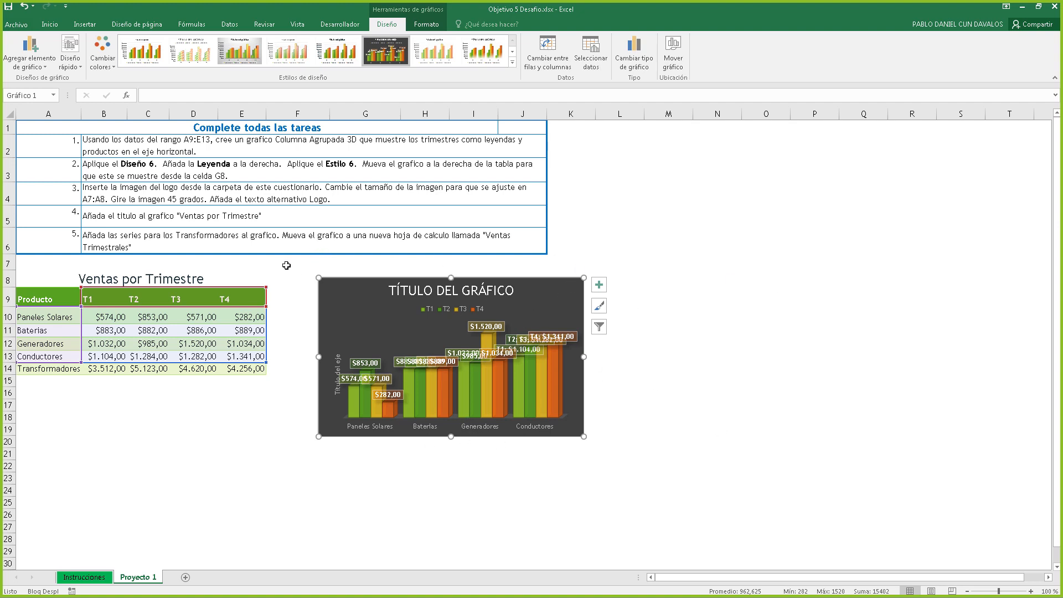
Insert logo.jpg from the 5 Crear Gráficos y Objetos folder and fit it over A7:A8 at about 1,22 cm high and 1,14 cm wide
click(57, 192)
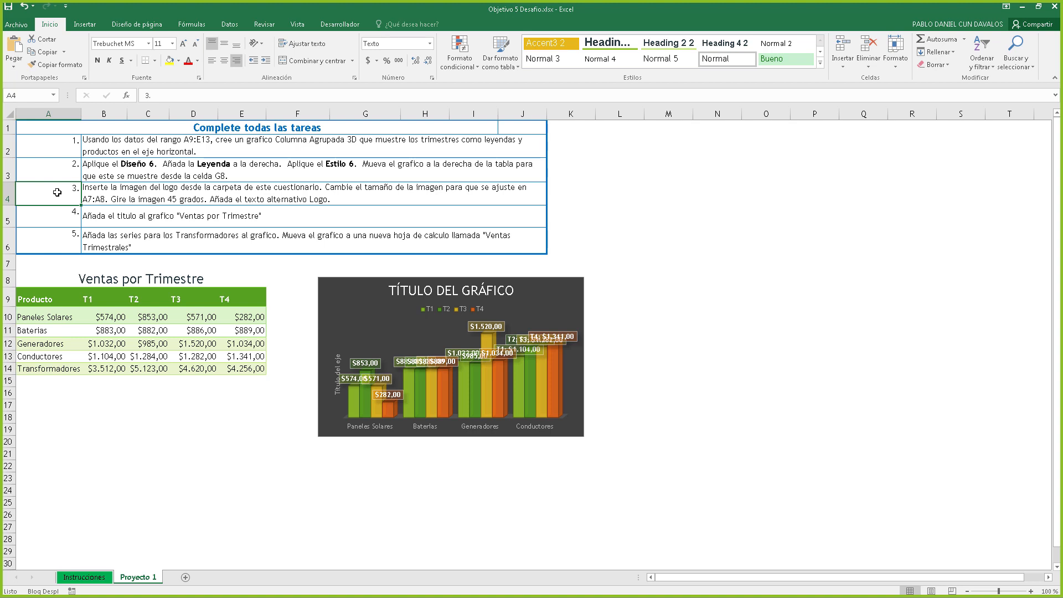
click(85, 24)
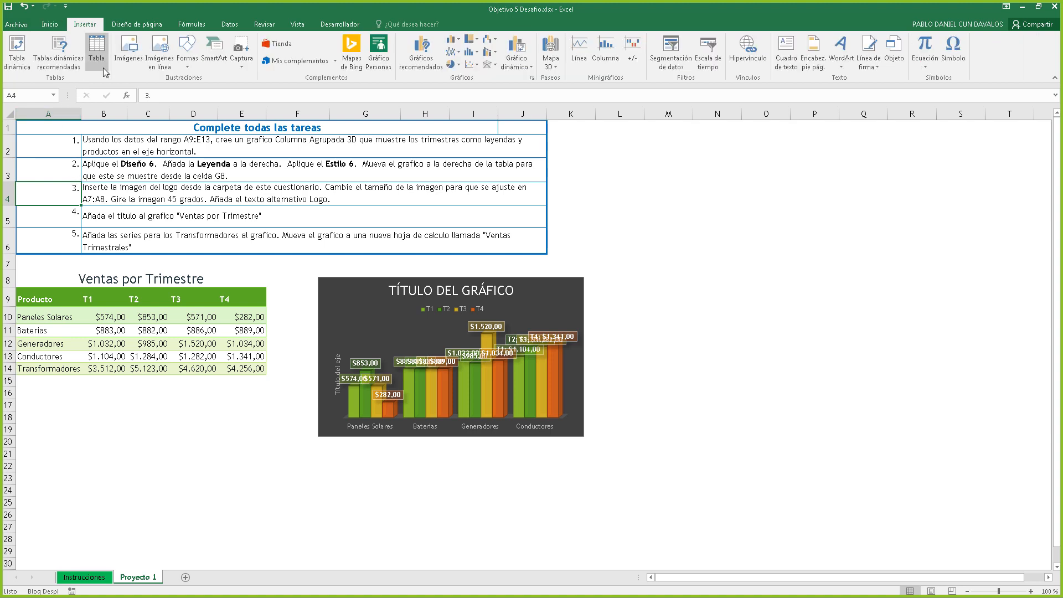
click(128, 51)
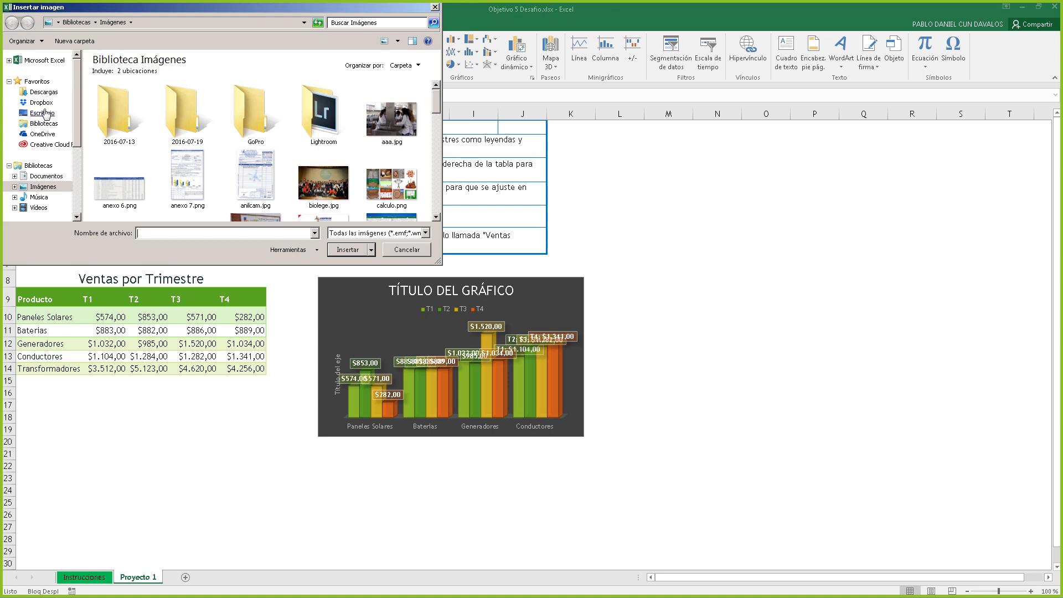
click(46, 114)
click(185, 169)
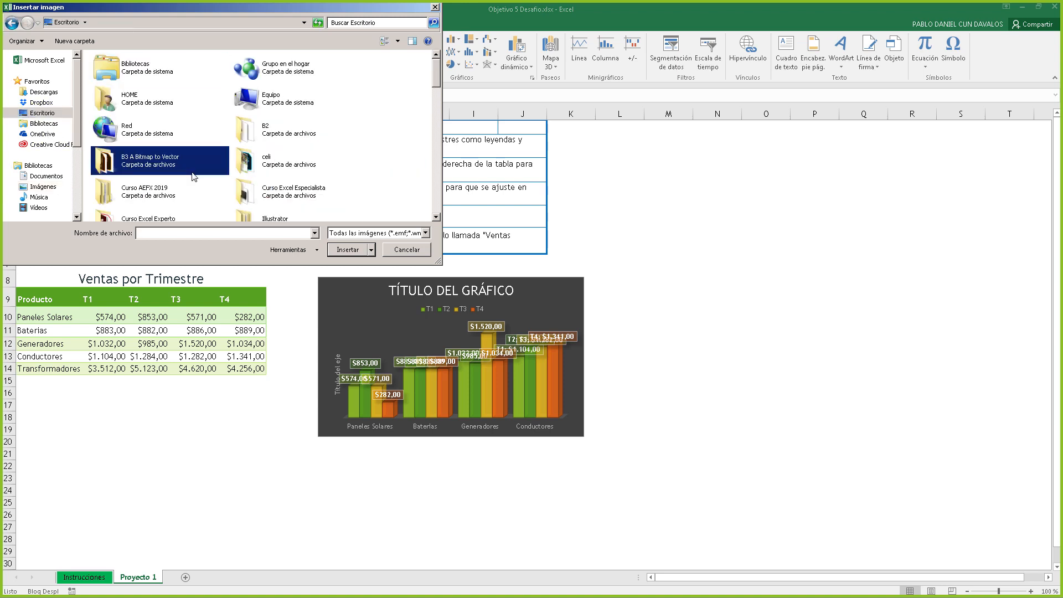
scroll(194, 177, down, 2)
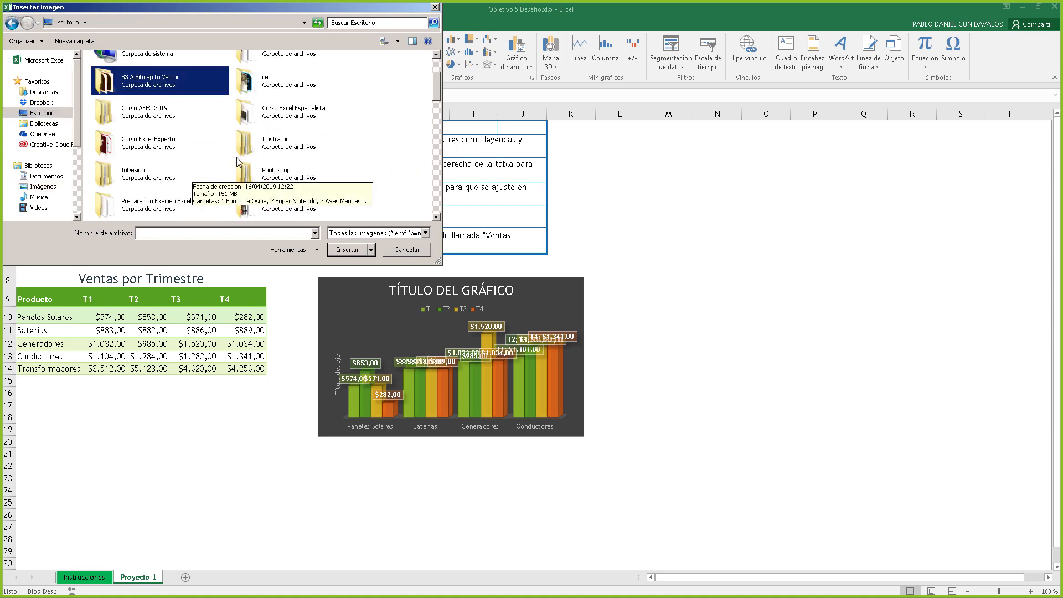
double_click(287, 117)
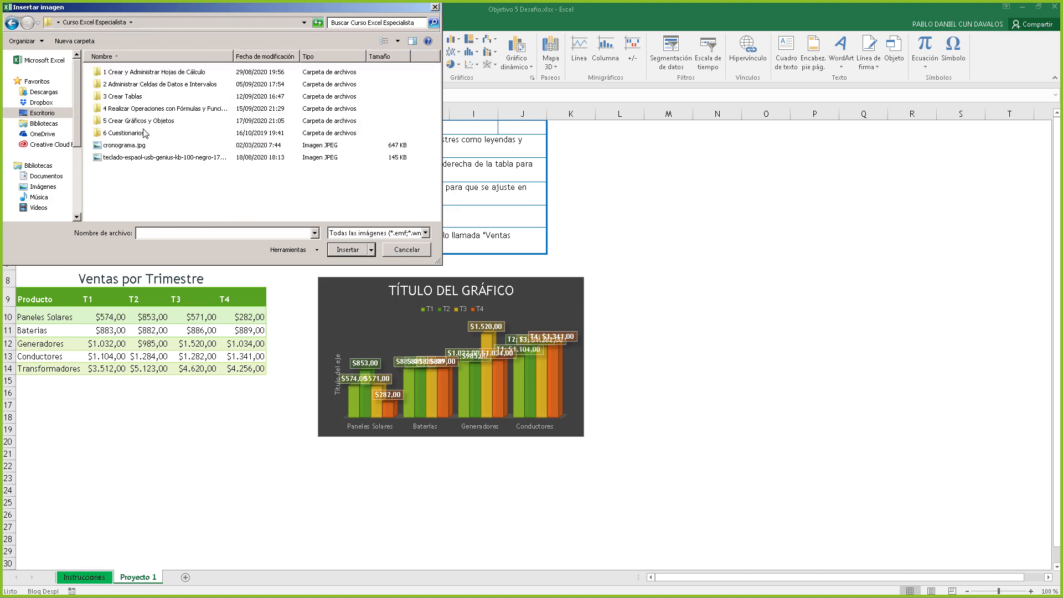
double_click(131, 123)
double_click(108, 118)
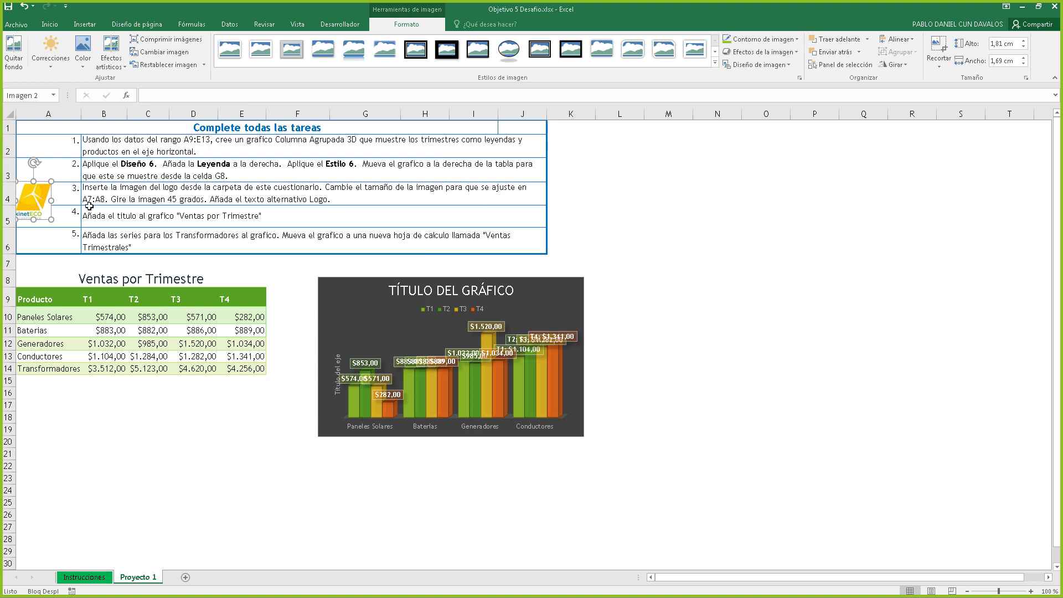
drag(39, 195, 47, 266)
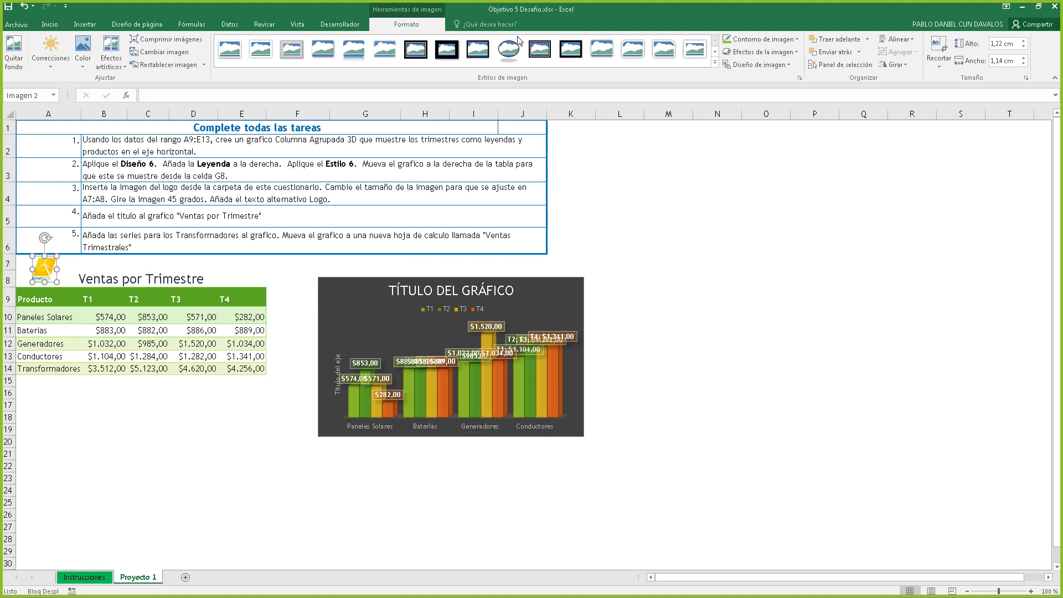
Set the logo image's rotation to 45° in its size and rotation options
click(902, 64)
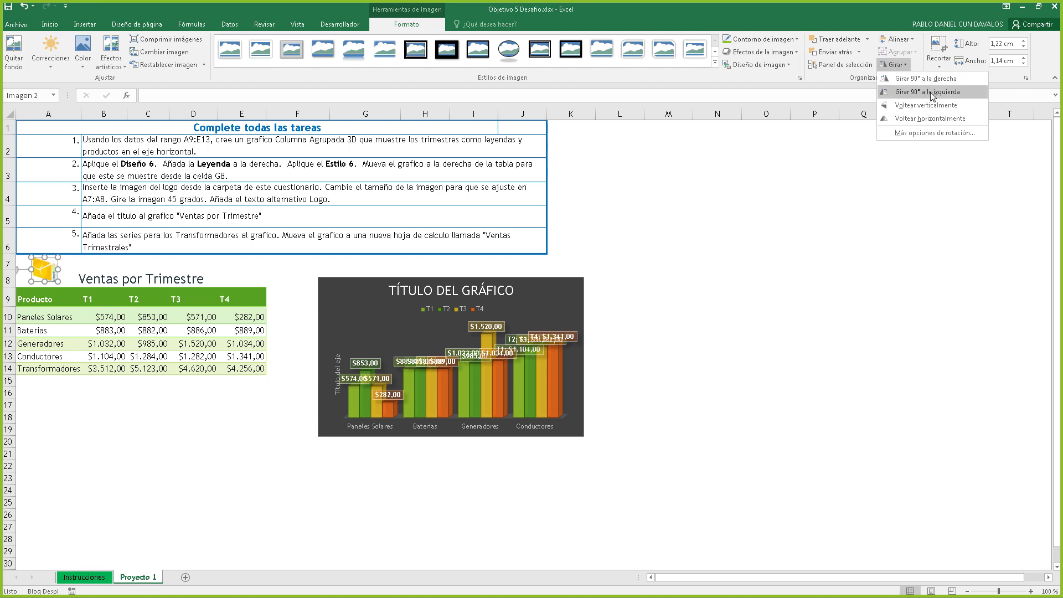
click(935, 133)
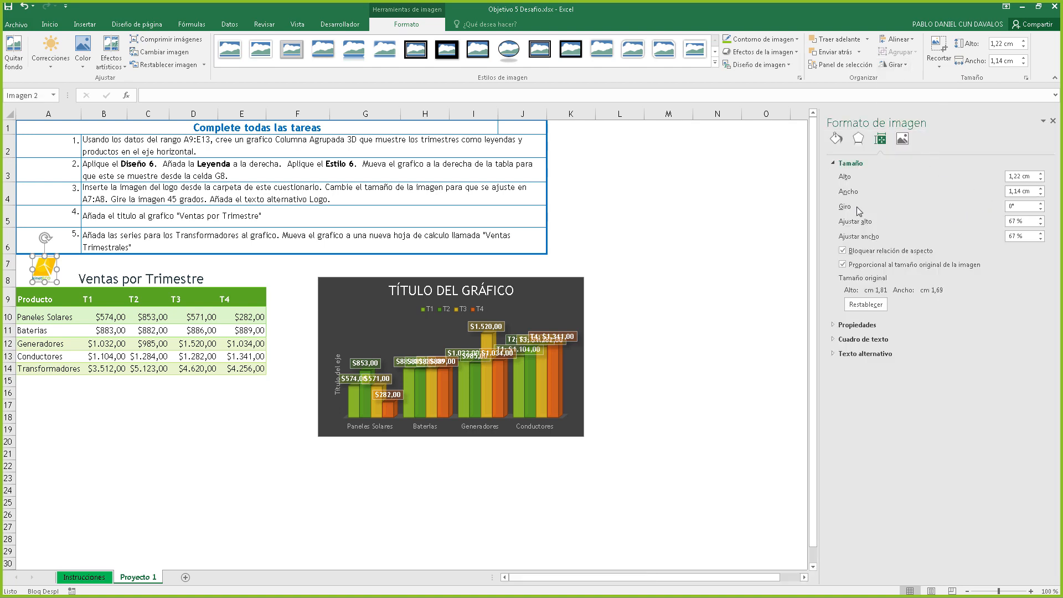
click(1013, 207)
text(45)
key(Return)
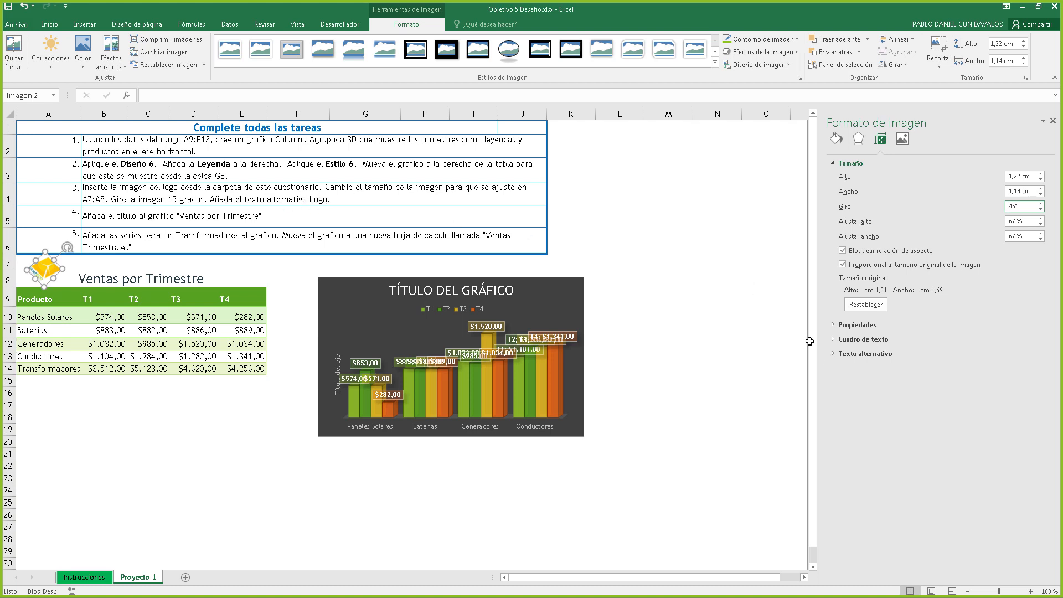
Give the logo image the alternative text title Logo and close its formatting options
click(835, 353)
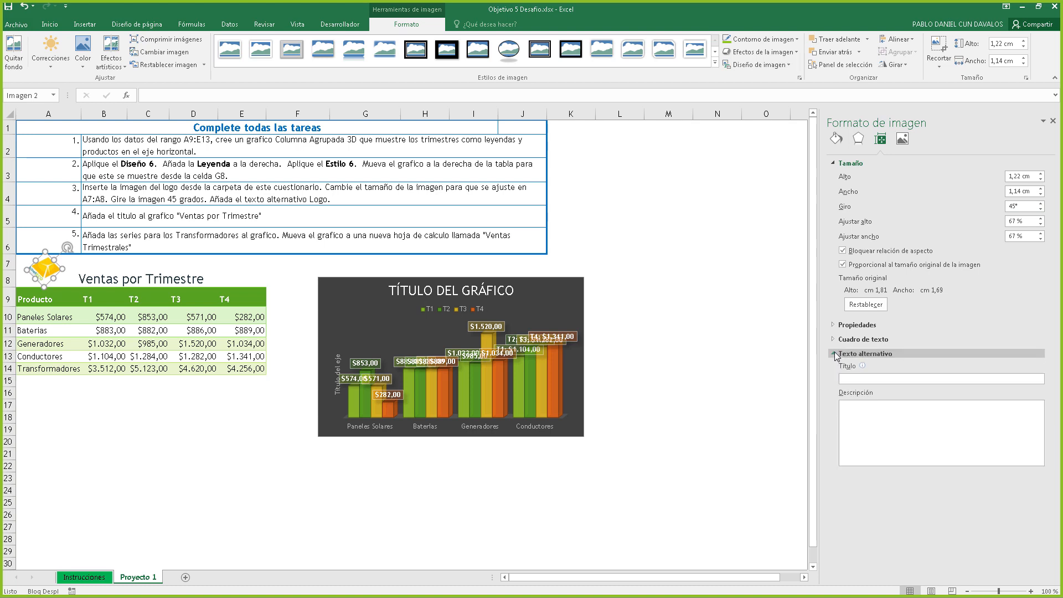
click(835, 353)
click(835, 352)
click(851, 379)
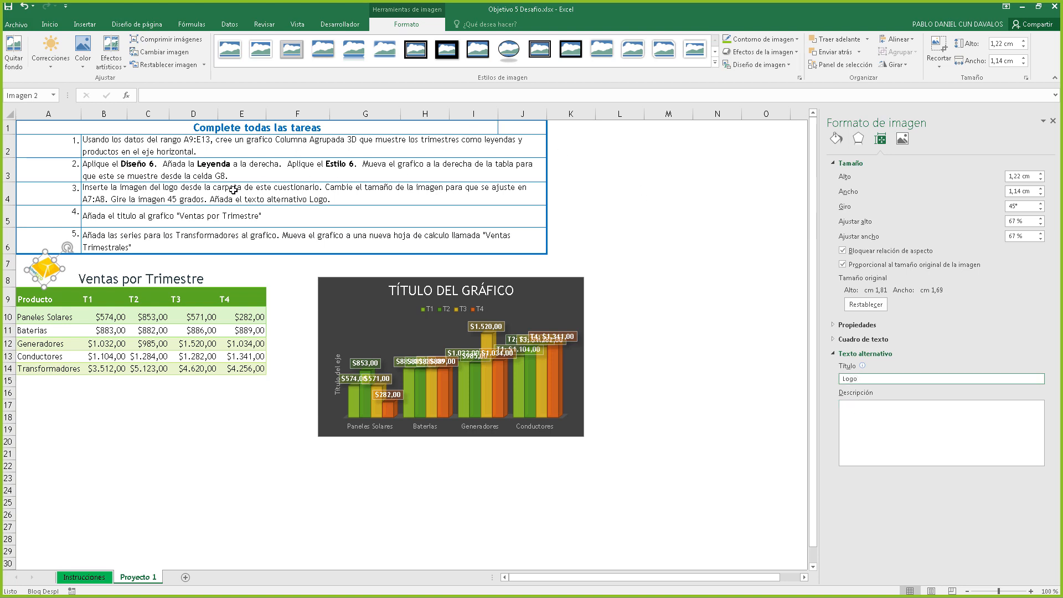
click(1053, 121)
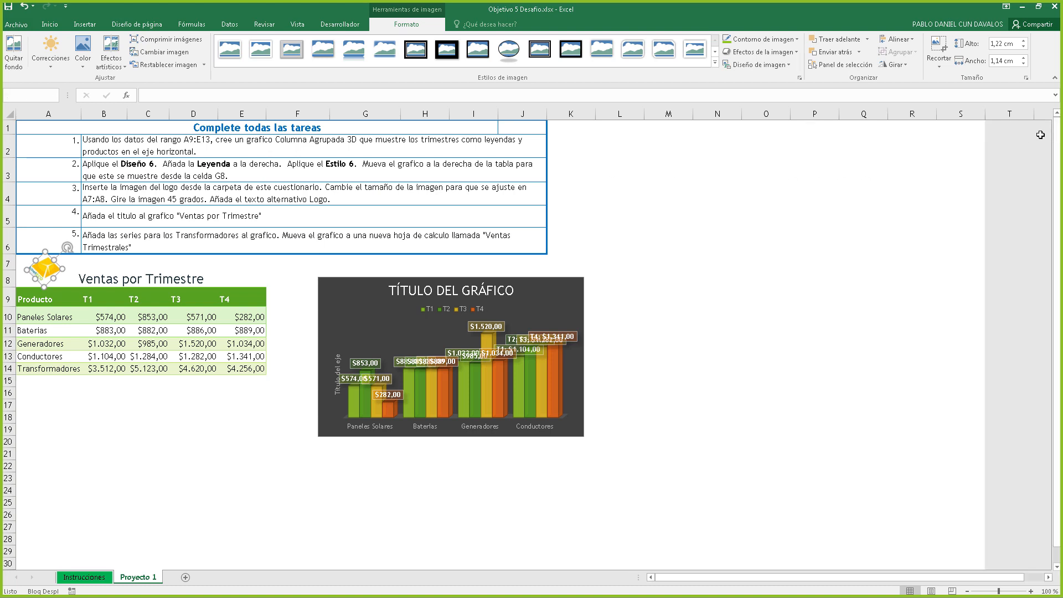
Replace the chart's placeholder title with VENTAS POR TRIMESTRE
click(211, 213)
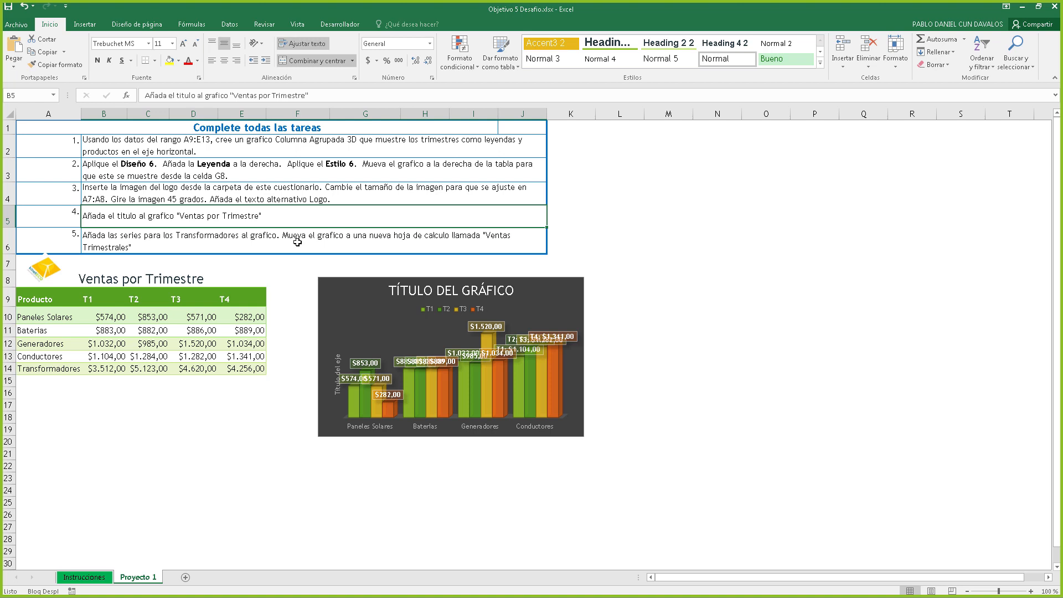
click(432, 292)
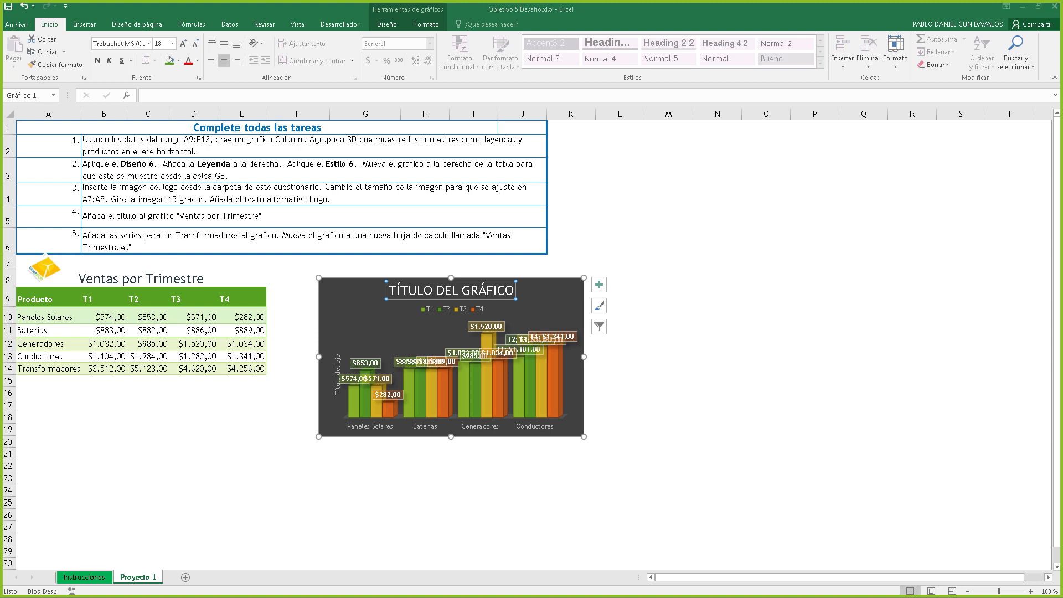
double_click(449, 292)
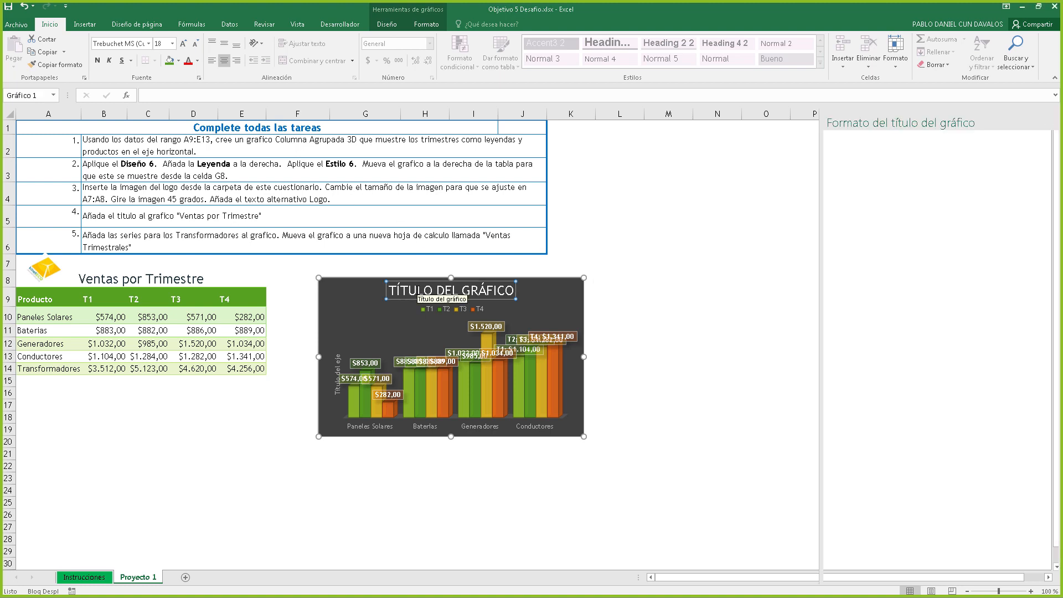
click(457, 291)
triple_click(457, 290)
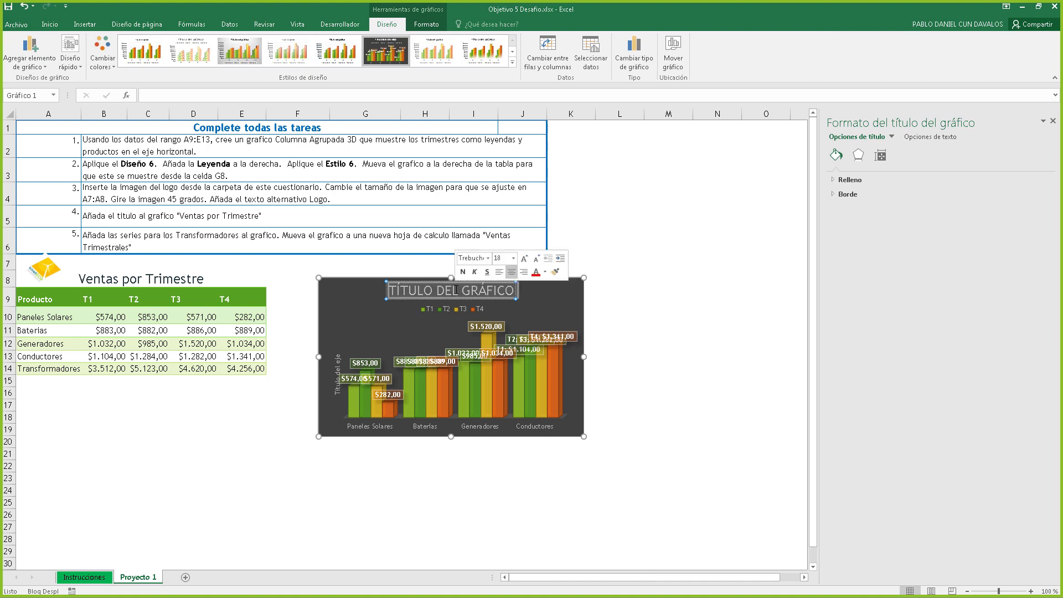
click(457, 290)
triple_click(456, 290)
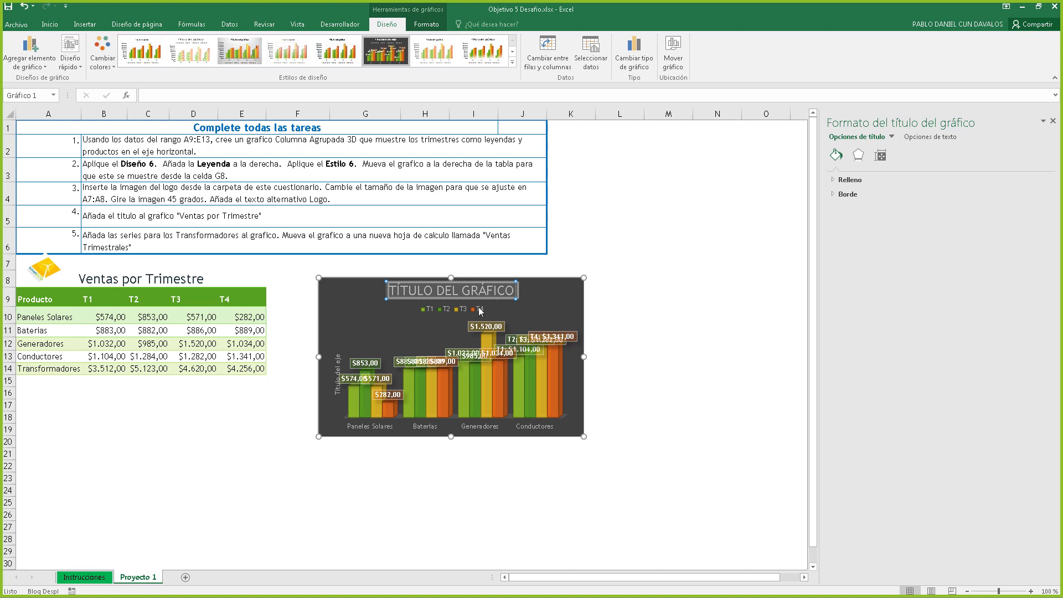
text(V)
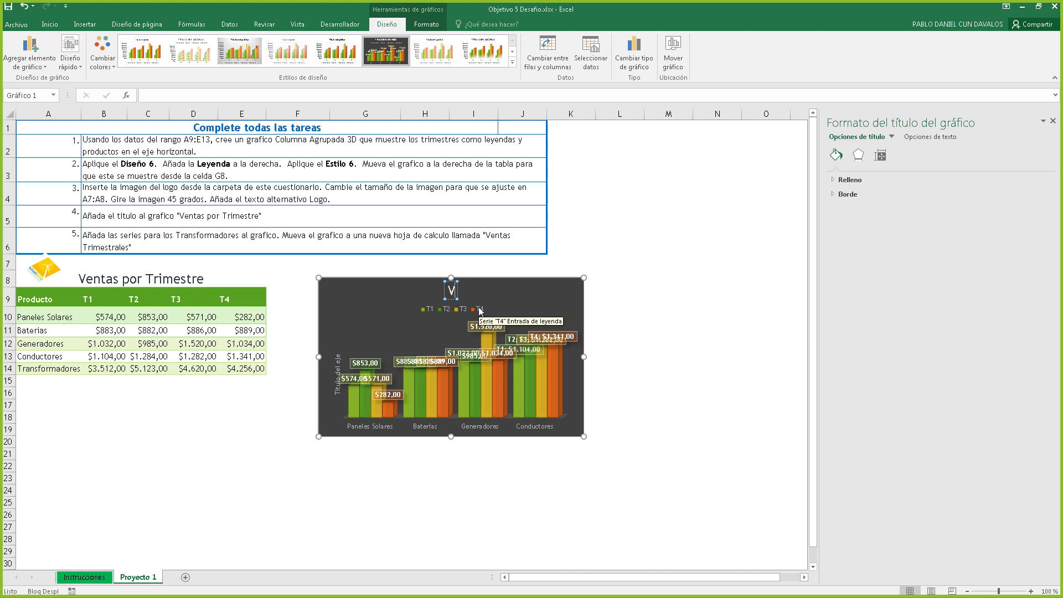
text(ENTAS P)
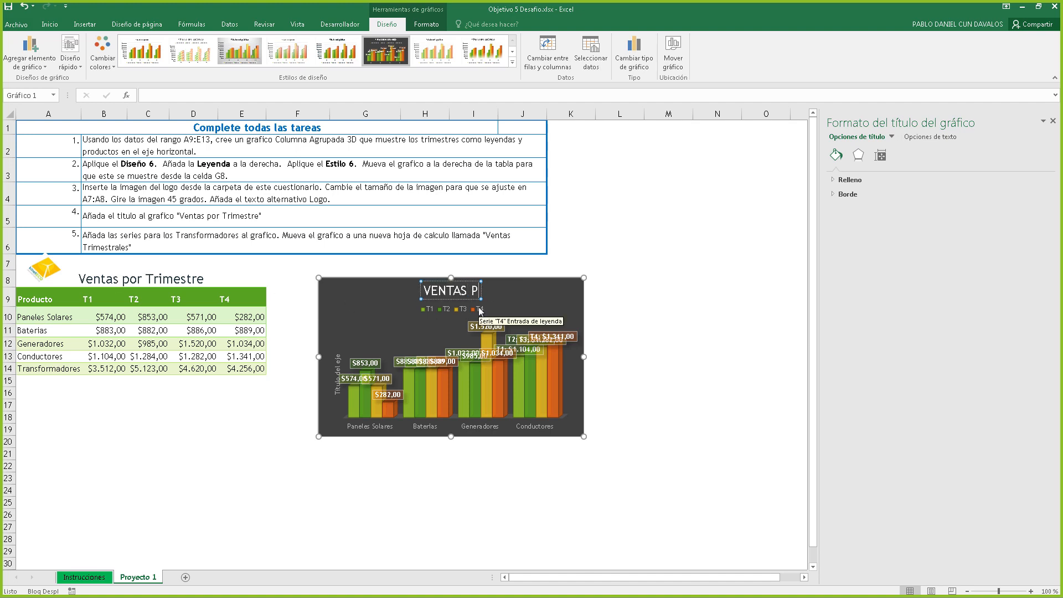
text(OR TR)
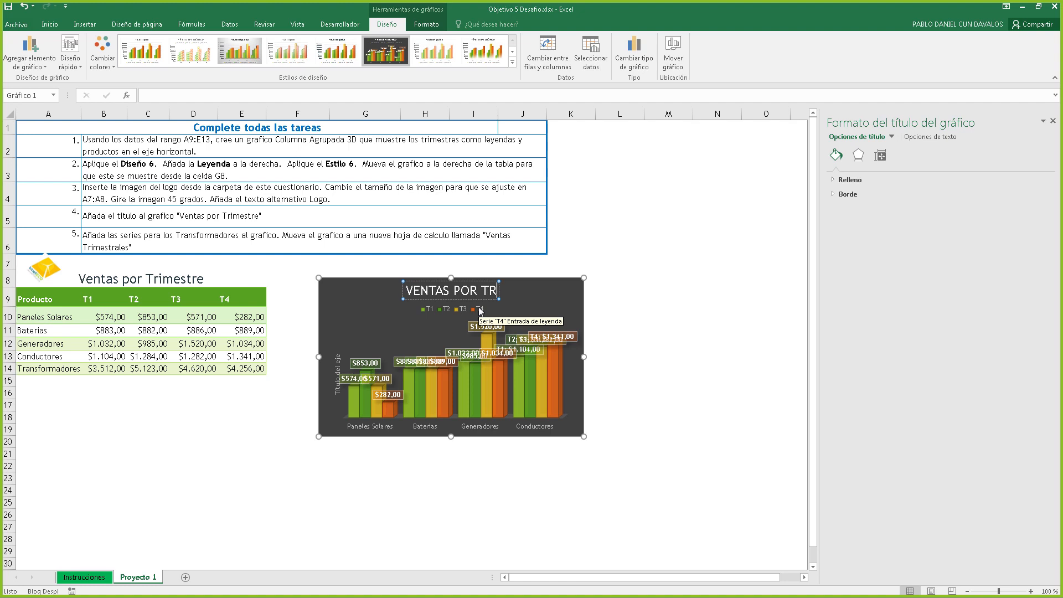
key(BackSpace)
key(BackSpace)
key(BackSpace)
key(BackSpace)
key(BackSpace)
key(BackSpace)
key(BackSpace)
key(BackSpace)
key(BackSpace)
key(BackSpace)
key(BackSpace)
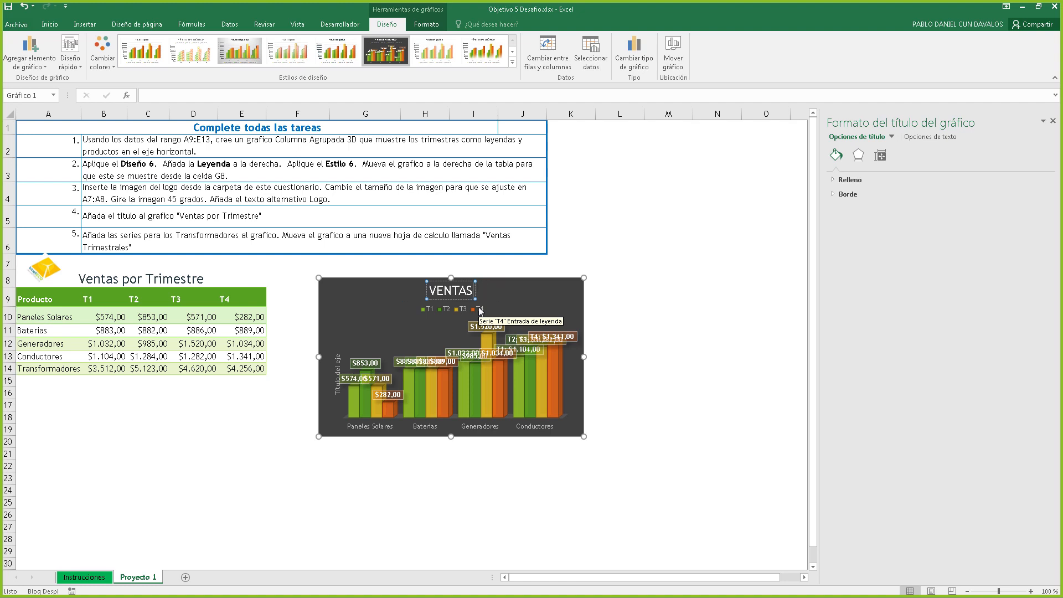
key(BackSpace)
text(ENTAS POR)
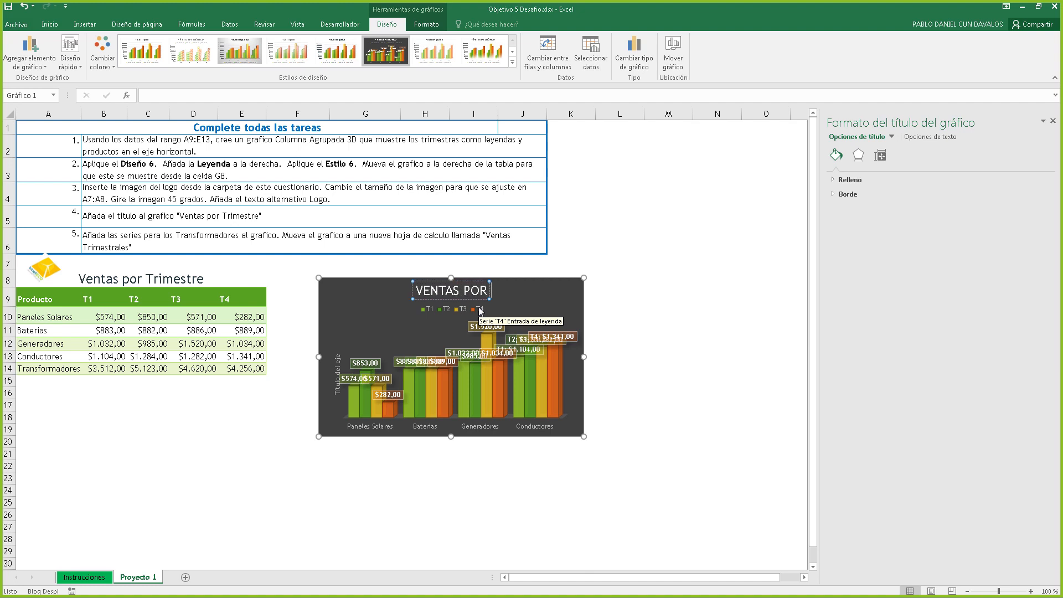
text( TRIMES)
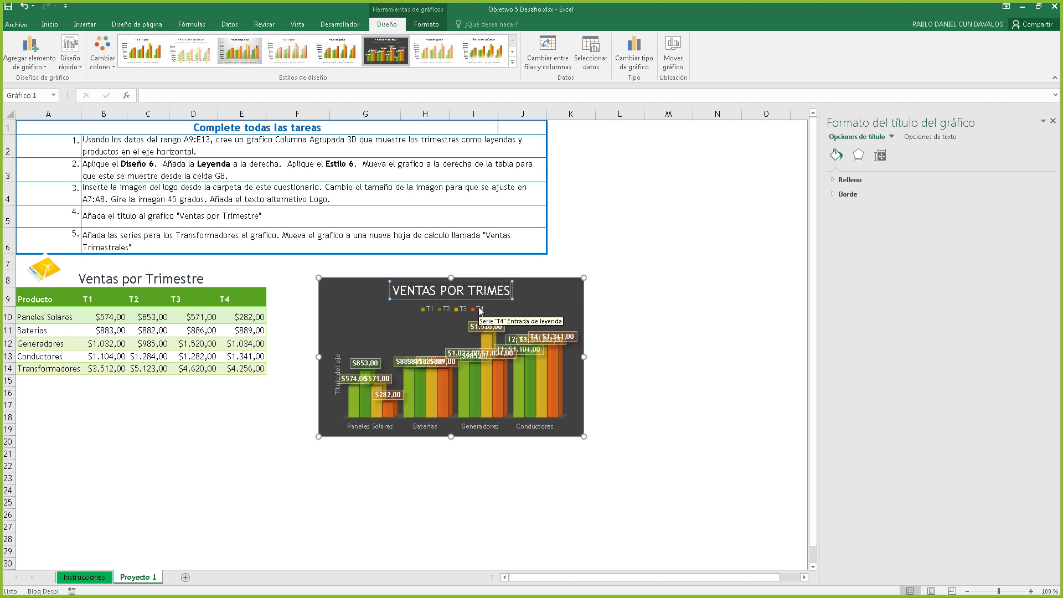
text(TRE)
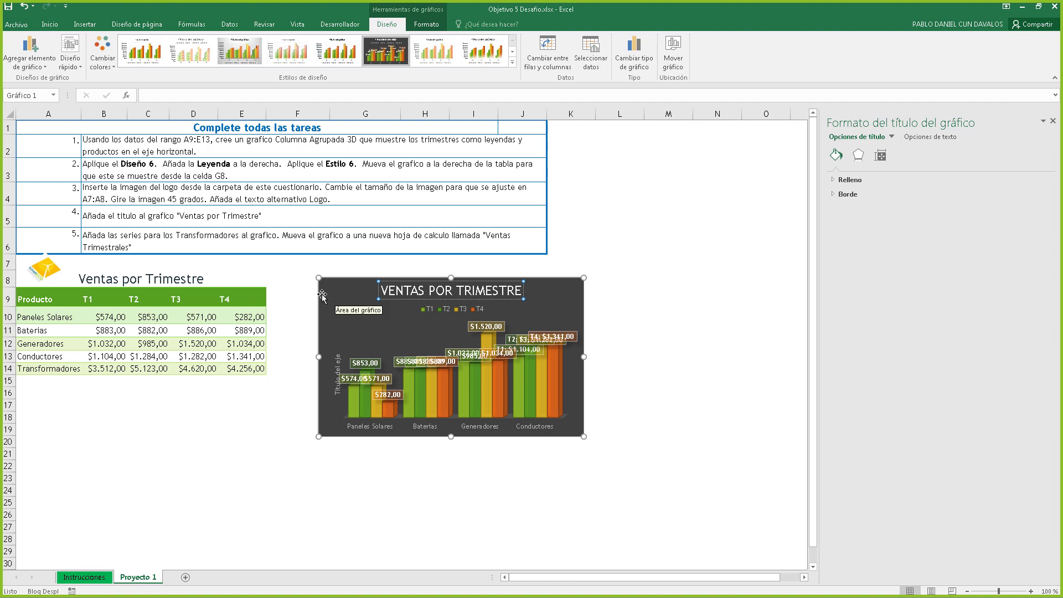
Extend the chart's source data range down to row 14 so it includes Transformadores
click(339, 293)
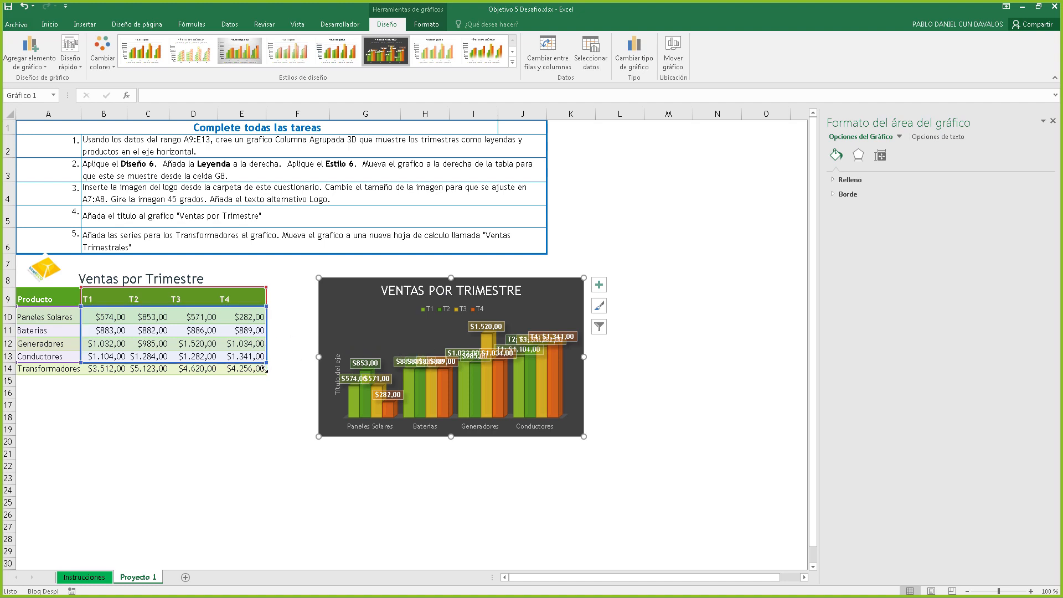
drag(265, 370, 266, 370)
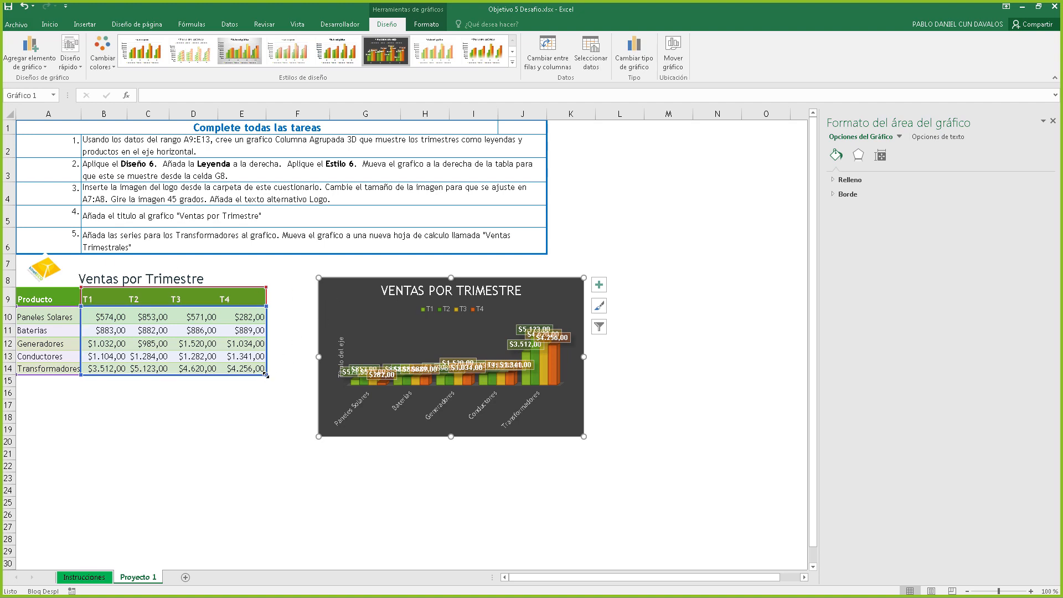
drag(265, 375, 266, 363)
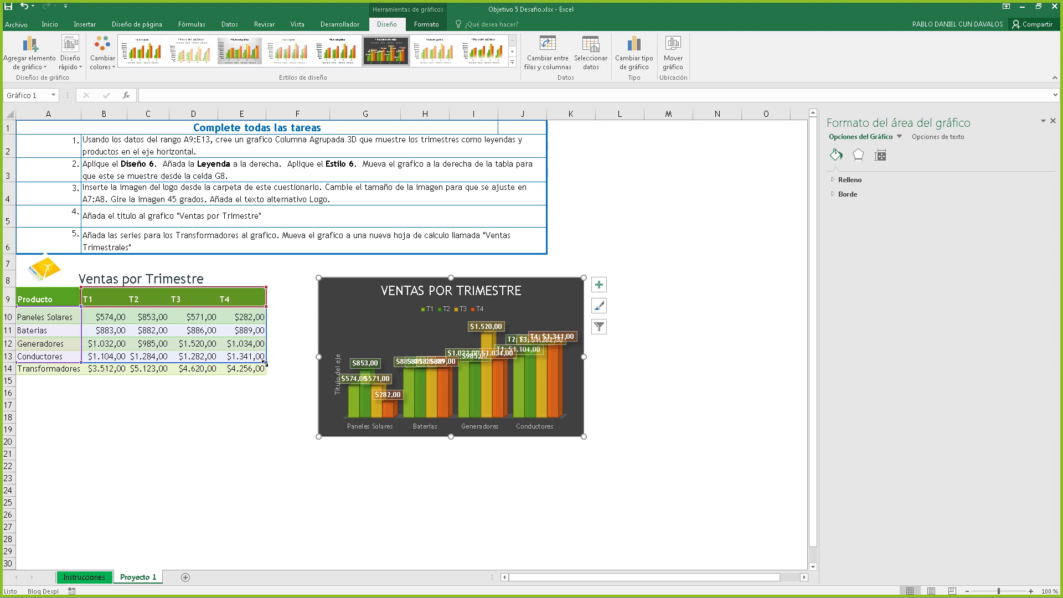
drag(265, 362, 266, 375)
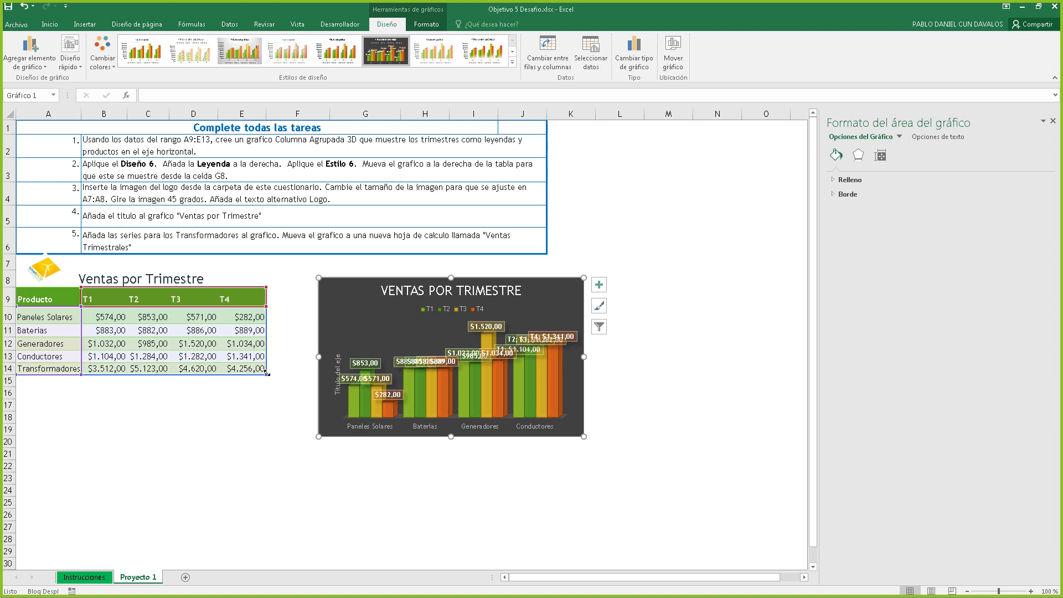